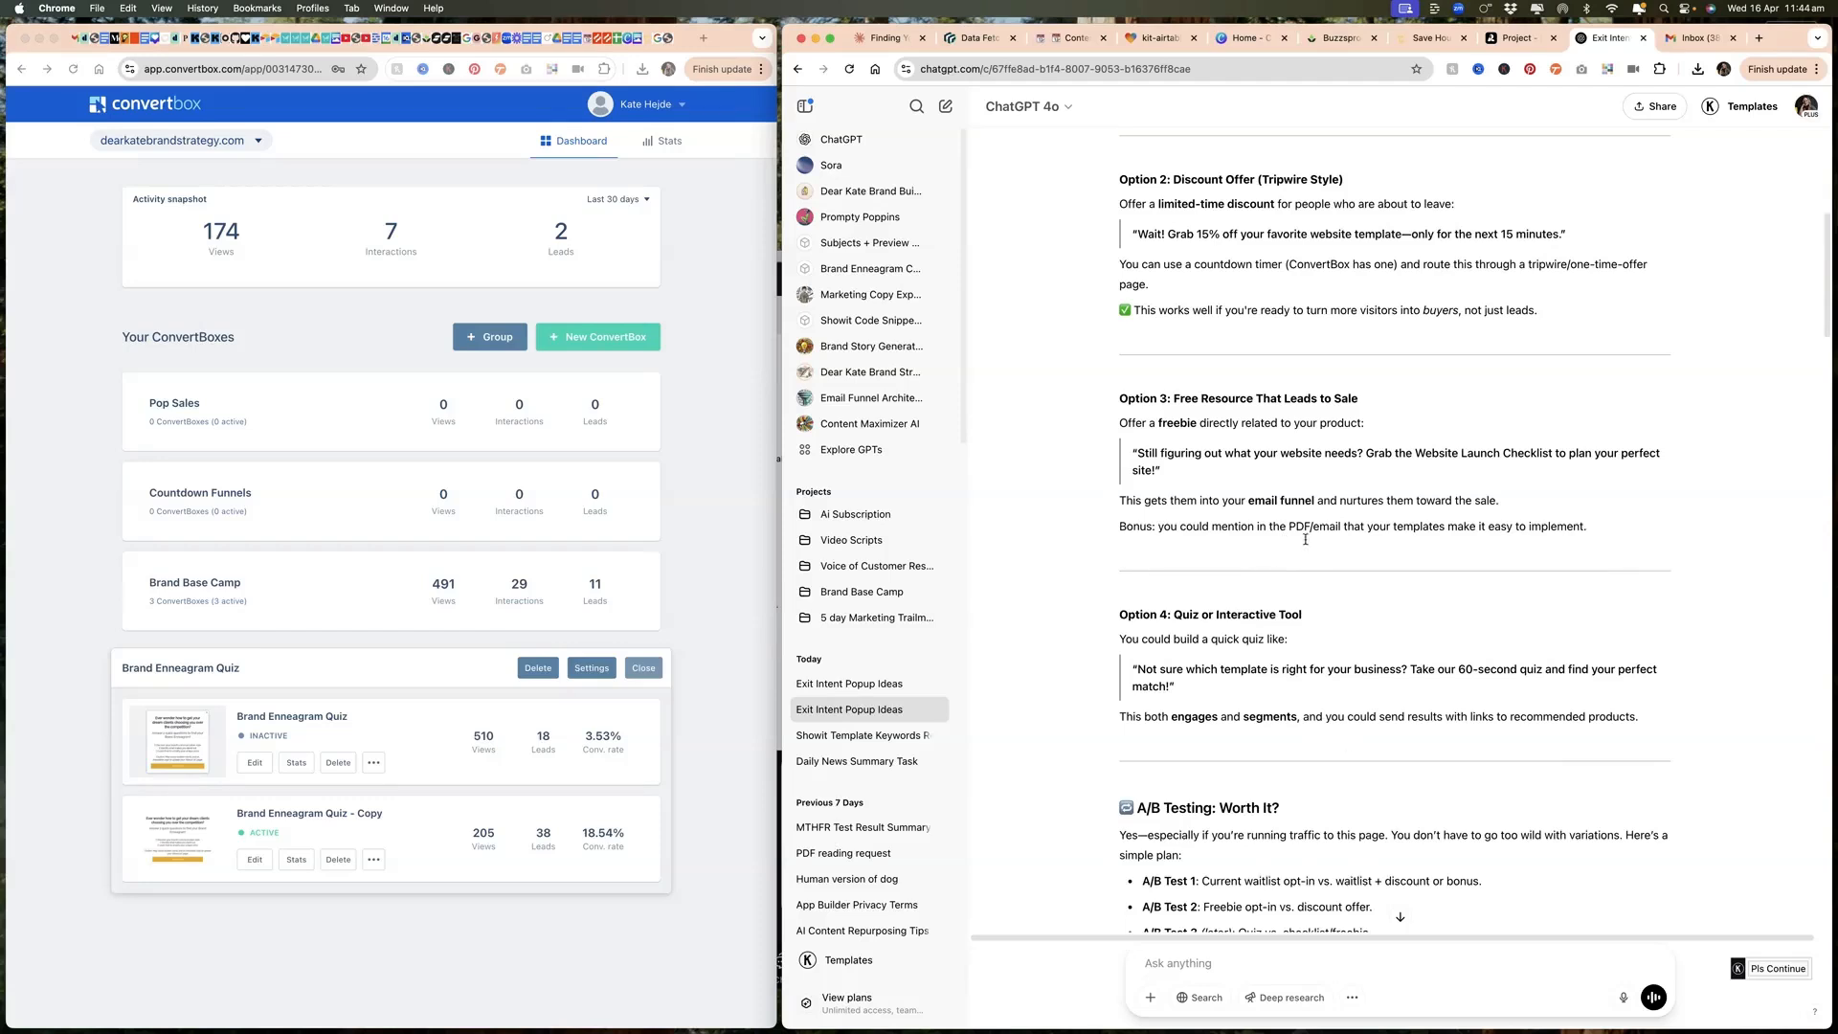
# Step: Read through the suggested exit-intent pop-up options, the A/B testing plan and the Website Launch Checklist versus Marketing Trail Mix comparison
pyautogui.scroll(-5, 1411, 644)
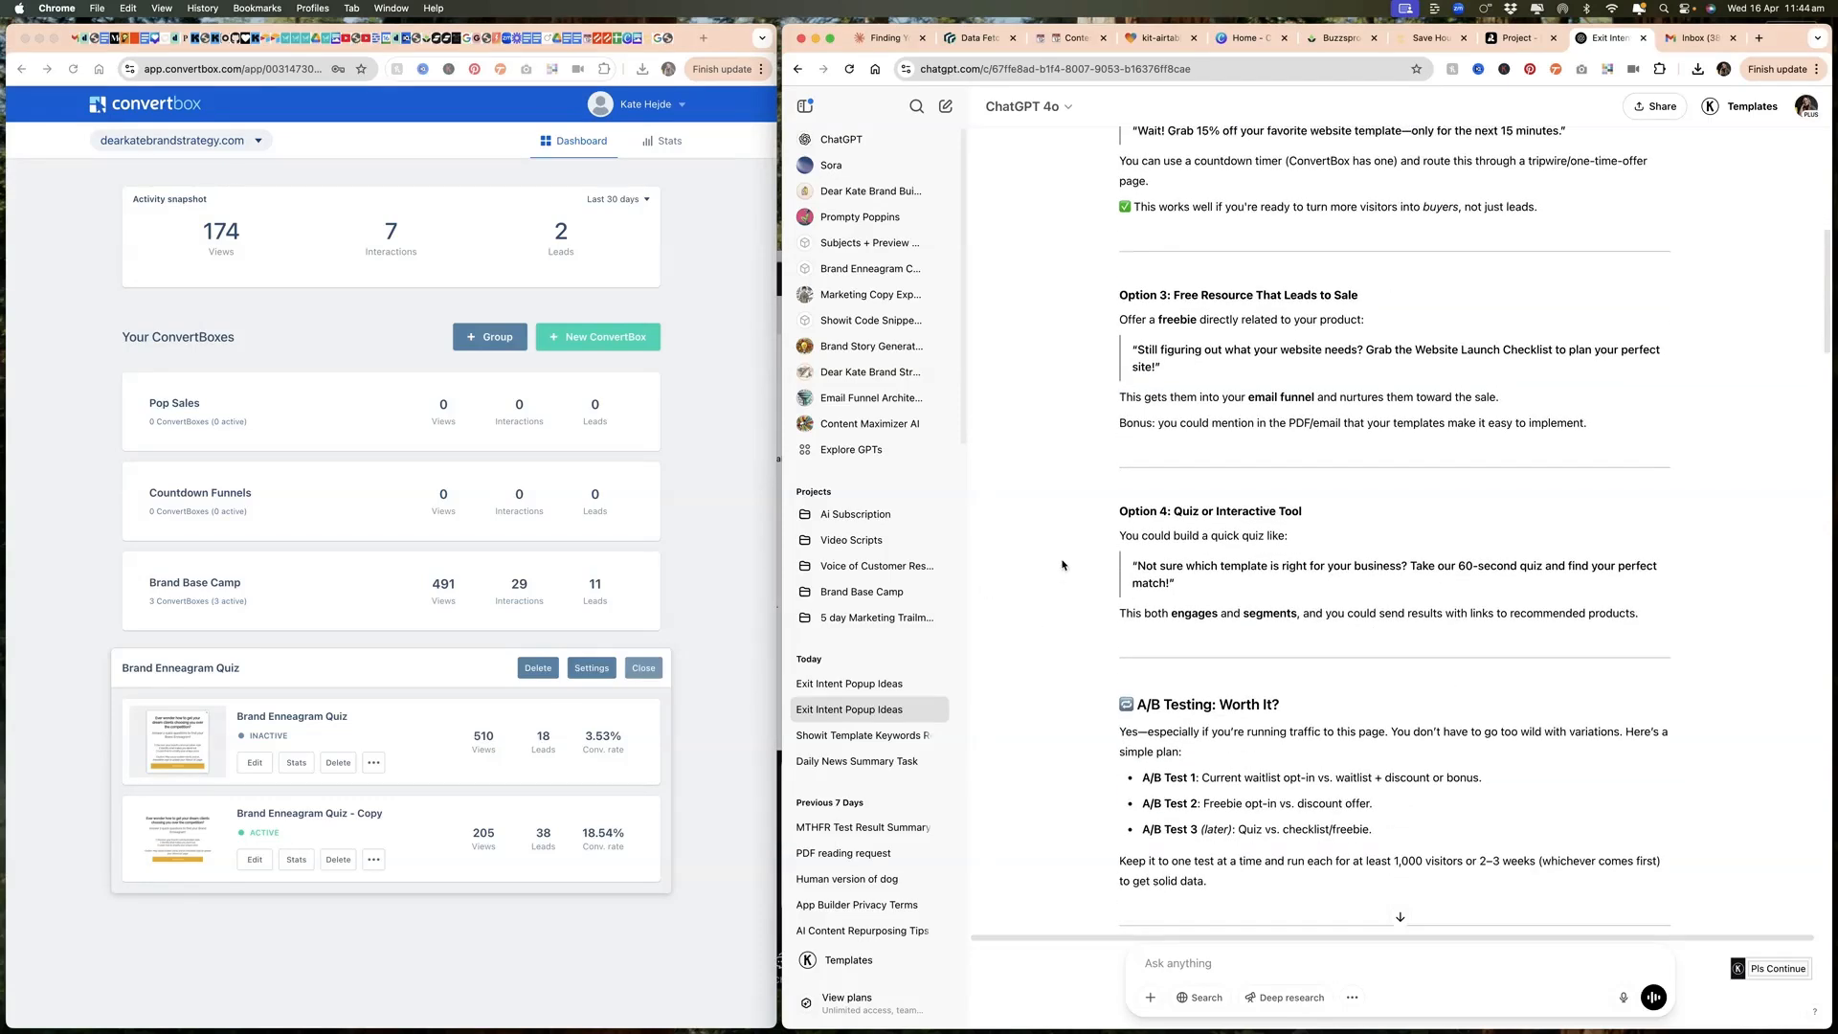
pyautogui.scroll(-5, 1194, 353)
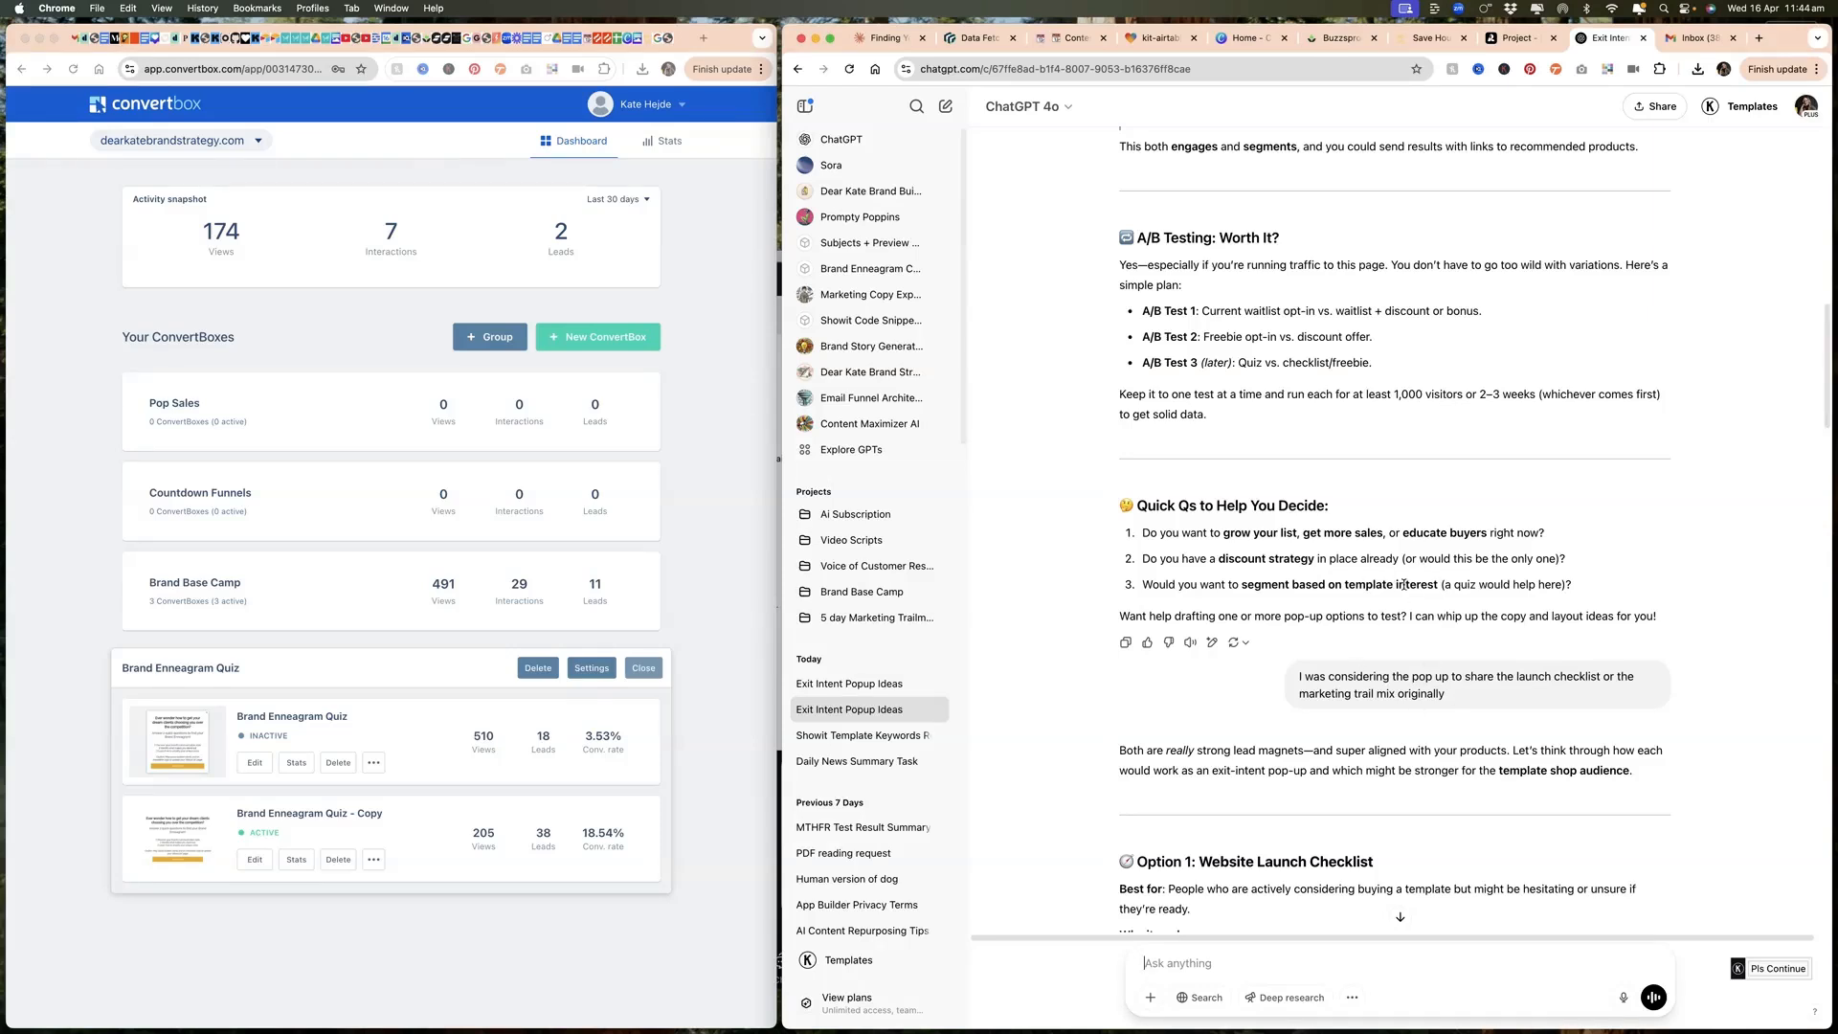
pyautogui.scroll(1, 1404, 584)
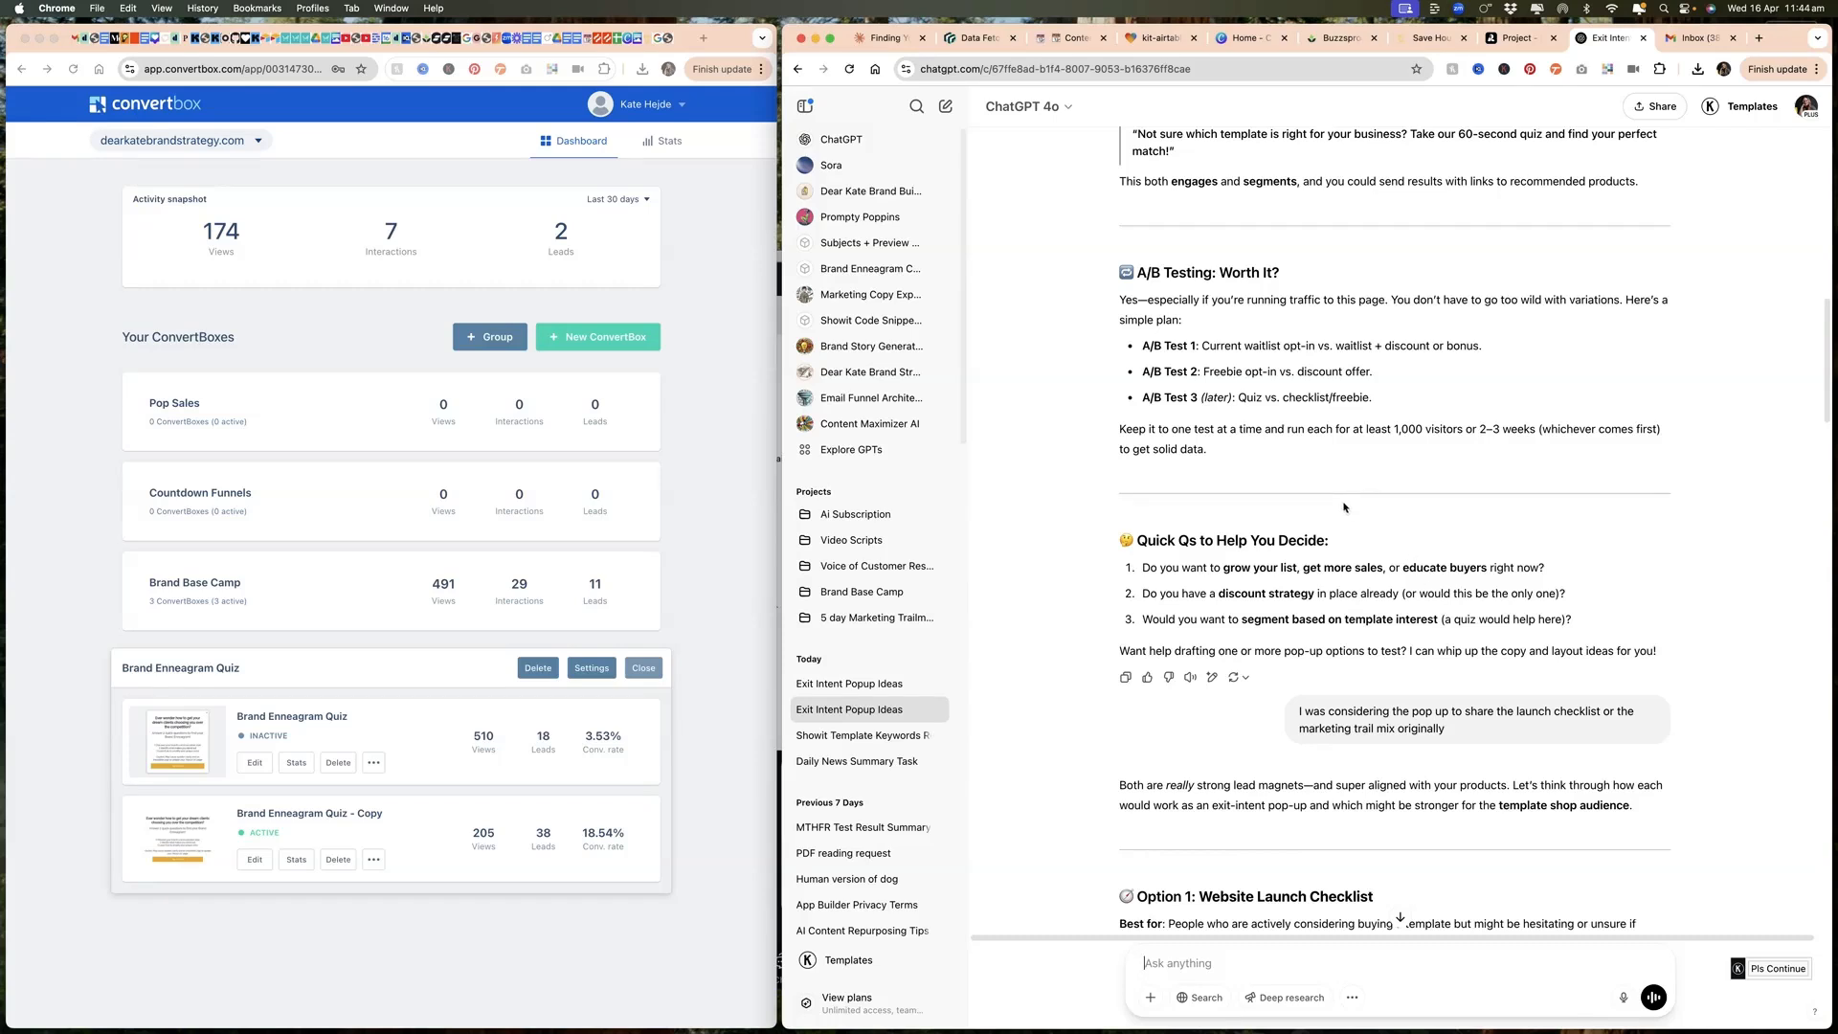
pyautogui.scroll(1, 1369, 450)
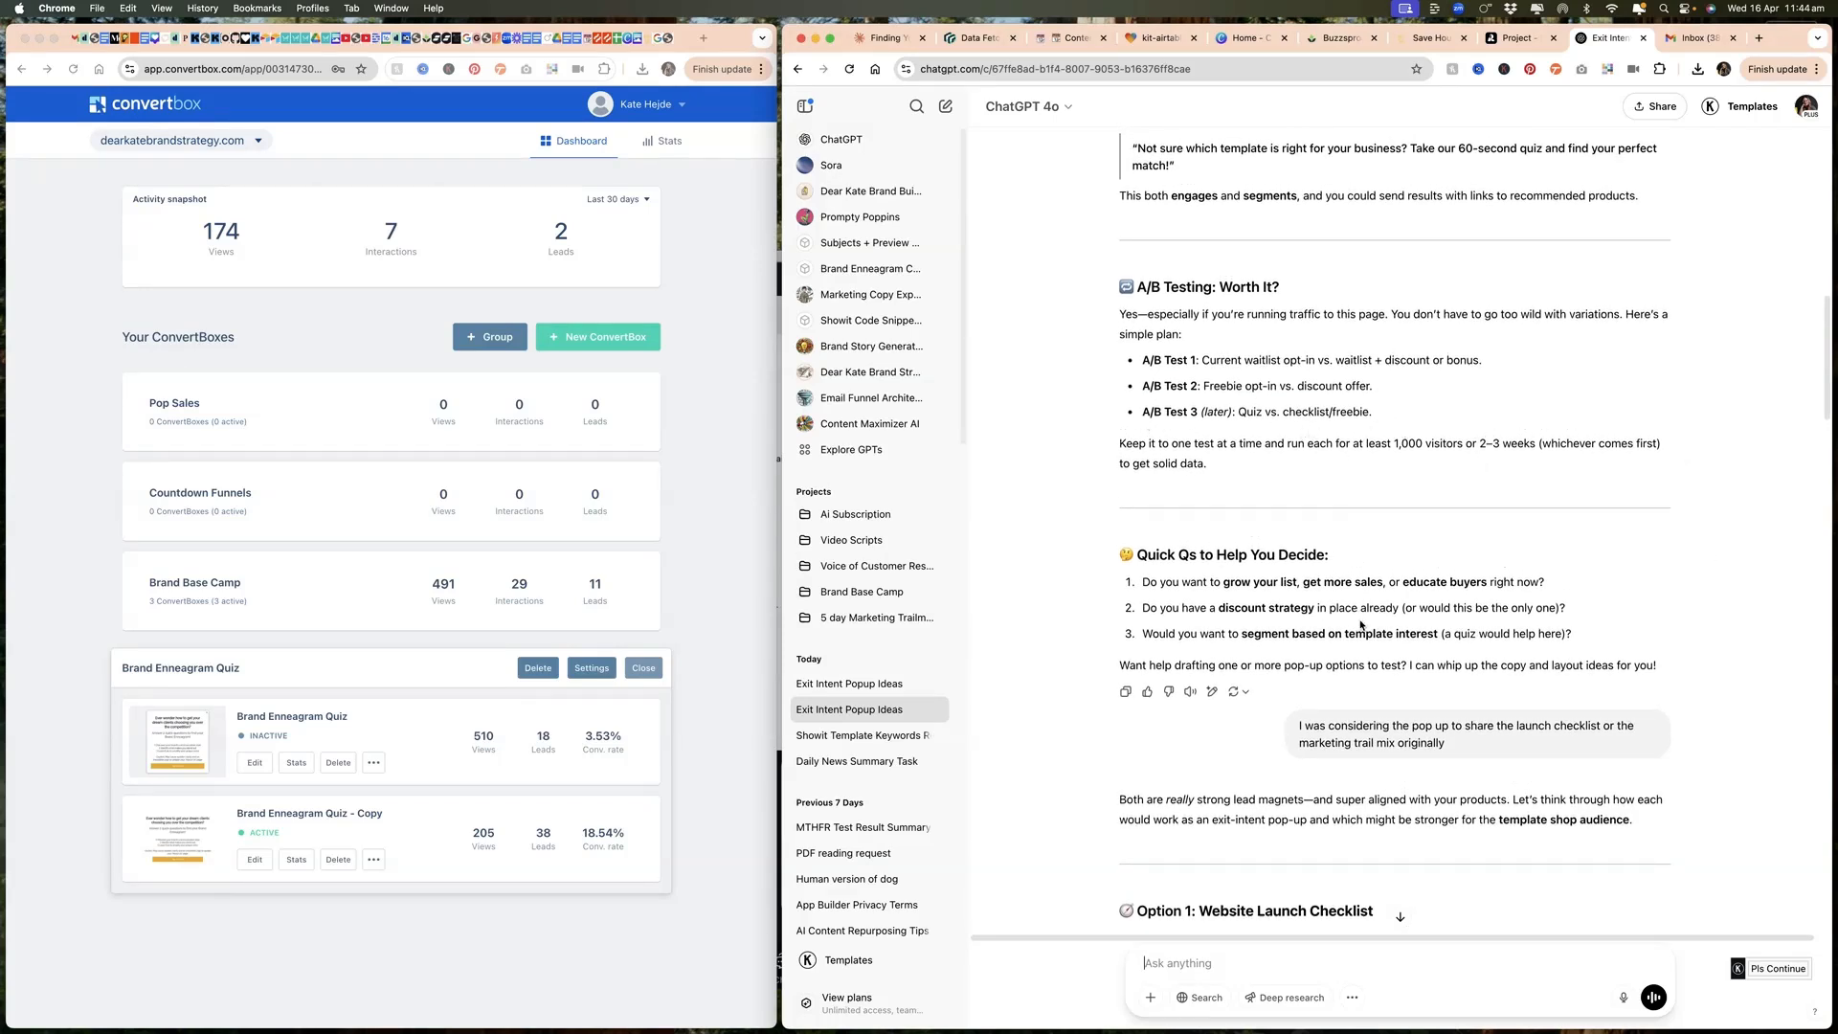
pyautogui.scroll(4, 1535, 577)
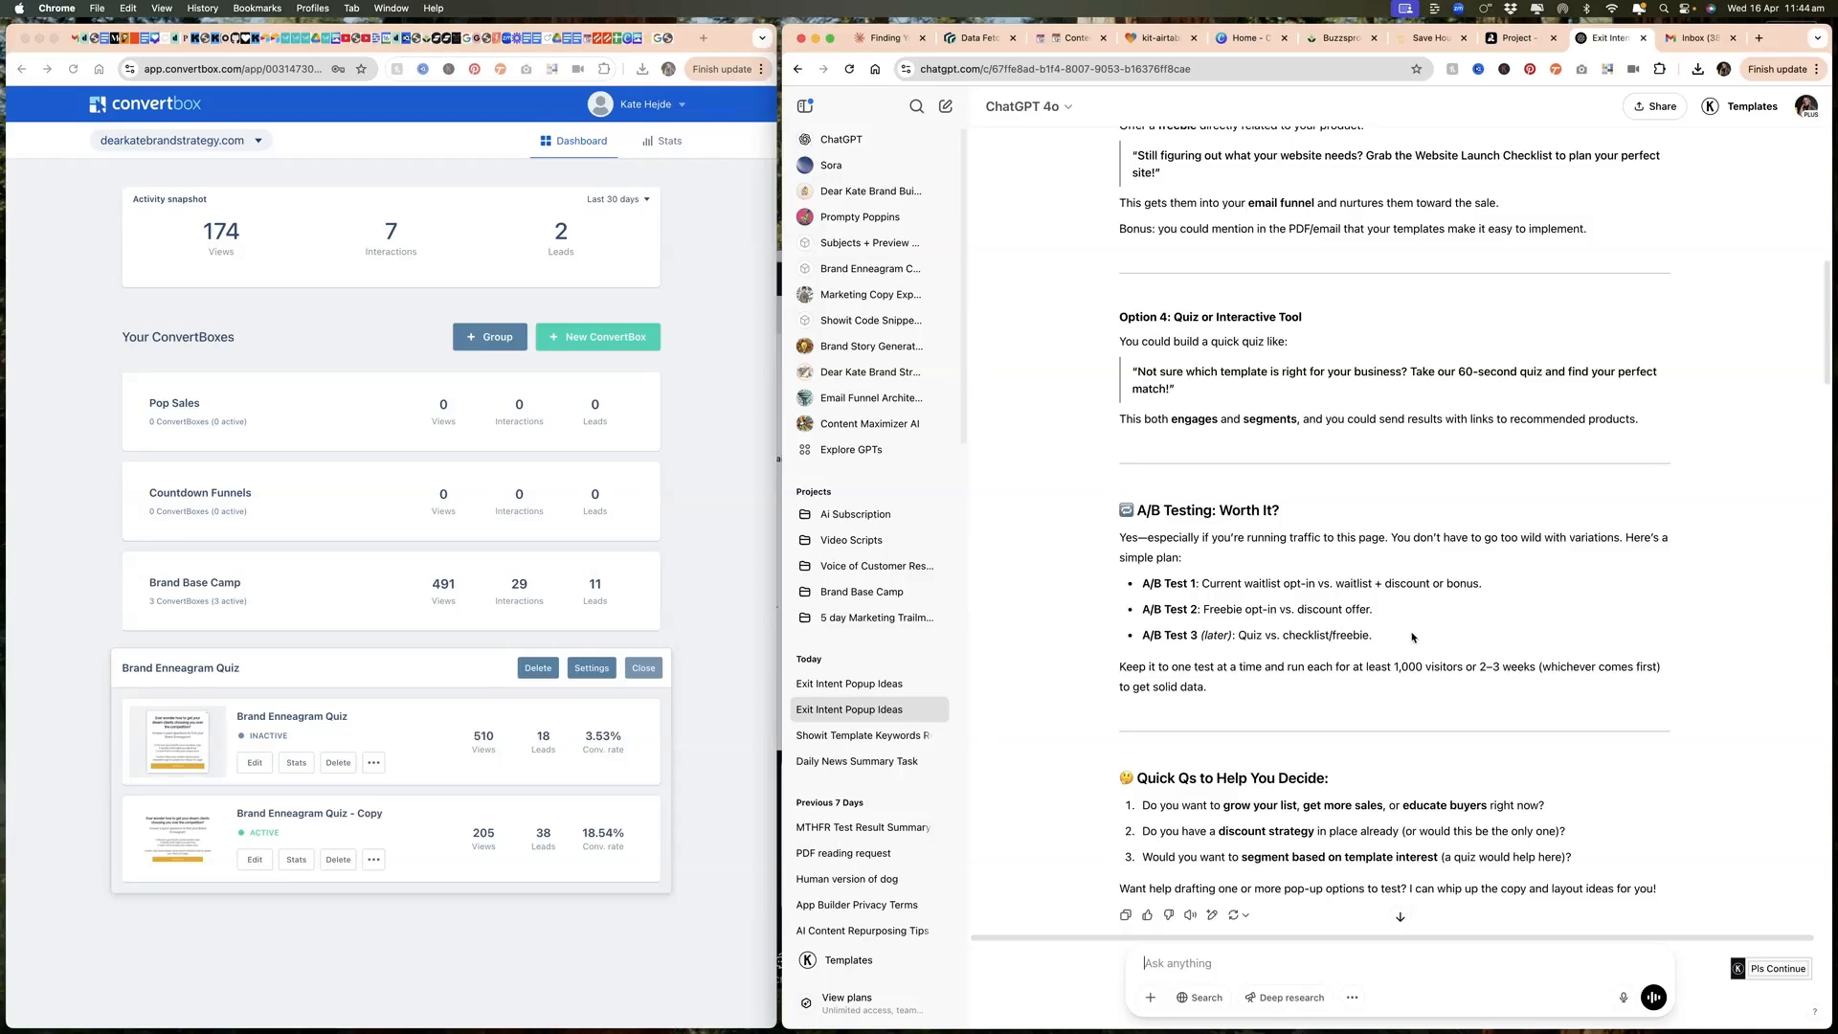
pyautogui.scroll(-2, 1405, 641)
pyautogui.scroll(-5, 1405, 640)
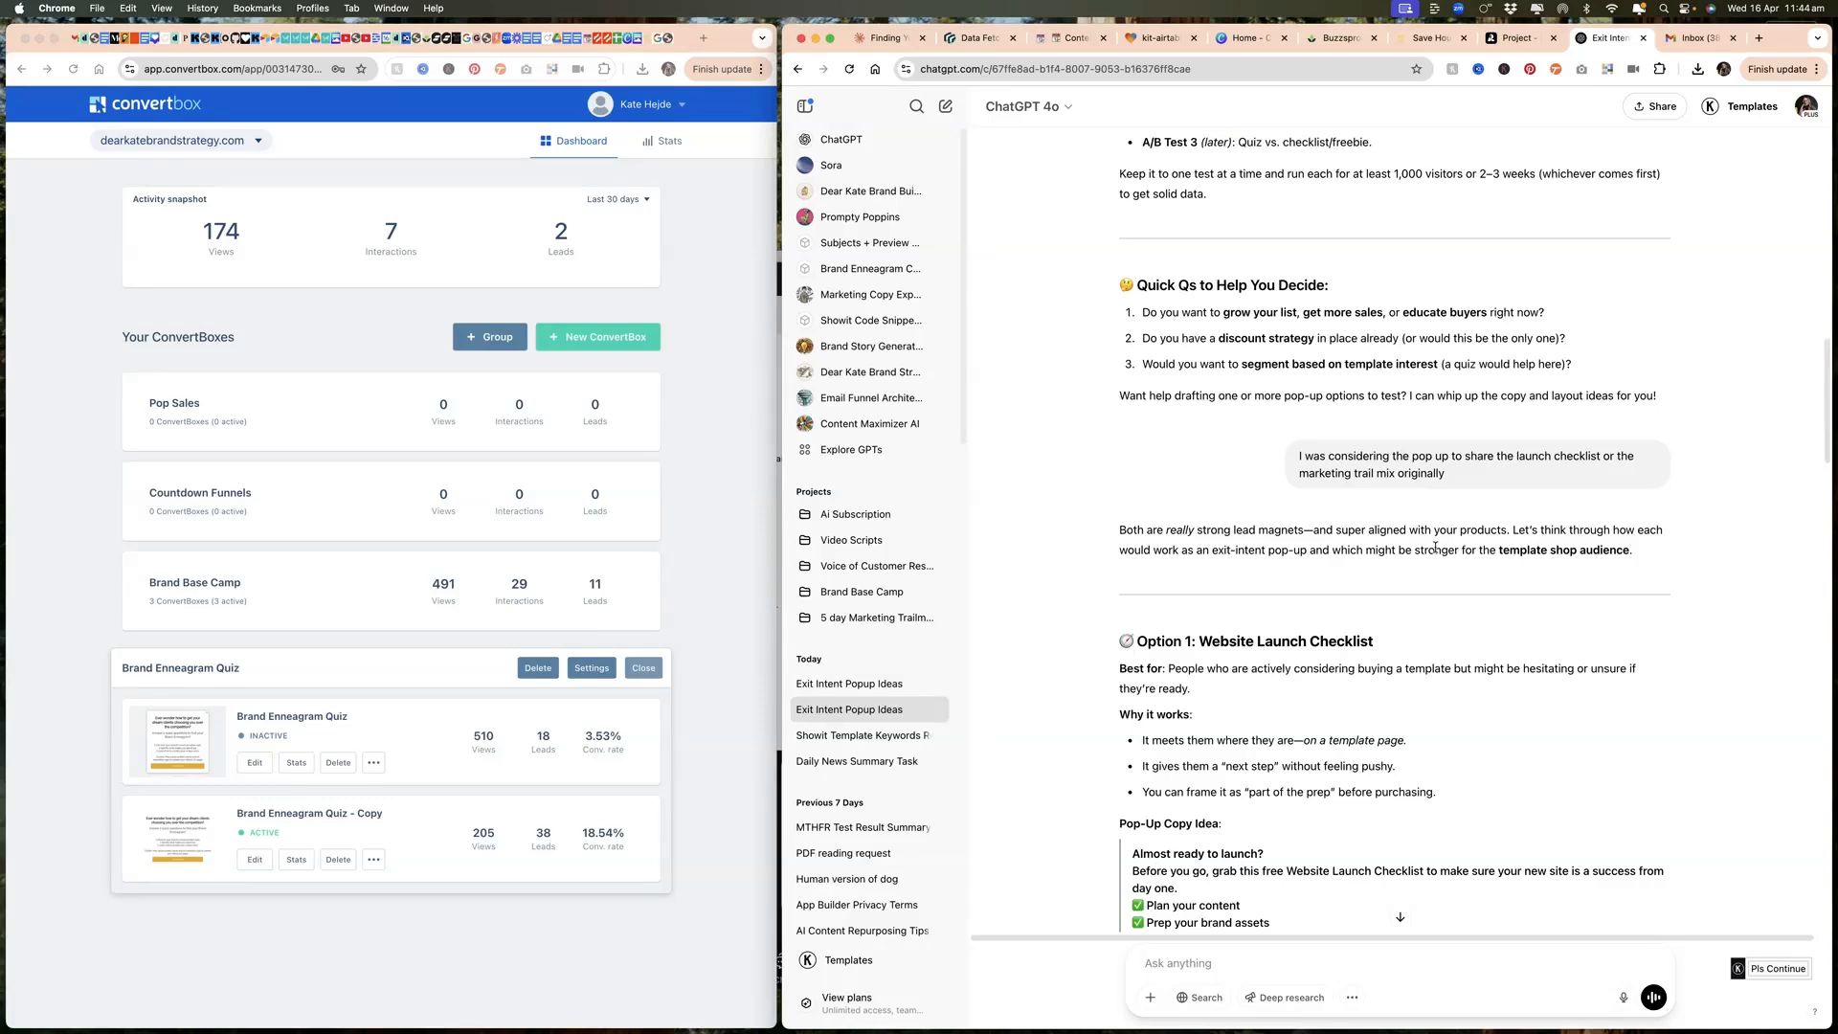
pyautogui.scroll(-5, 1435, 548)
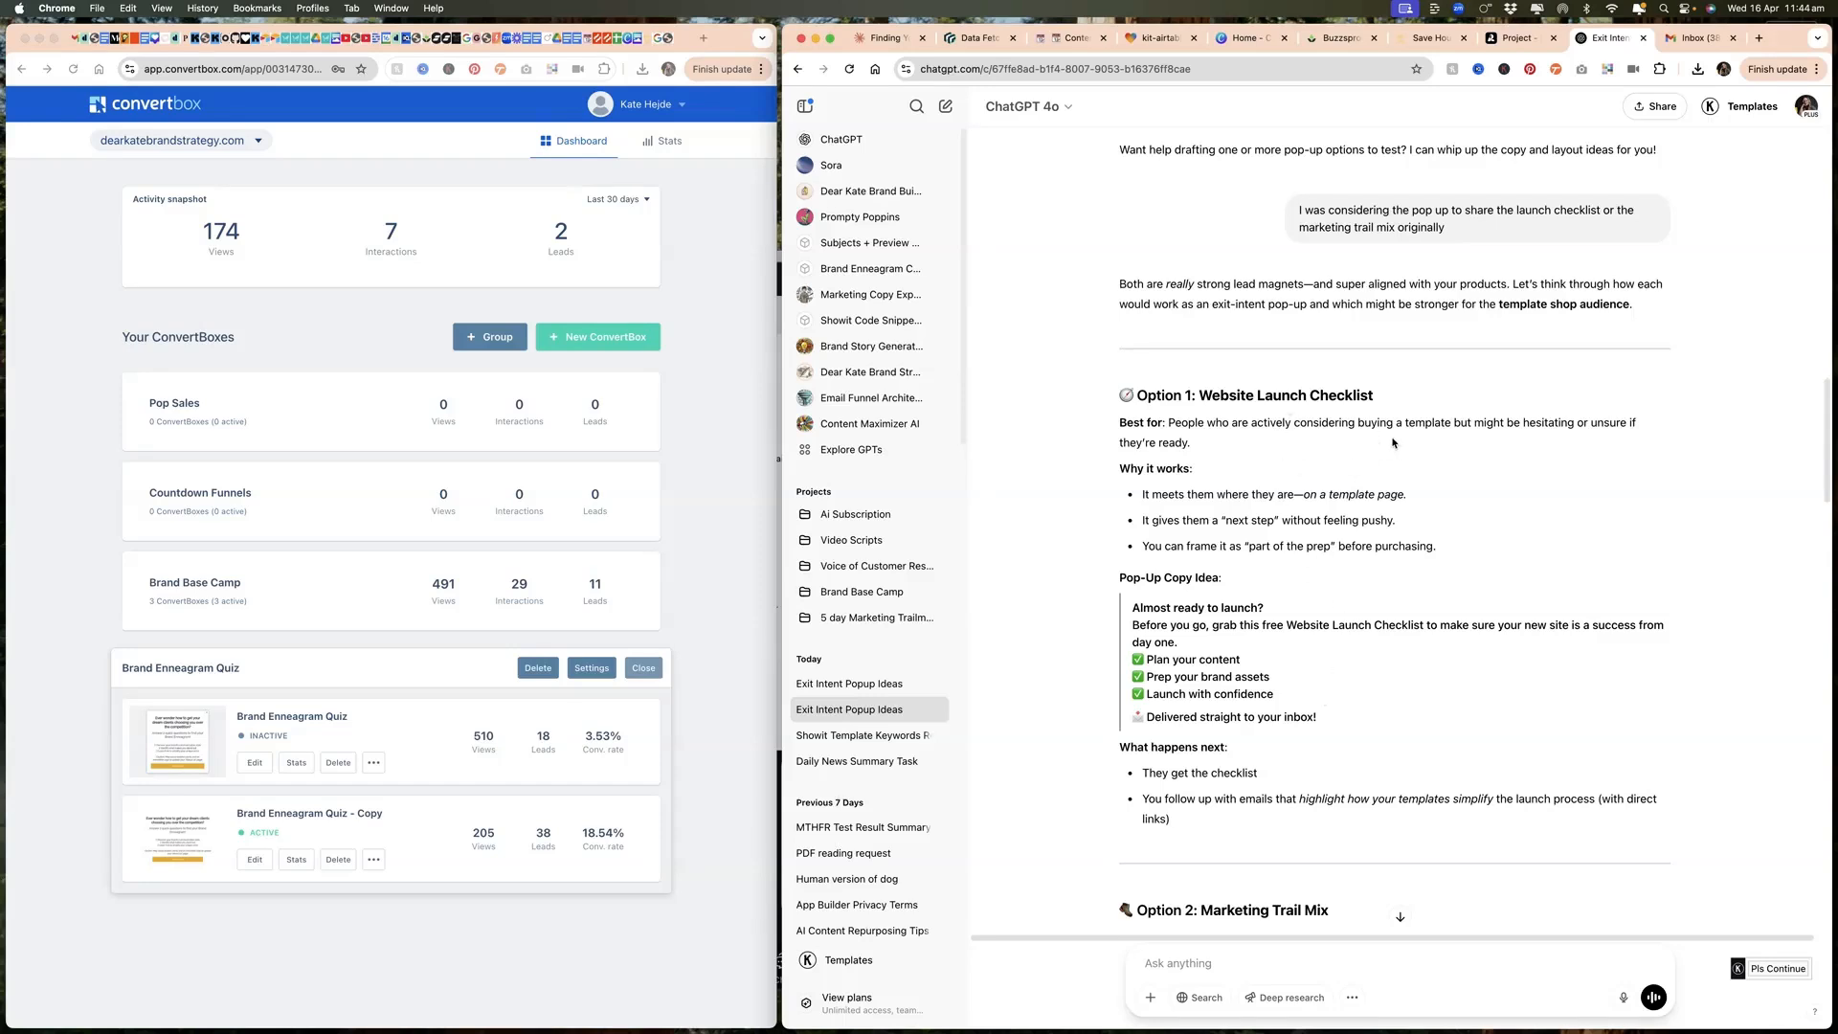
pyautogui.scroll(-15, 1407, 659)
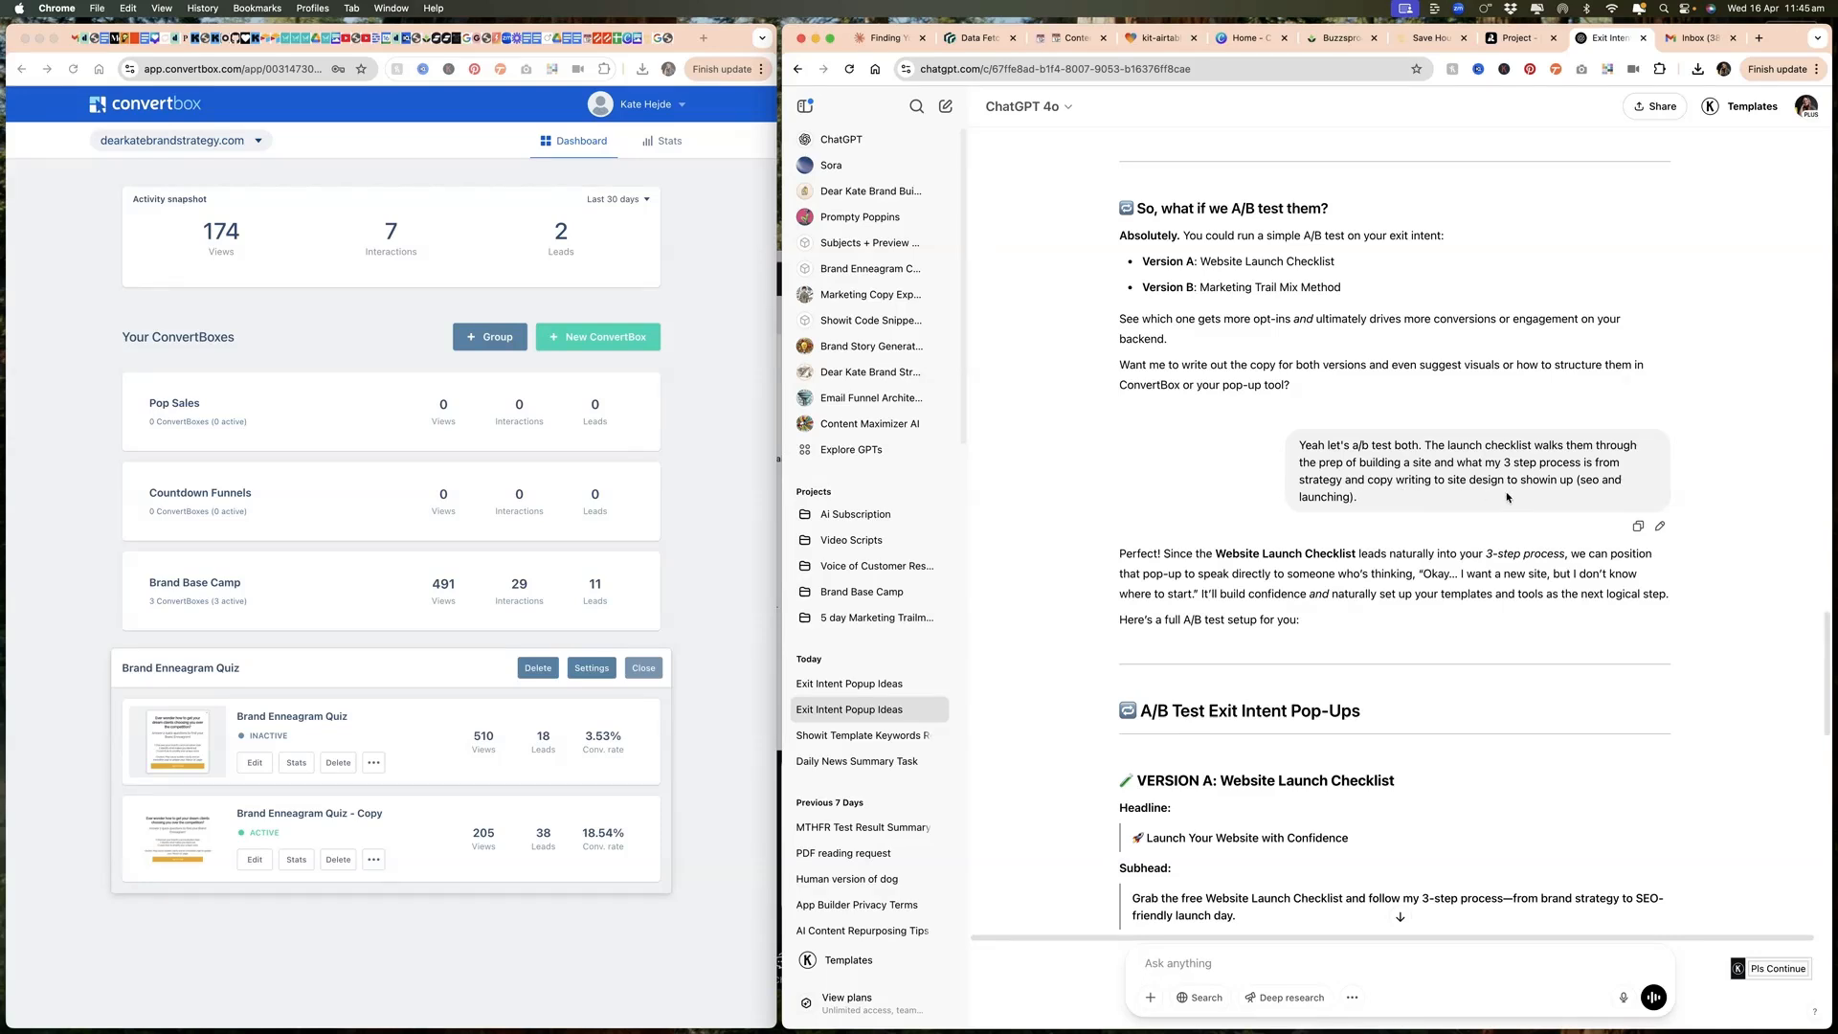
# Step: Review the A/B test pop-up copy for Version A Website Launch Checklist and Version B Marketing Trail Mix, plus the setup tips
pyautogui.scroll(-2, 1359, 531)
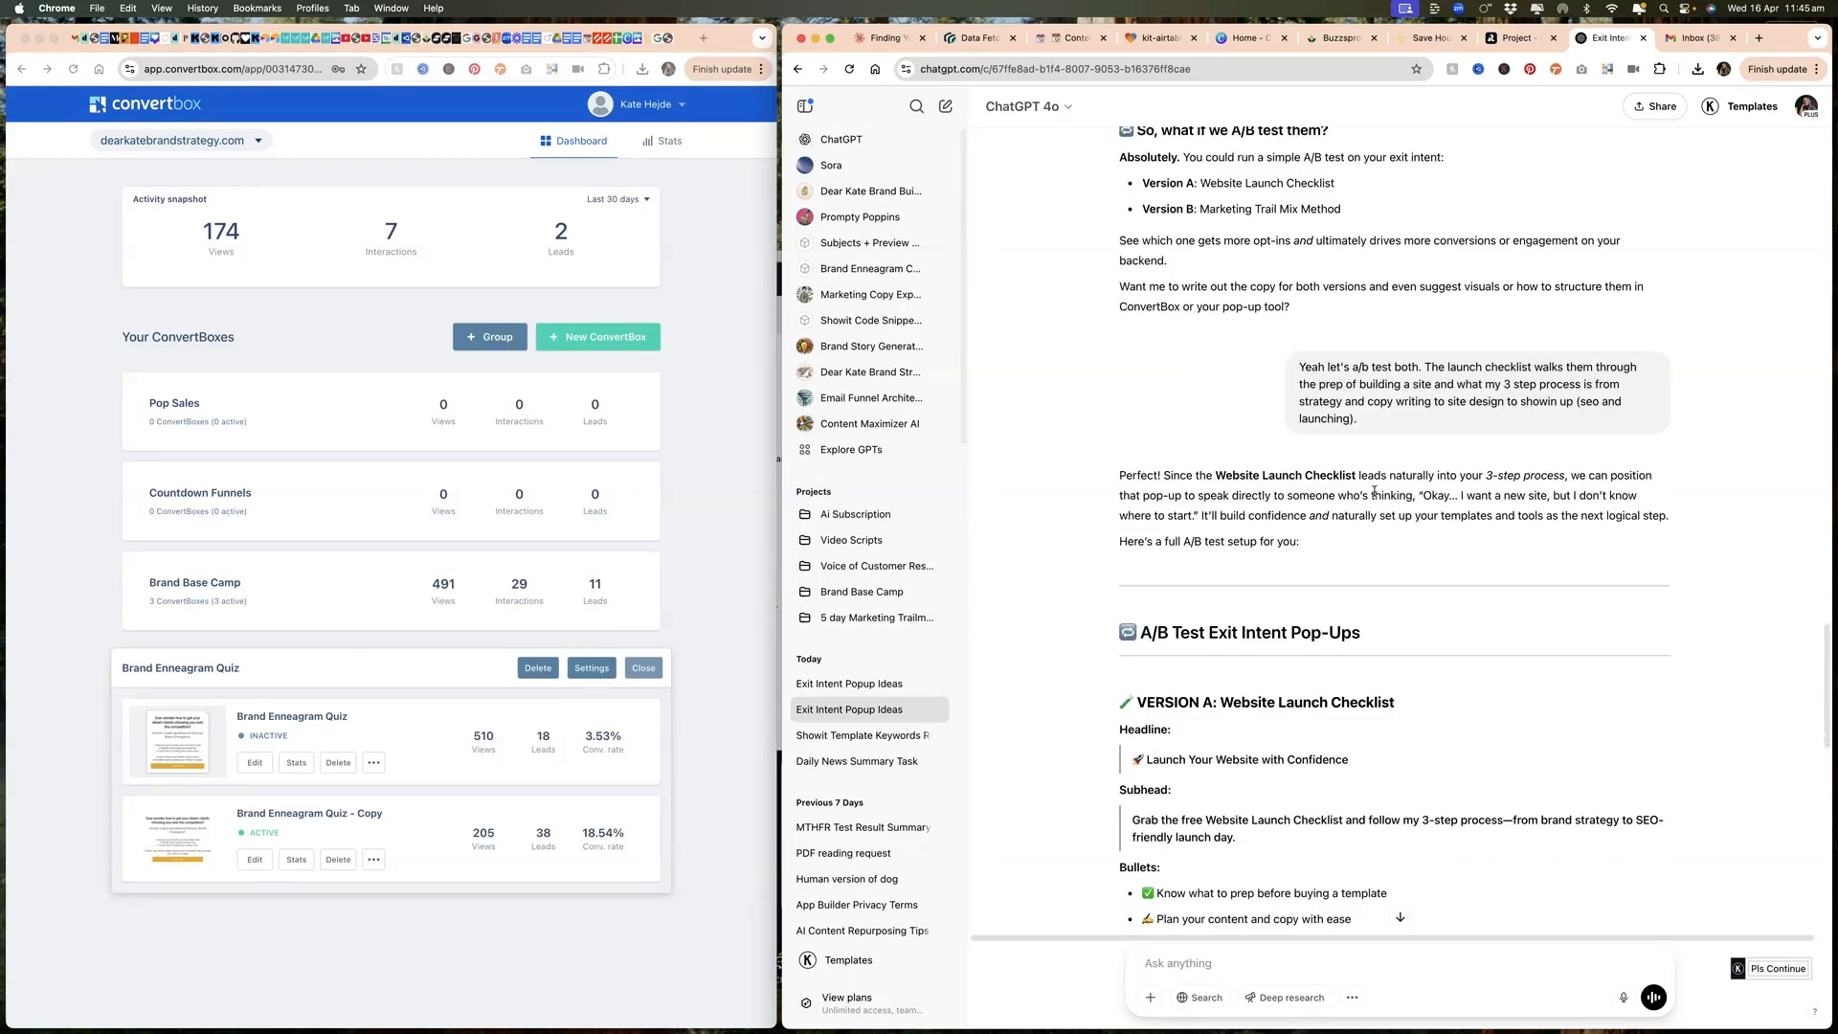
pyautogui.scroll(-2, 1375, 492)
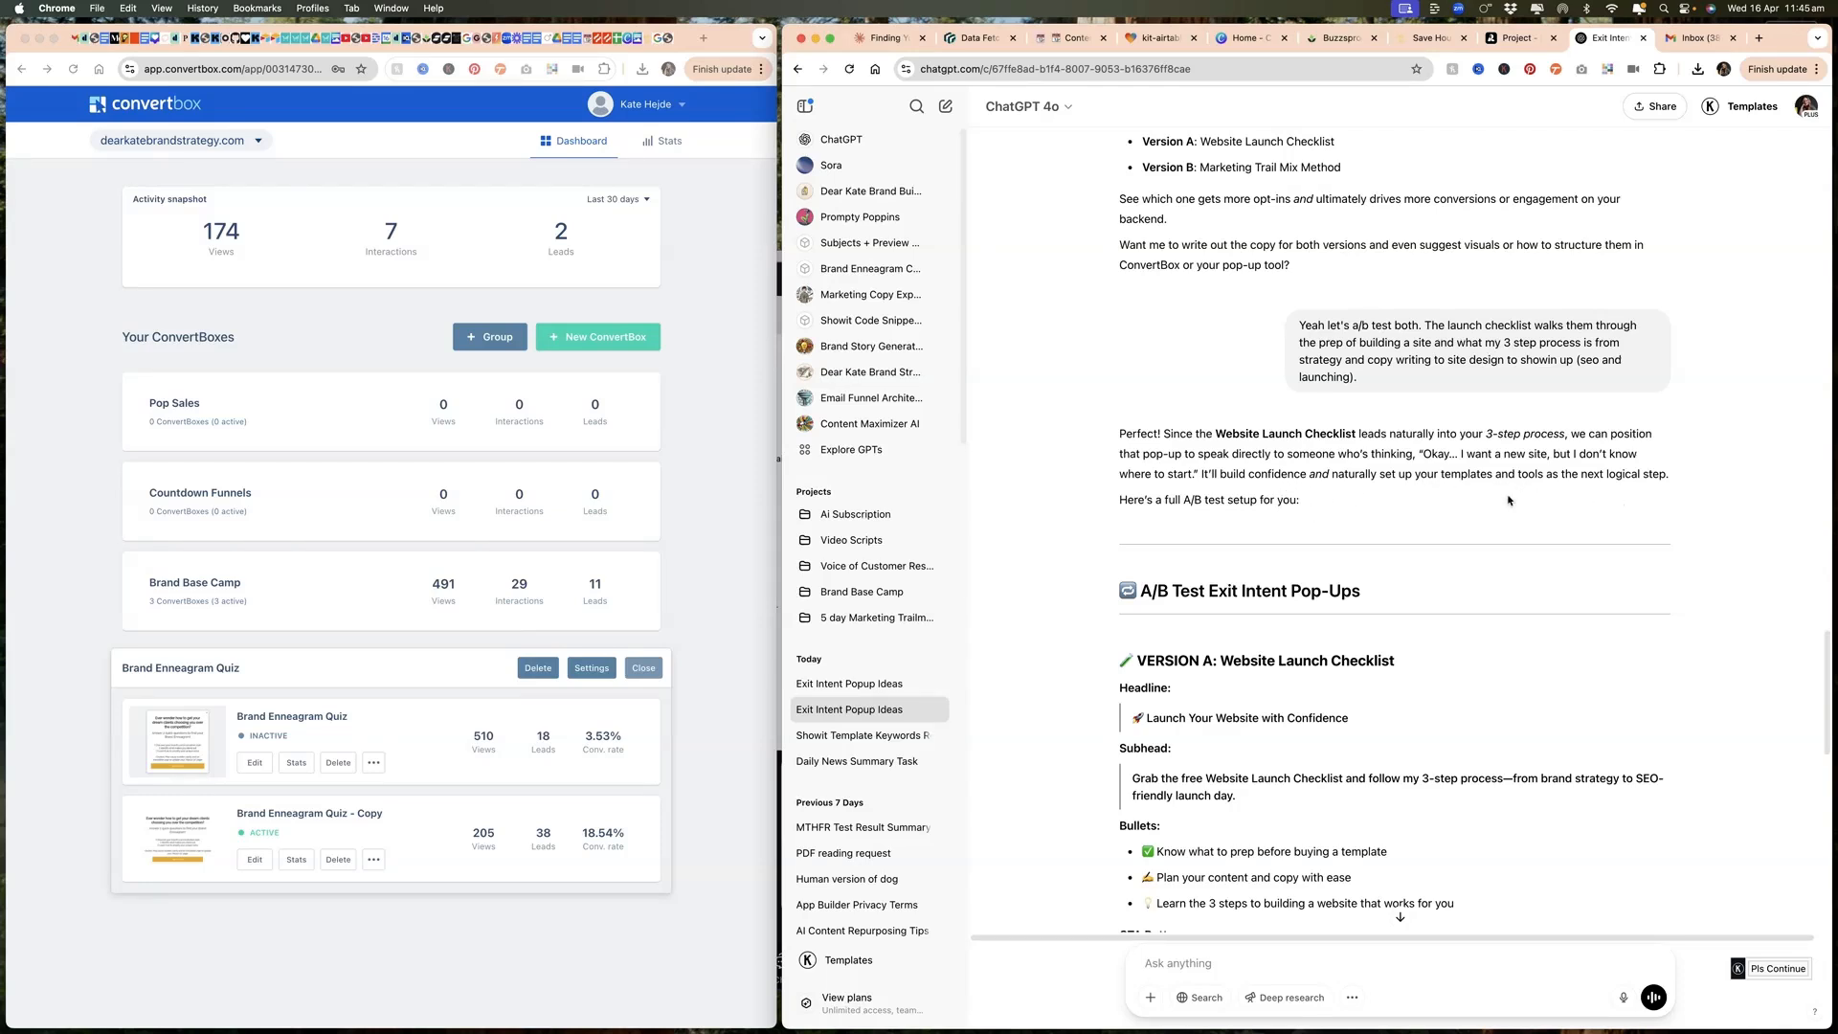
pyautogui.scroll(-3, 1196, 502)
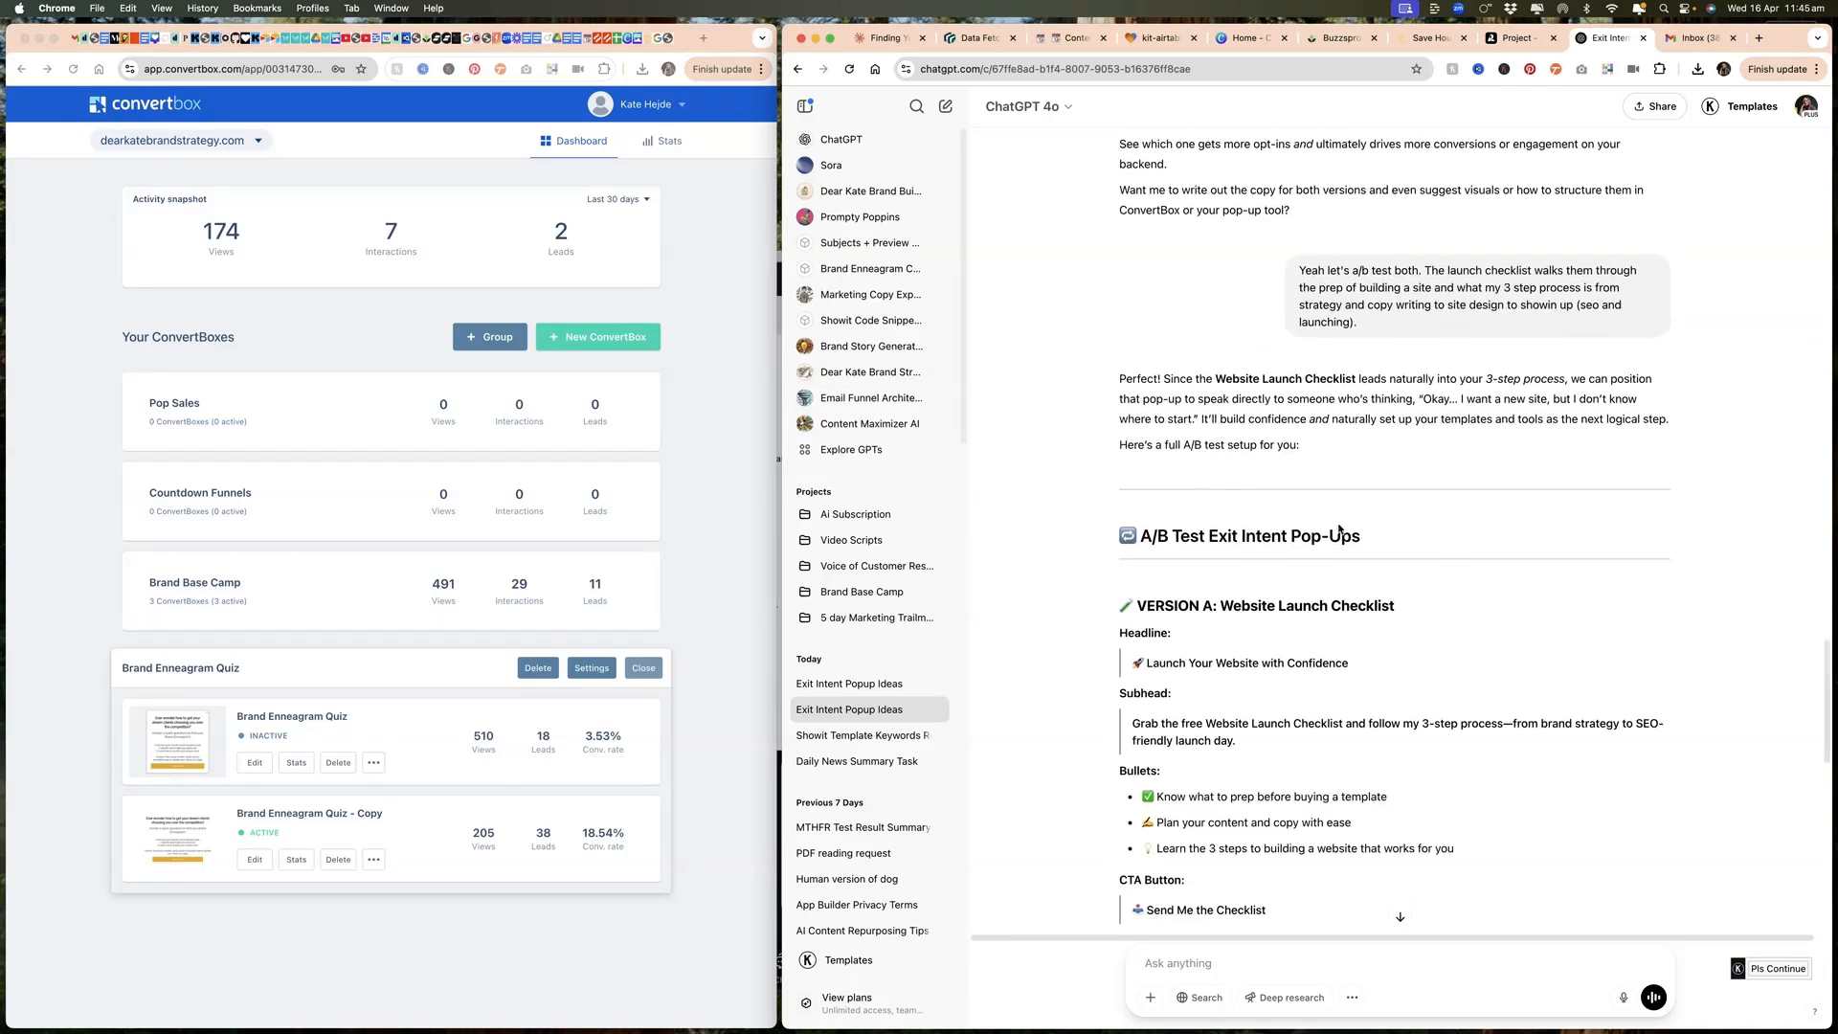
pyautogui.scroll(-3, 1323, 470)
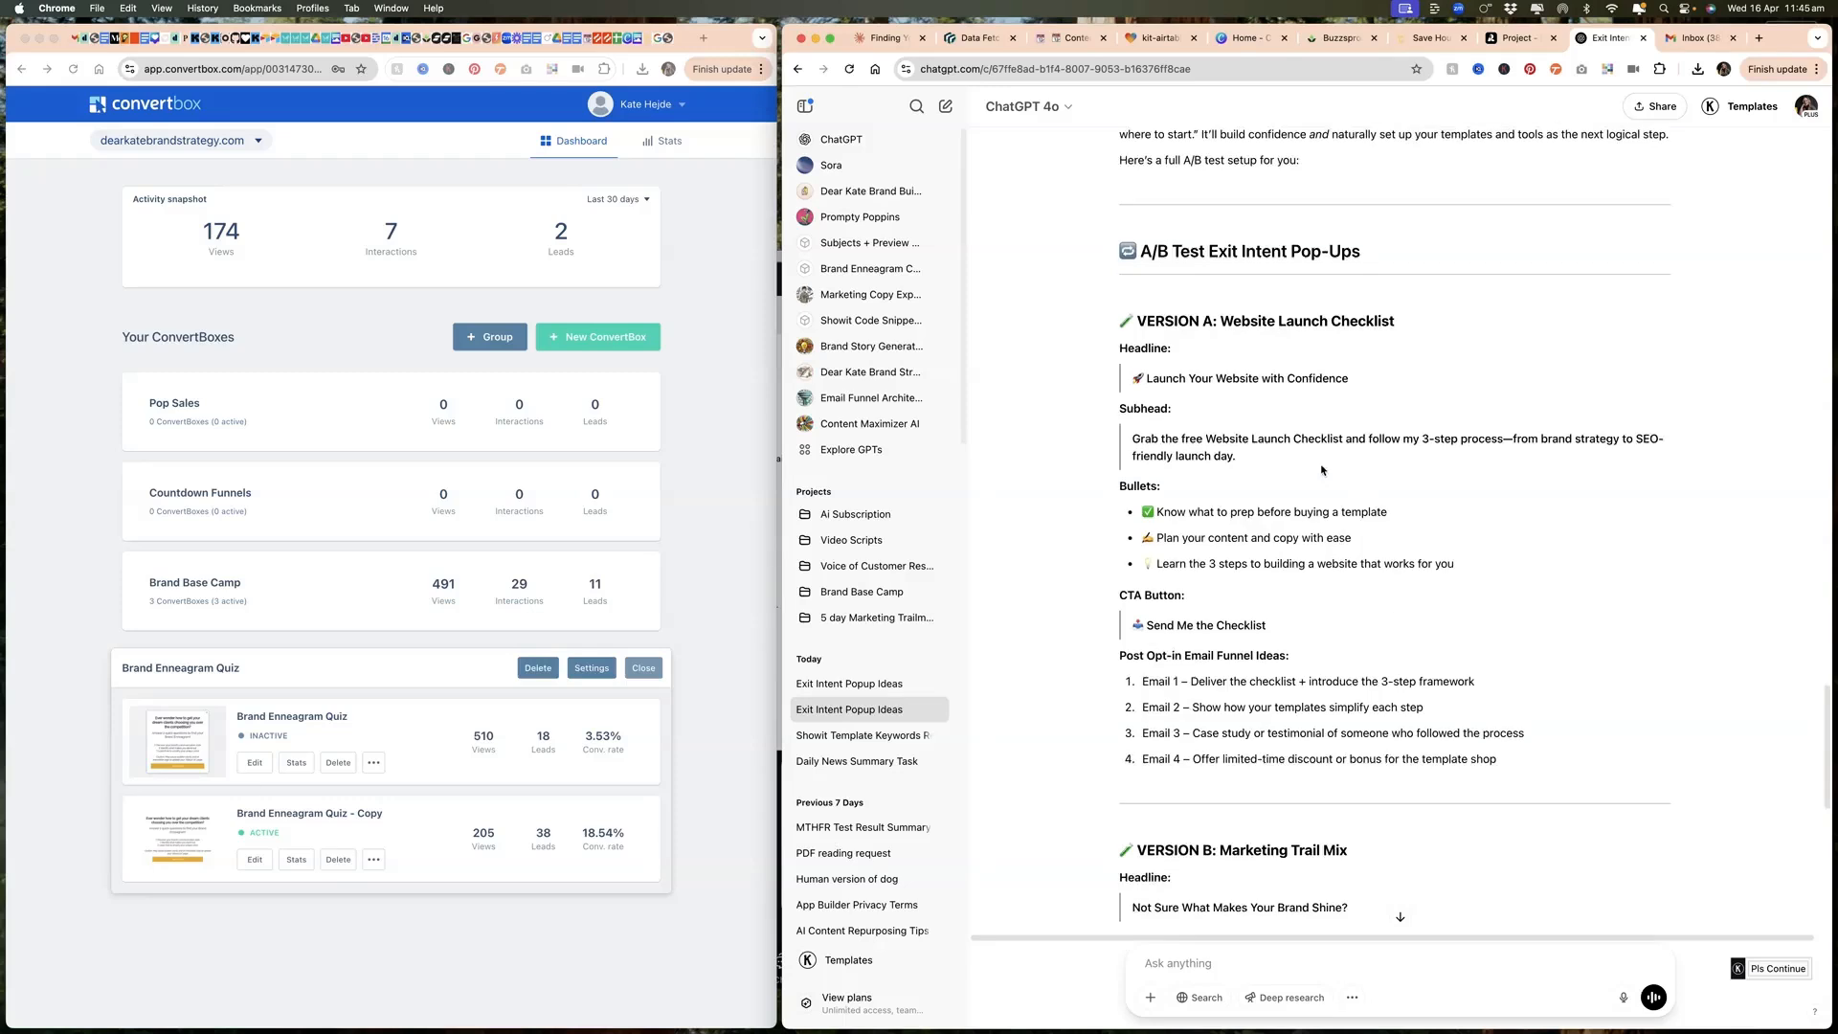
pyautogui.scroll(-6, 1471, 660)
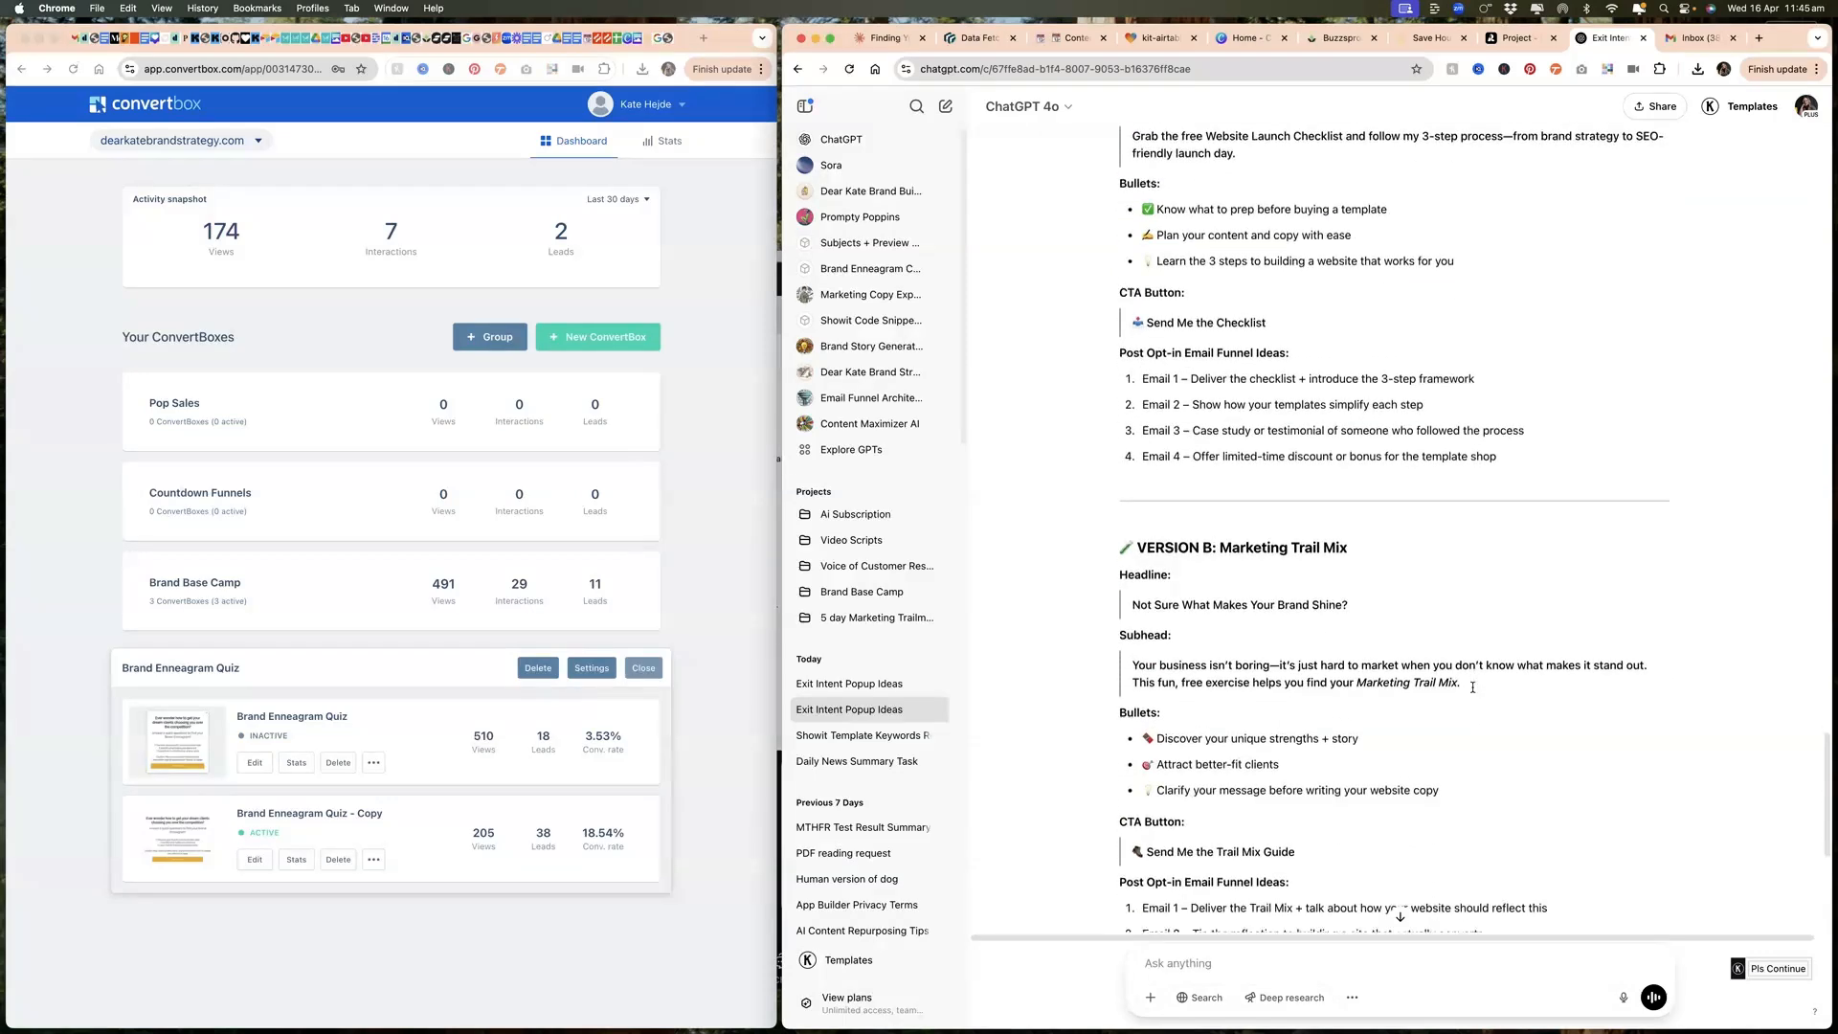
pyautogui.scroll(-3, 1473, 686)
pyautogui.scroll(5, 1428, 742)
pyautogui.scroll(2, 1428, 742)
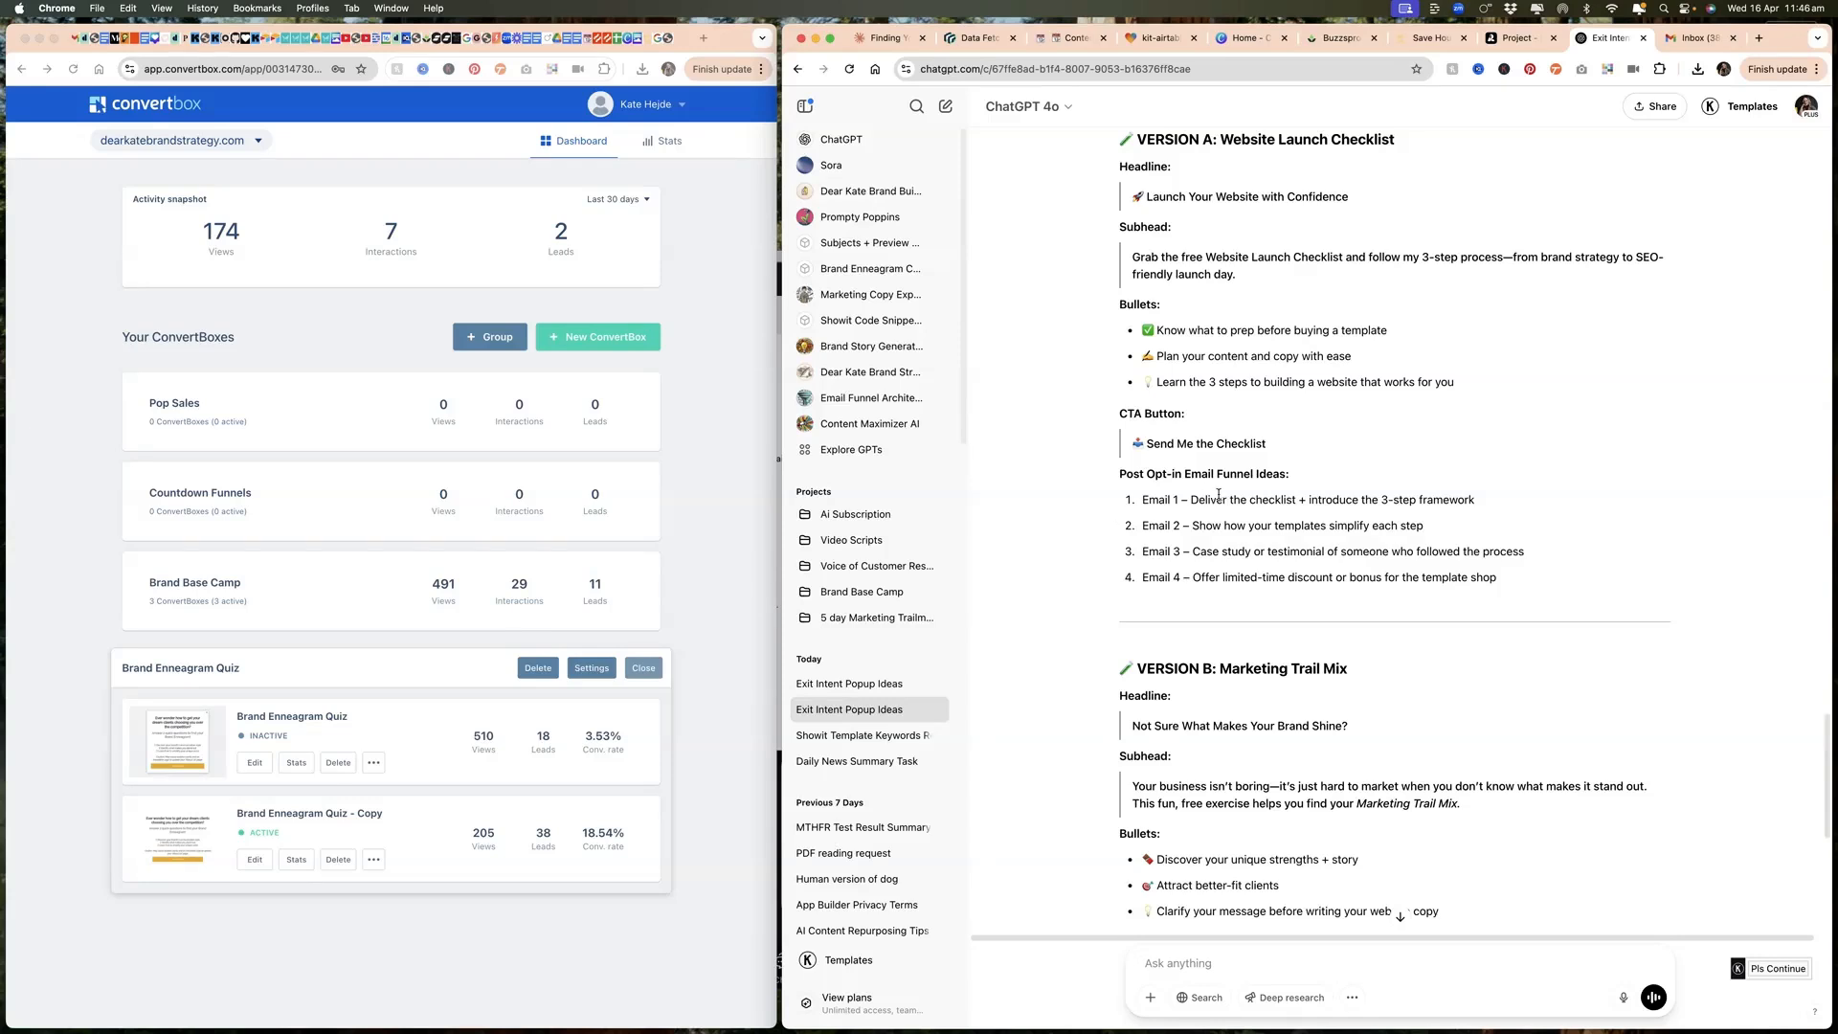
pyautogui.scroll(-5, 1219, 653)
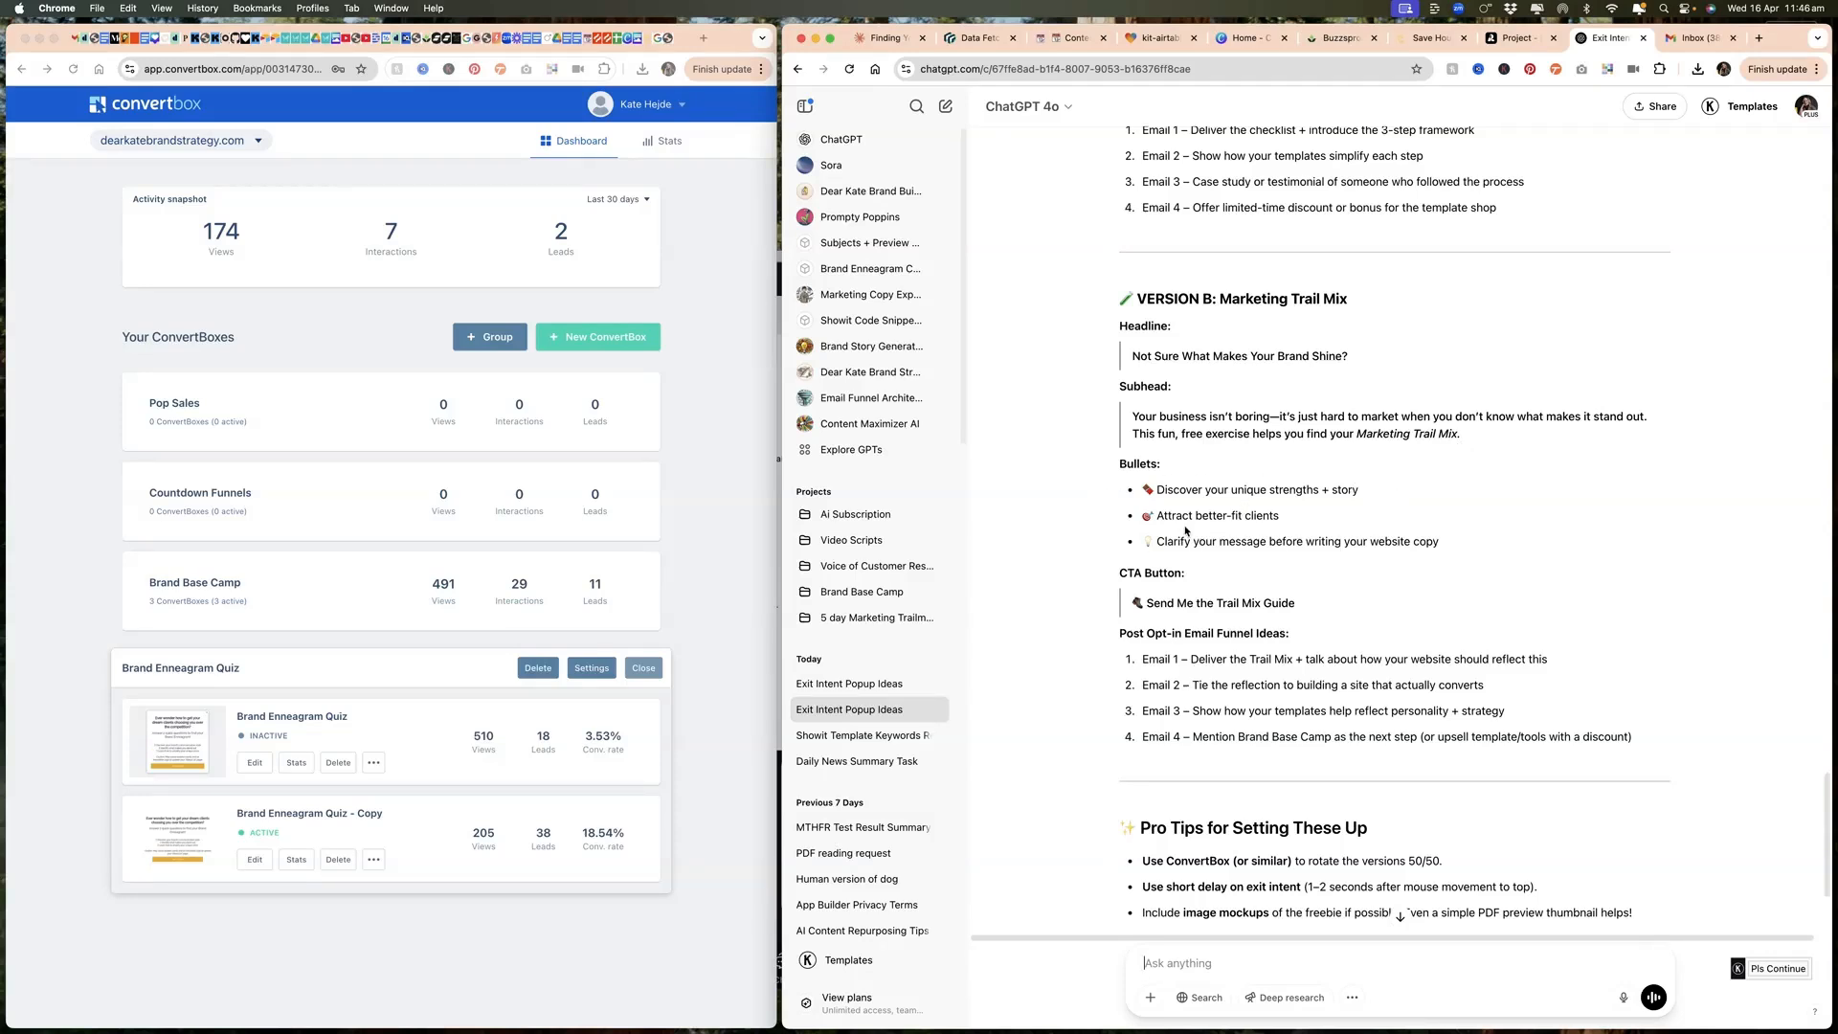
pyautogui.scroll(-1, 1347, 567)
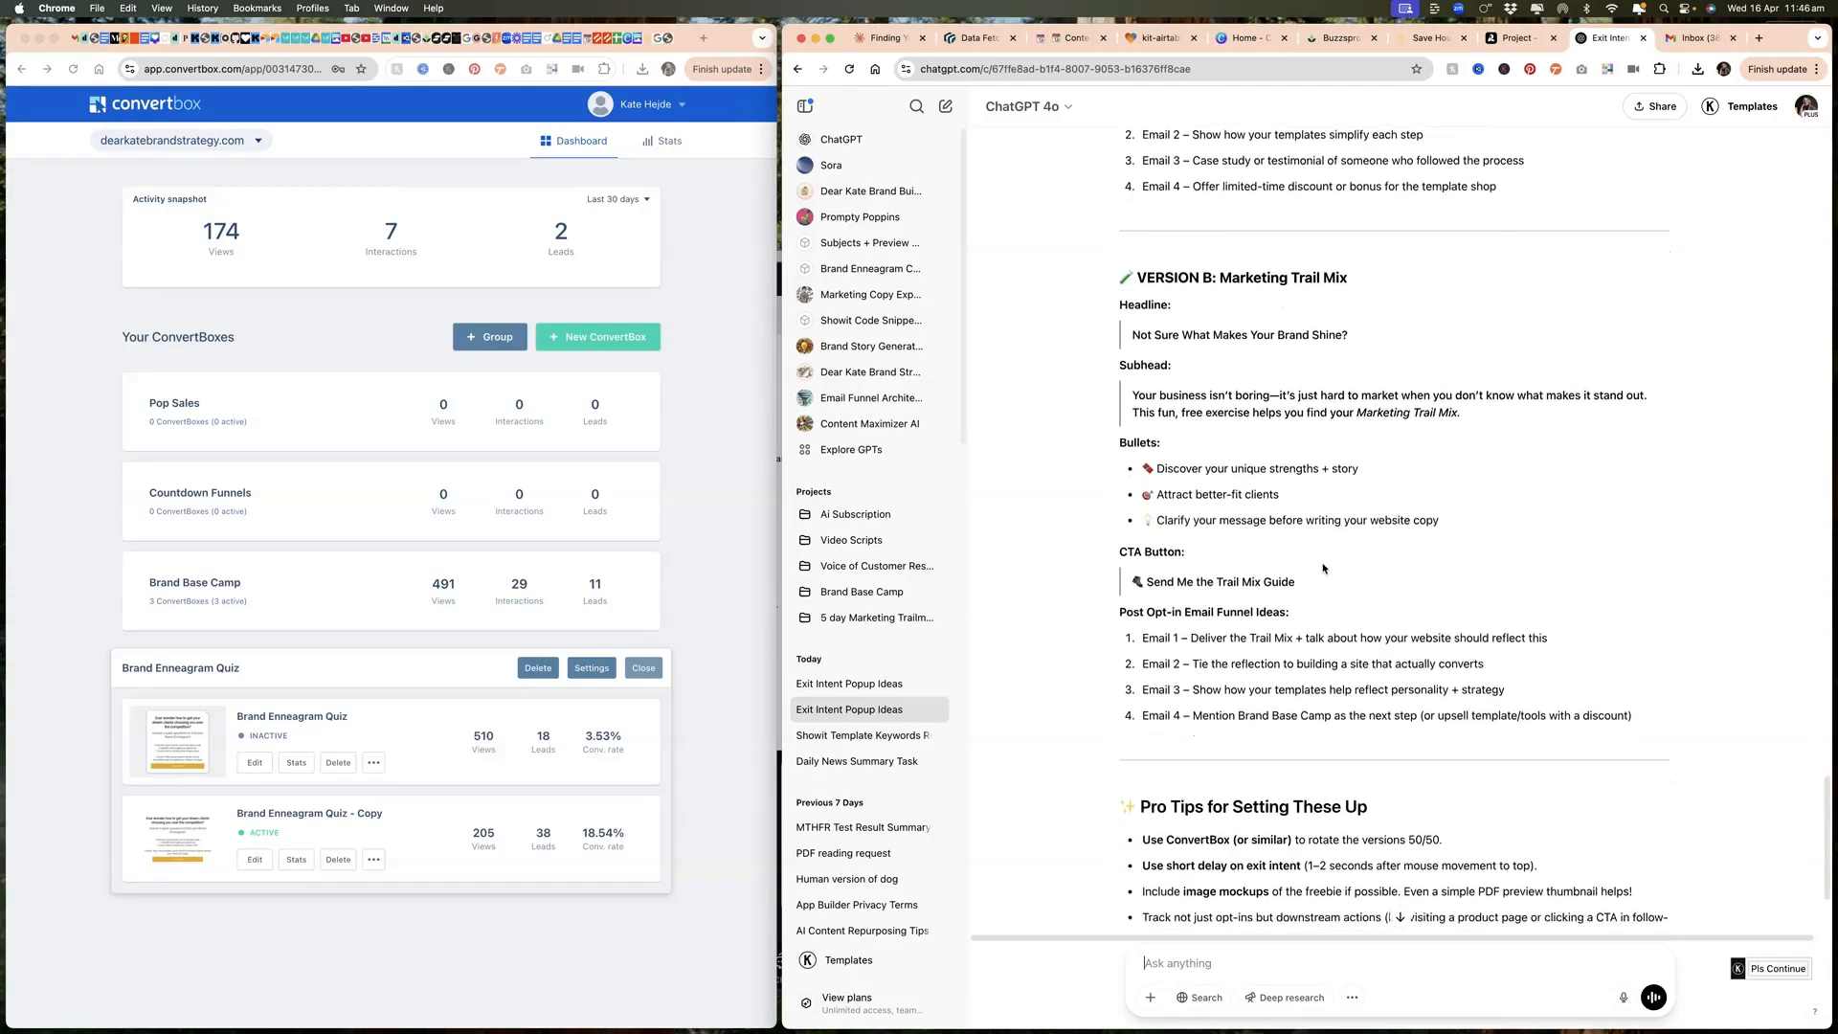
pyautogui.scroll(-3, 1312, 607)
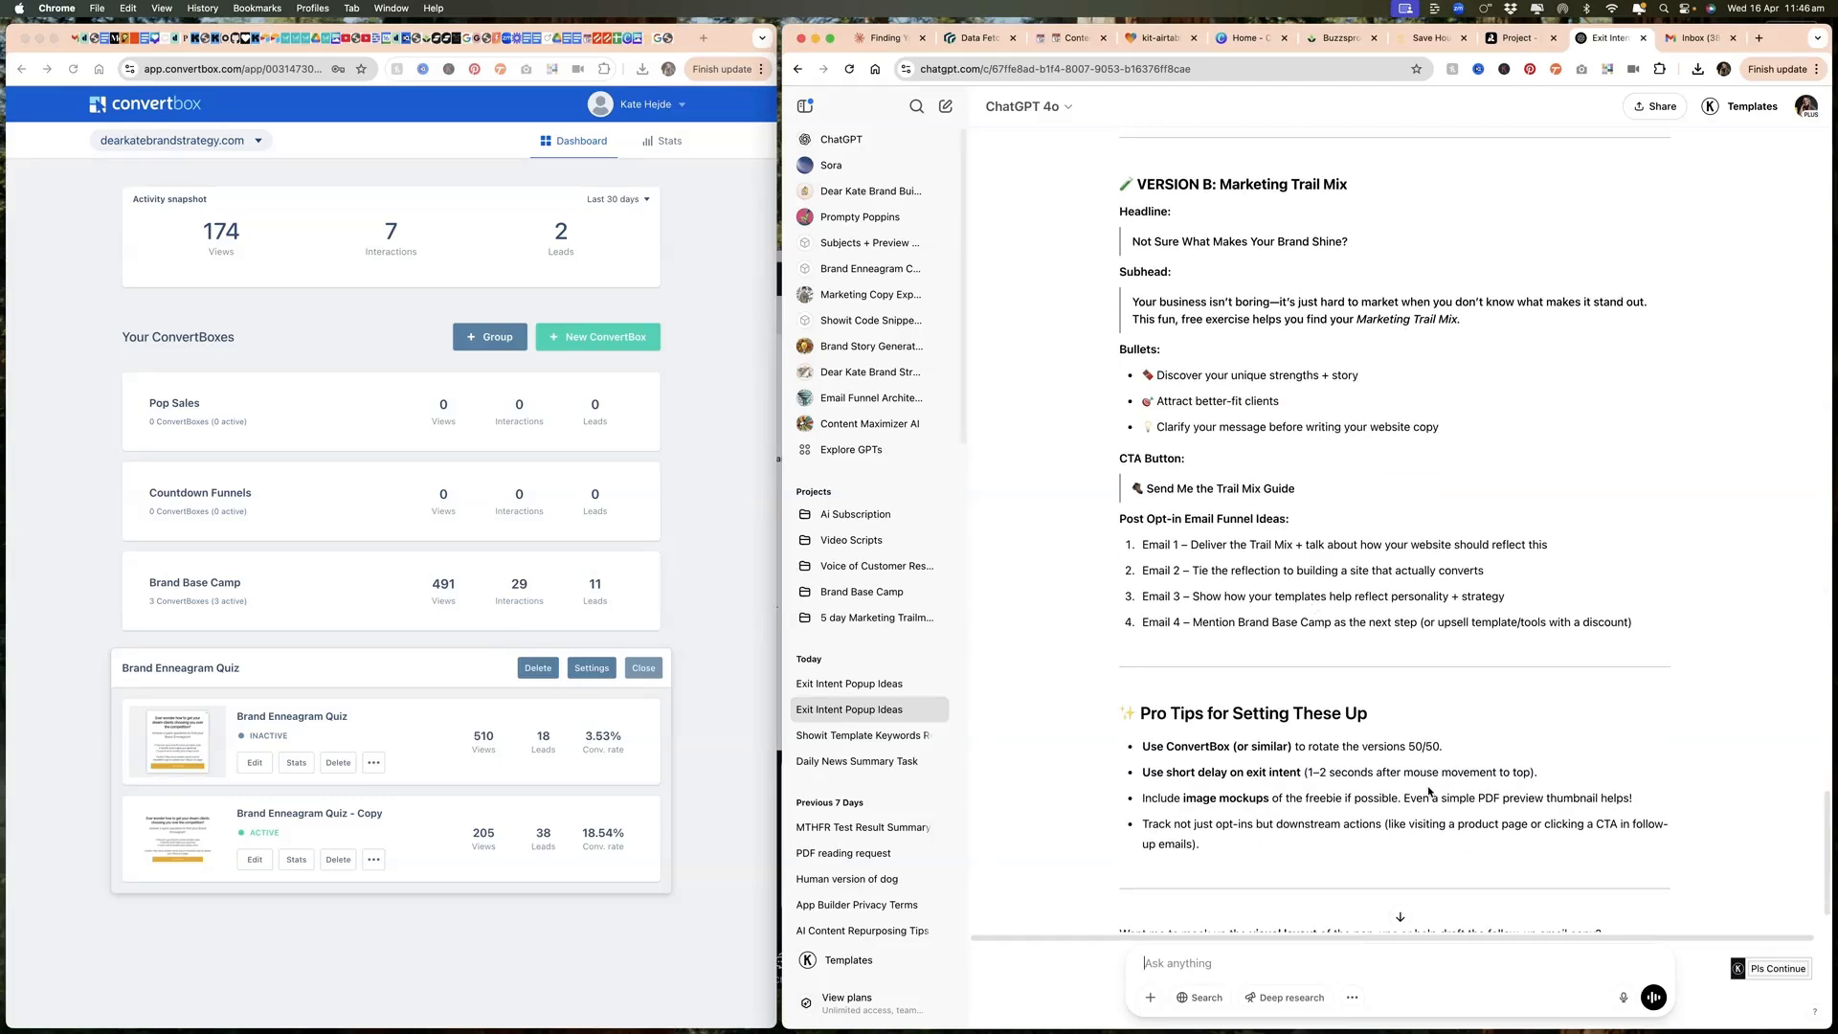
pyautogui.scroll(-2, 1361, 744)
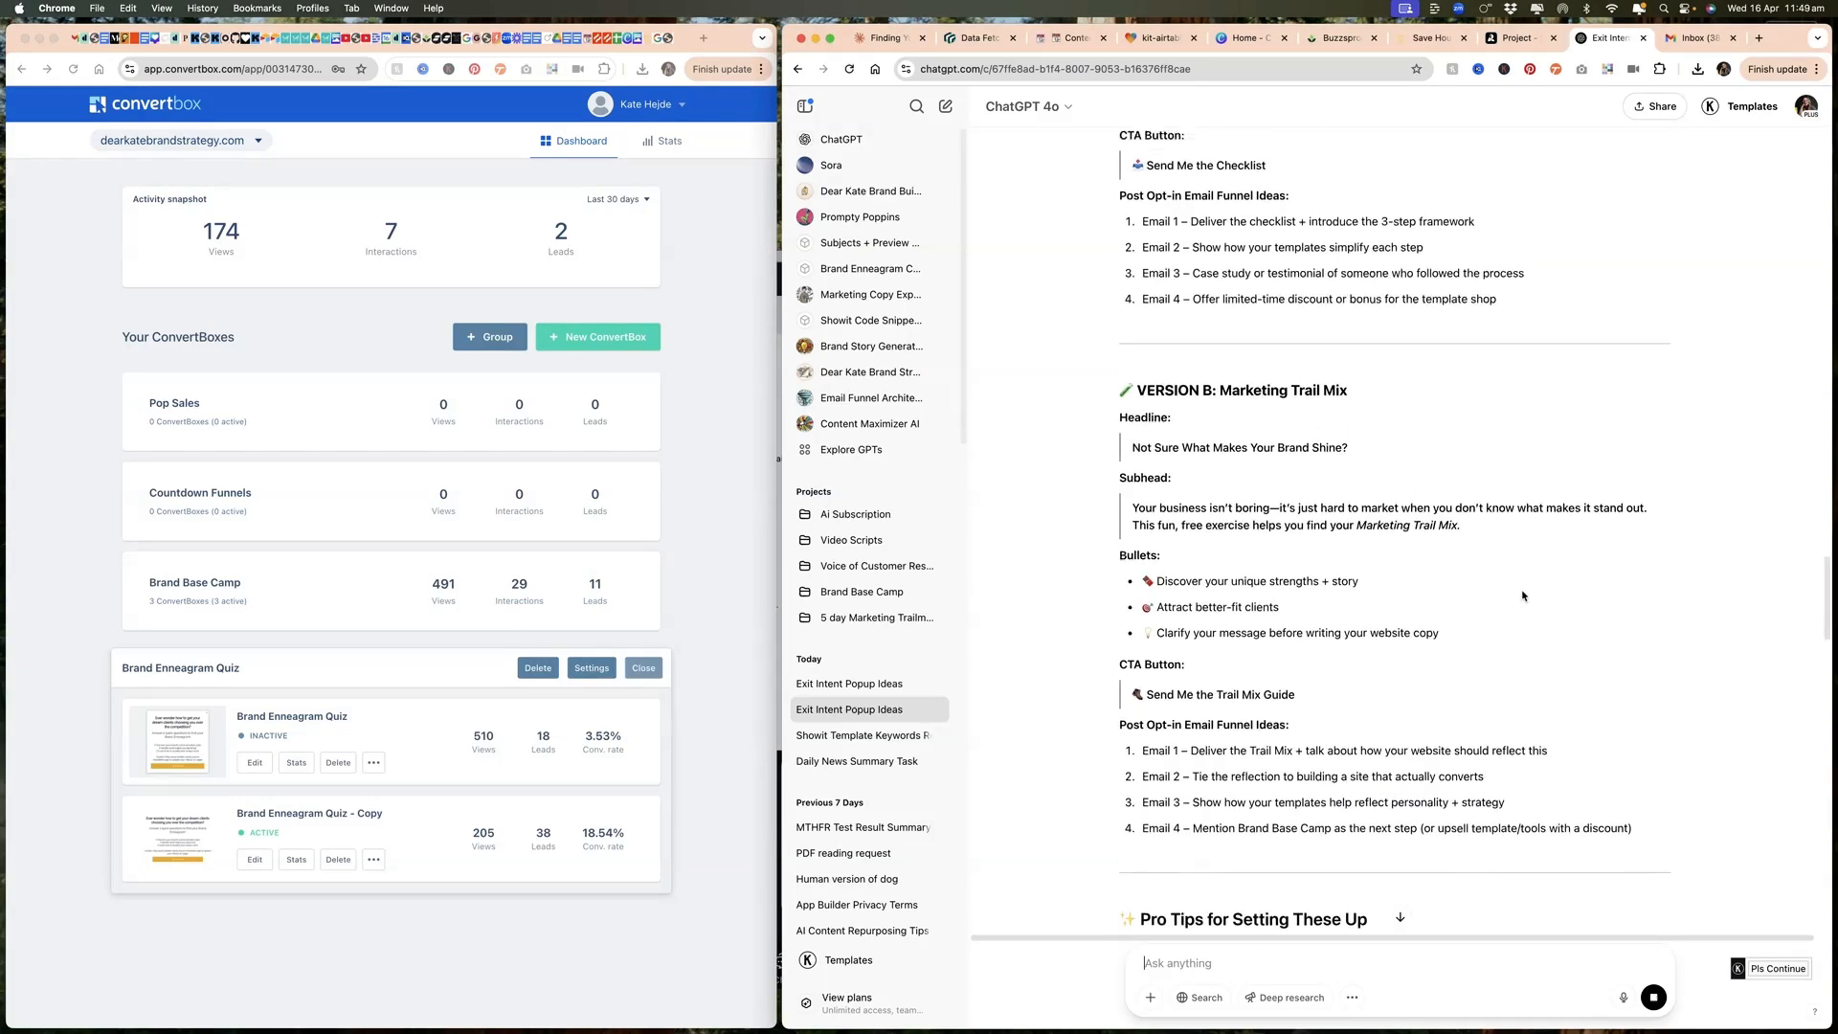
pyautogui.scroll(2, 1496, 499)
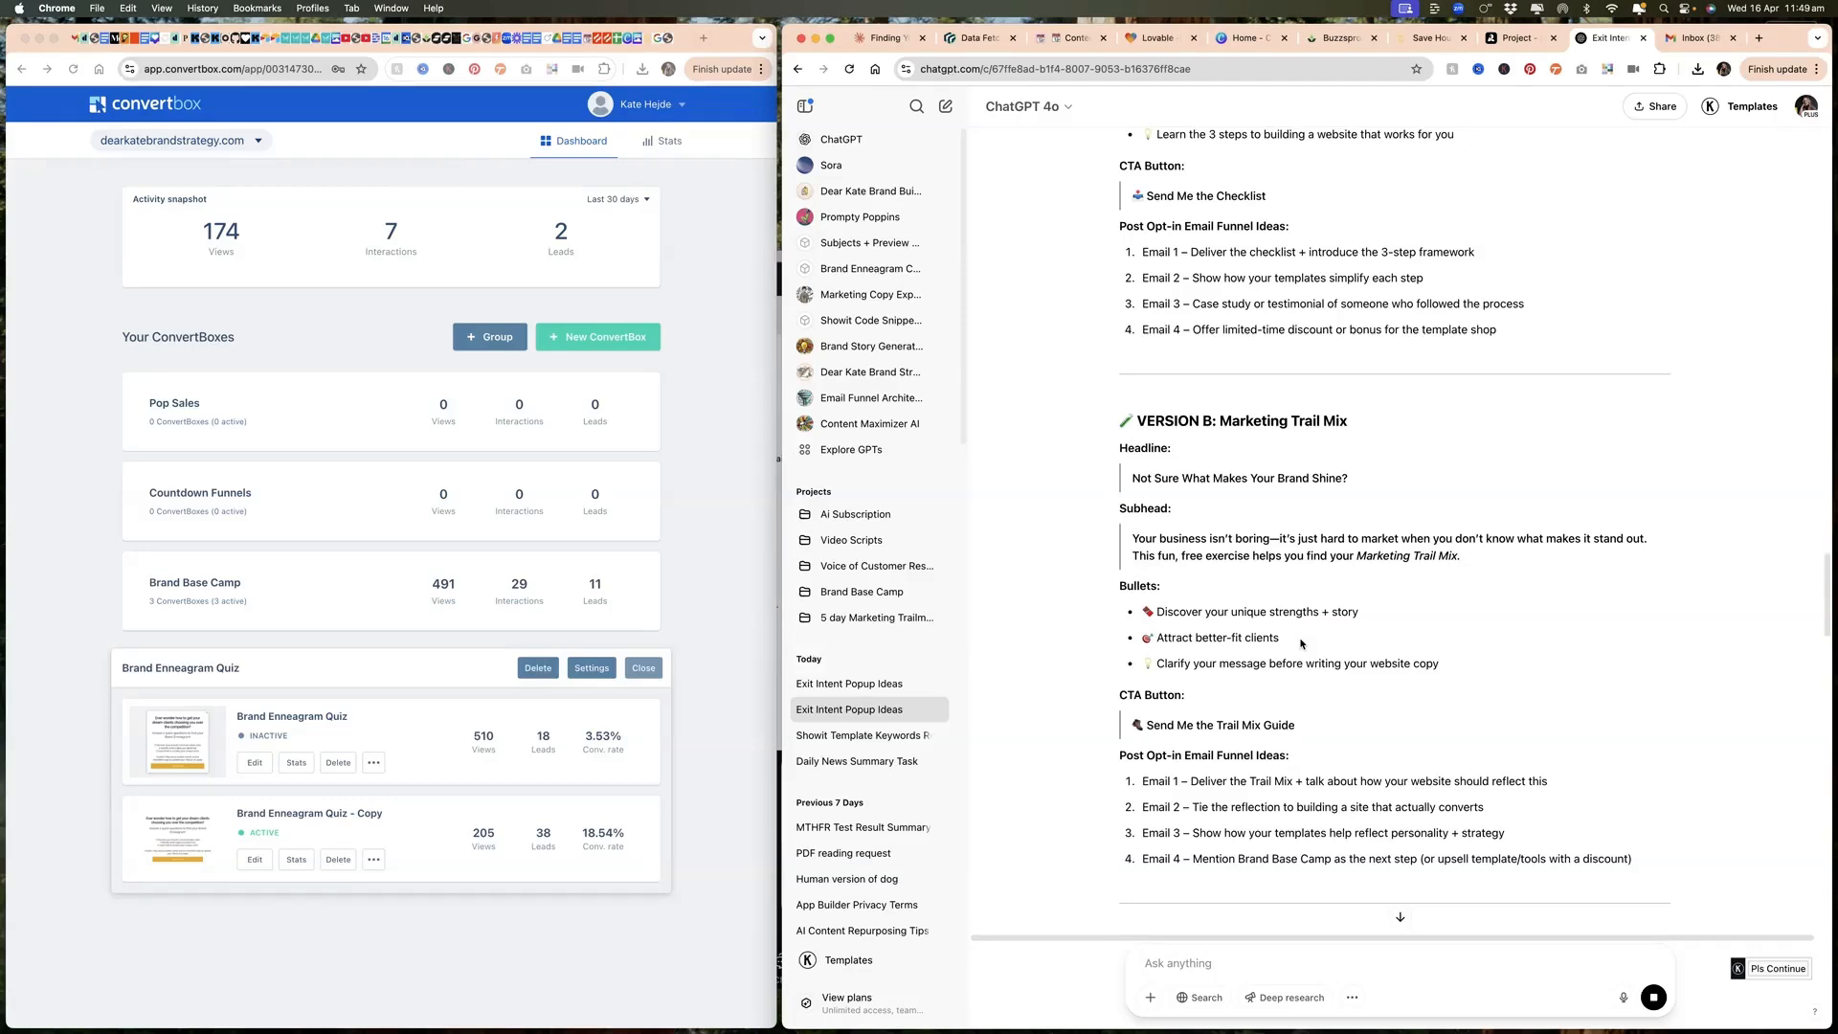
pyautogui.scroll(4, 1304, 613)
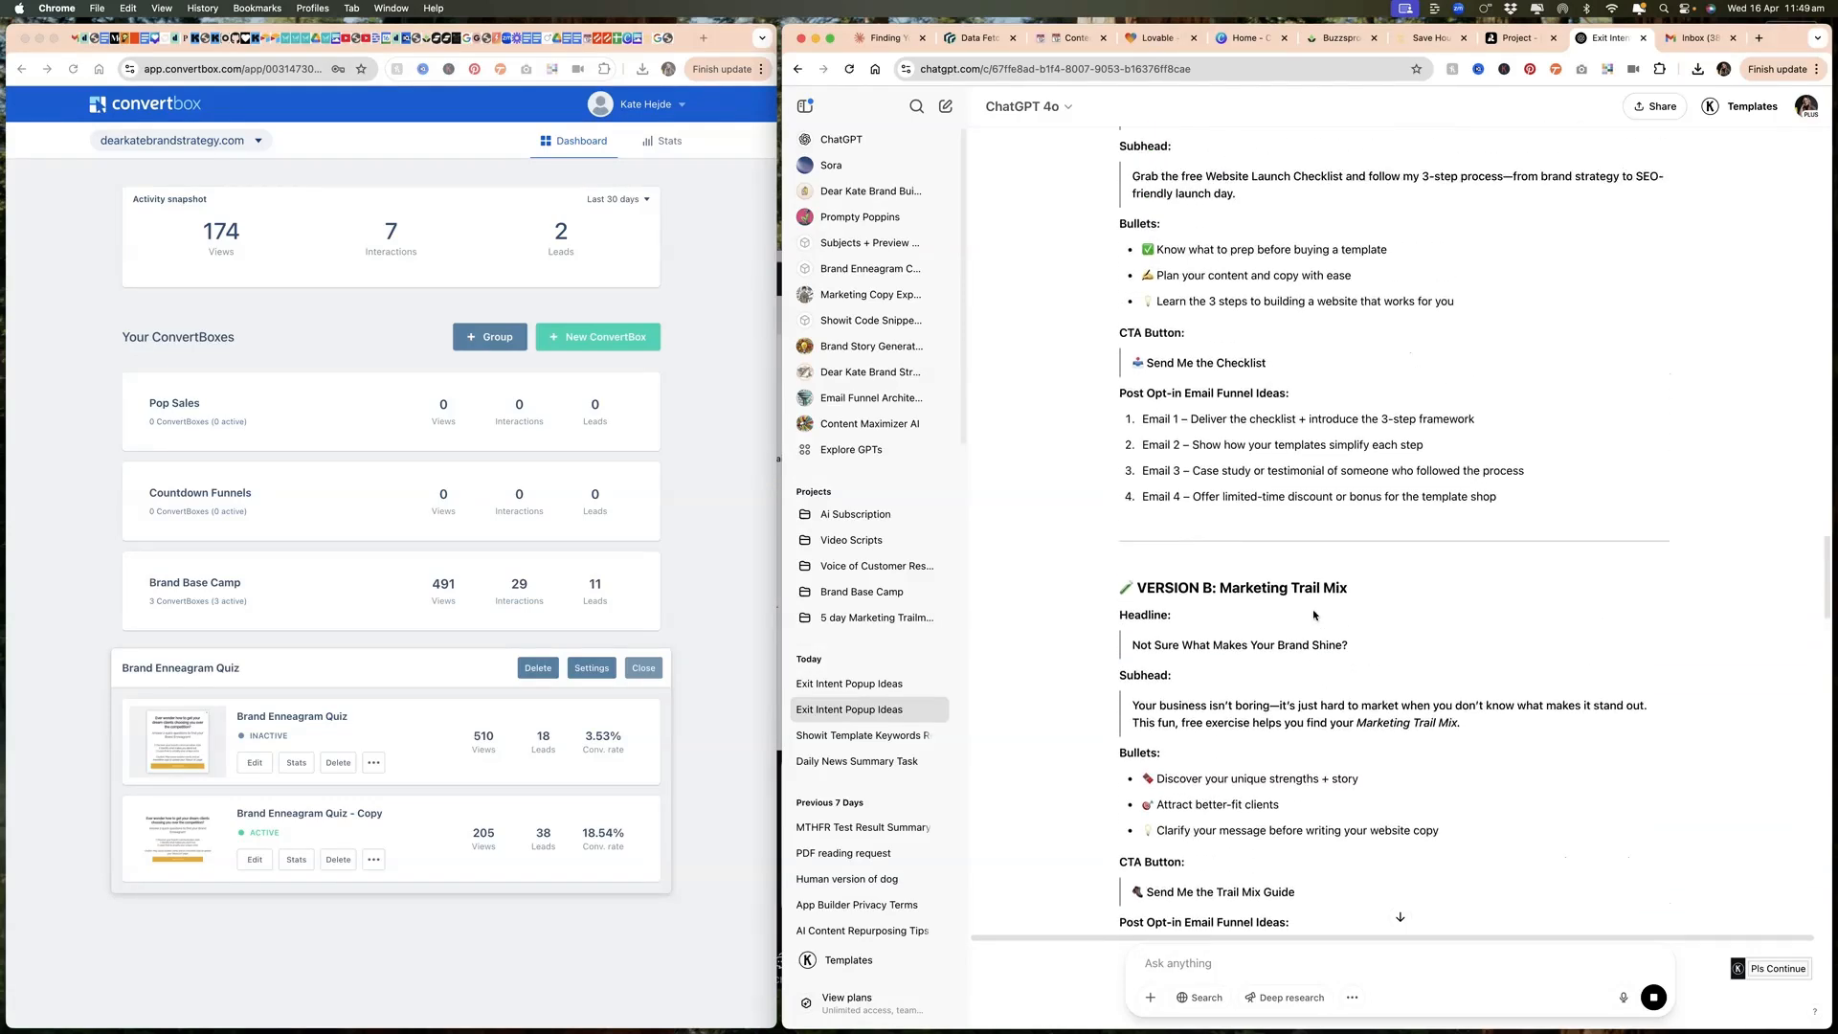
pyautogui.scroll(2, 1308, 548)
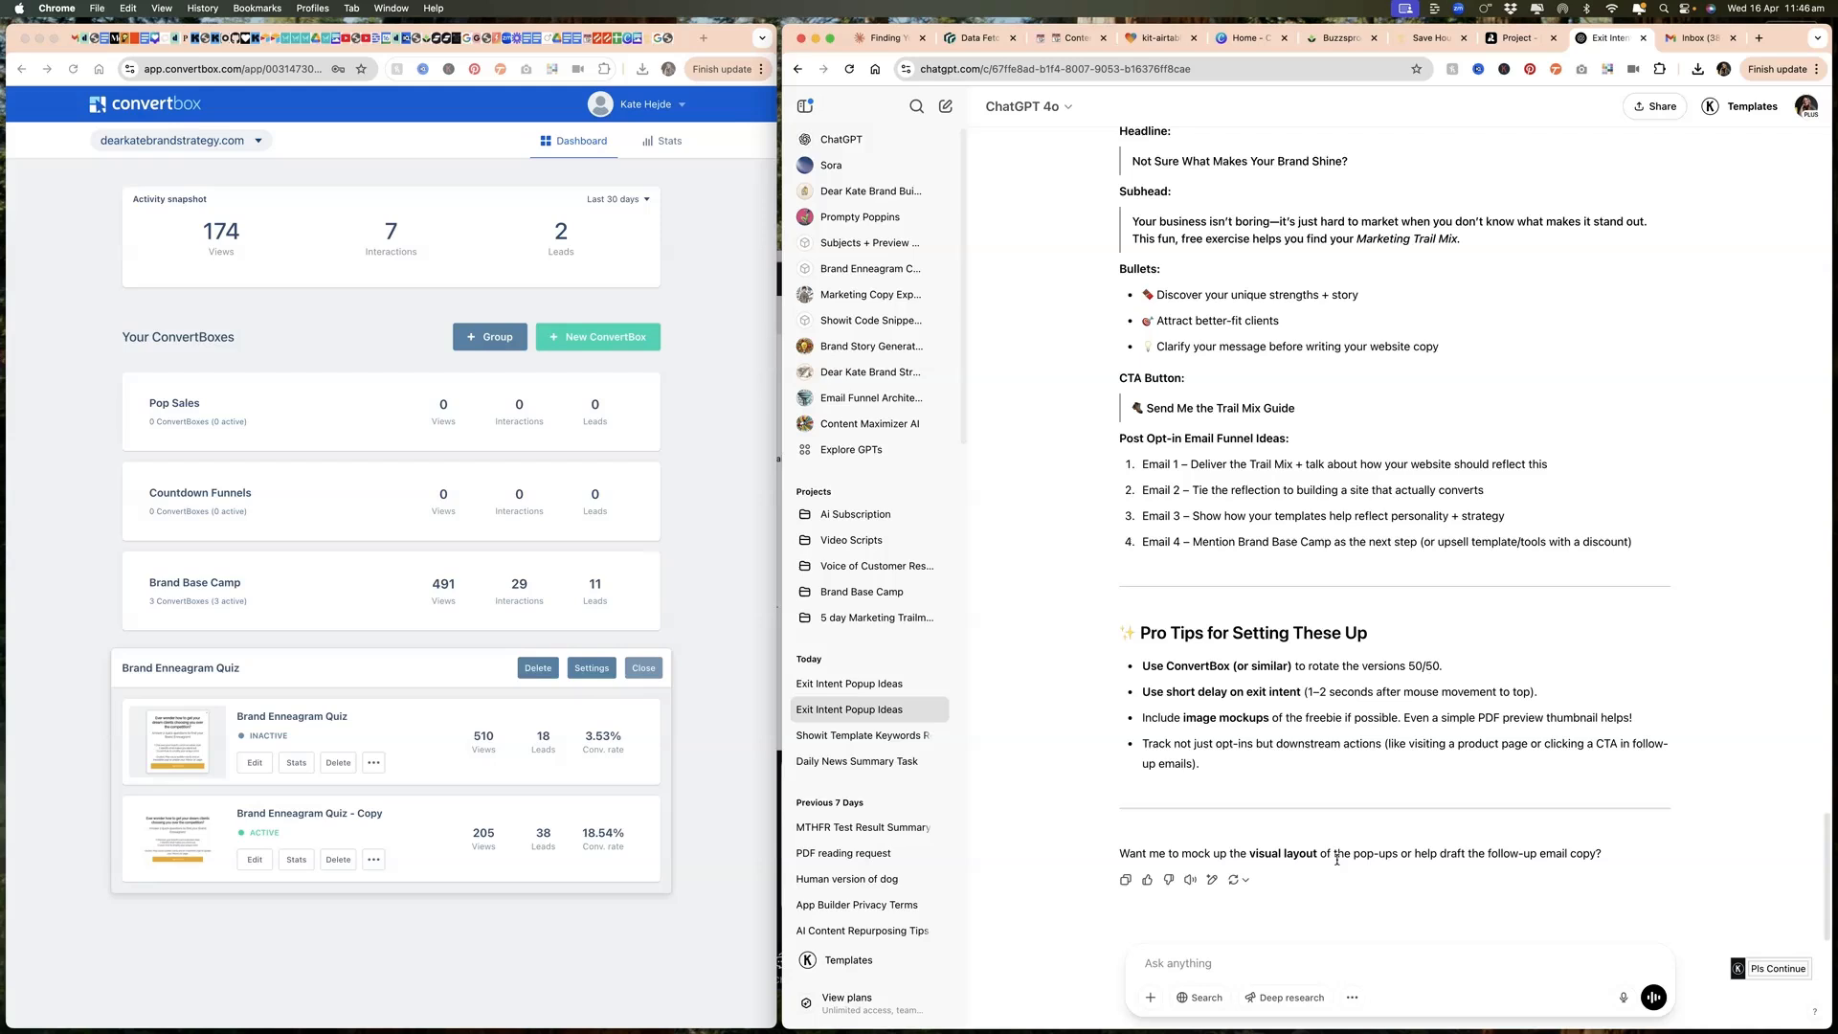
# Step: Send the message "Let's see the visual layout suggestion" and review the proposed layouts for both pop-up versions
pyautogui.click(1330, 957)
pyautogui.write("Let's see the visual layout suggestion")
pyautogui.press('Return')
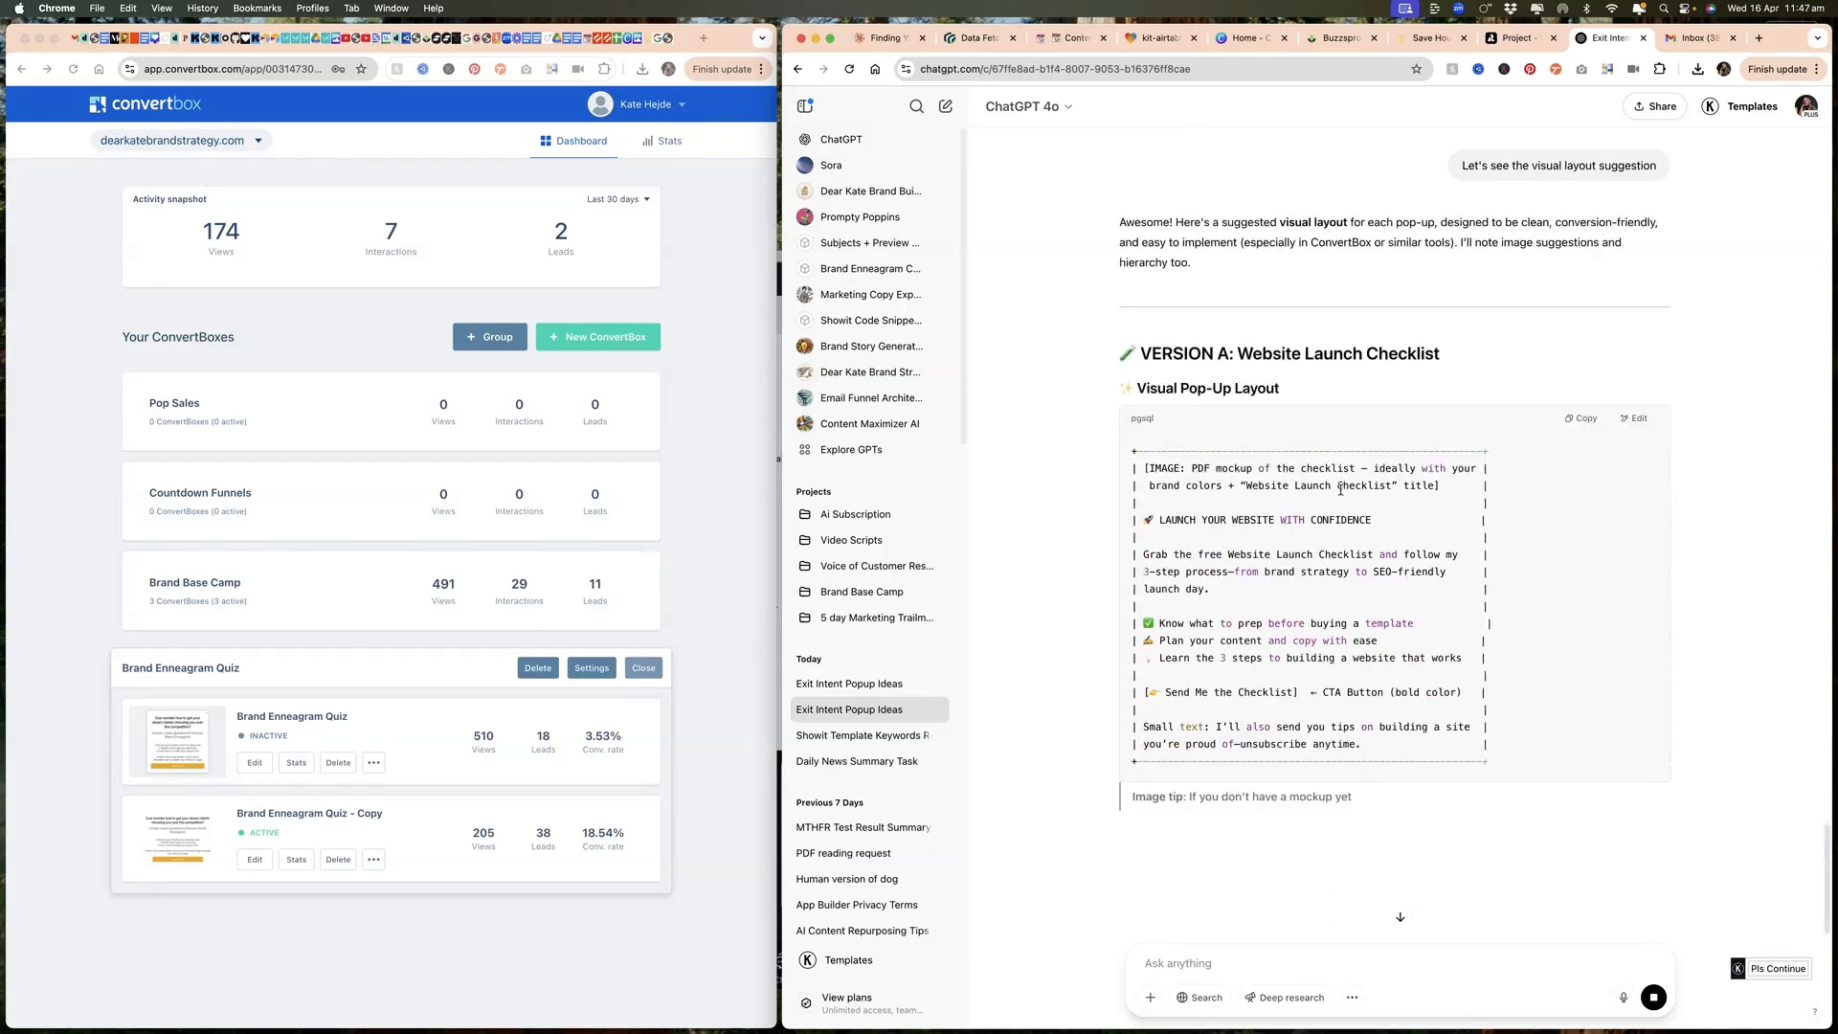
pyautogui.scroll(-3, 1082, 633)
pyautogui.scroll(-5, 1082, 633)
pyautogui.scroll(9, 1082, 635)
pyautogui.scroll(-5, 1082, 633)
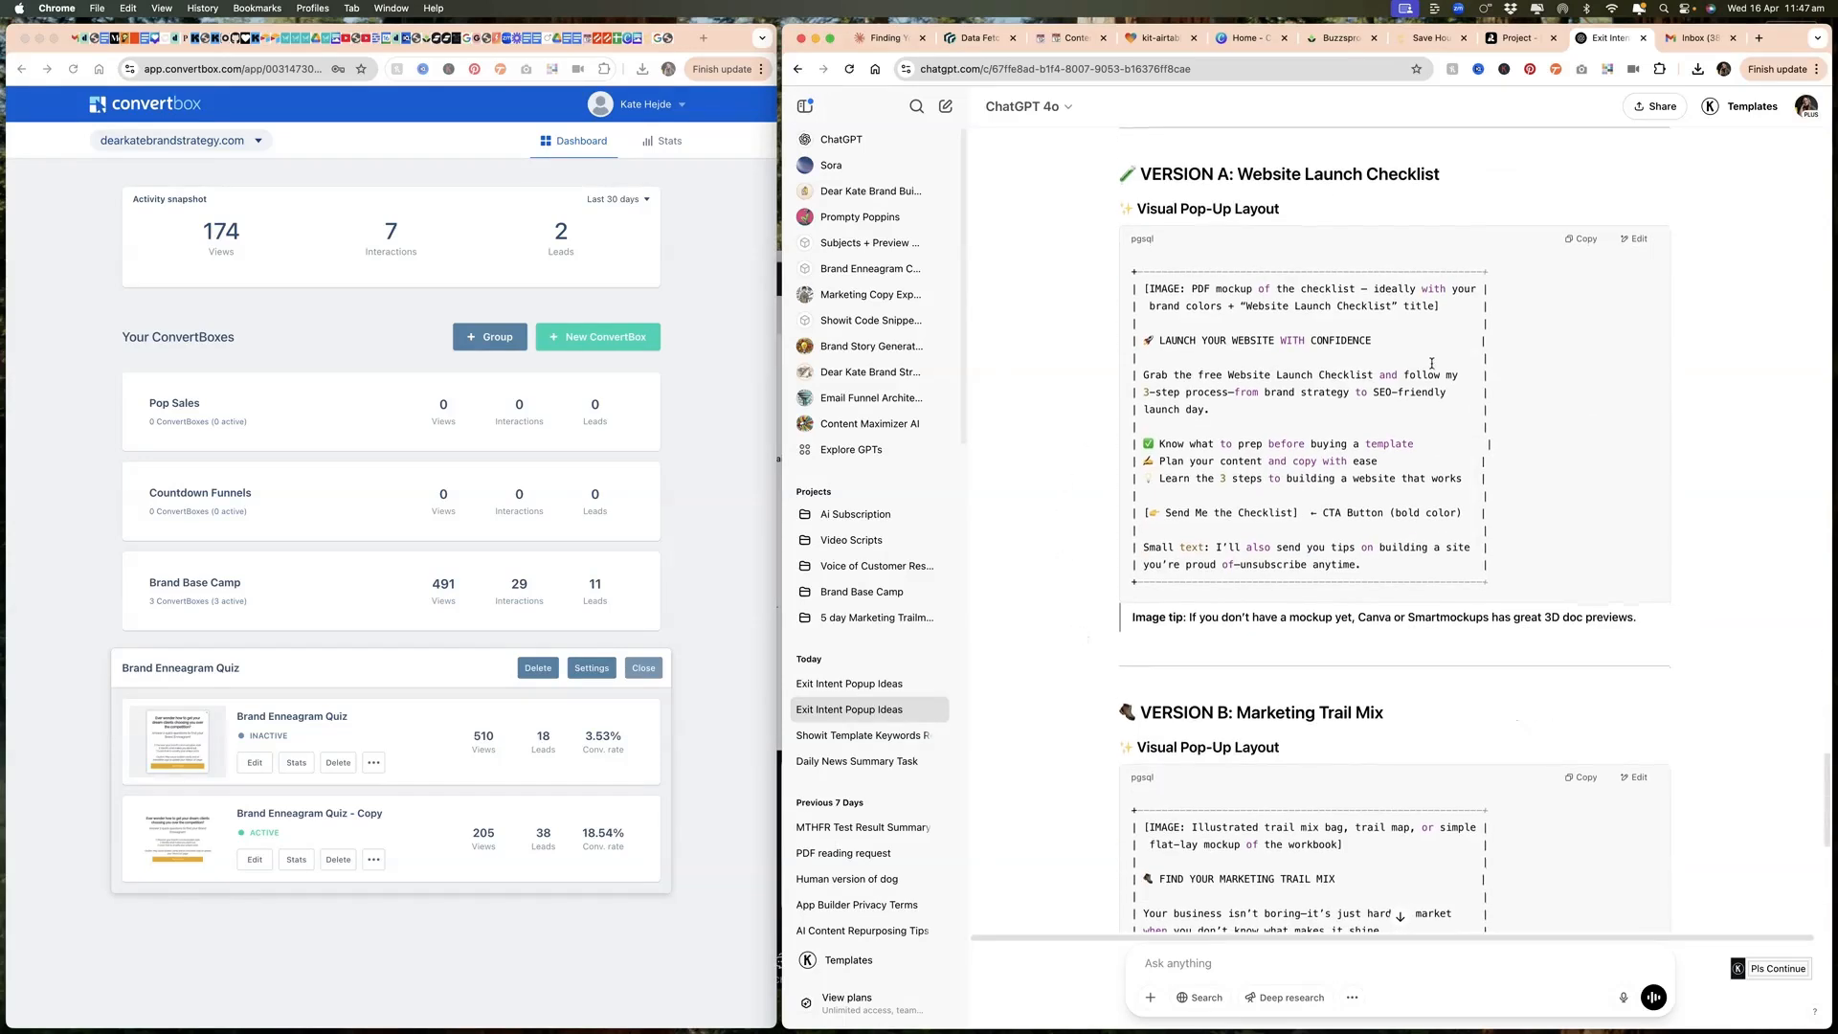
pyautogui.scroll(-3, 1267, 721)
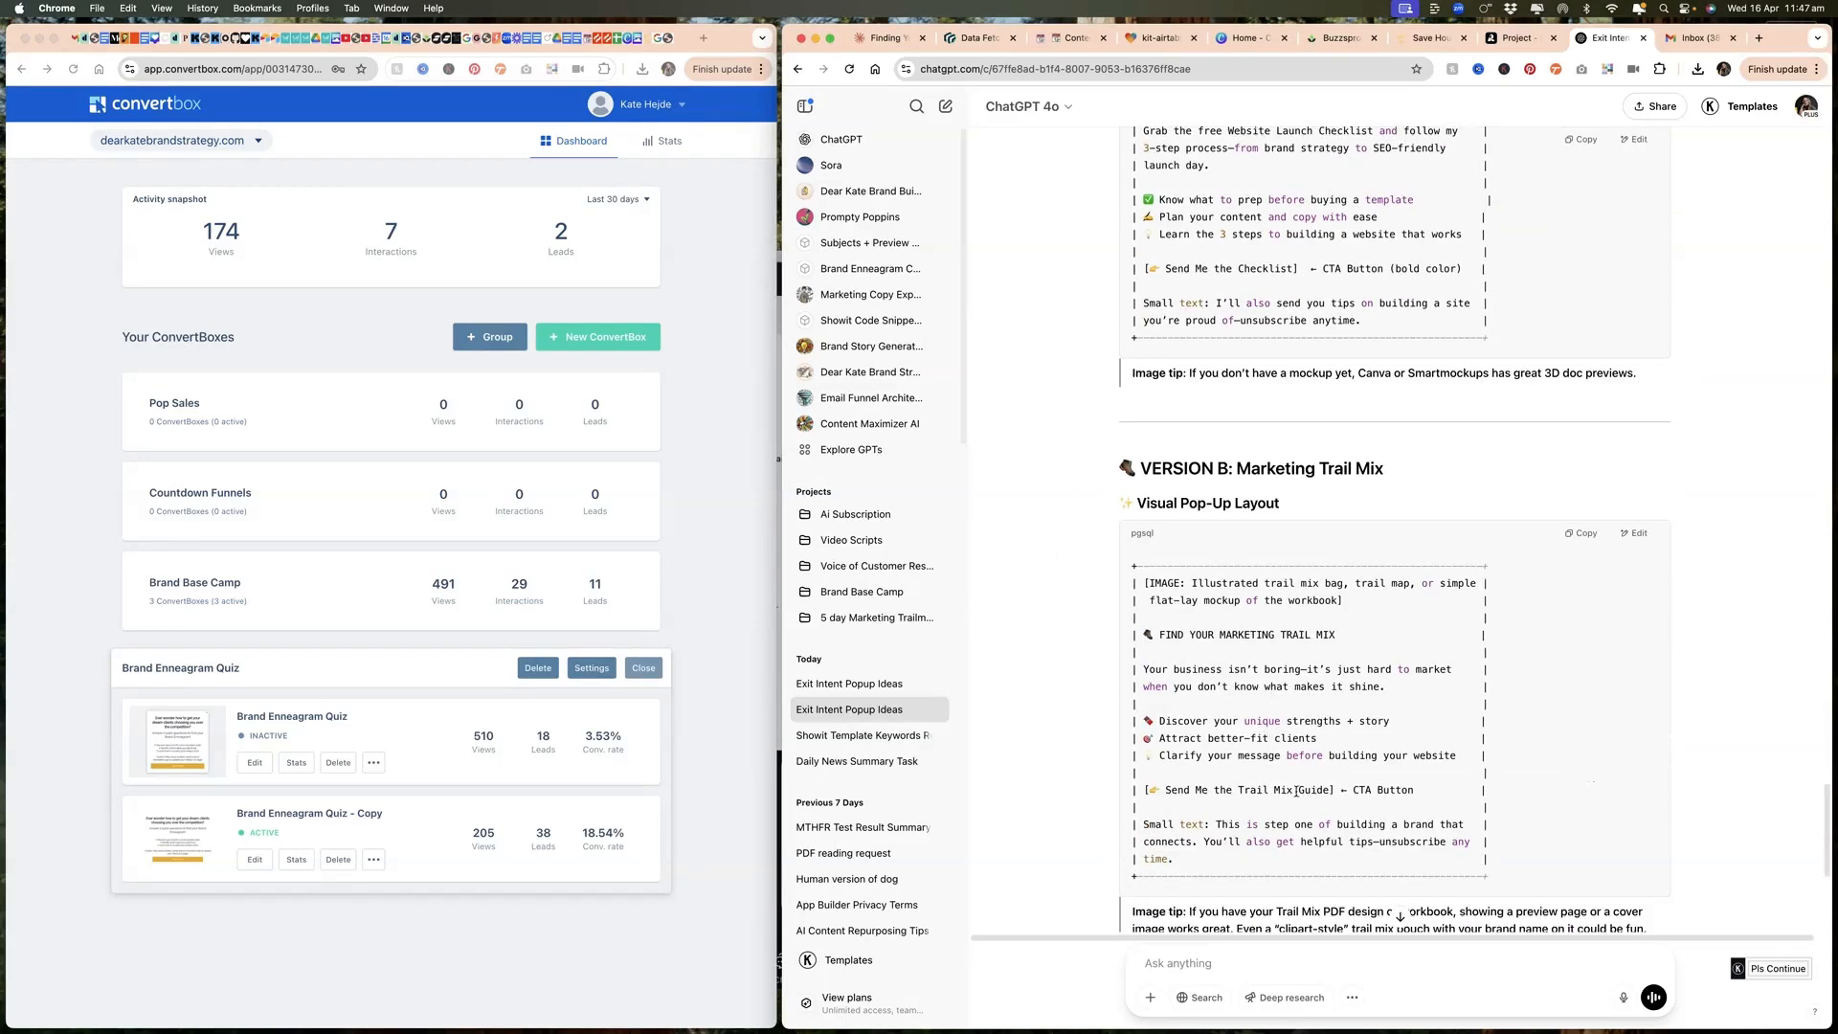
pyautogui.scroll(-2, 1241, 890)
# Step: Request an image that shows what these pop ups might look like in real life, and view the result enlarged
pyautogui.click(1302, 964)
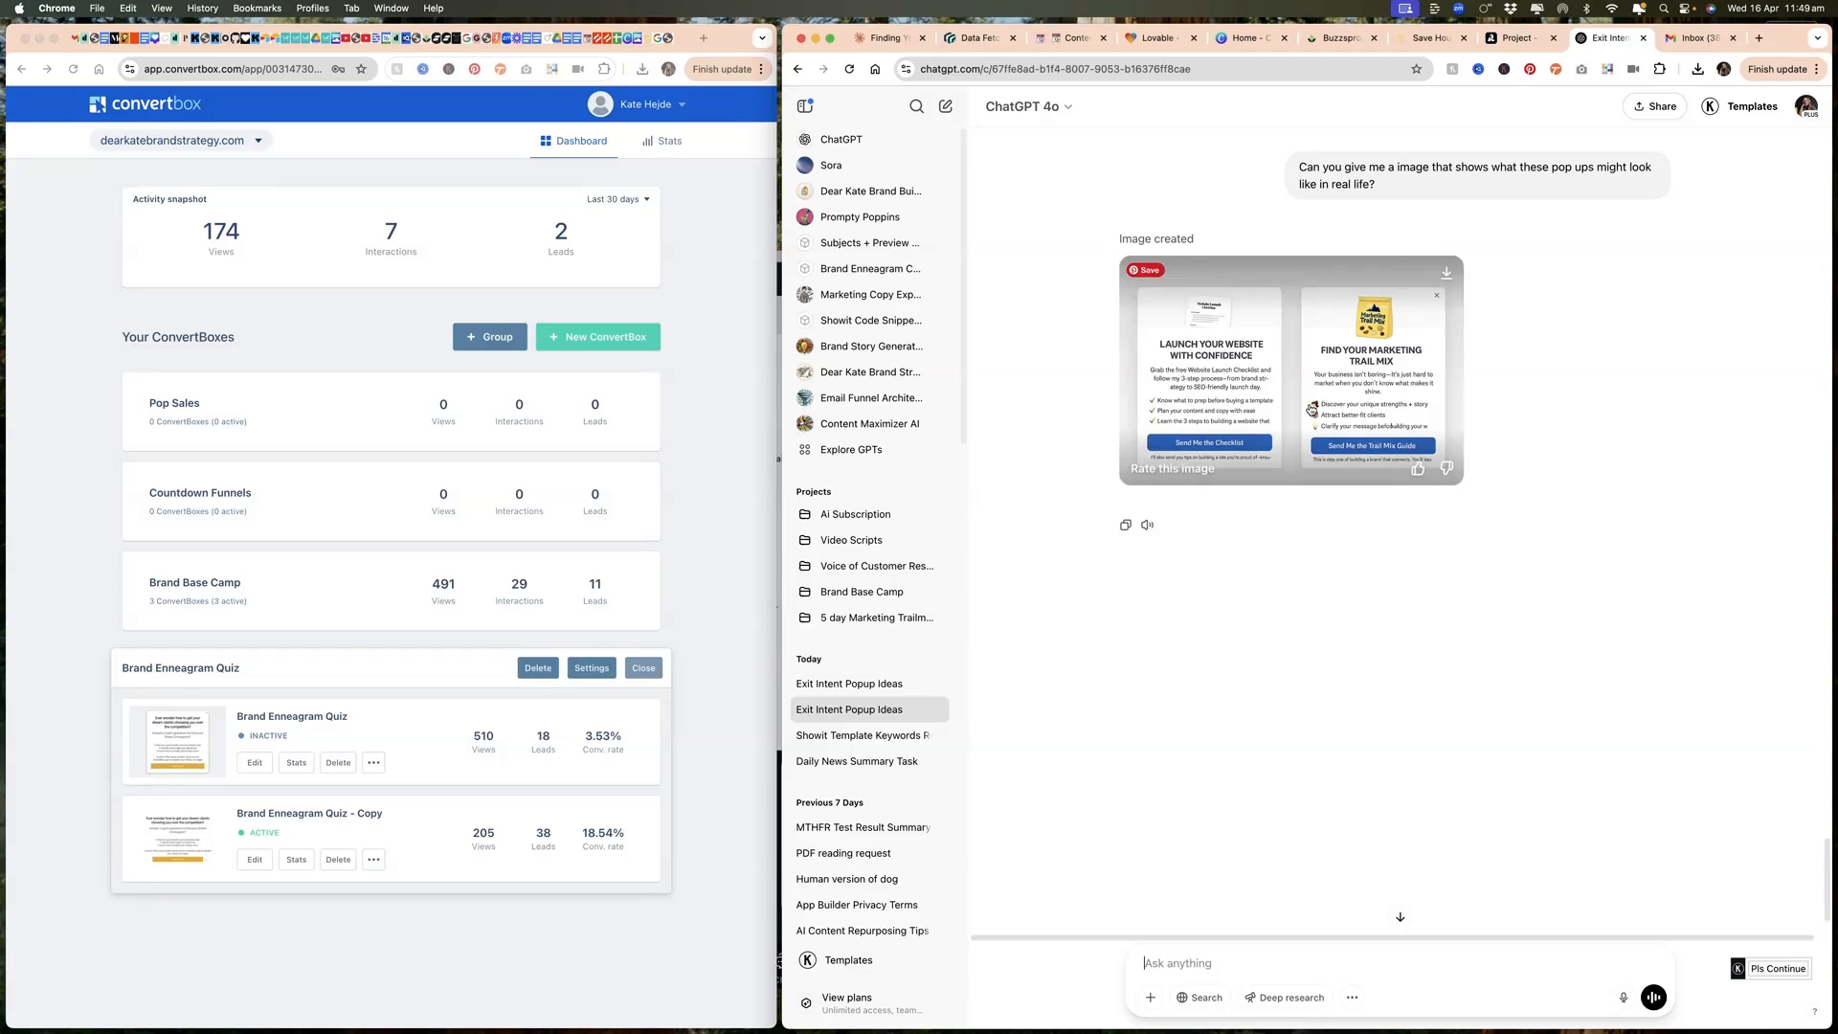
pyautogui.click(1310, 409)
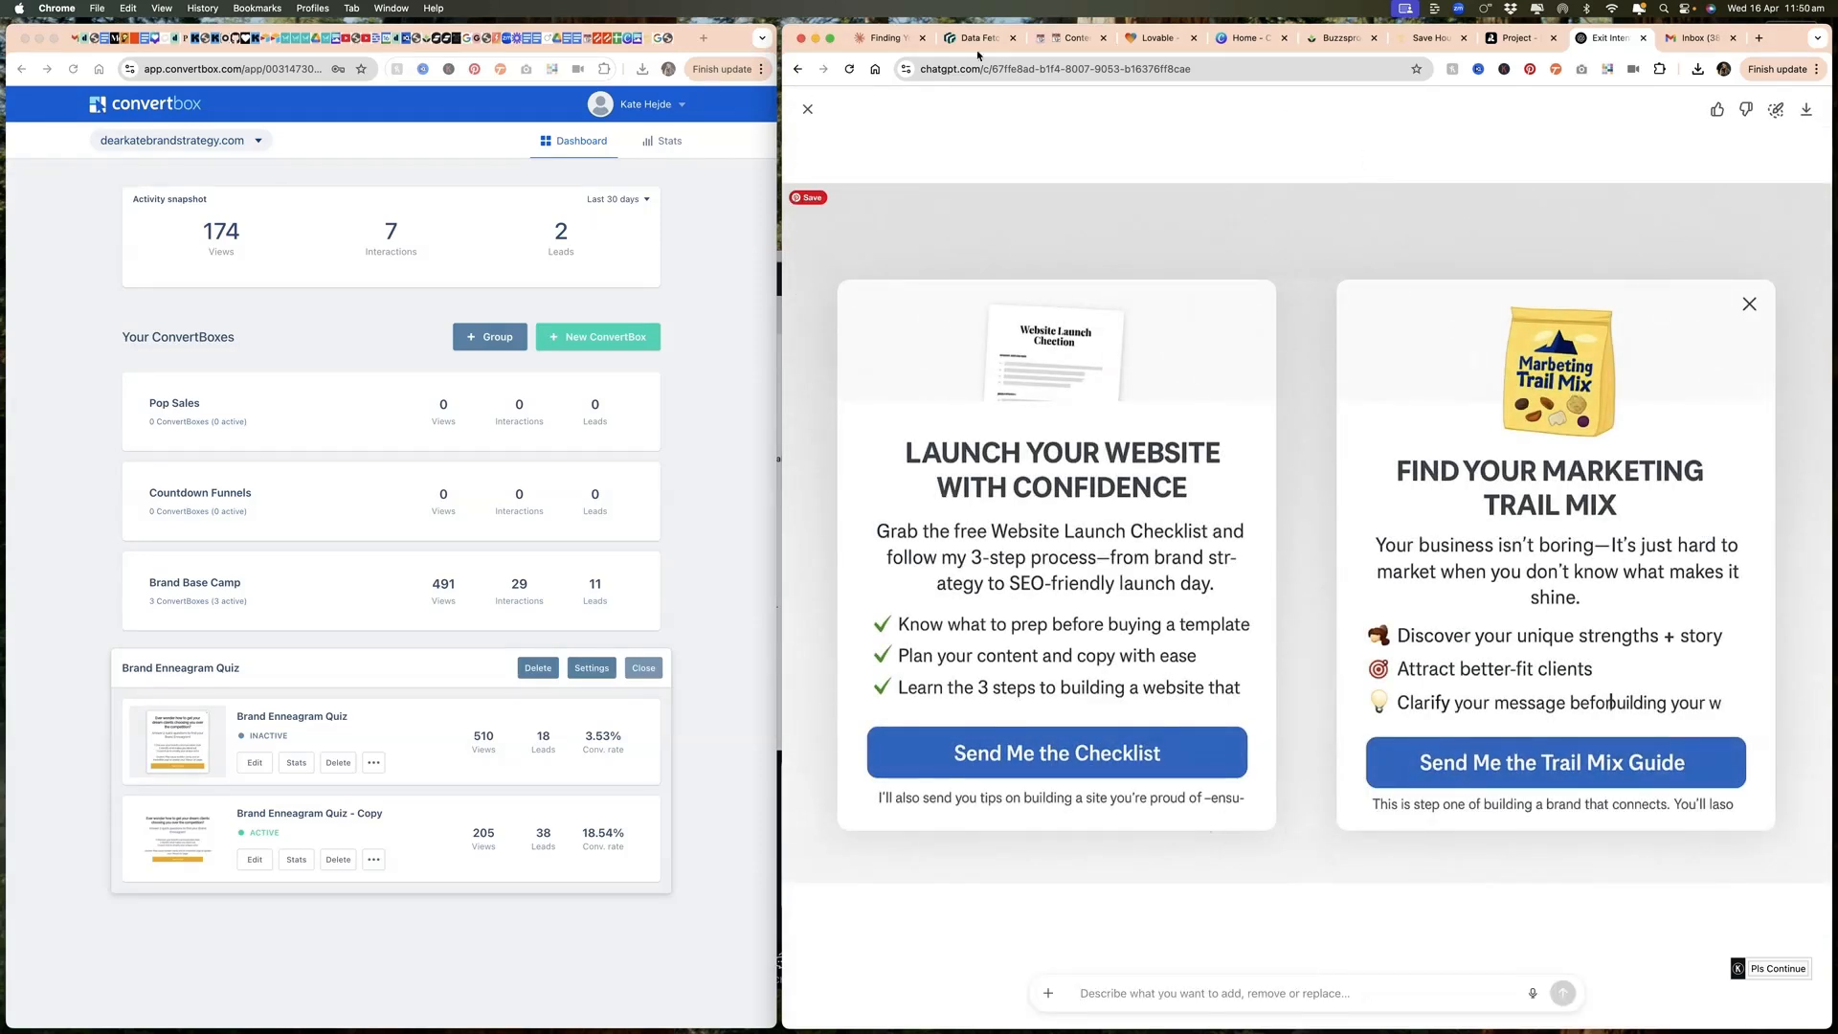
pyautogui.click(806, 111)
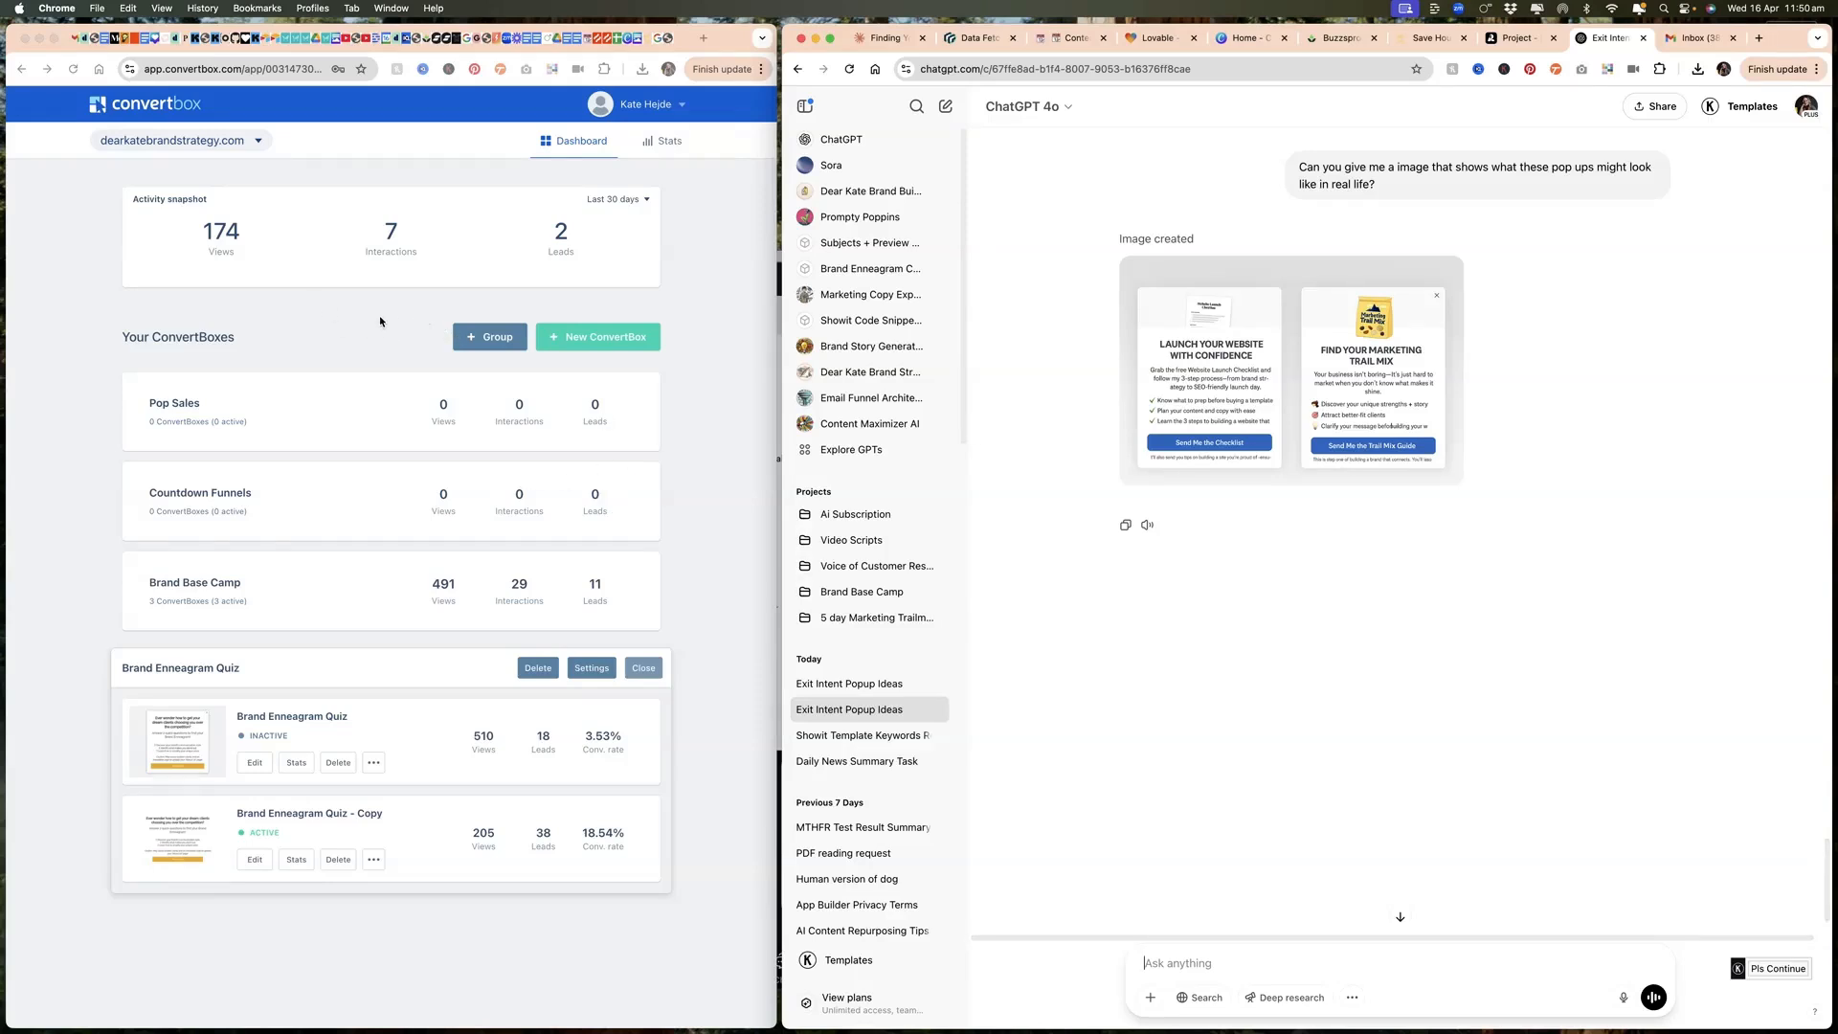
# Step: Create a new ConvertBox group named "Shop Page Exit Intent Pop Ups"
pyautogui.click(493, 339)
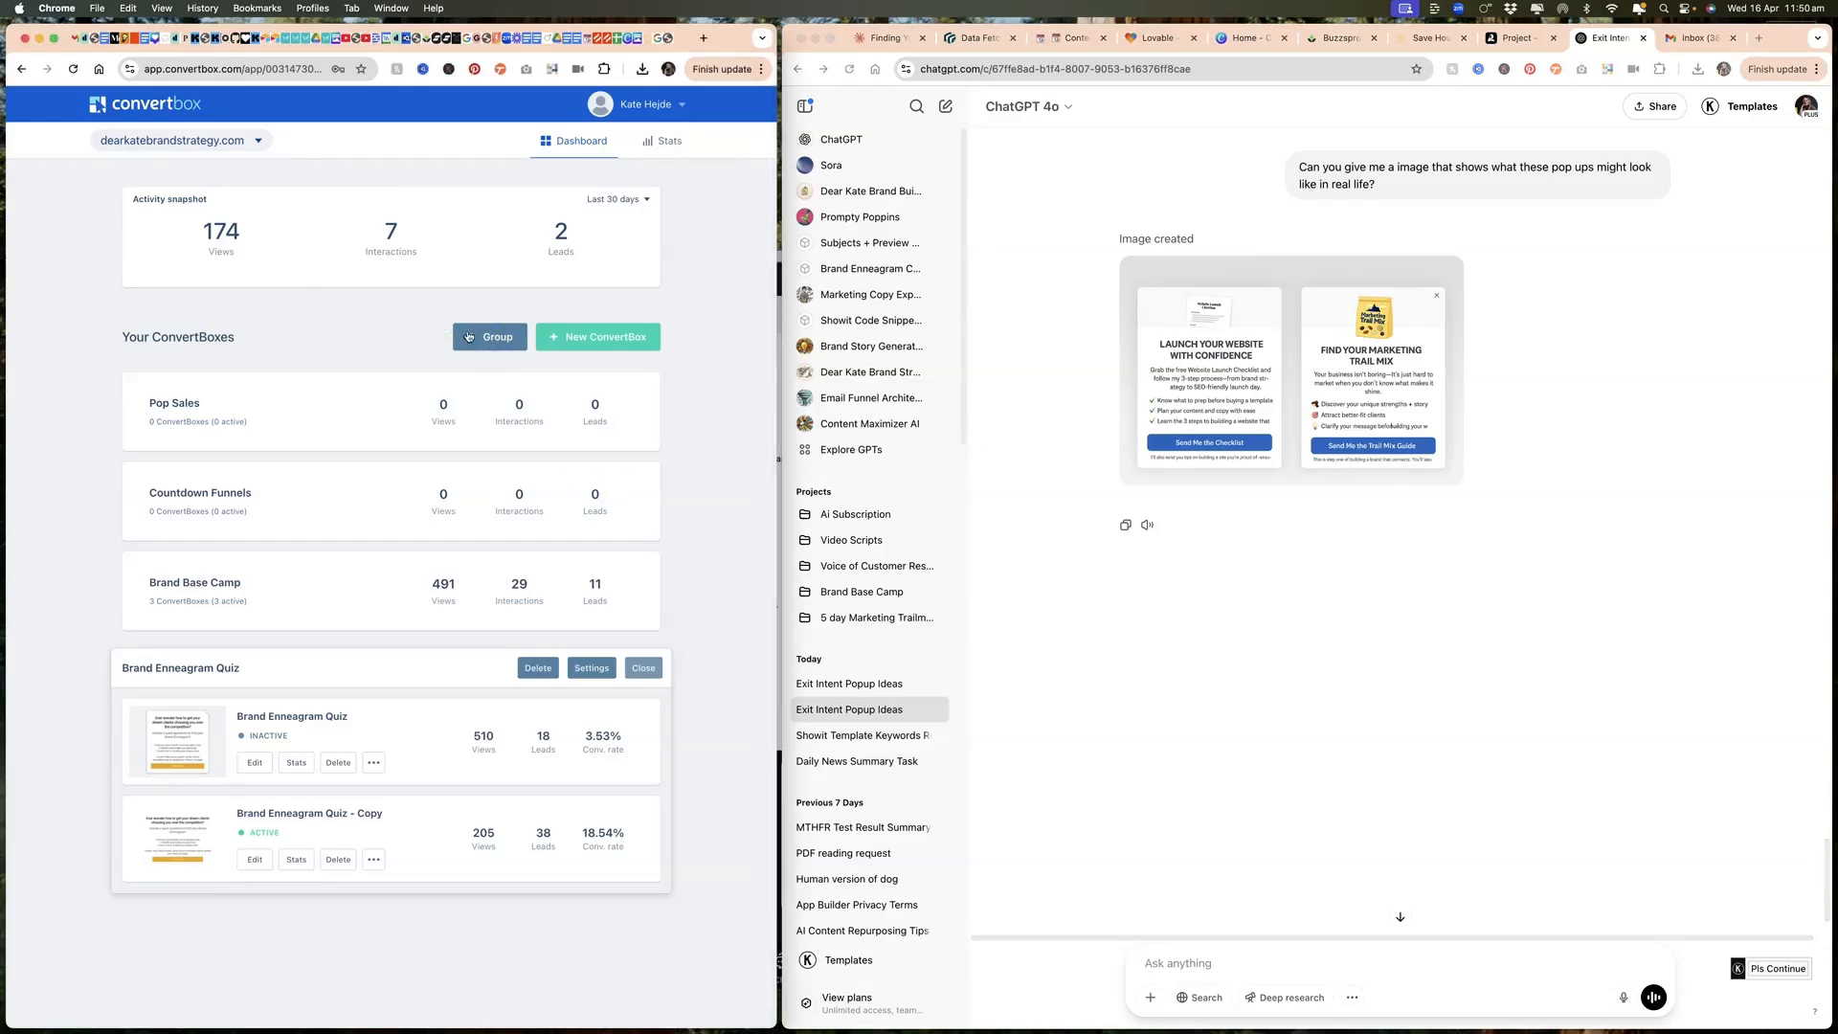
pyautogui.click(469, 336)
pyautogui.write('Shop Page Exit Intent Pop Ups')
pyautogui.click(569, 298)
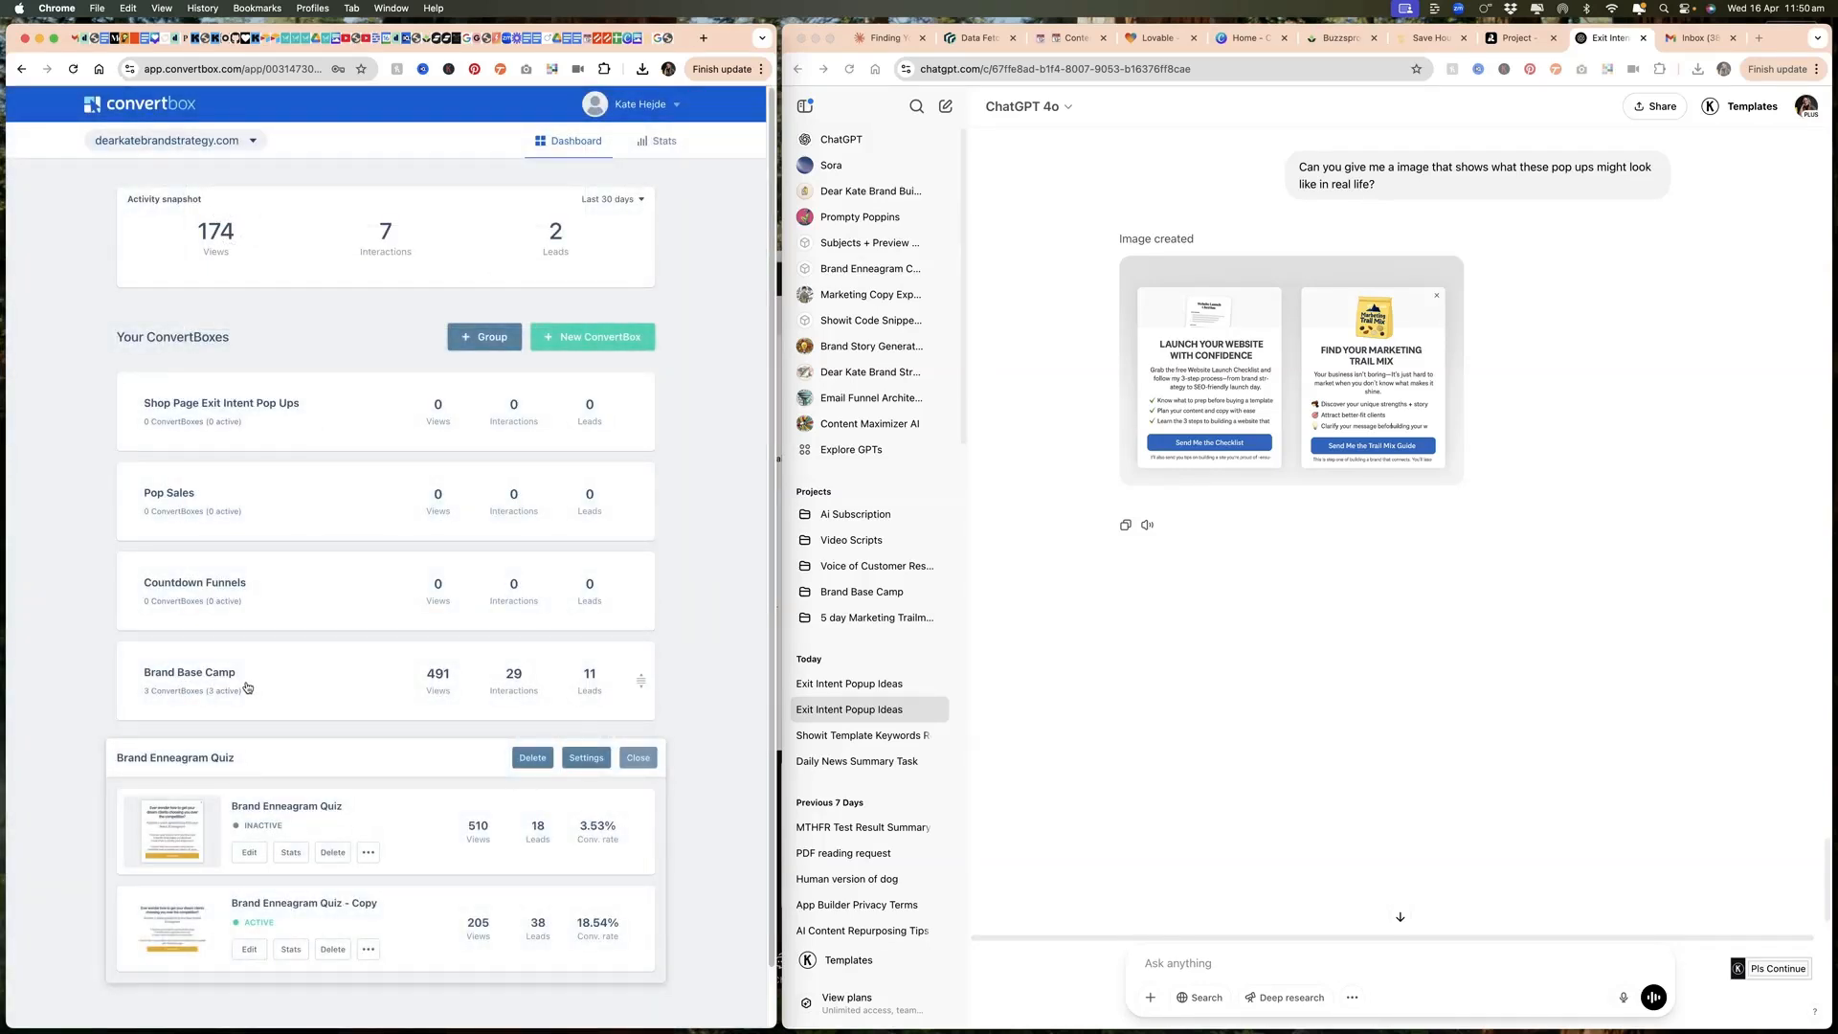
# Step: Expand the Brand Base Camp group and look over the ConvertBoxes it contains
pyautogui.click(247, 687)
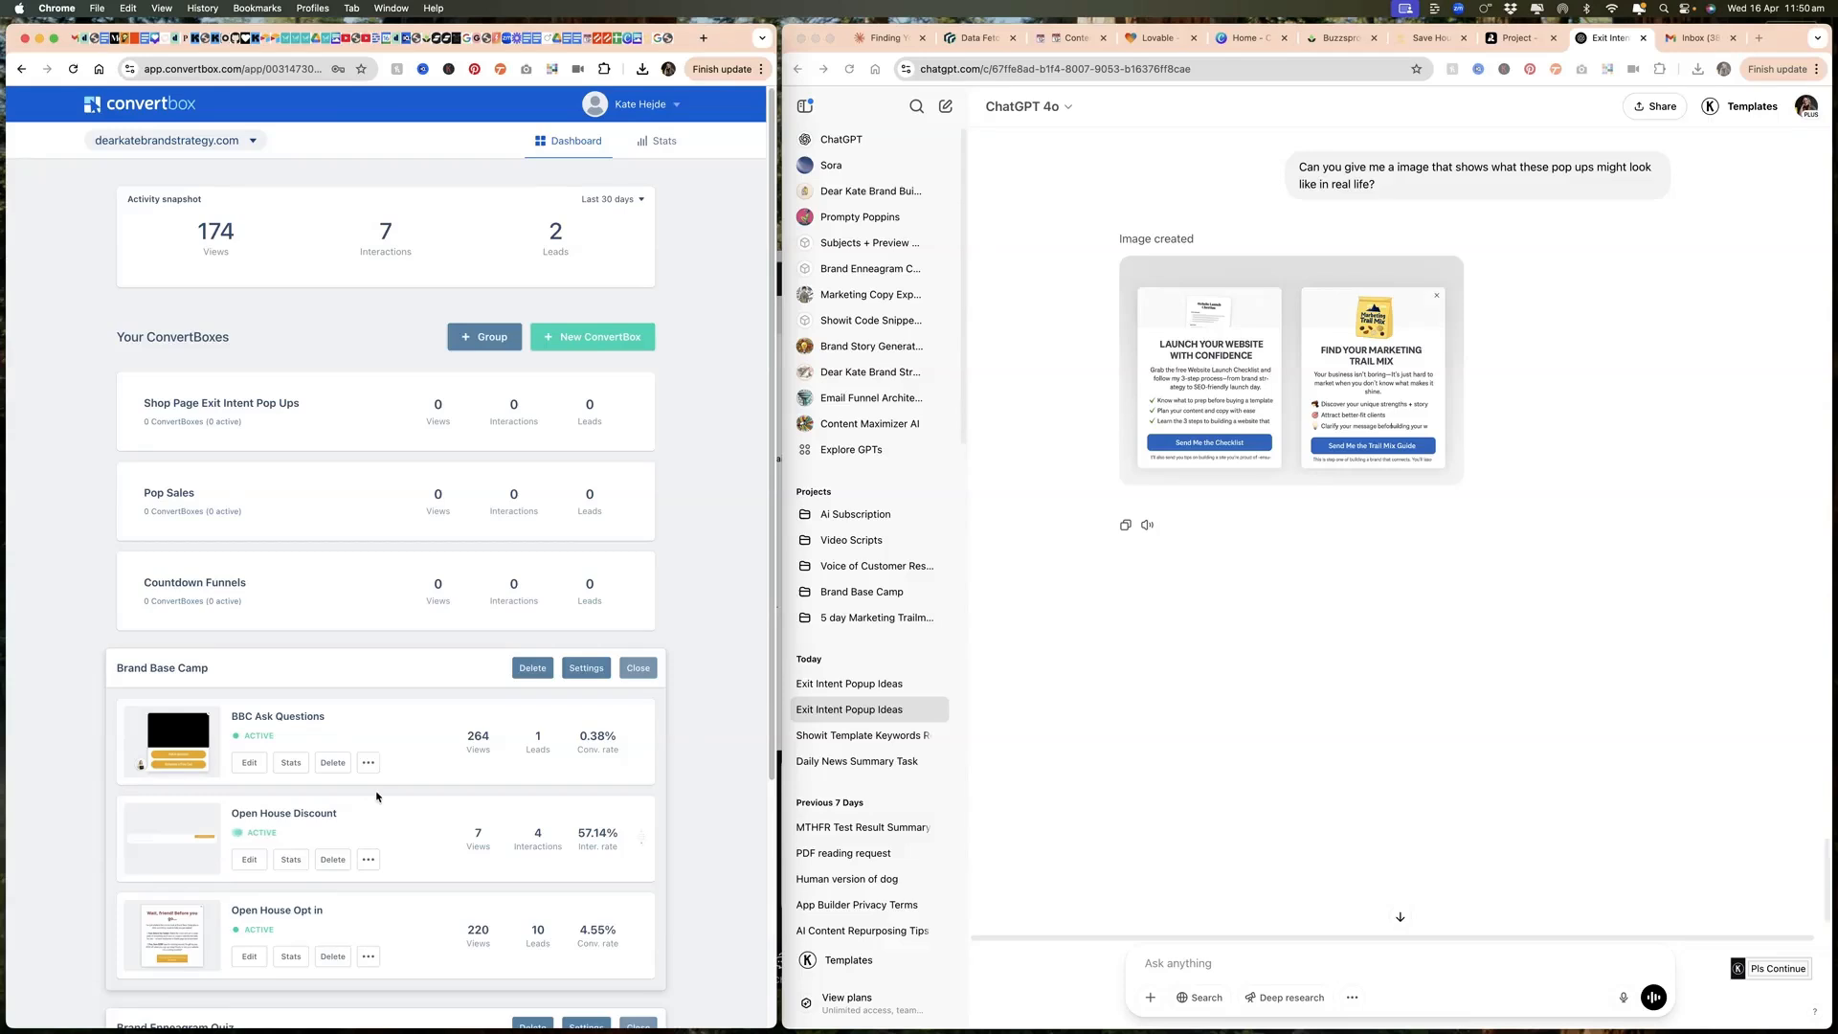
pyautogui.scroll(-2, 376, 796)
pyautogui.scroll(-1, 440, 804)
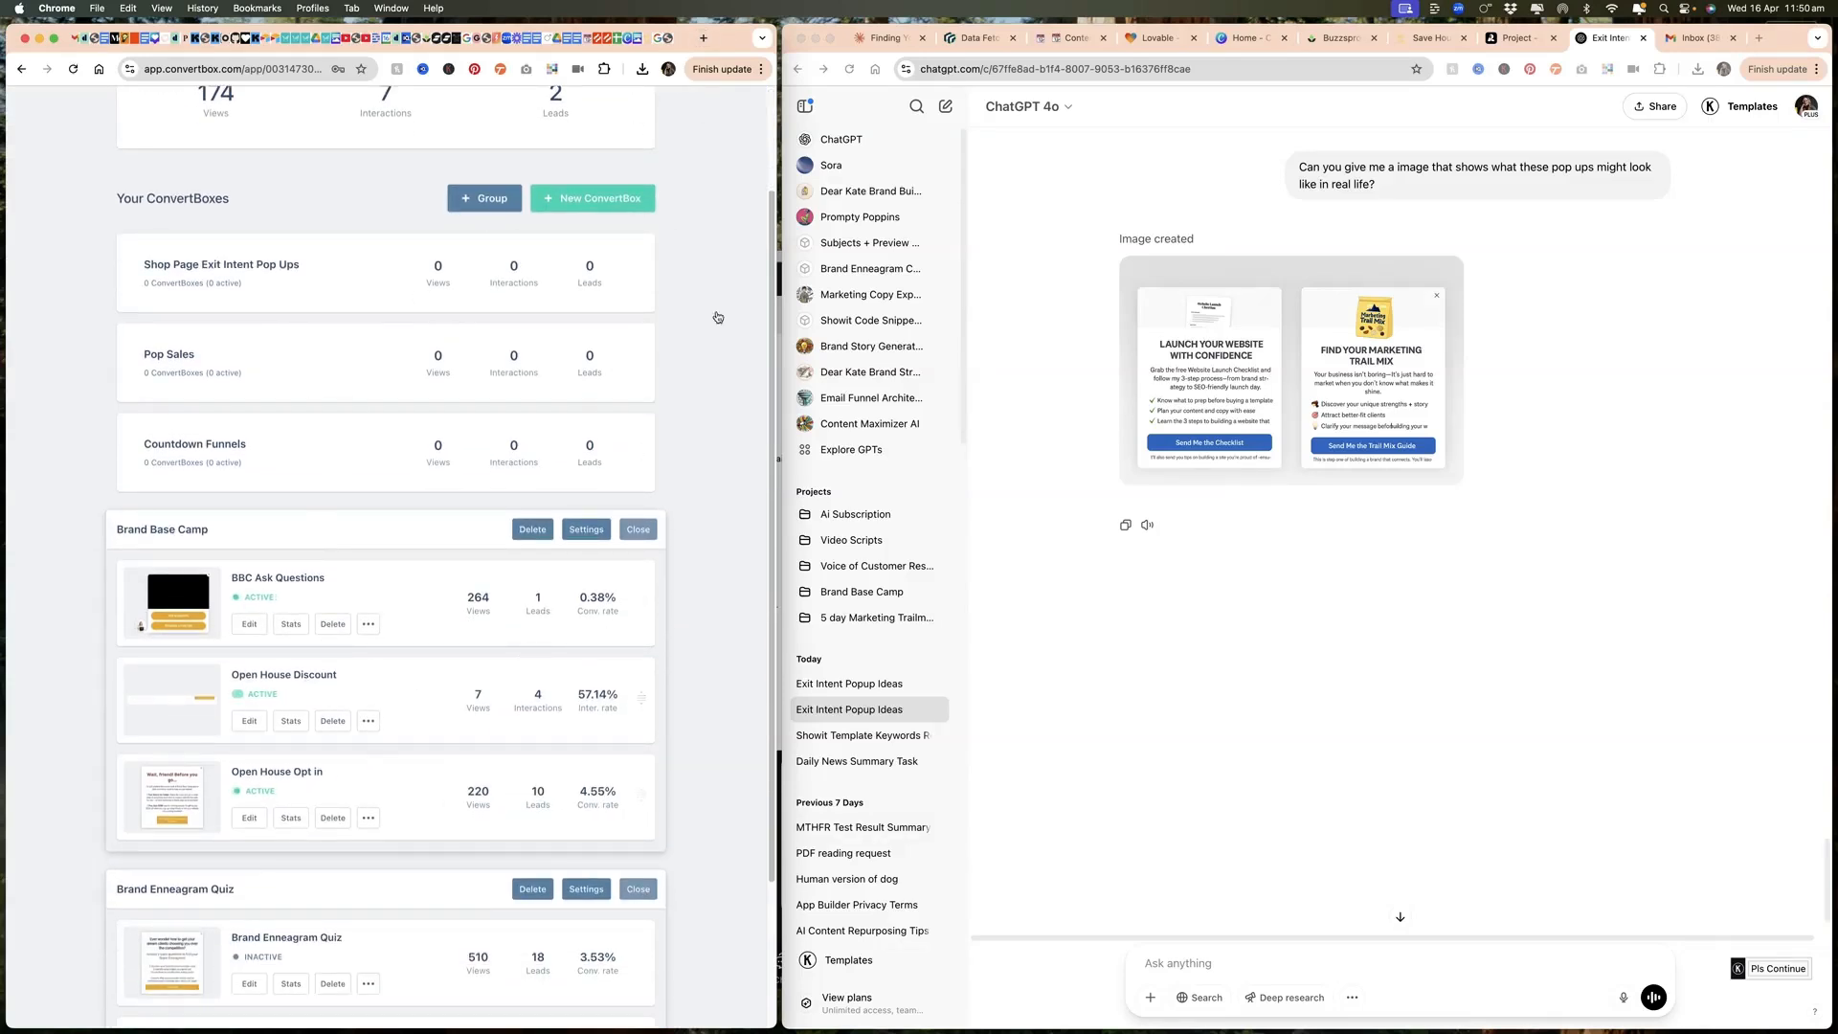
# Step: Browse the live Brand Base Camp sales page down to the "Brand Base Camp includes" section to examine its question pop-up
pyautogui.click(1759, 38)
pyautogui.scroll(-3, 1206, 551)
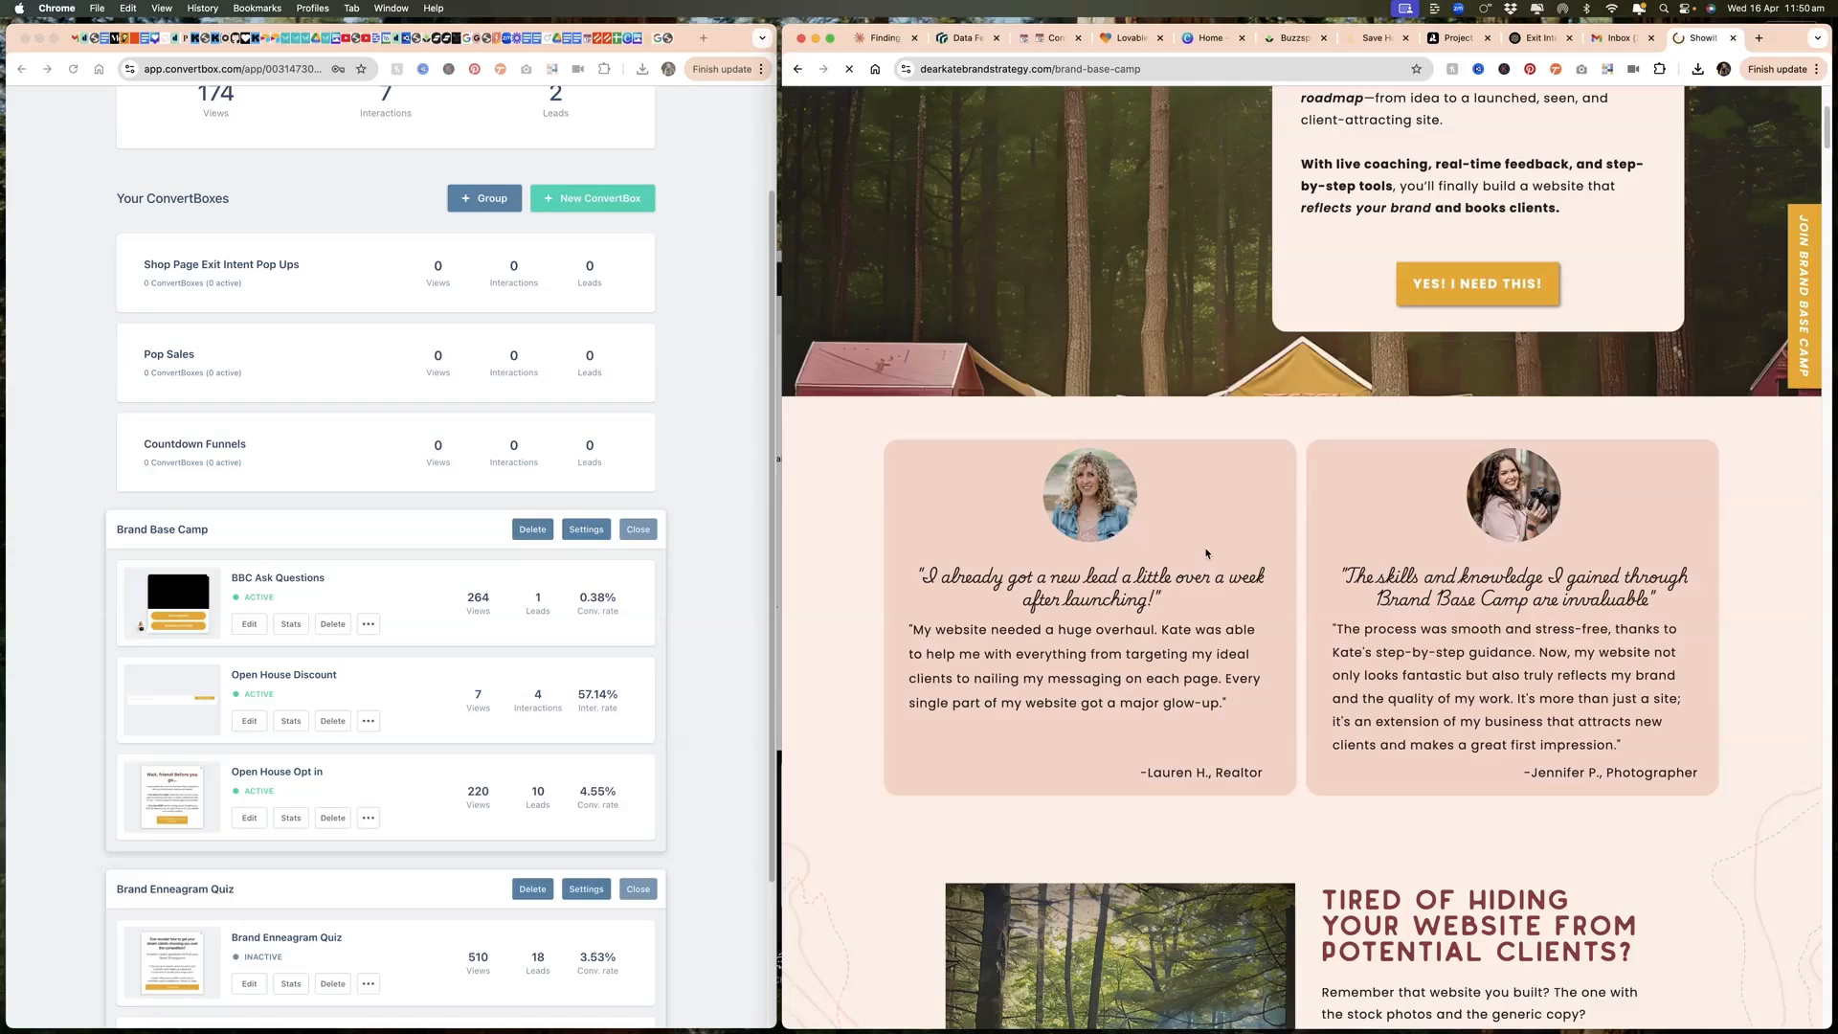
pyautogui.scroll(-7, 1206, 554)
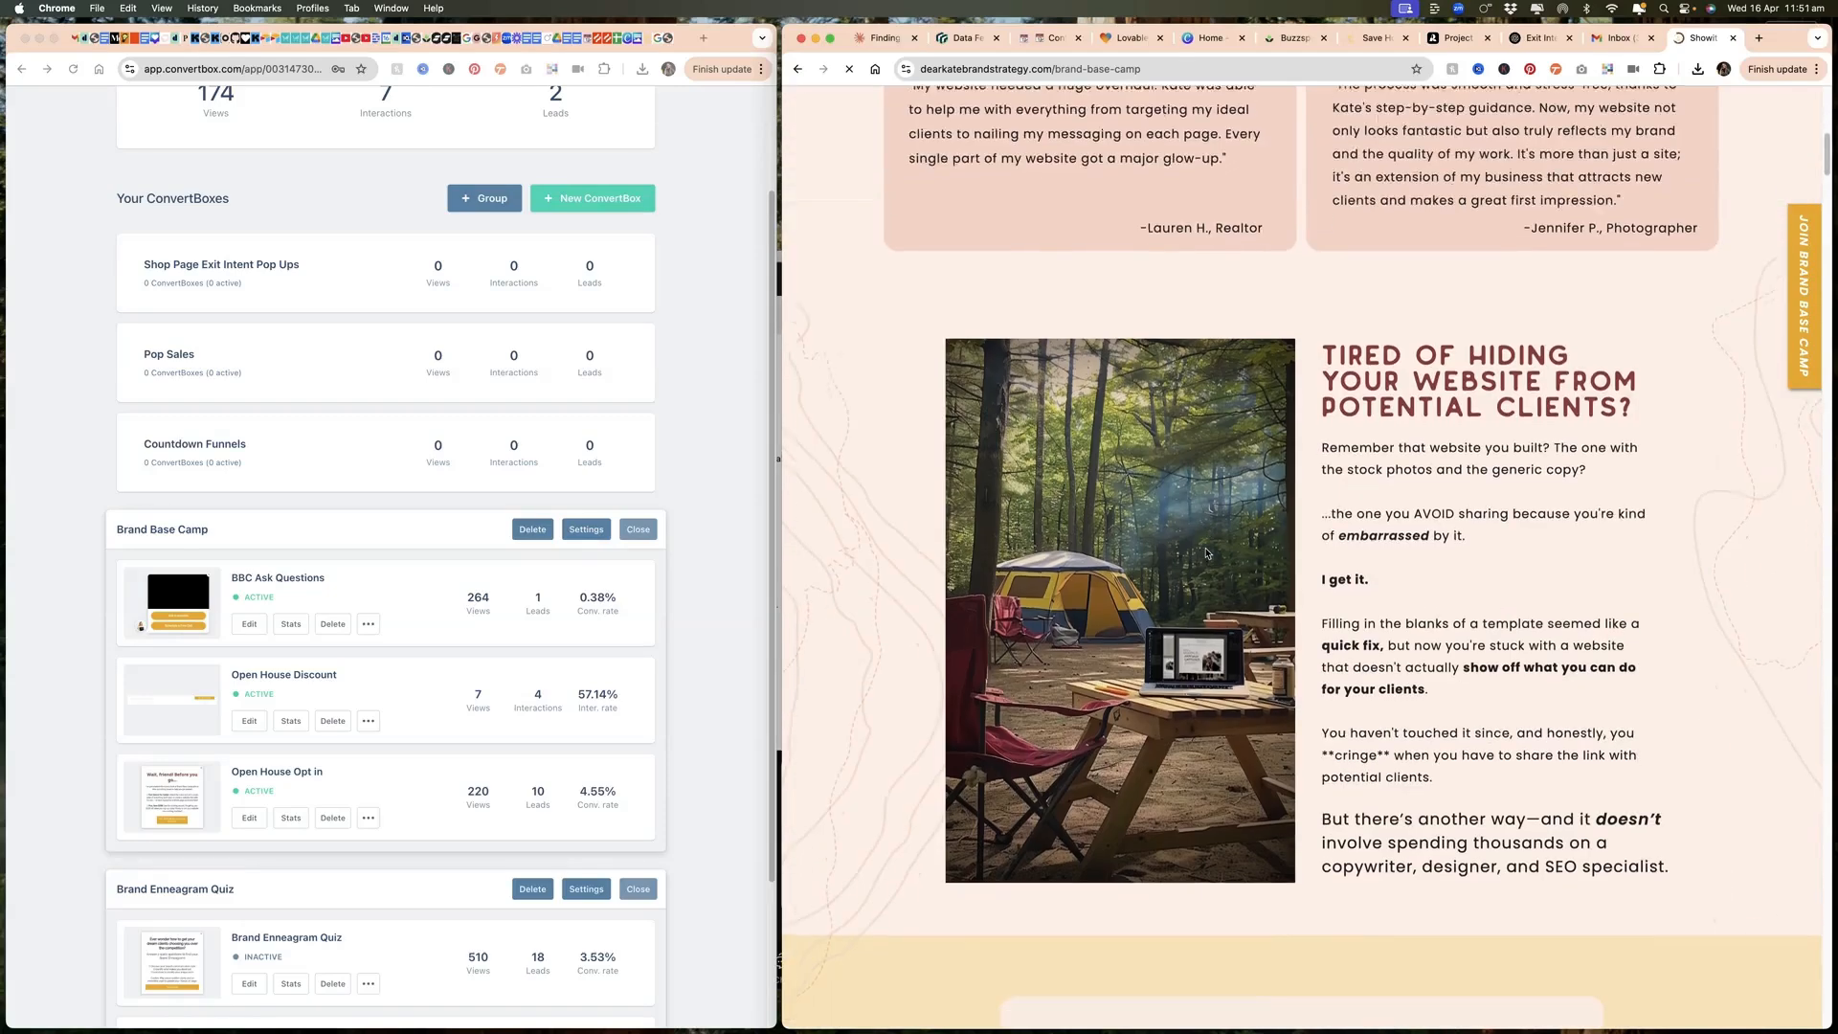
pyautogui.scroll(-14, 1207, 553)
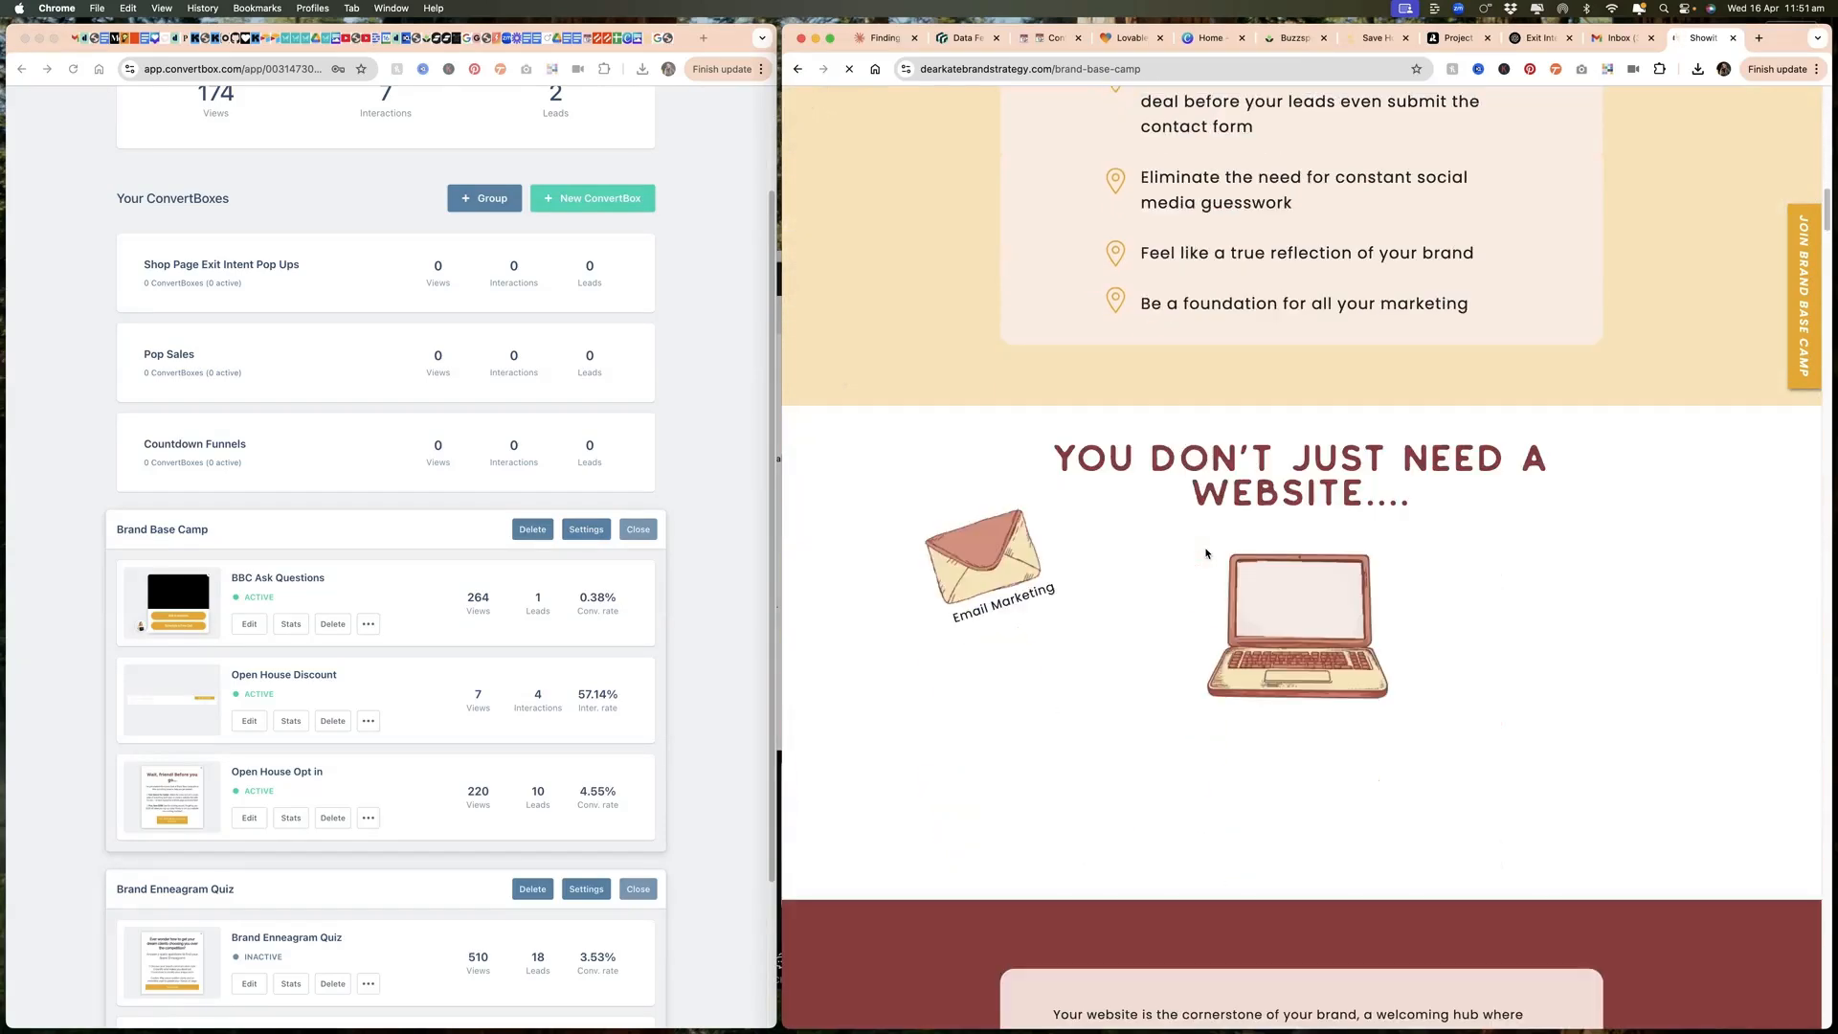
pyautogui.scroll(-9, 1207, 553)
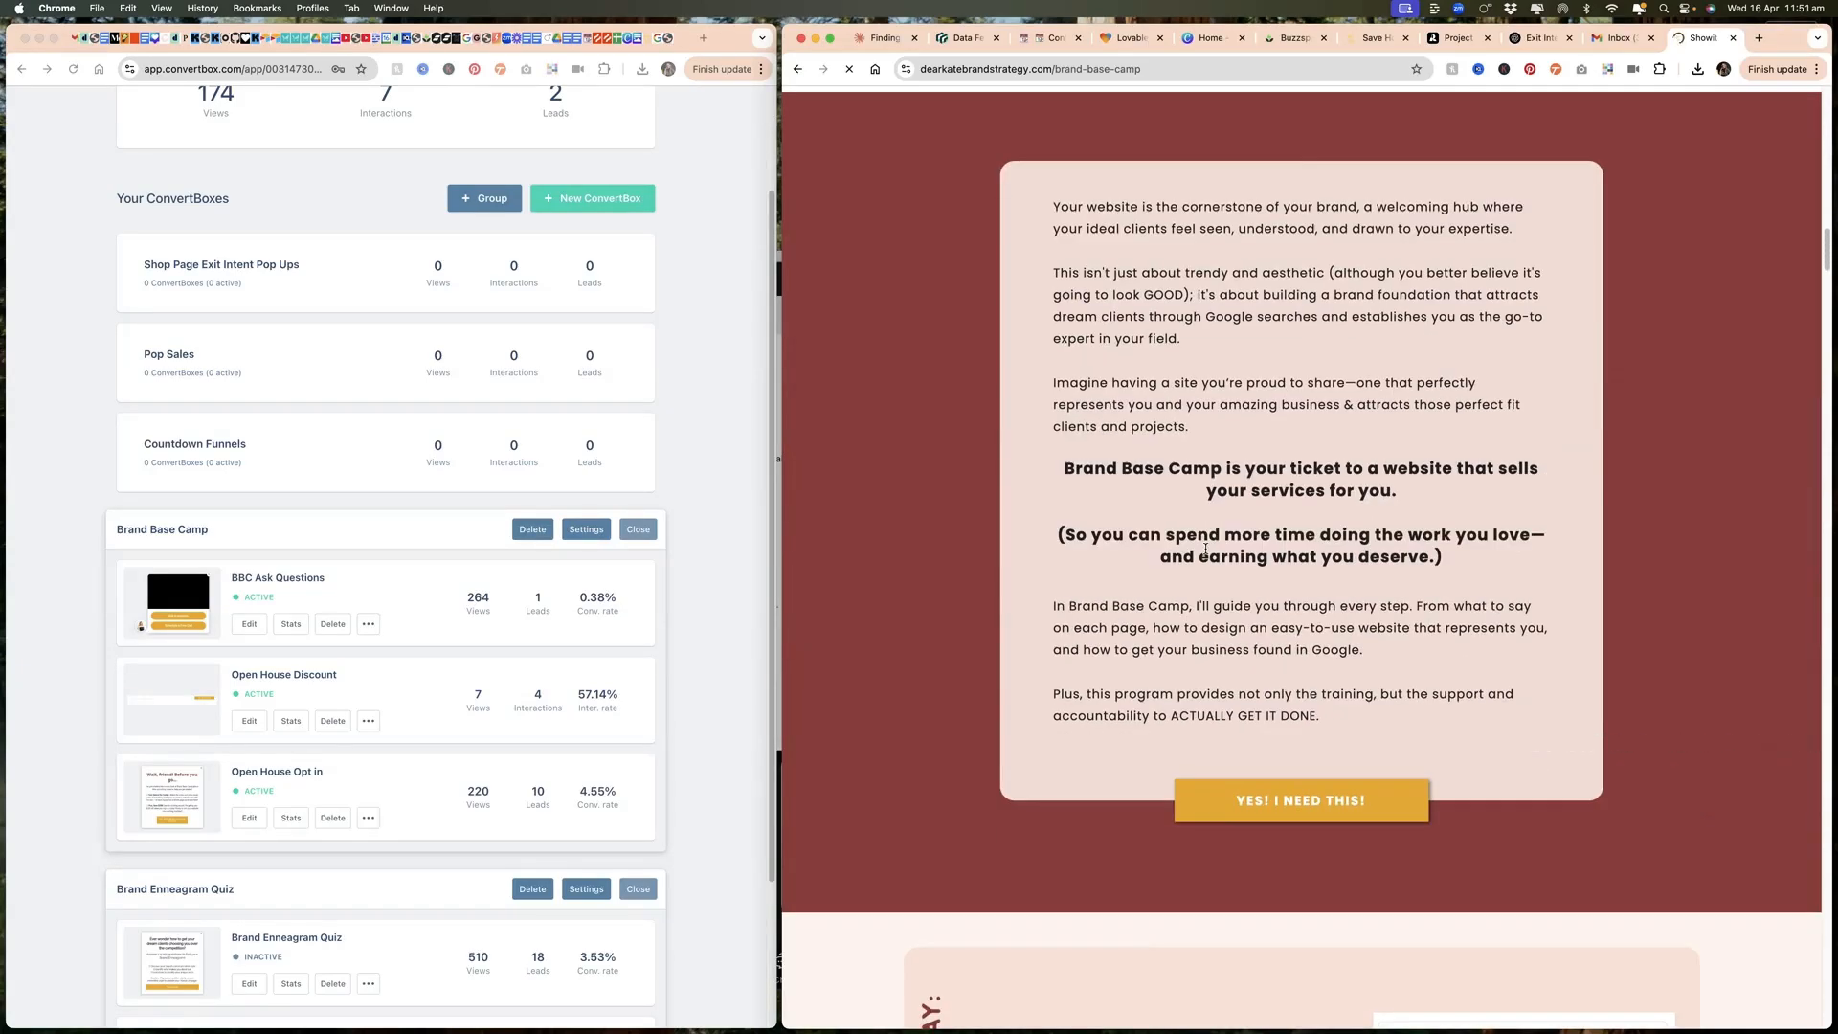
pyautogui.scroll(-10, 1206, 553)
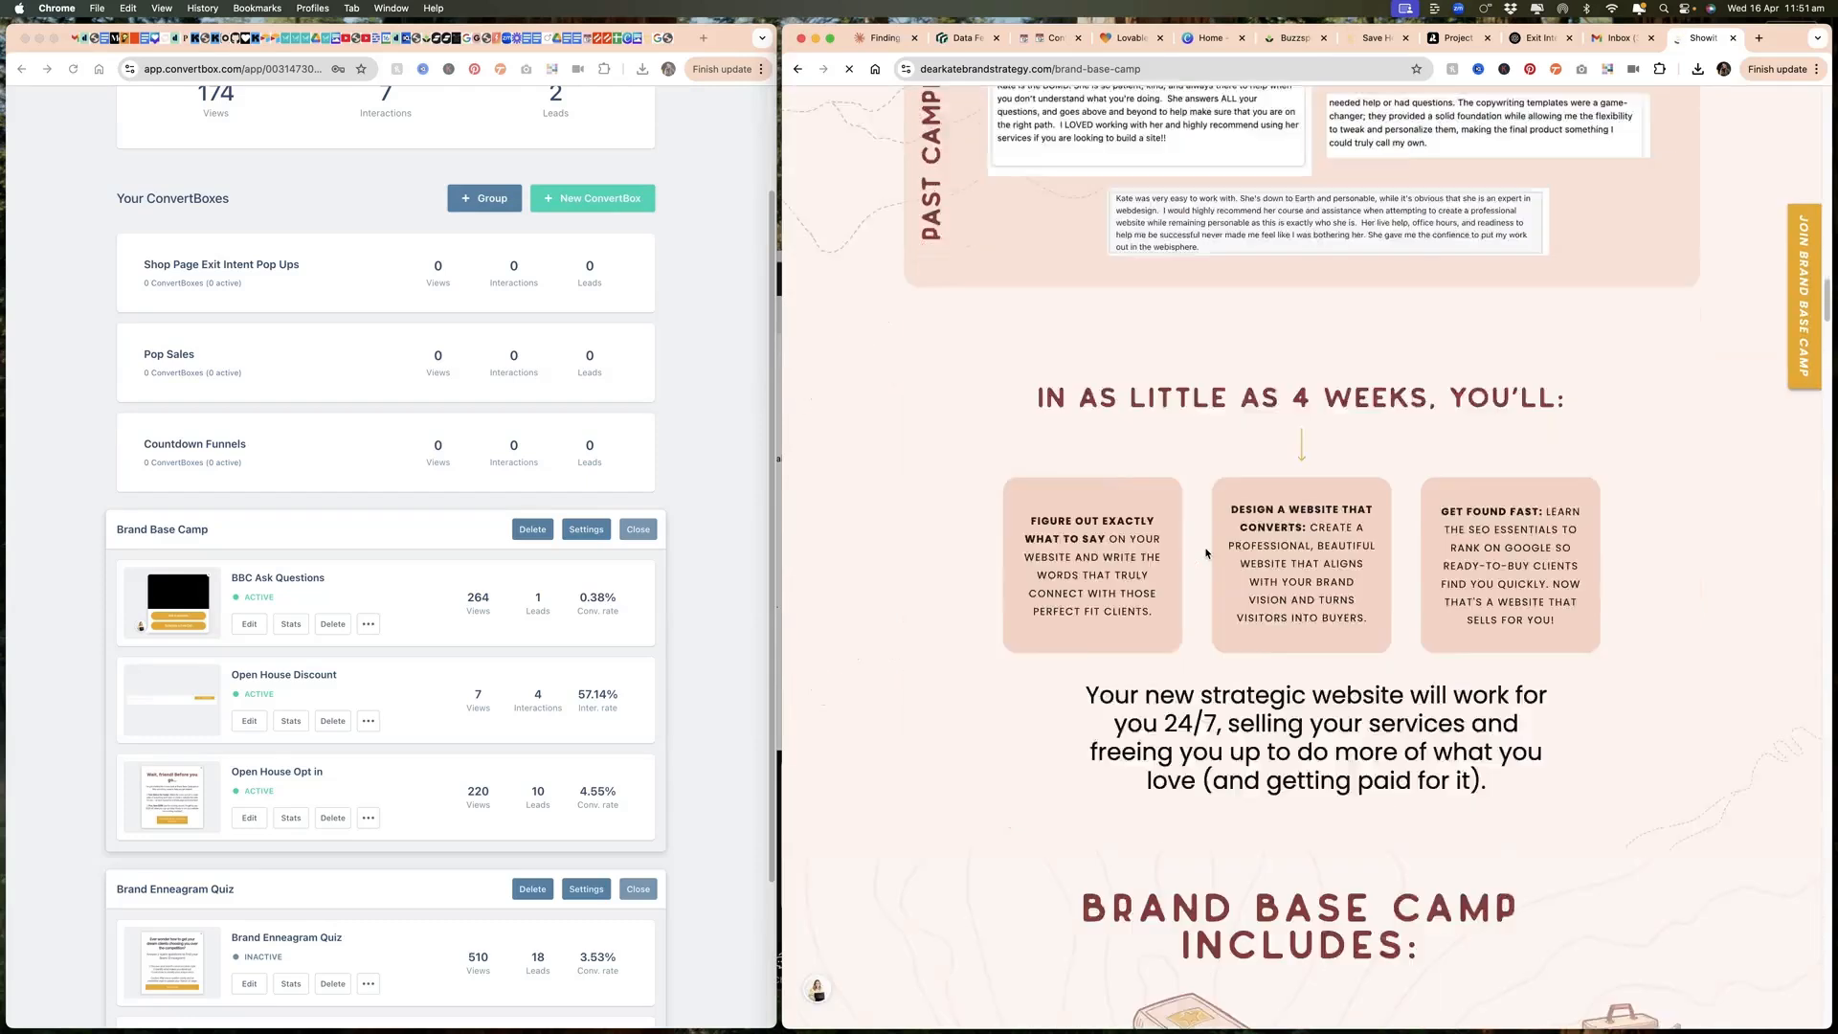
pyautogui.scroll(-3, 1205, 549)
pyautogui.moveTo(972, 897)
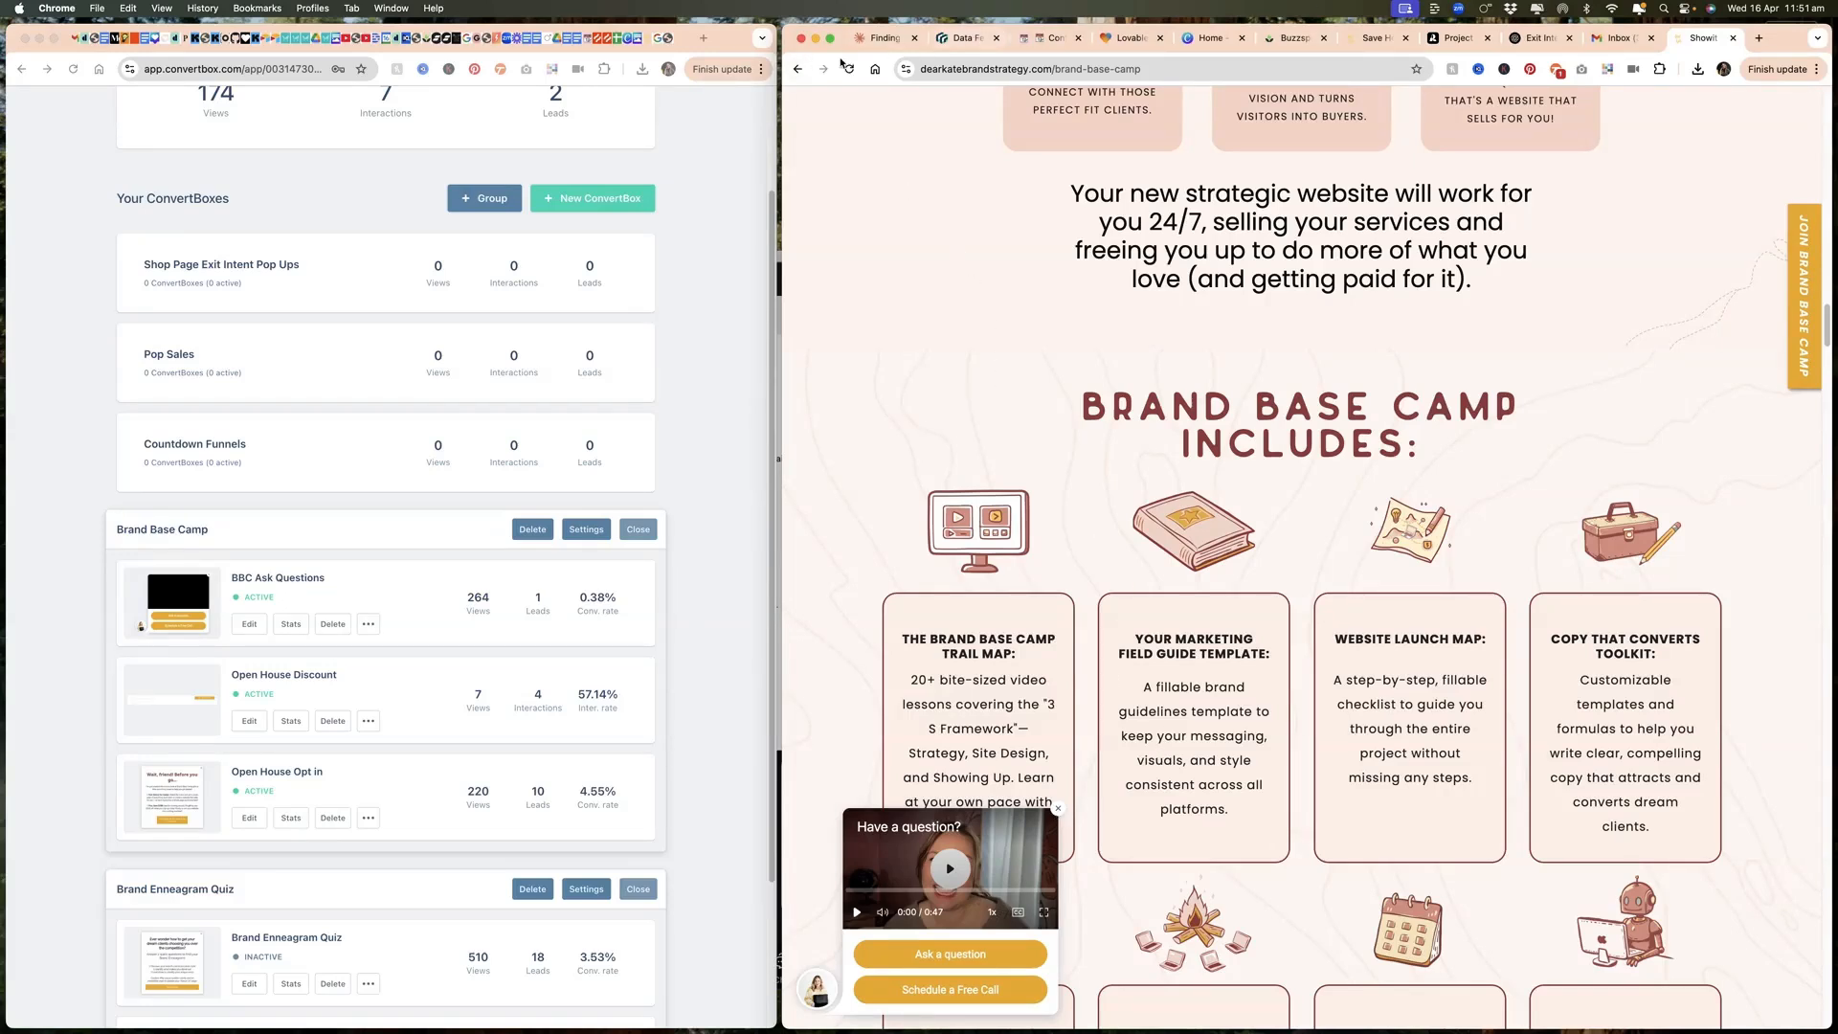
# Step: Trigger the exit-intent pop-up on the Brand Base Camp page, view its opt-in form, and dismiss it
pyautogui.scroll(5, 901, 103)
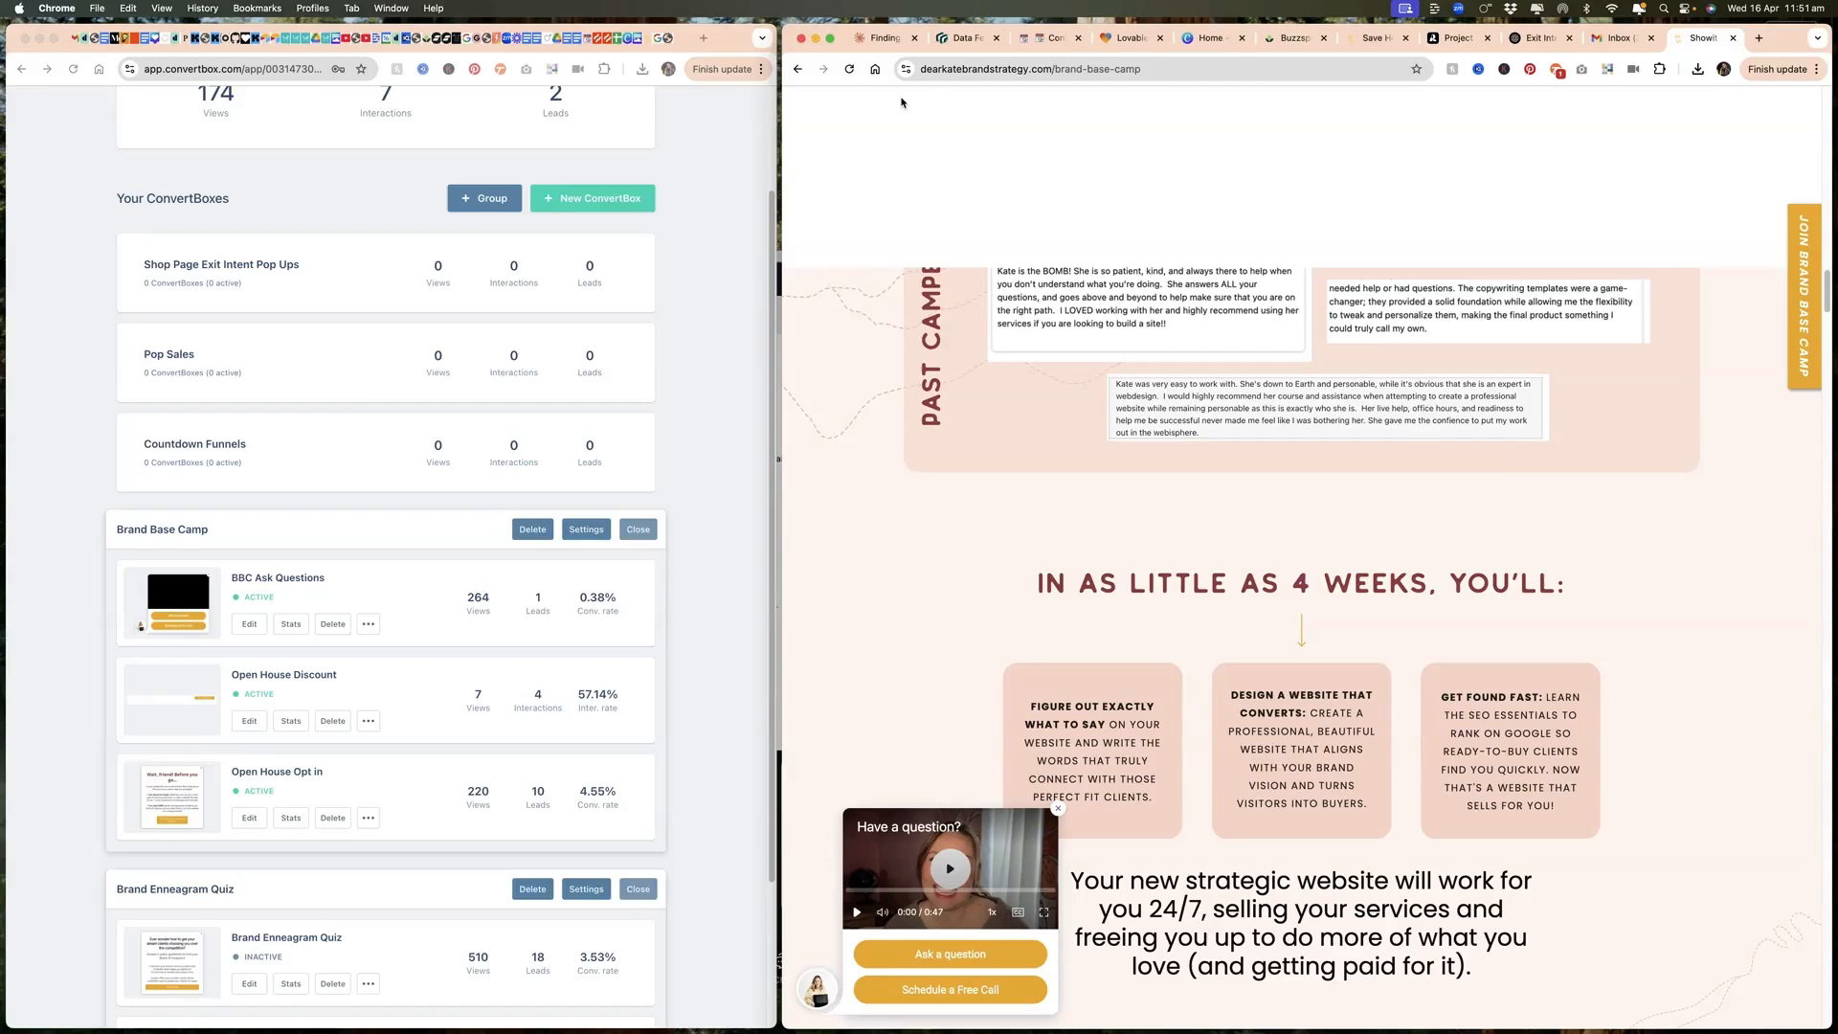
pyautogui.moveTo(811, 69)
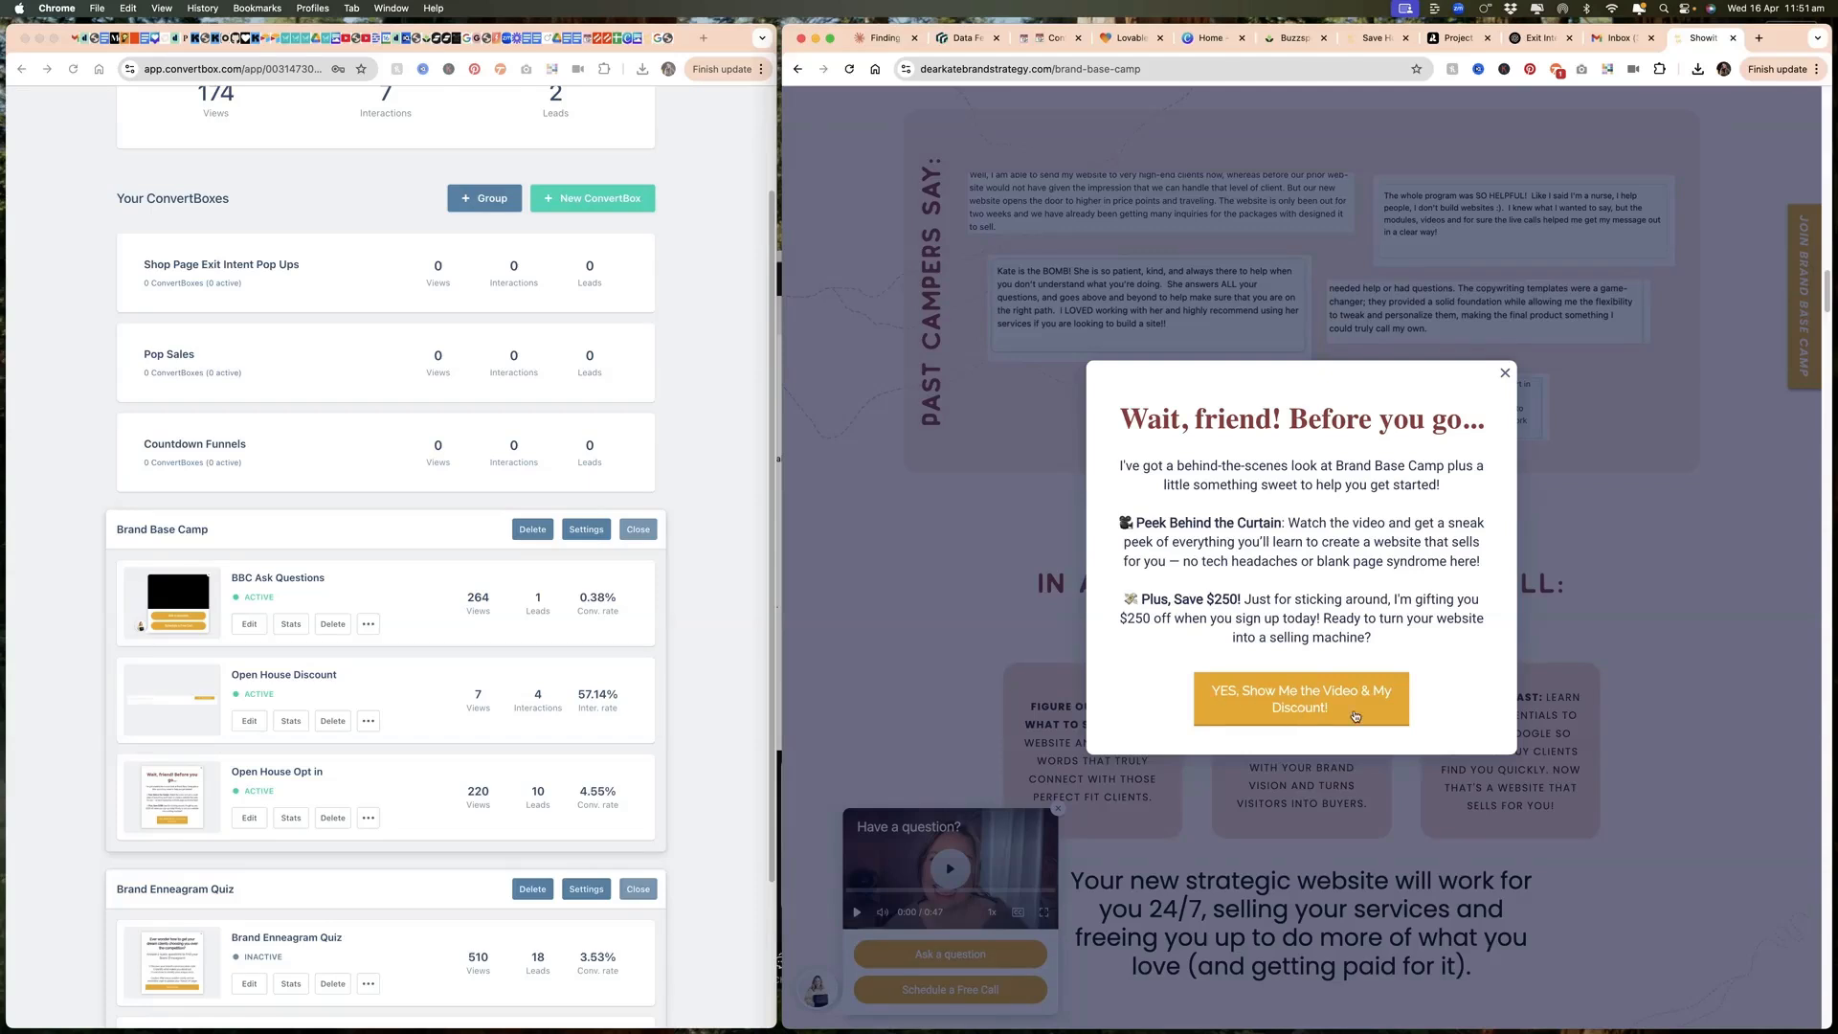
pyautogui.click(1294, 692)
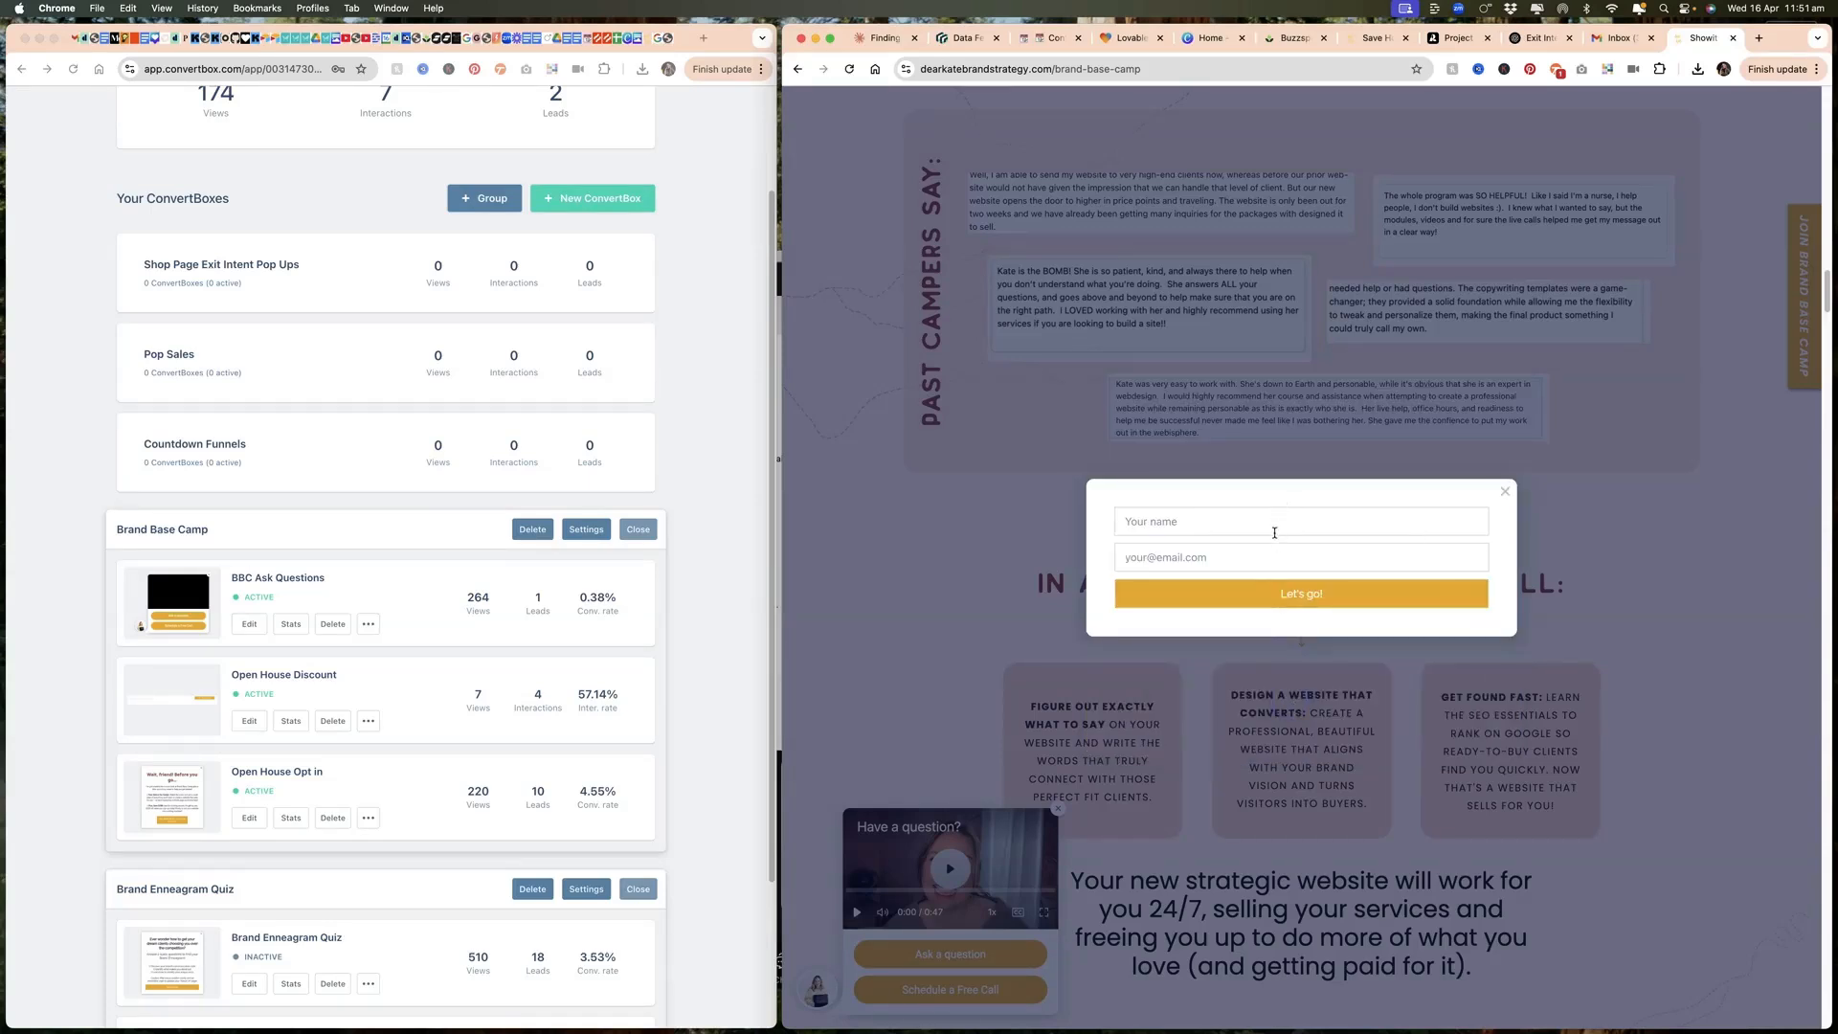
pyautogui.click(1507, 493)
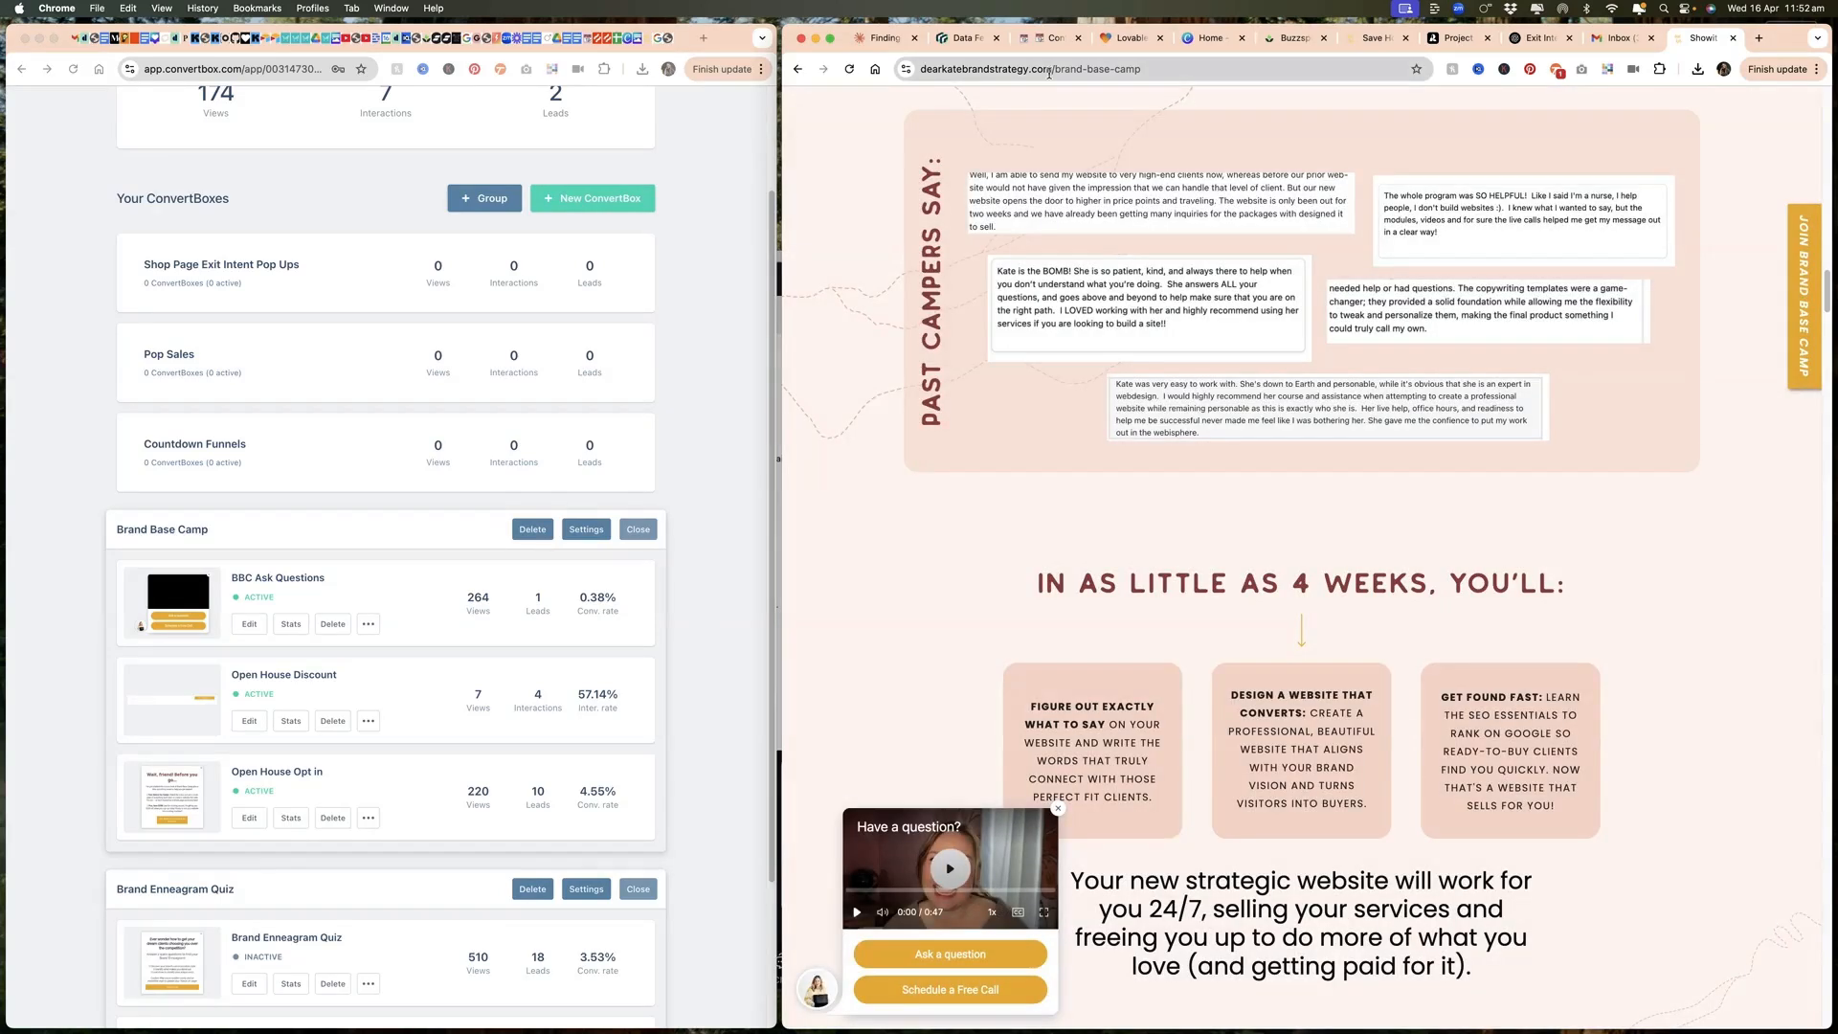
pyautogui.click(1048, 69)
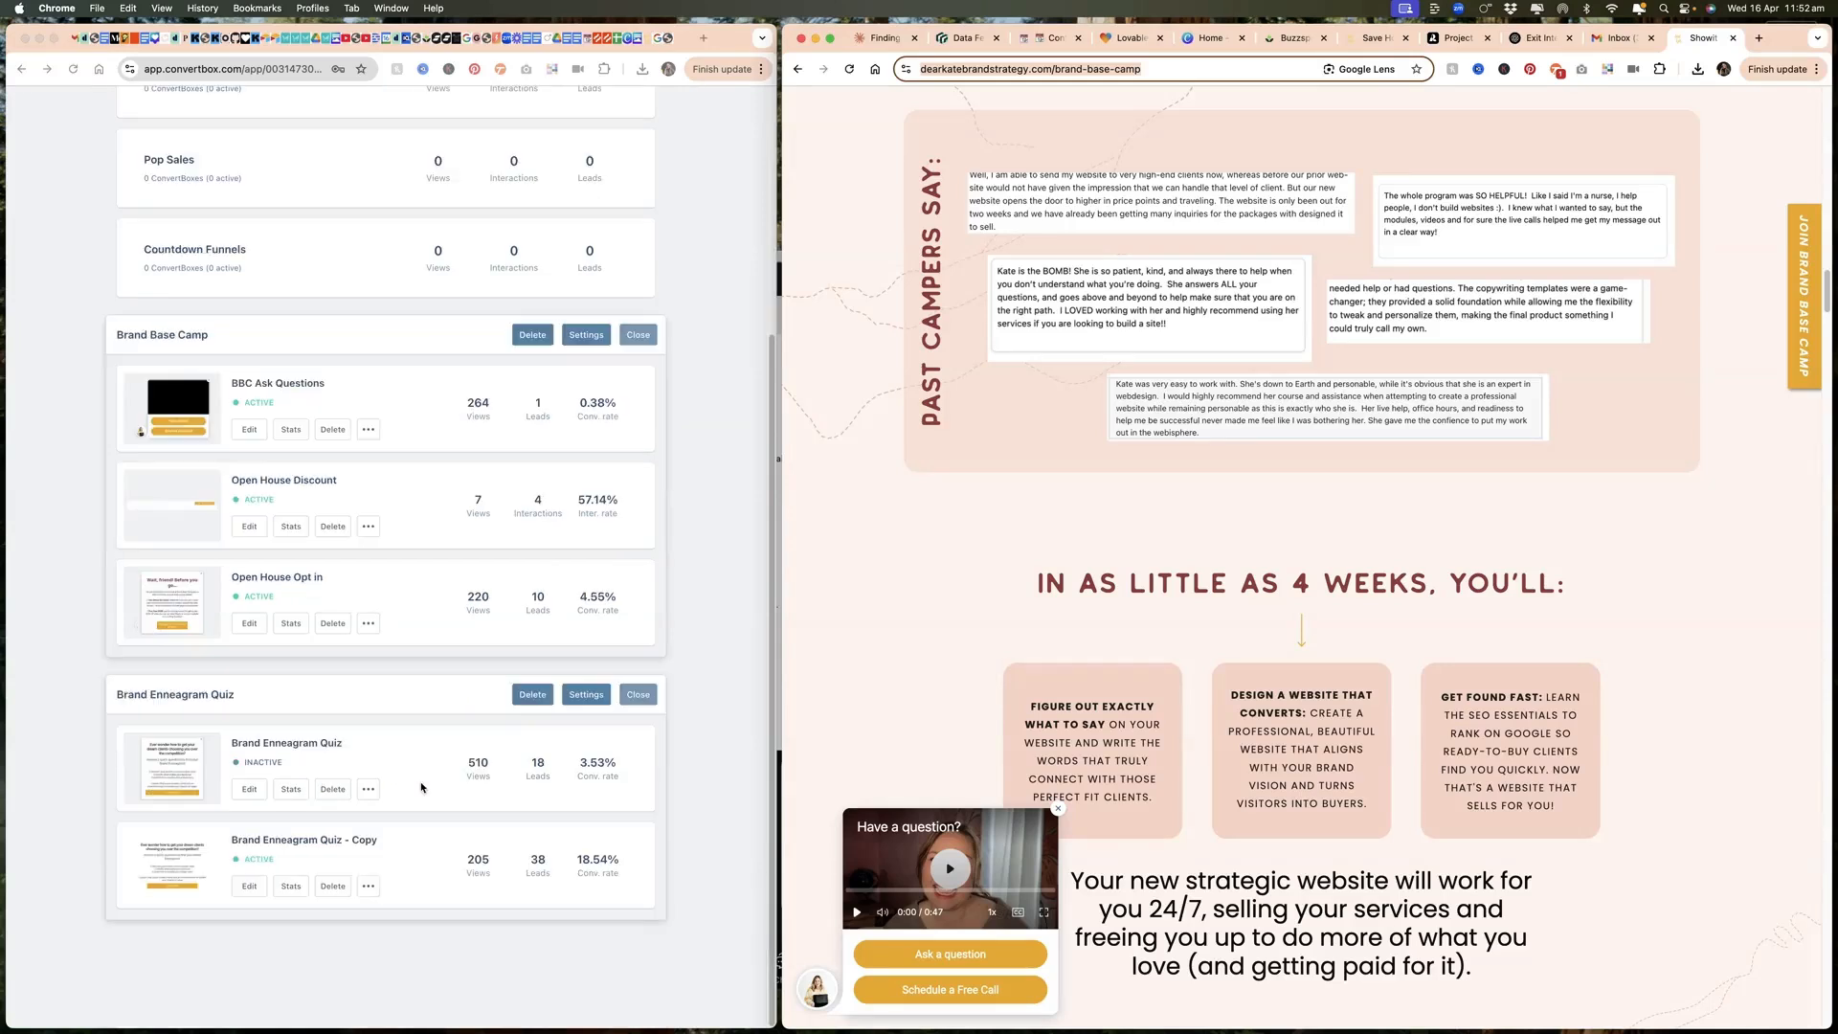
# Step: Look over the existing ConvertBox groups and expand the "Shop Page Exit Intent Pop Ups" group
pyautogui.scroll(-2, 466, 841)
pyautogui.scroll(5, 466, 841)
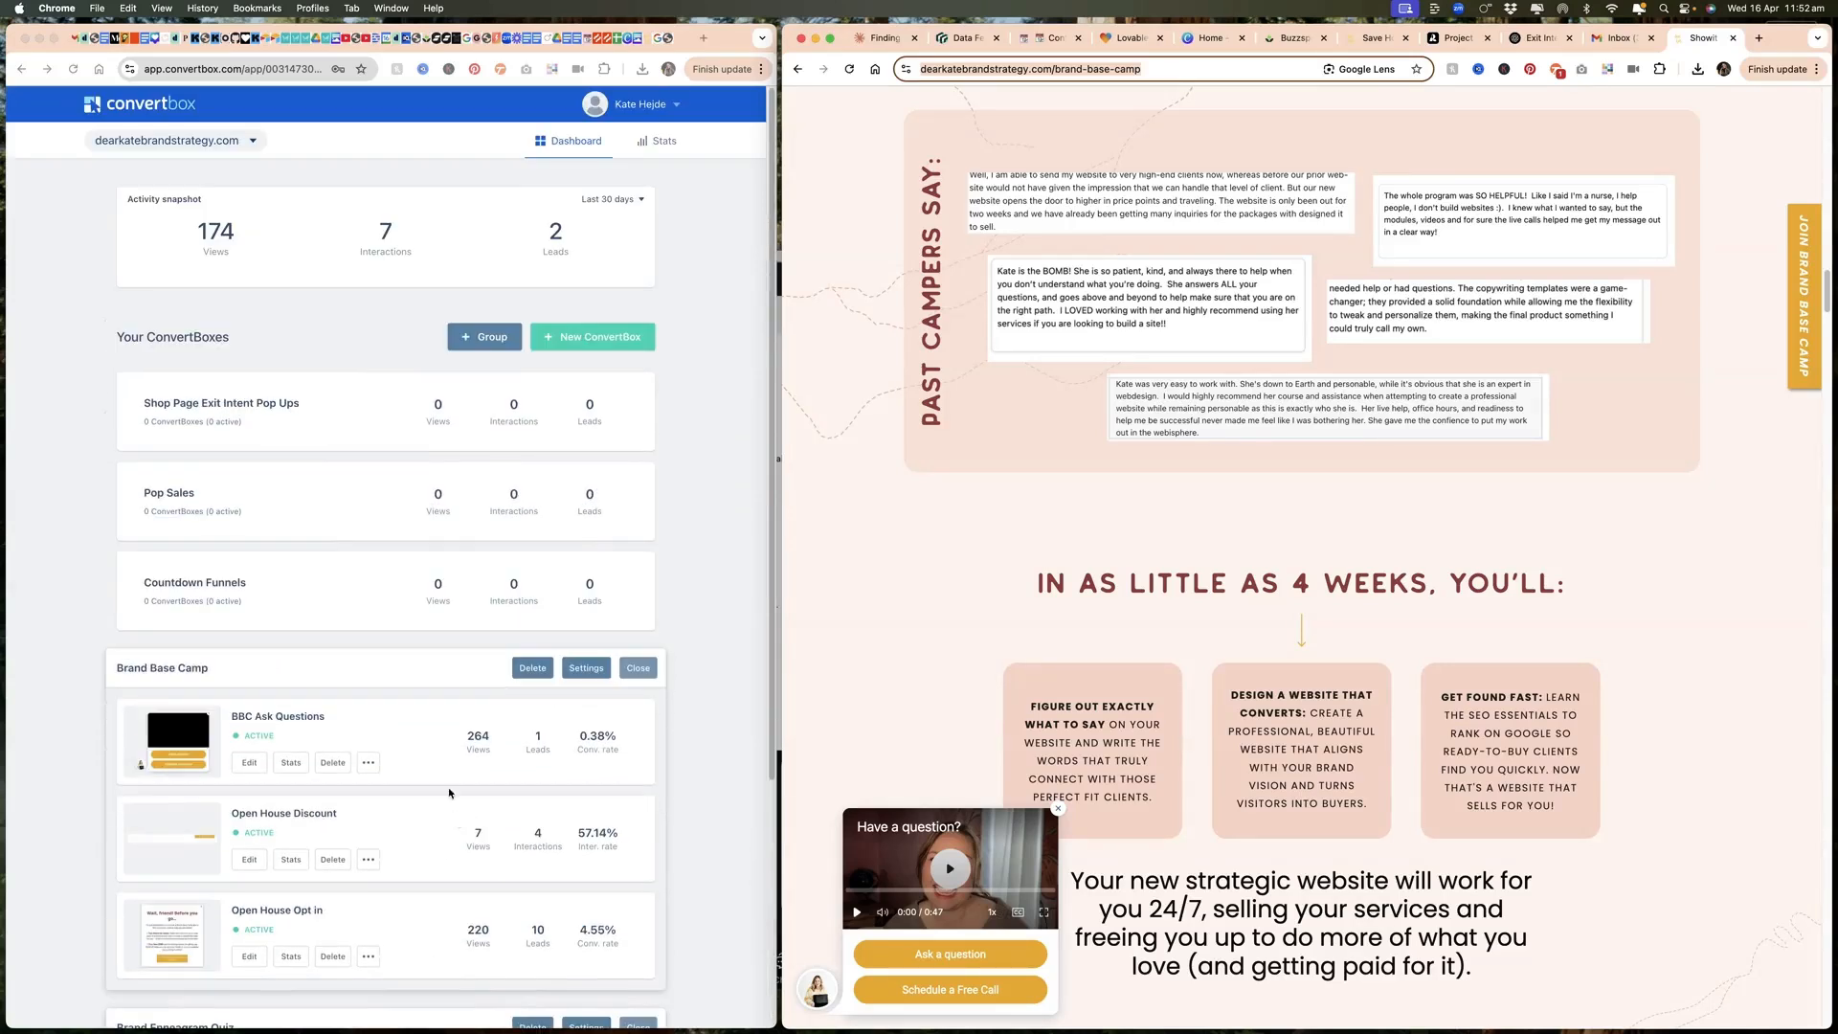
pyautogui.click(276, 407)
pyautogui.click(277, 406)
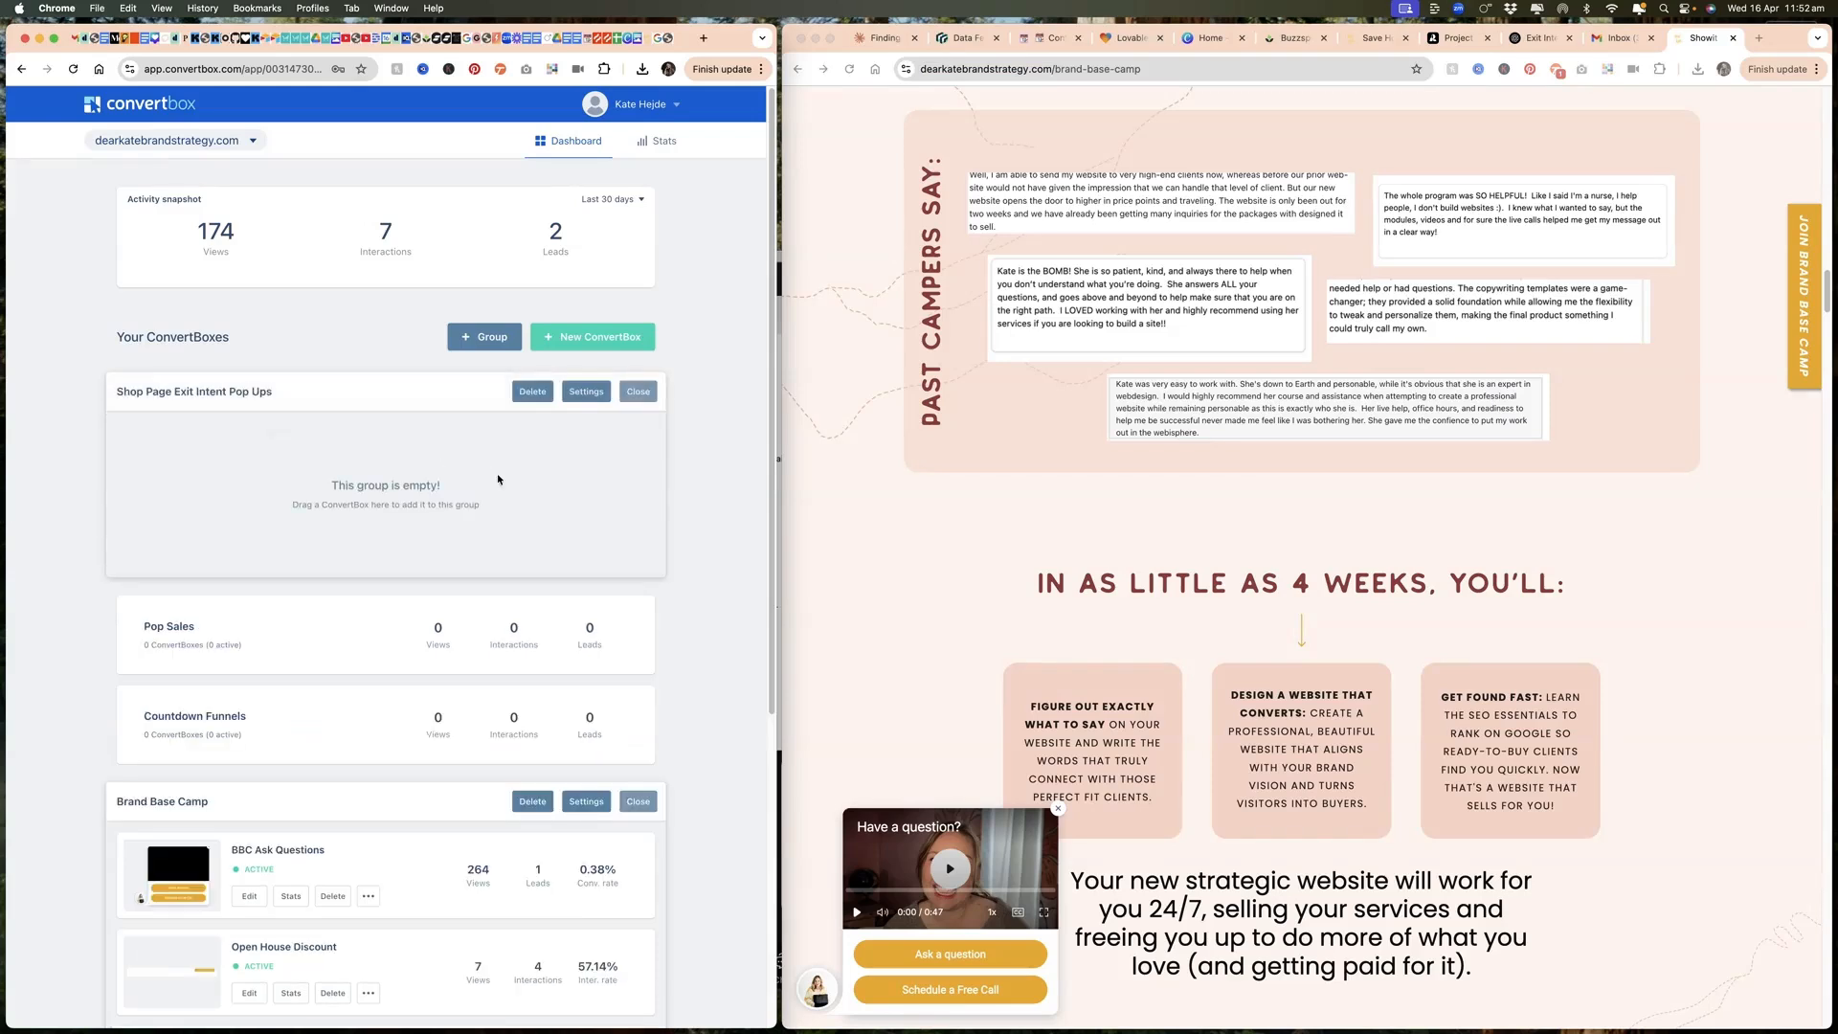
# Step: Start a new ConvertBox named "Shop Page Exit Intent" in the "Shop Page Exit Intent Pop Ups" group
pyautogui.click(592, 336)
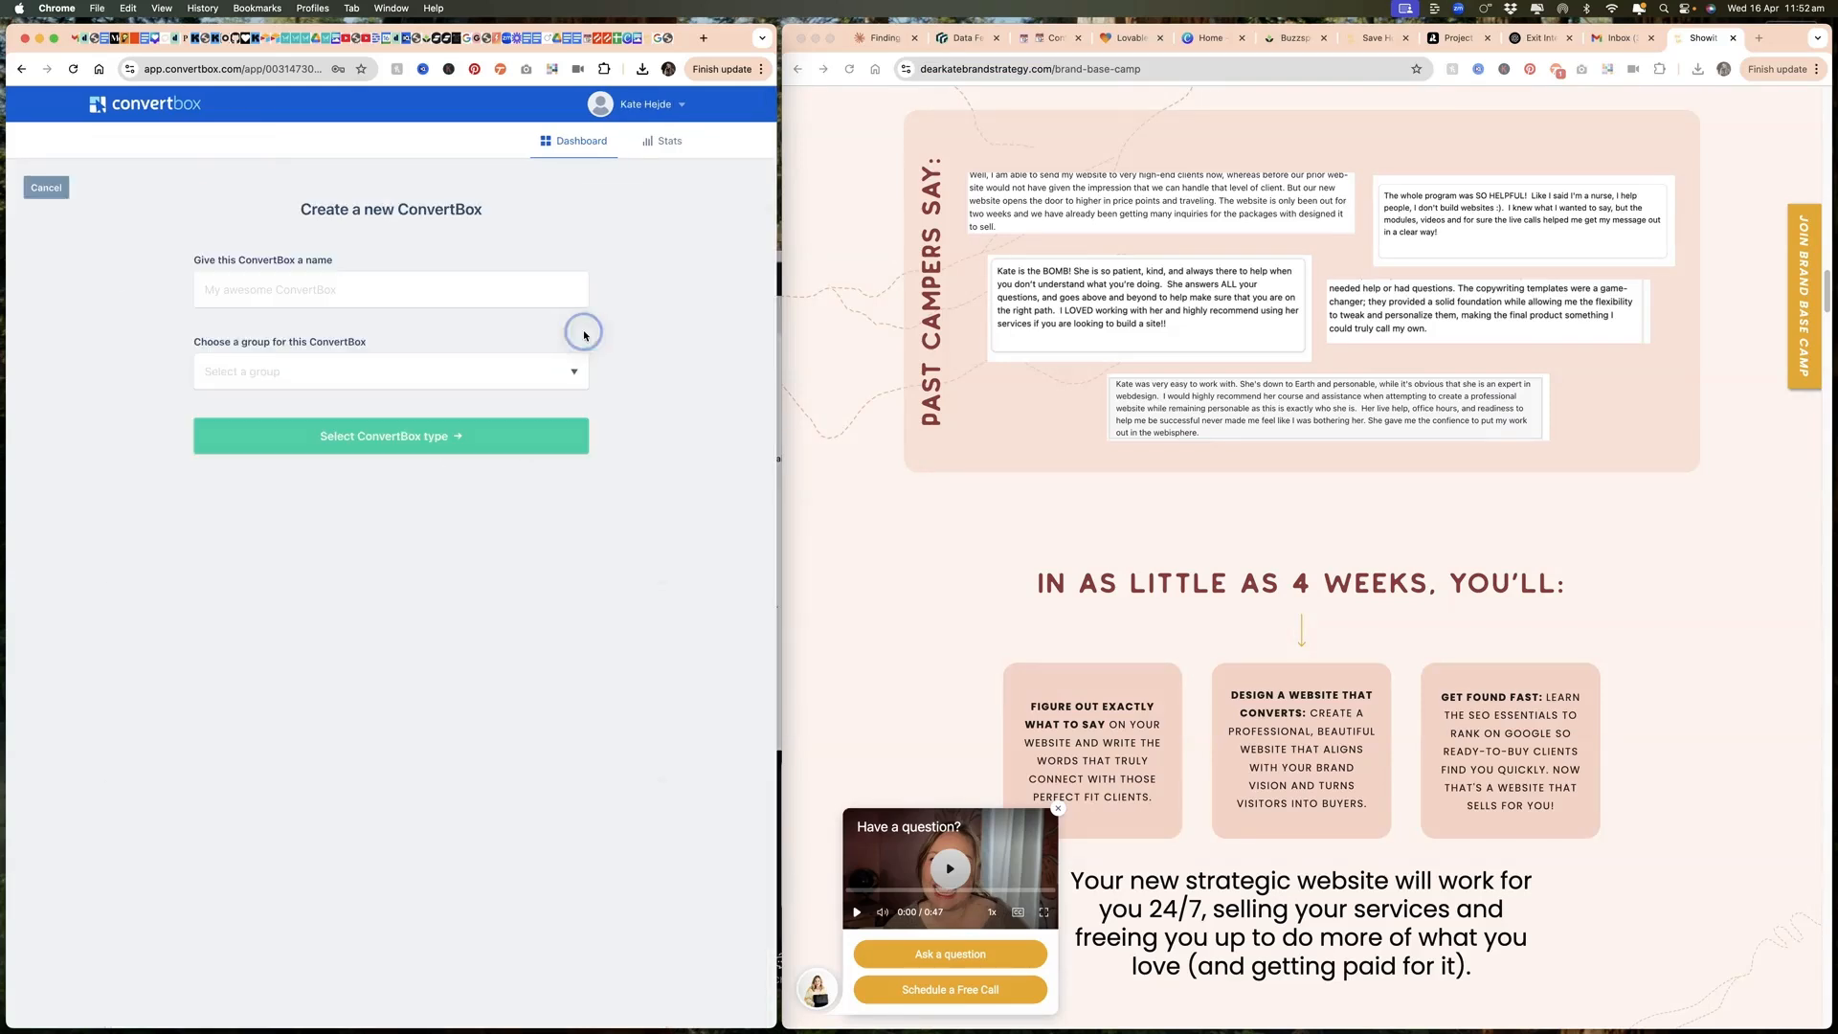
pyautogui.click(402, 286)
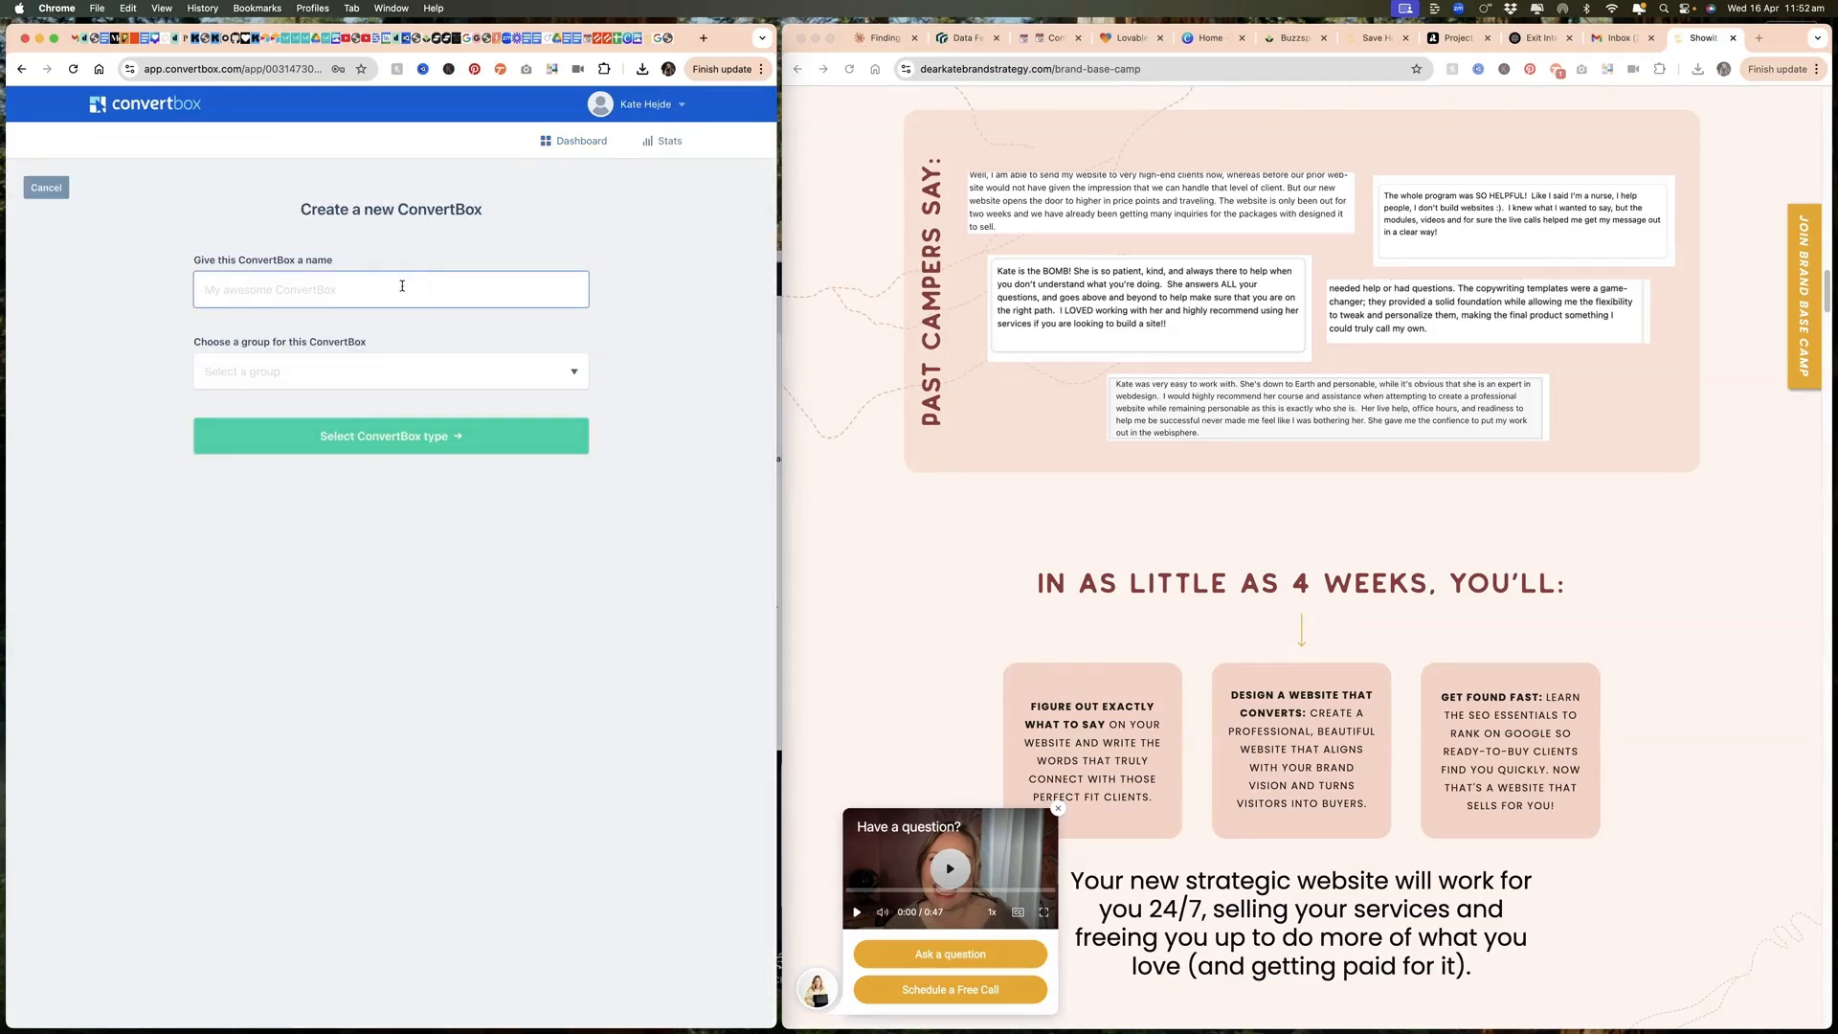
pyautogui.write('Shop Page Exit Intent')
pyautogui.click(356, 382)
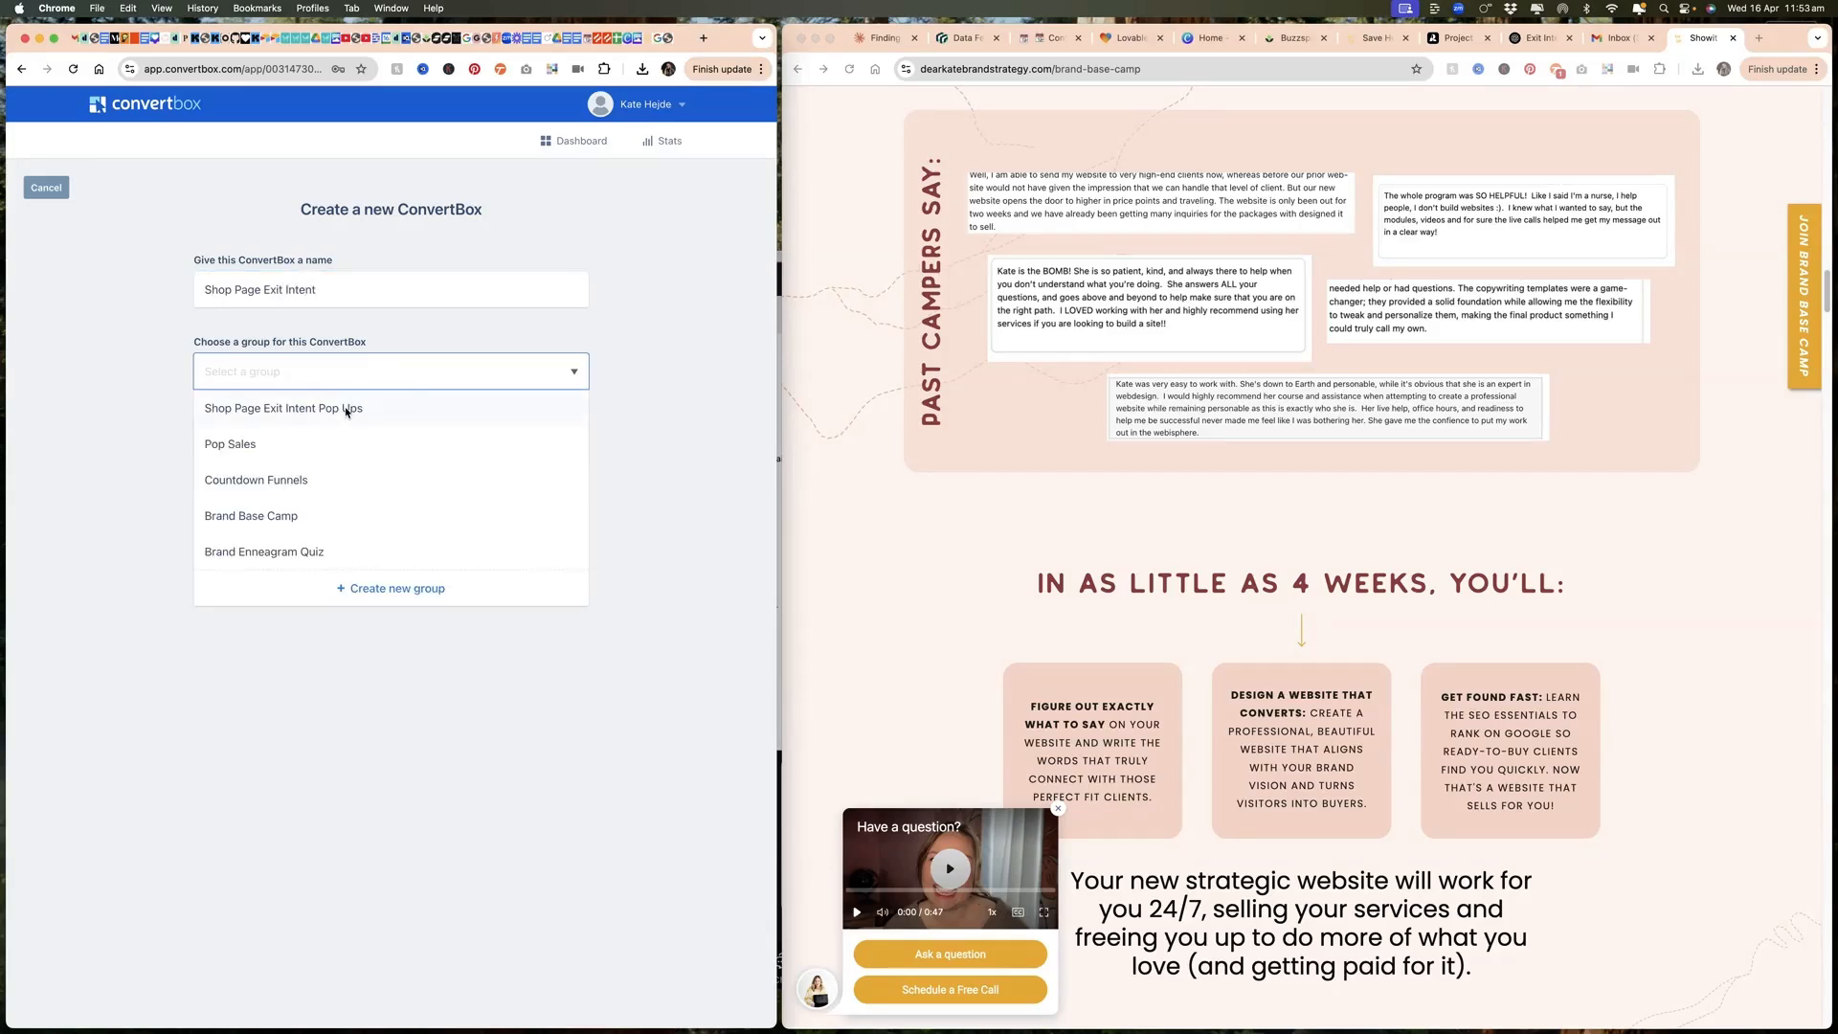
pyautogui.click(346, 410)
pyautogui.click(425, 443)
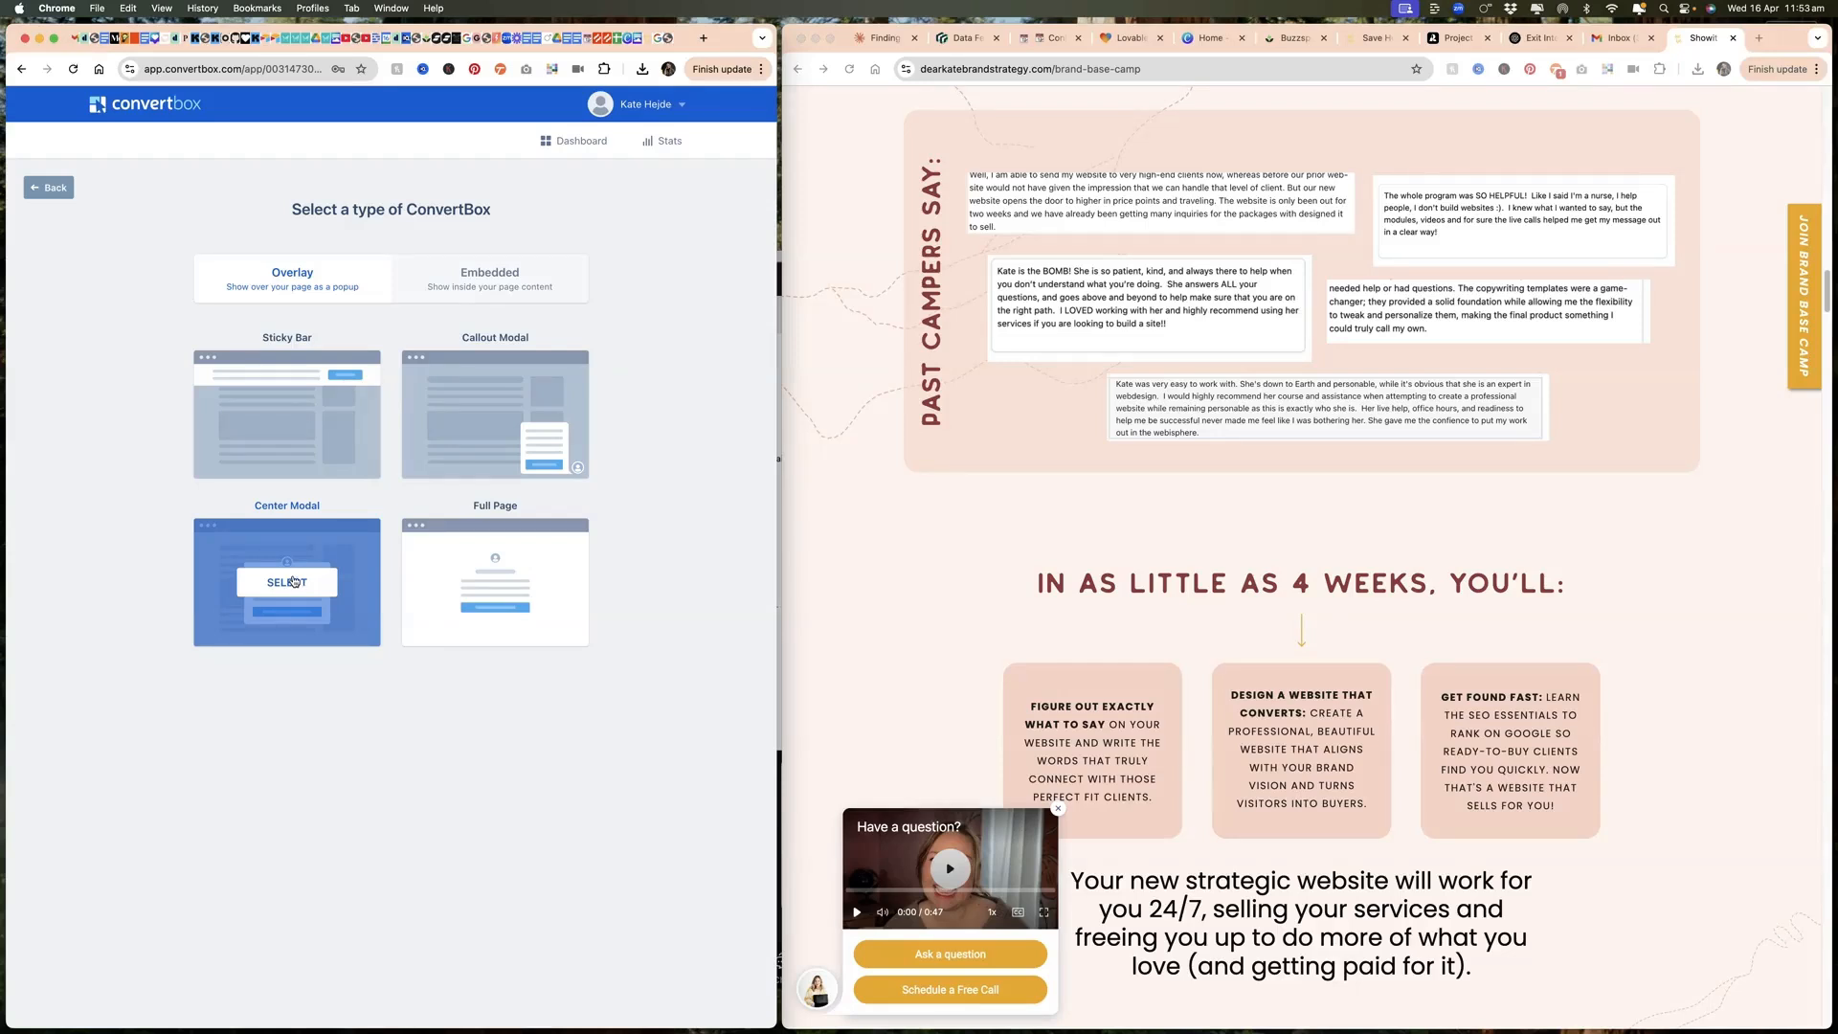
# Step: Compare the embedded and overlay ConvertBox types, choose the Center Modal overlay, and build it from scratch without a template
pyautogui.click(476, 277)
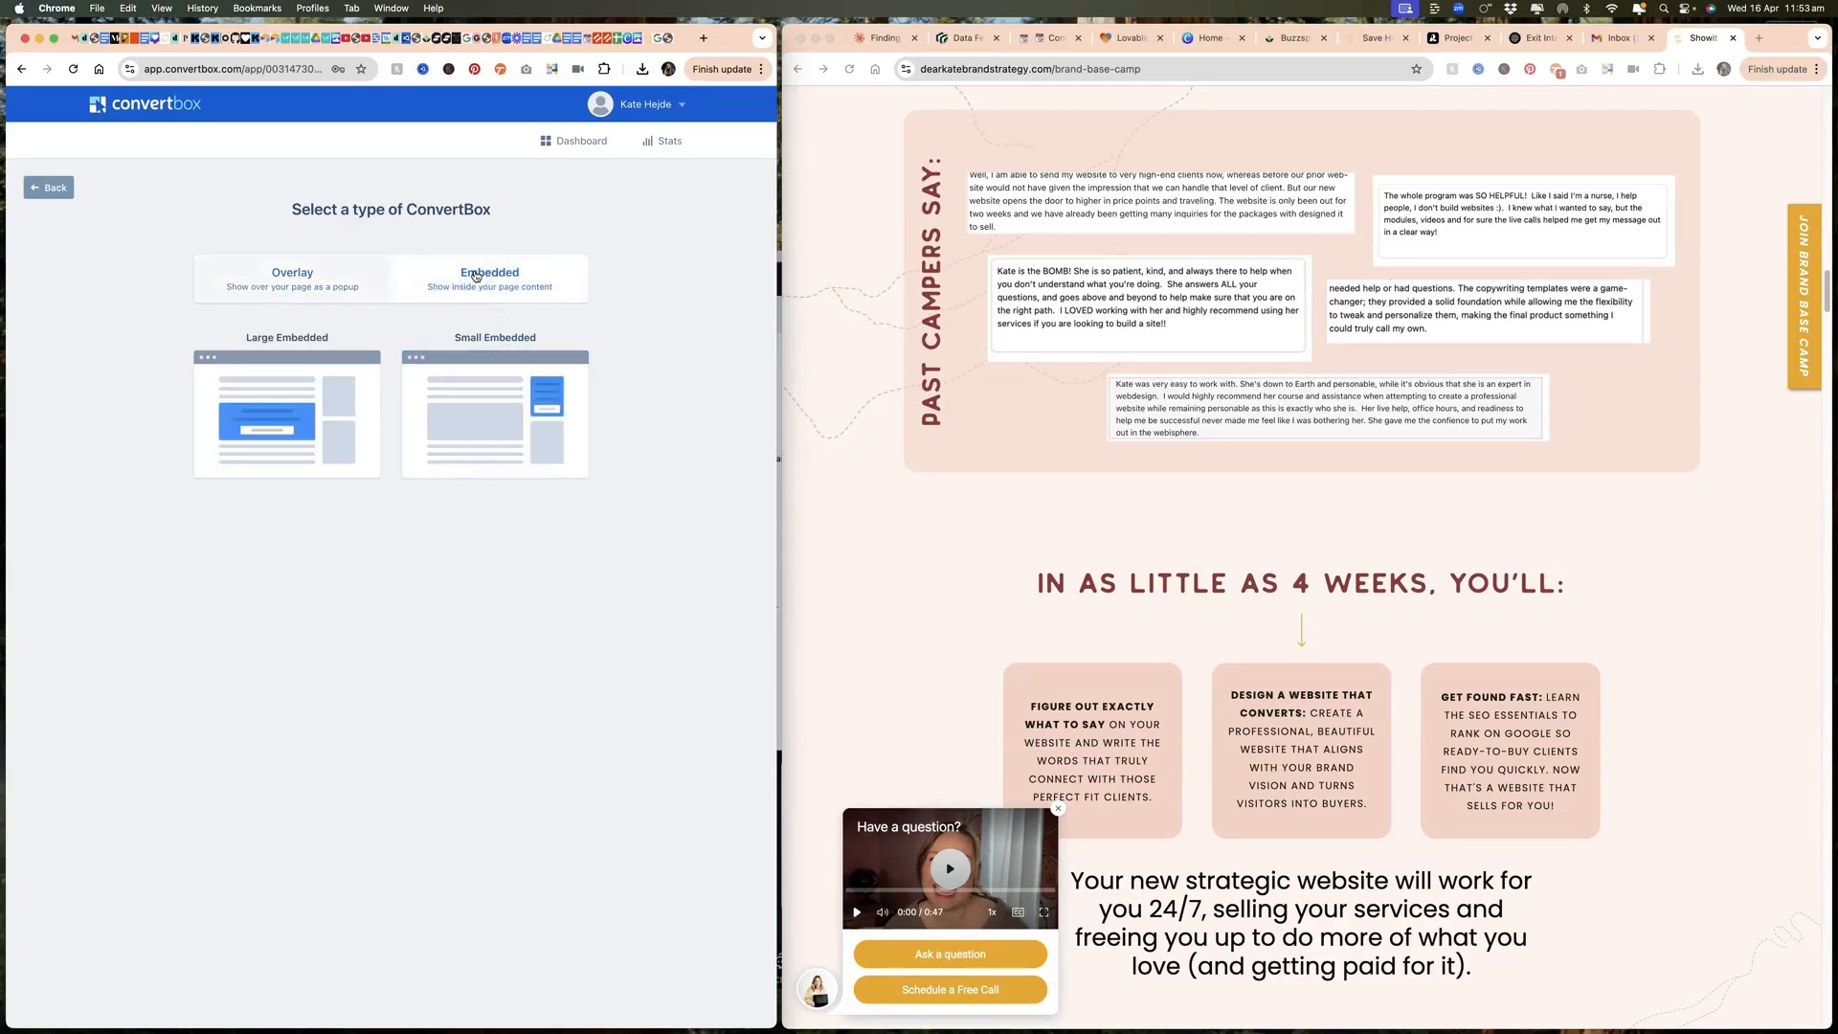
pyautogui.click(276, 284)
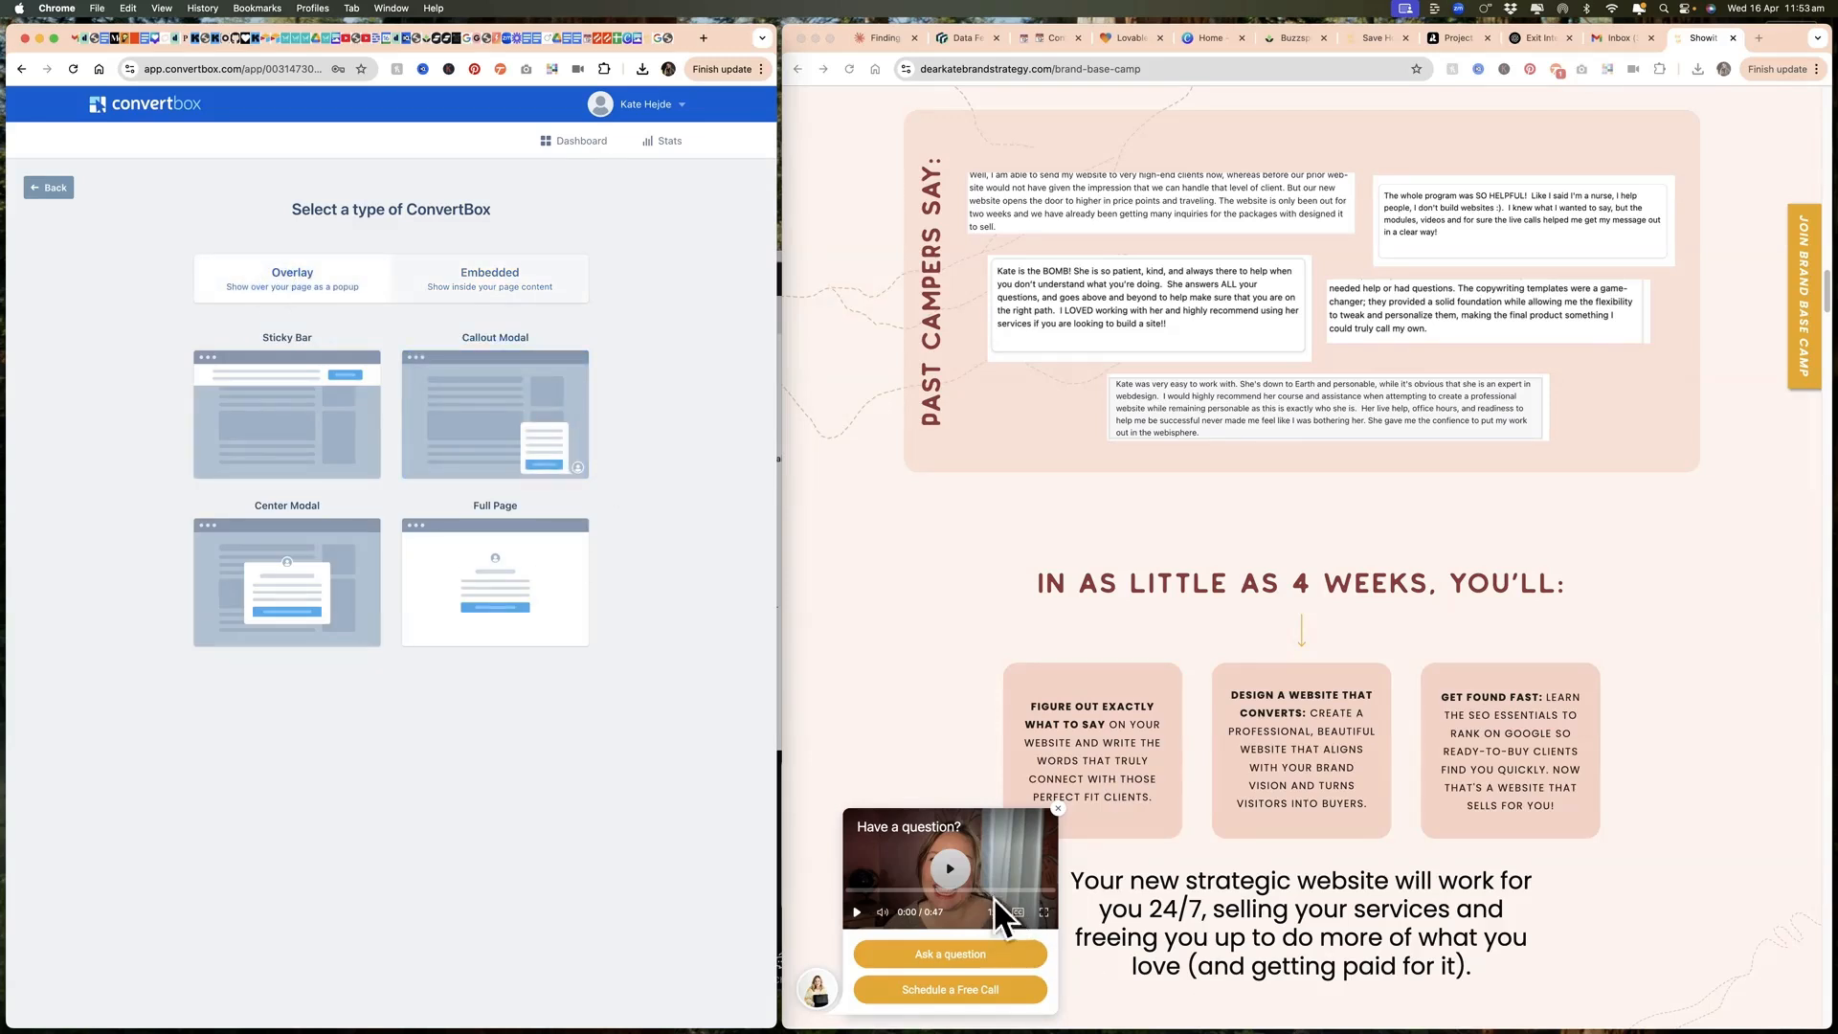
pyautogui.moveTo(563, 618)
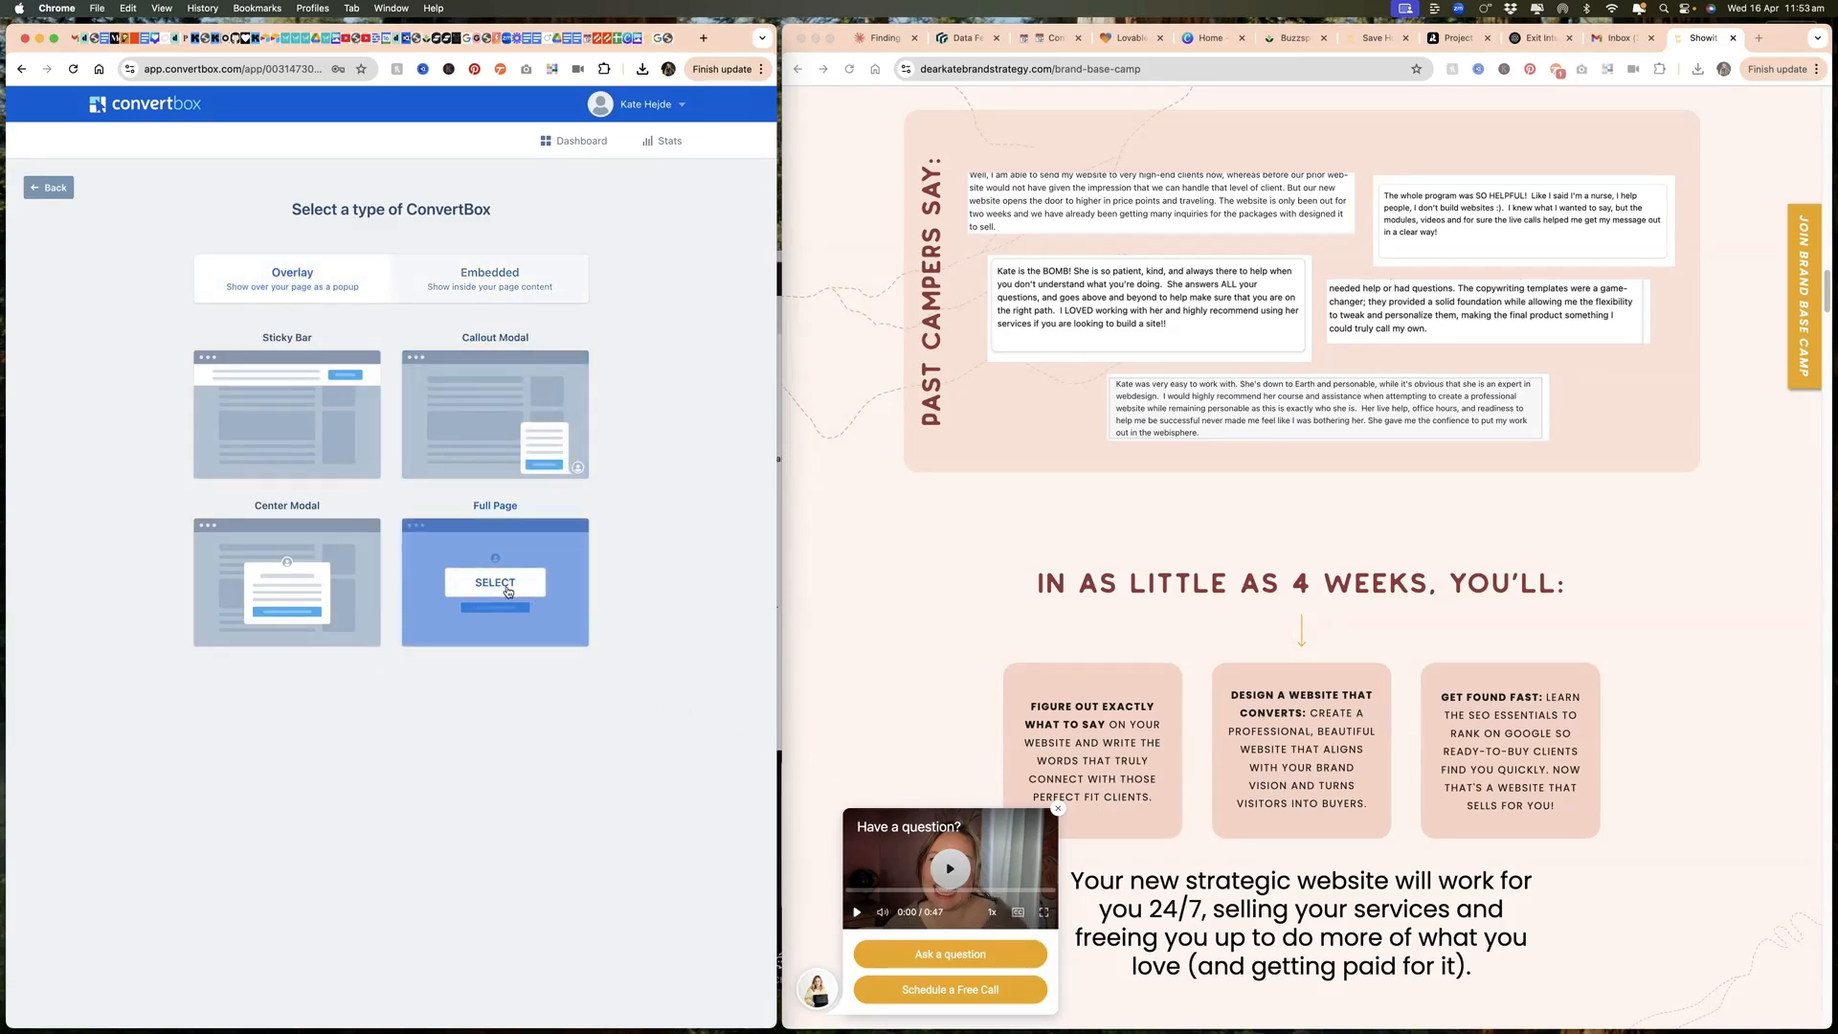
pyautogui.moveTo(282, 373)
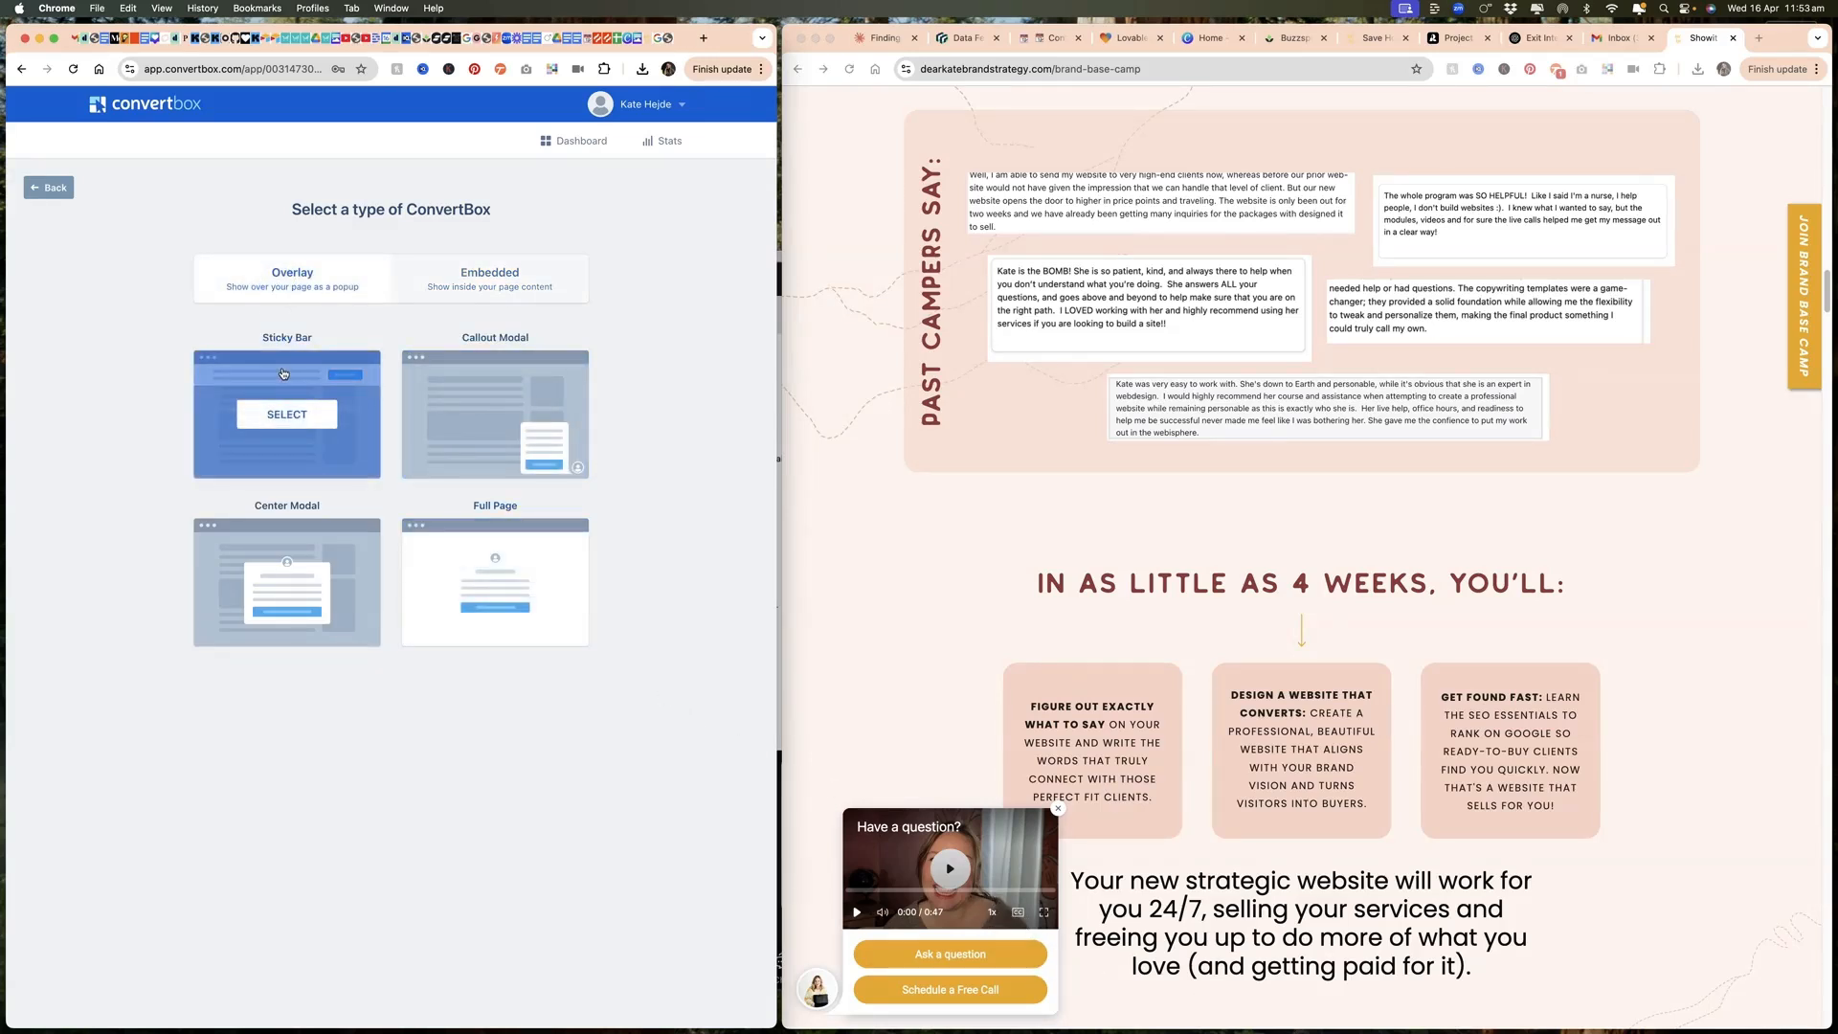
pyautogui.click(293, 587)
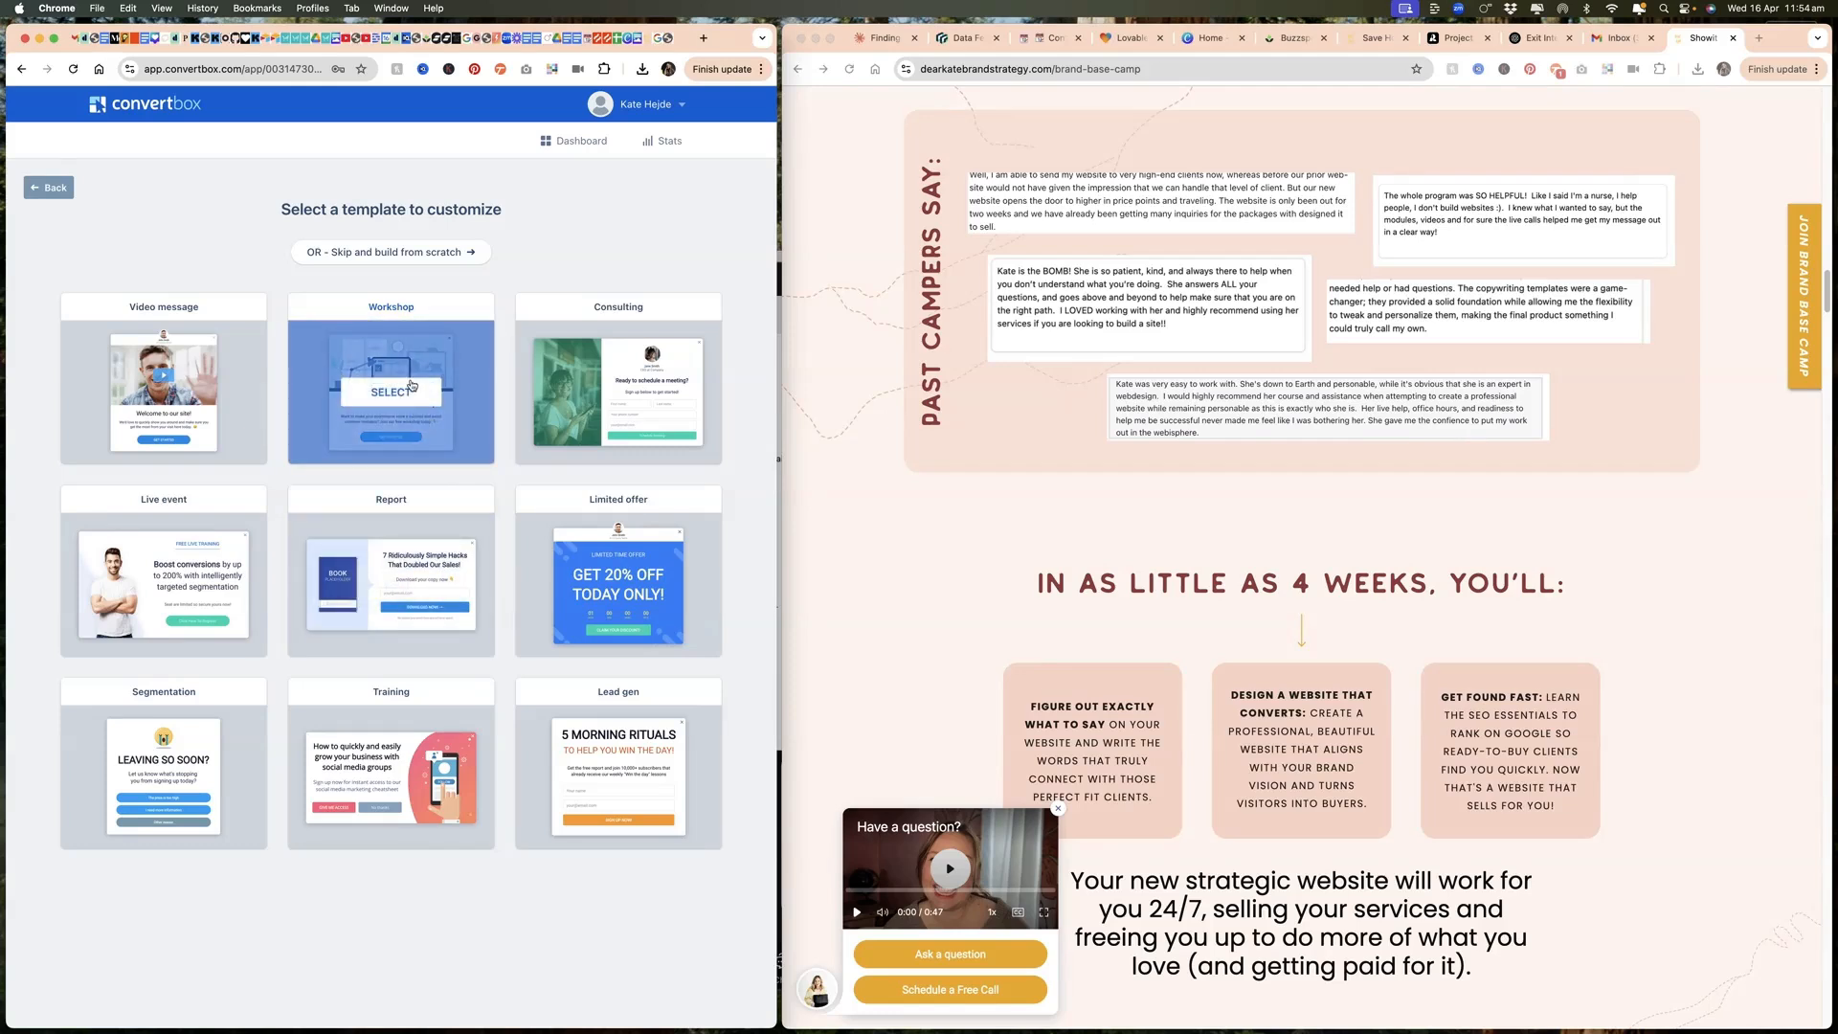
pyautogui.click(410, 256)
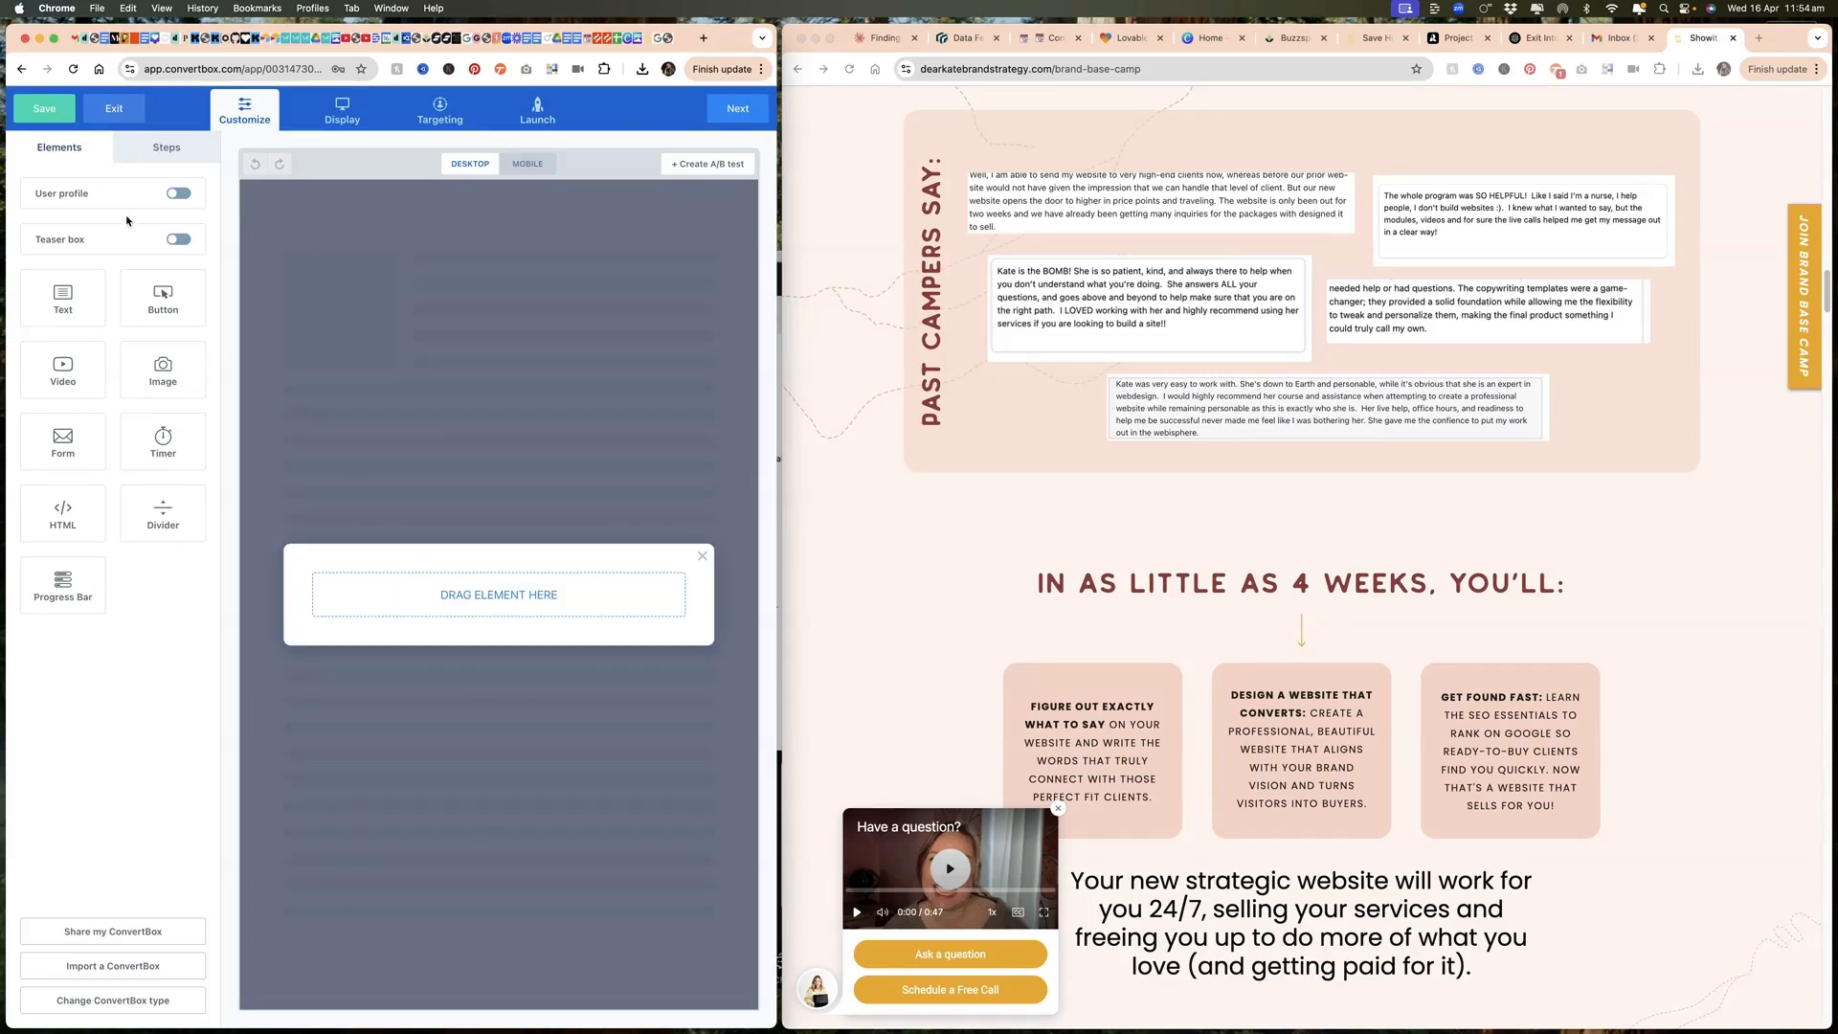
# Step: View the pop-up's list of steps and switch to the ChatGPT conversation containing the pop-up copy
pyautogui.click(146, 146)
pyautogui.click(95, 464)
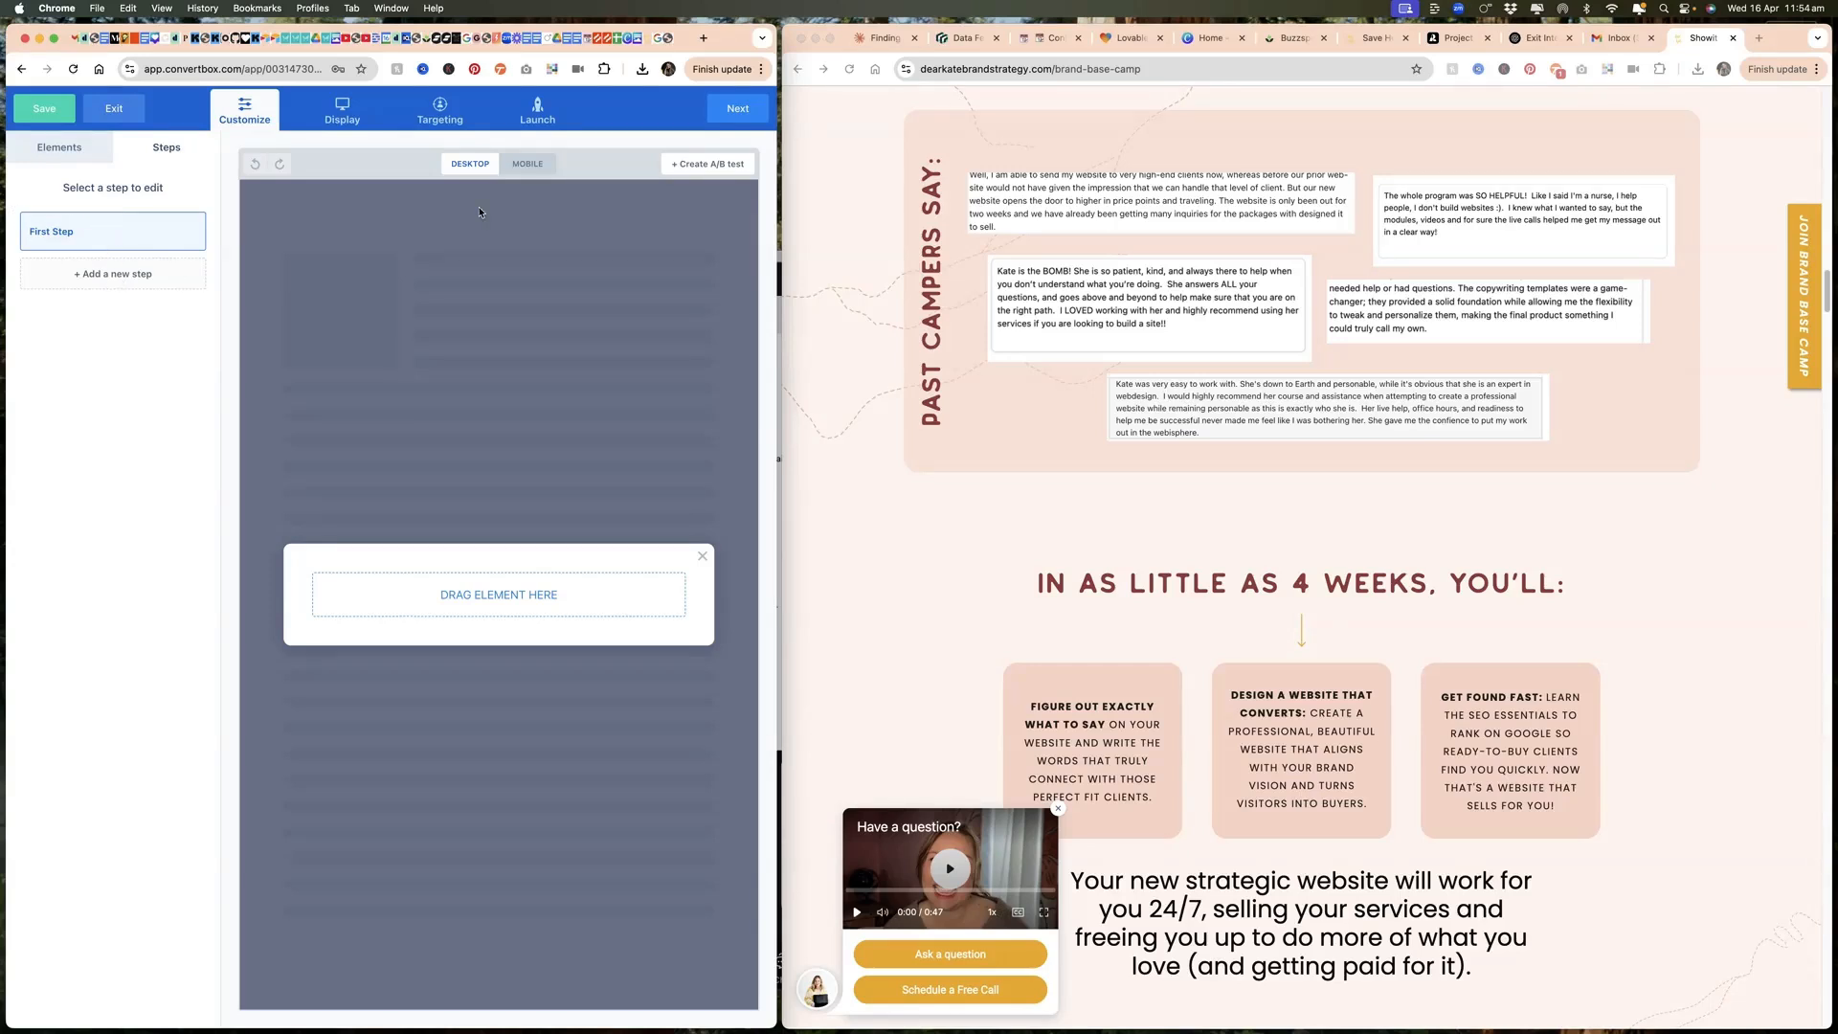
pyautogui.click(1539, 38)
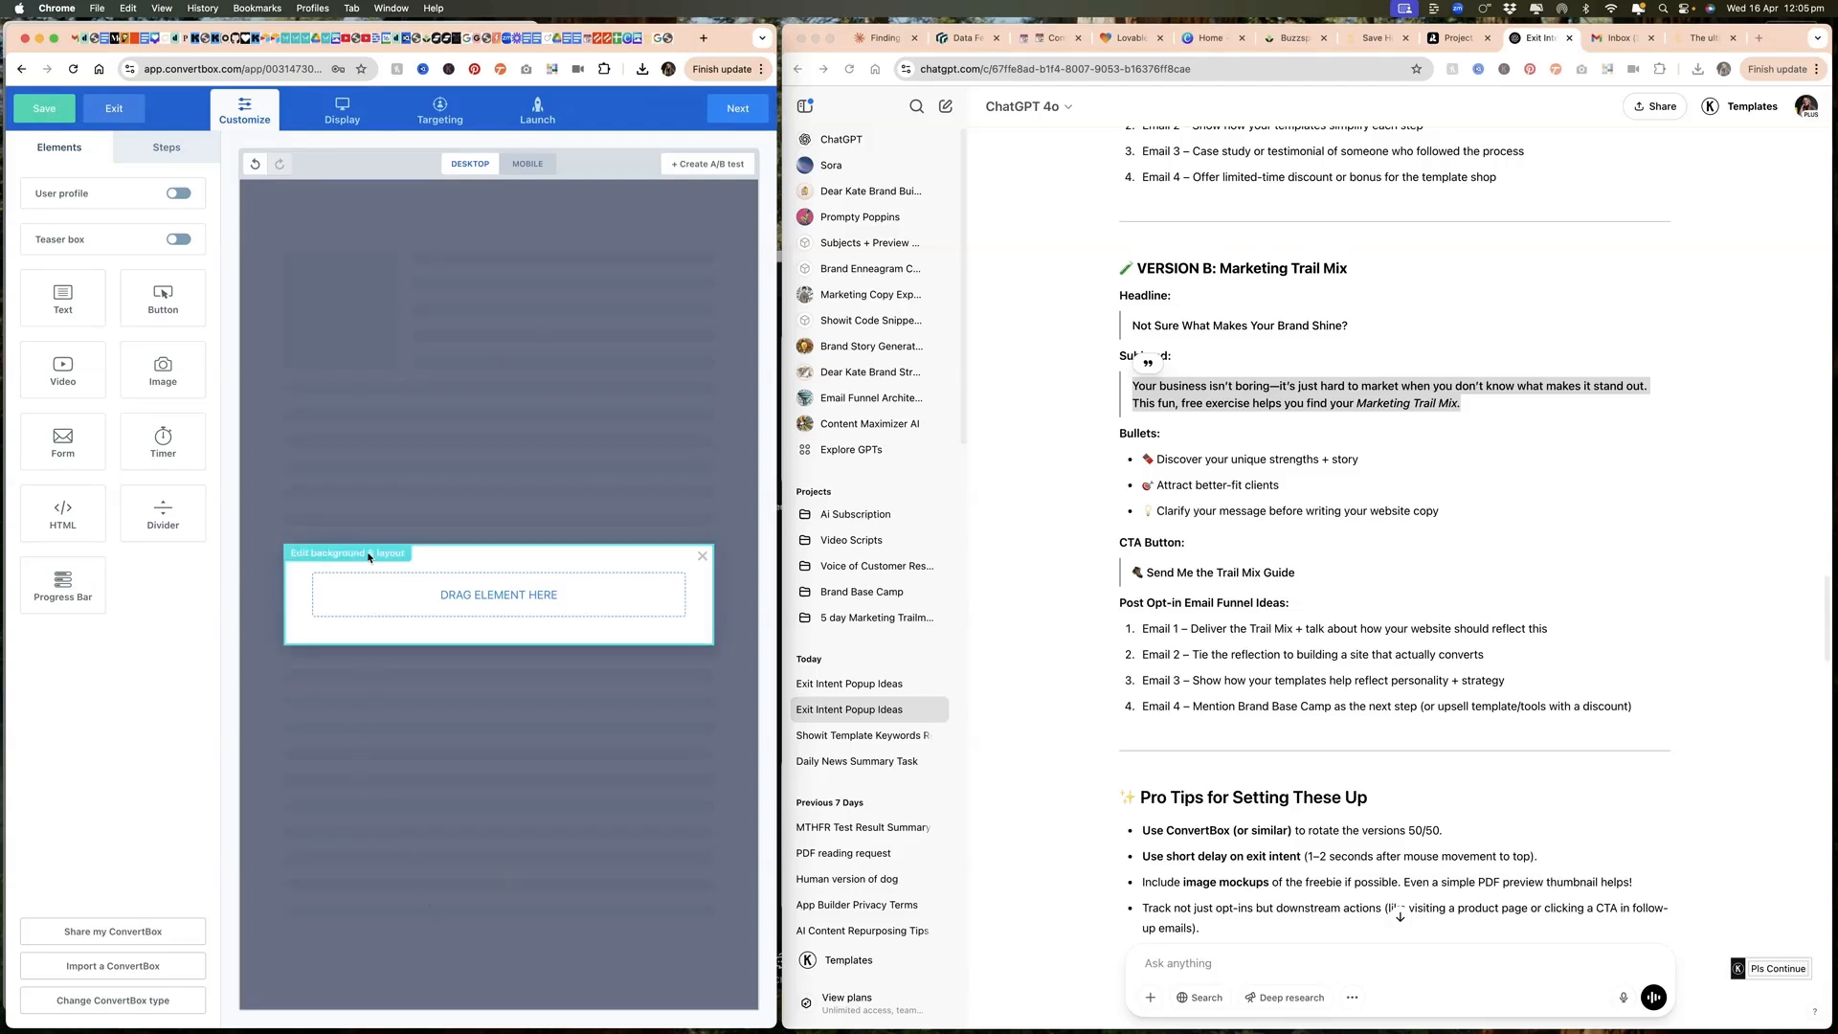
# Step: Give the pop-up a two-column layout and set its close icon color to #F1AF23 from the DKBS brand palette
pyautogui.click(364, 555)
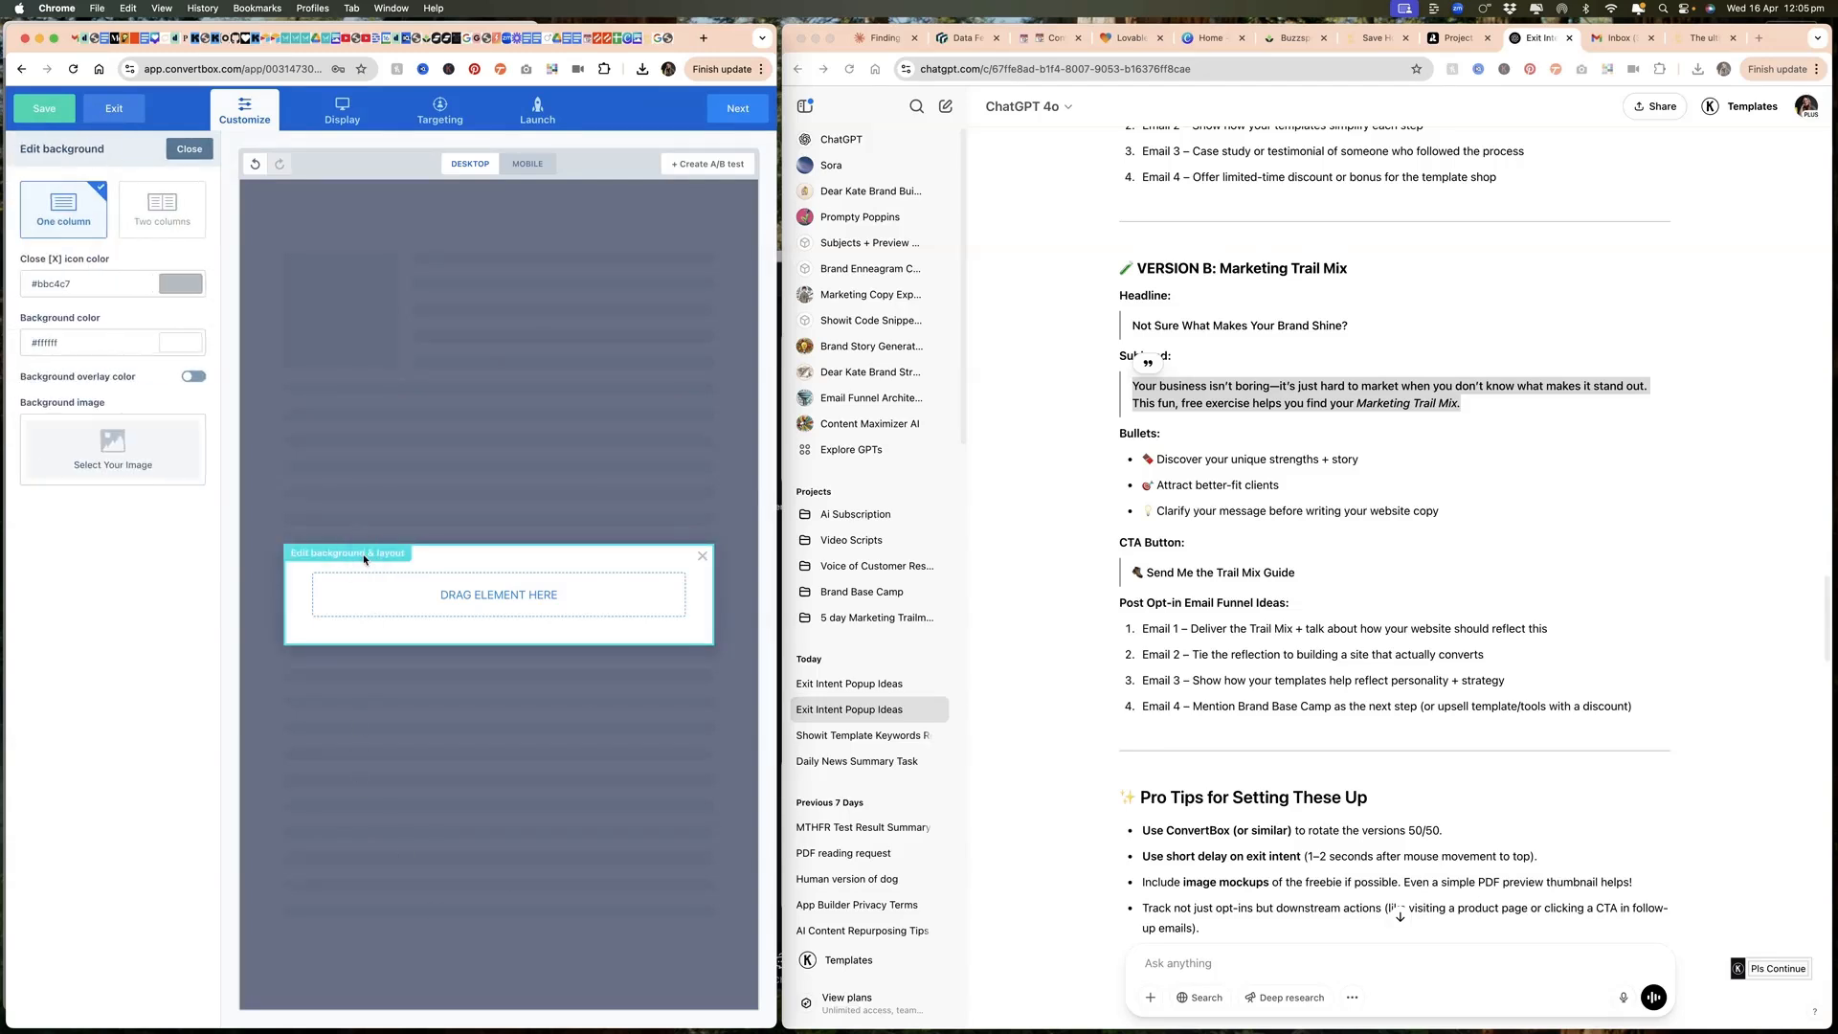
pyautogui.click(162, 206)
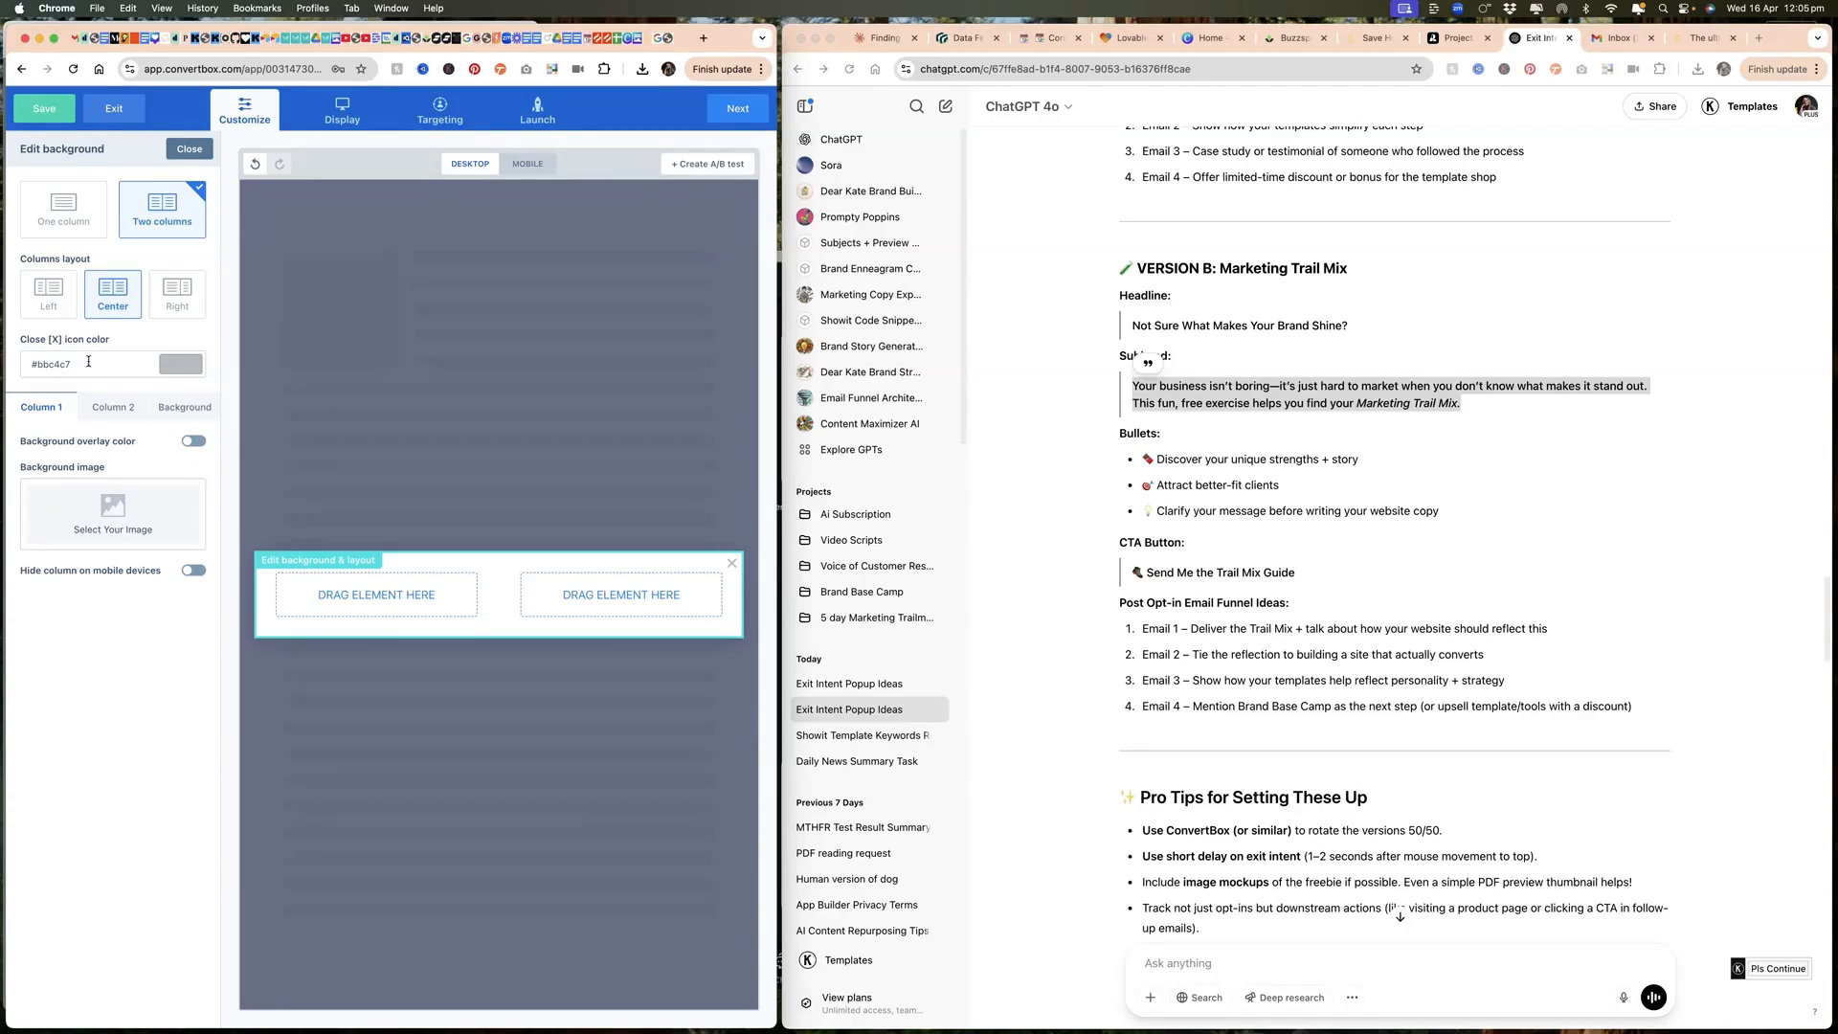
pyautogui.click(182, 366)
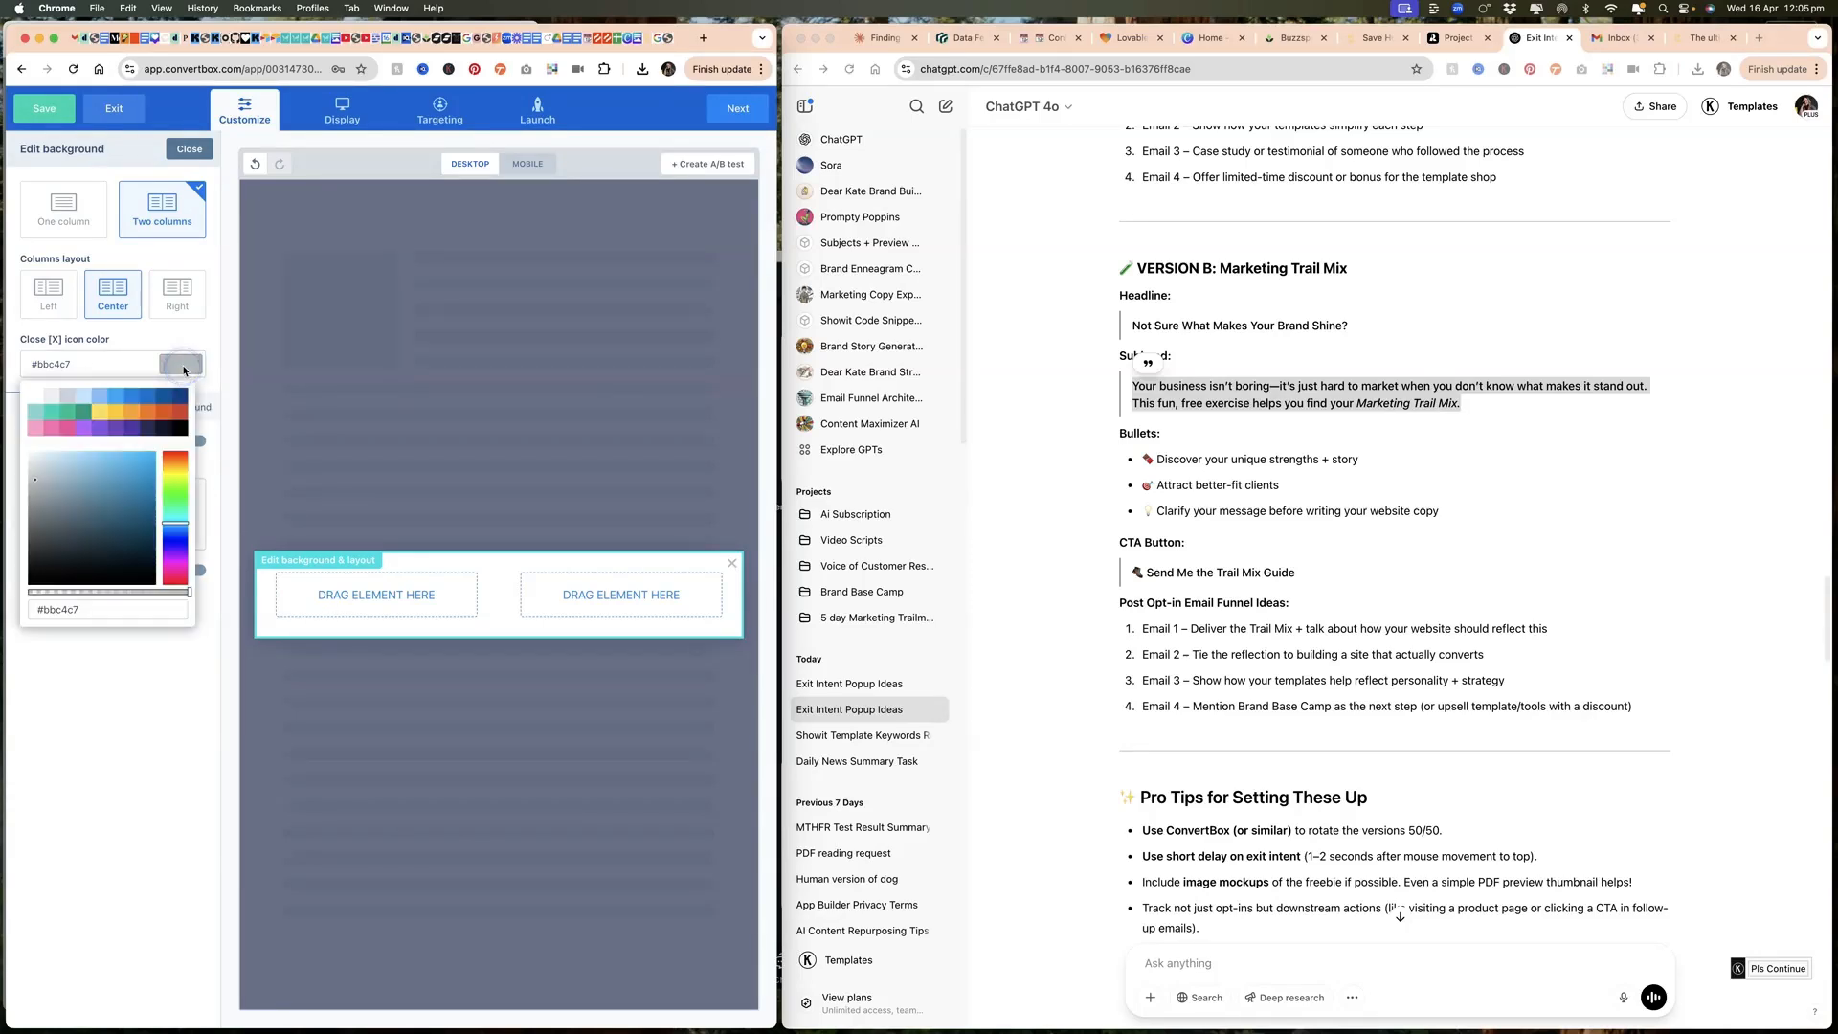
pyautogui.click(552, 70)
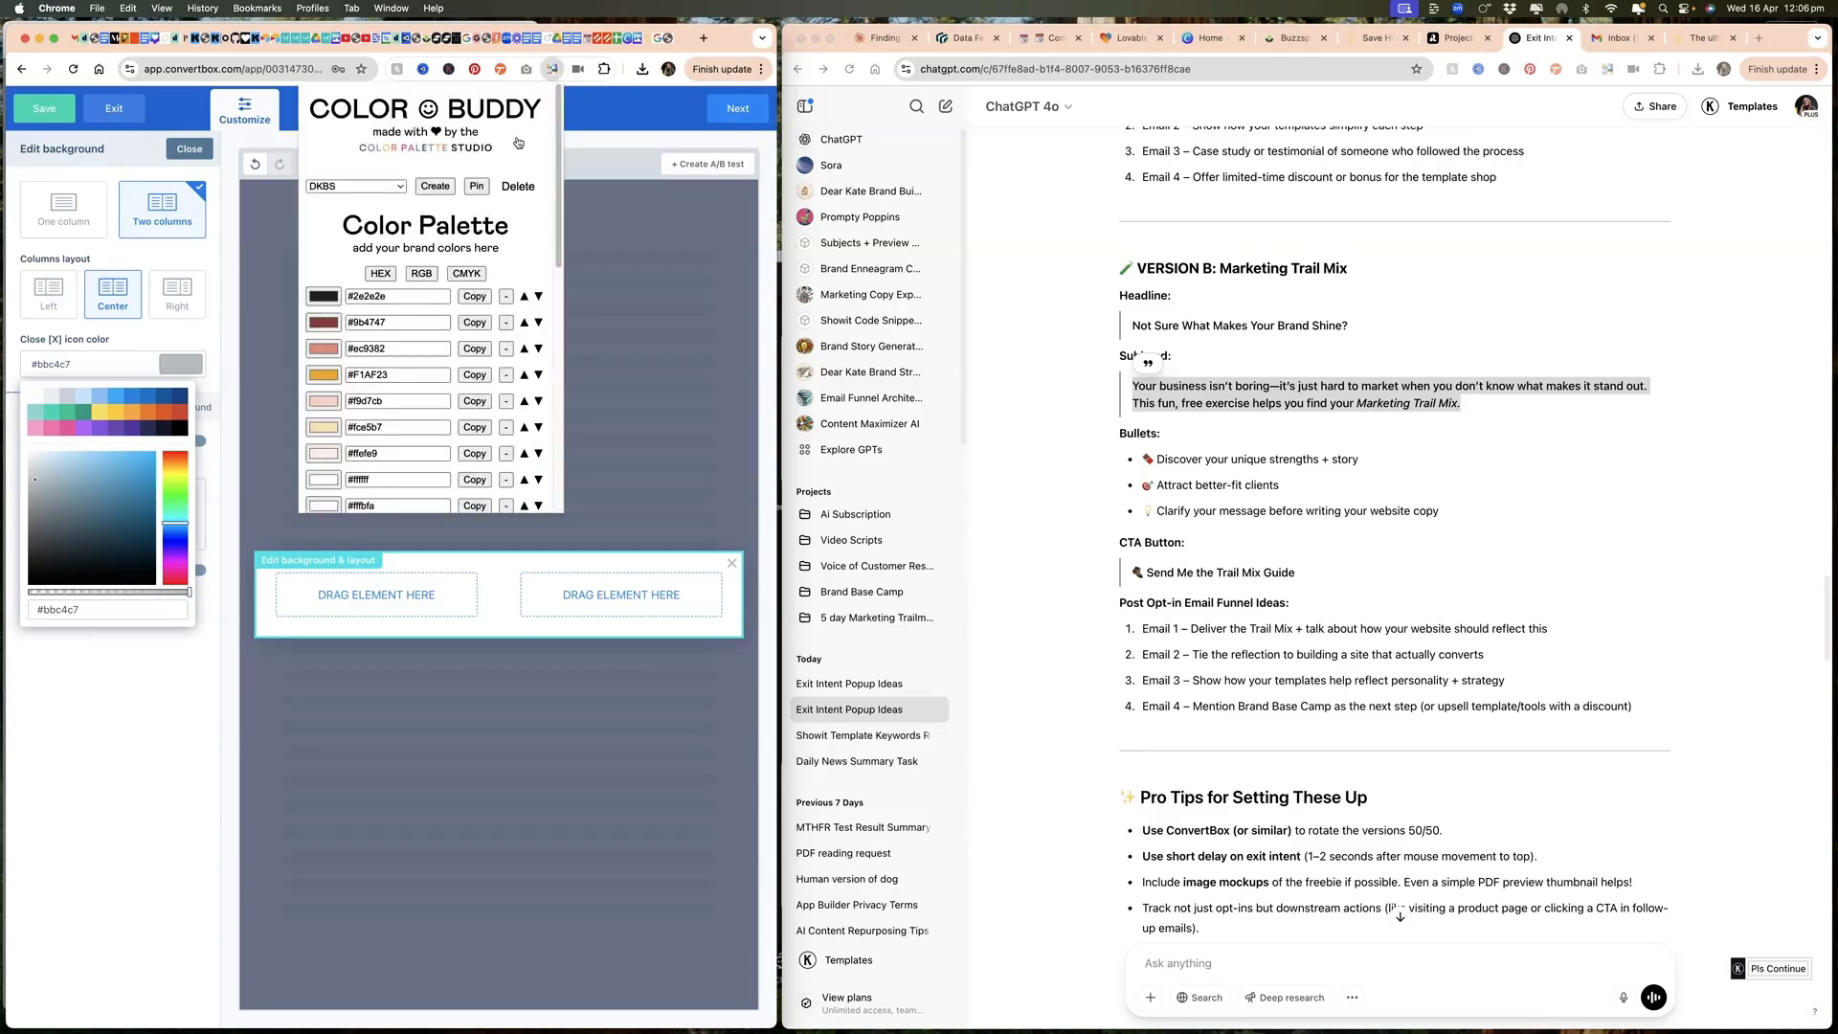
pyautogui.click(469, 375)
pyautogui.click(111, 610)
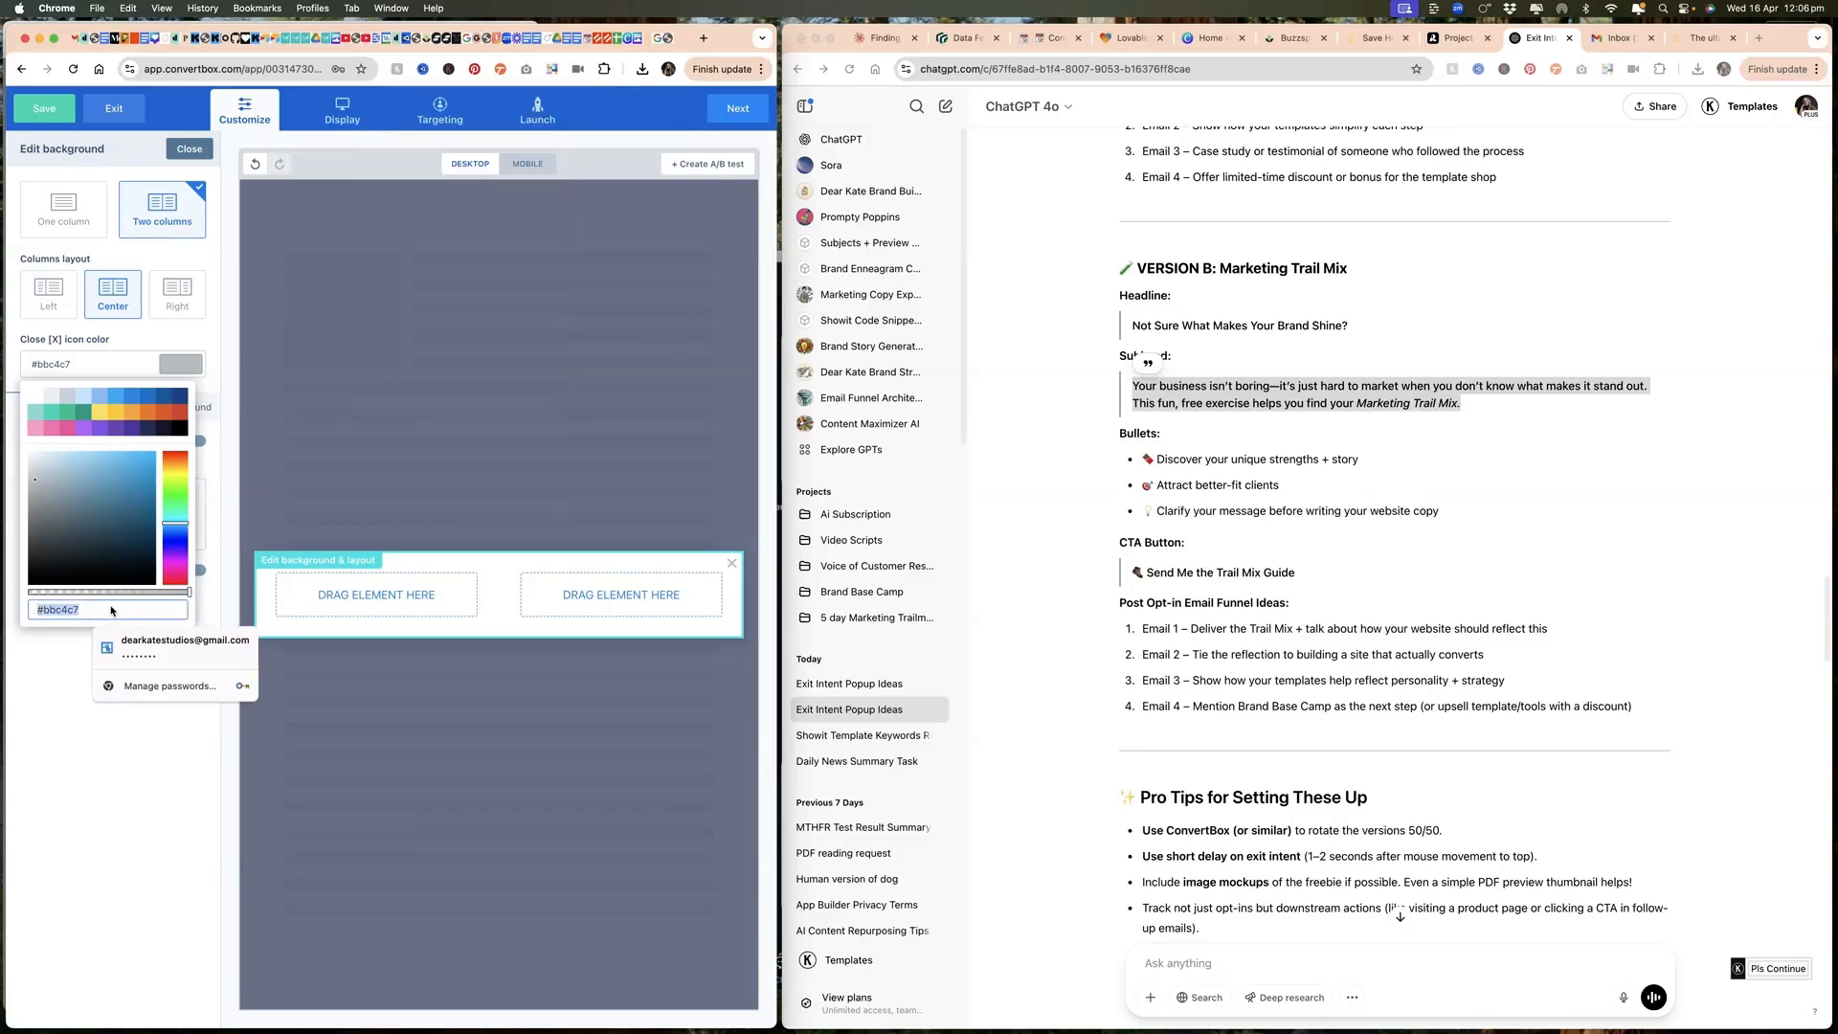
pyautogui.press('super+v')
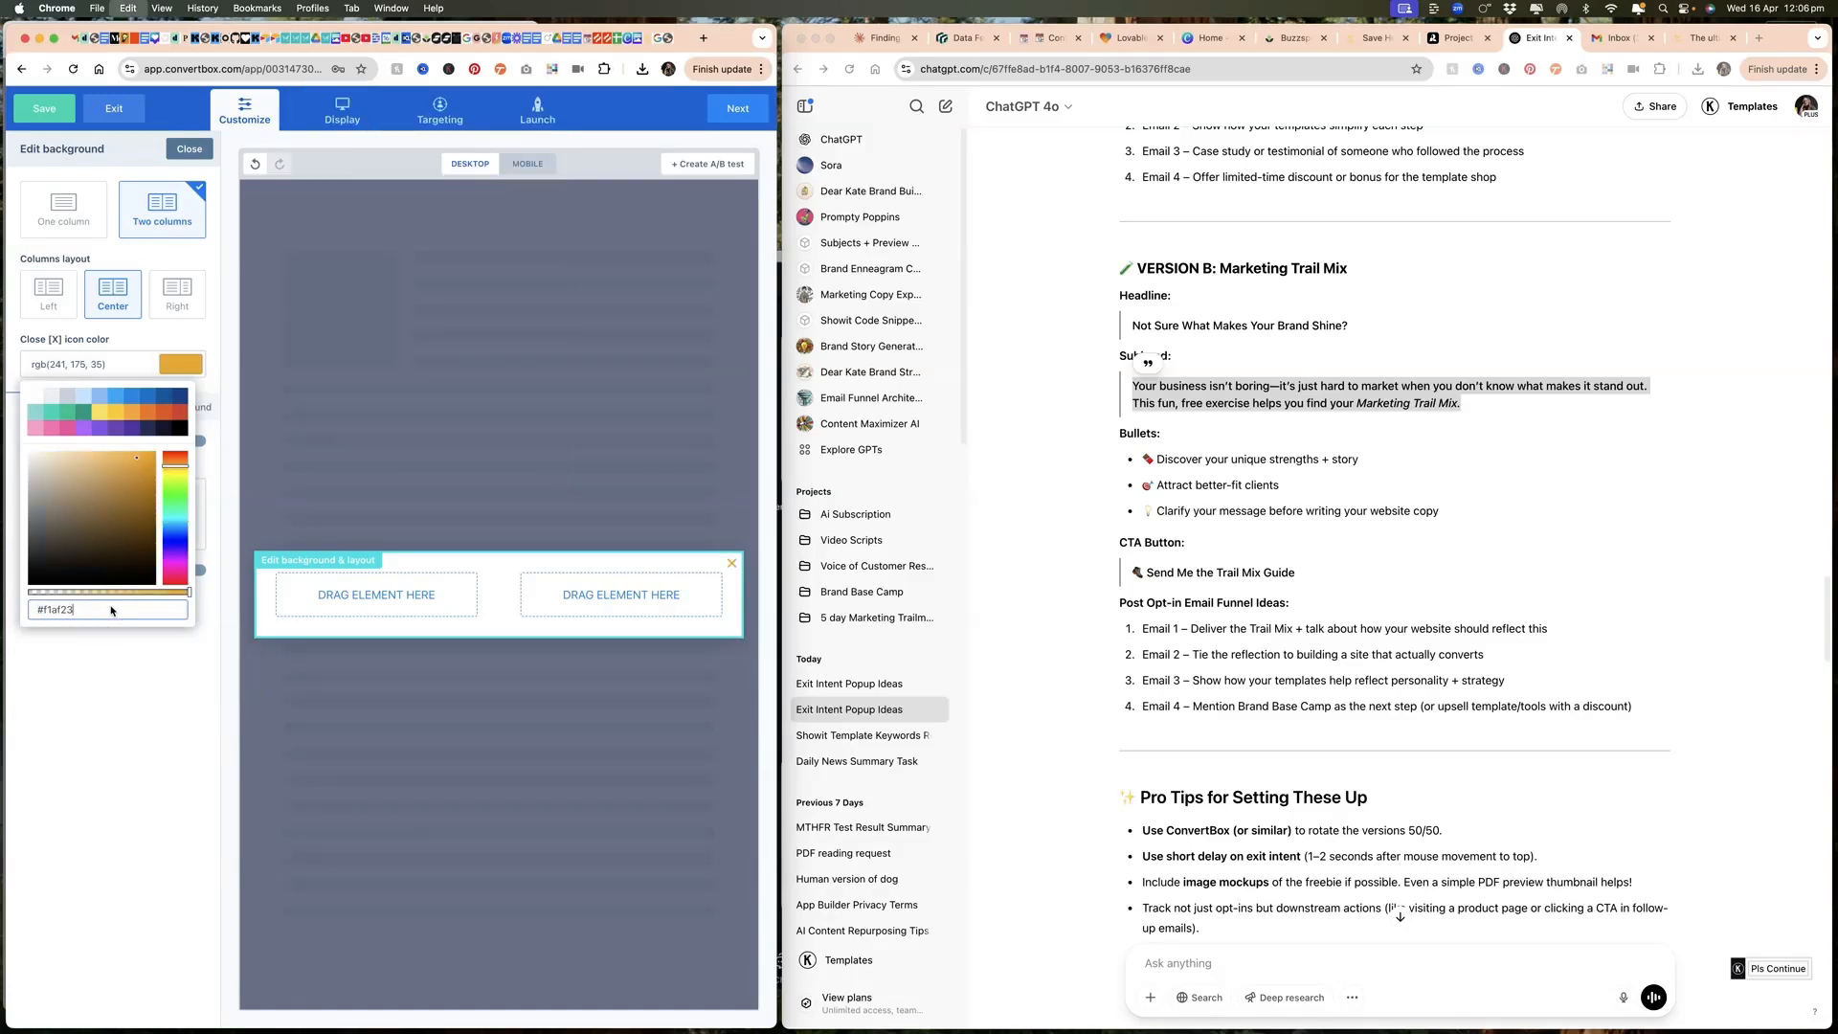
pyautogui.click(170, 337)
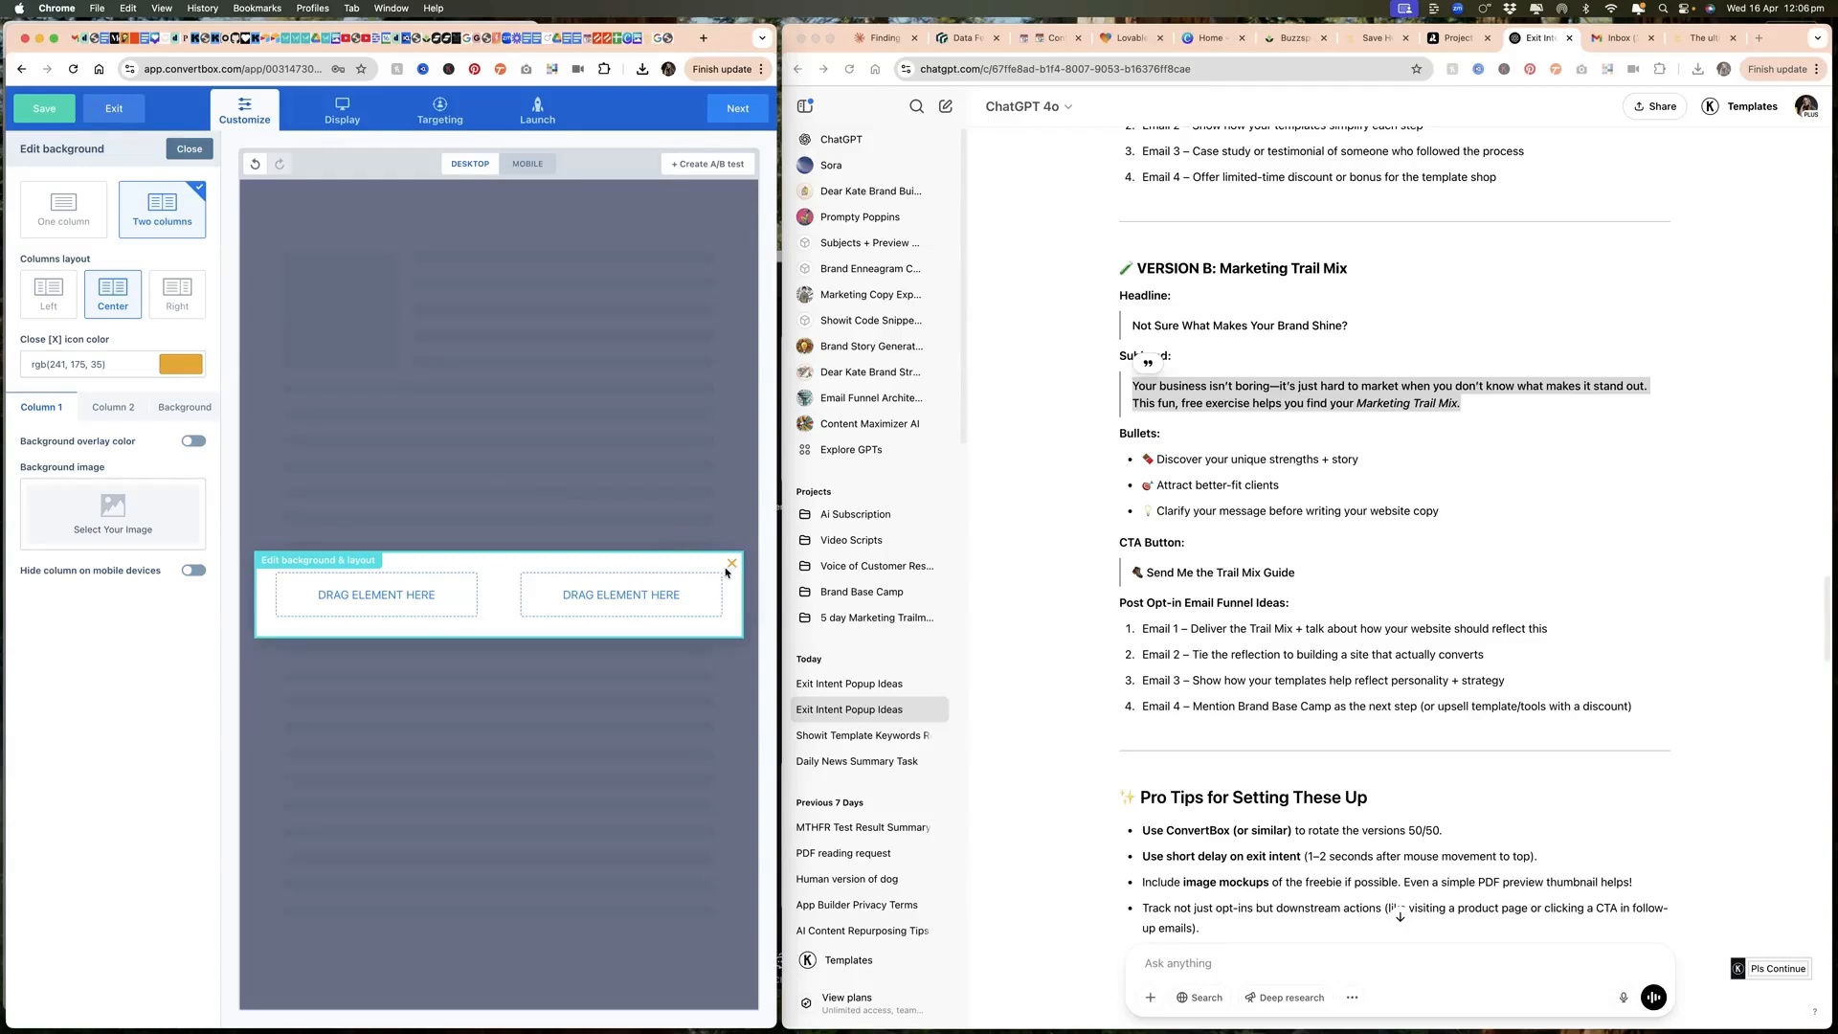
pyautogui.click(329, 582)
pyautogui.click(328, 608)
pyautogui.click(188, 149)
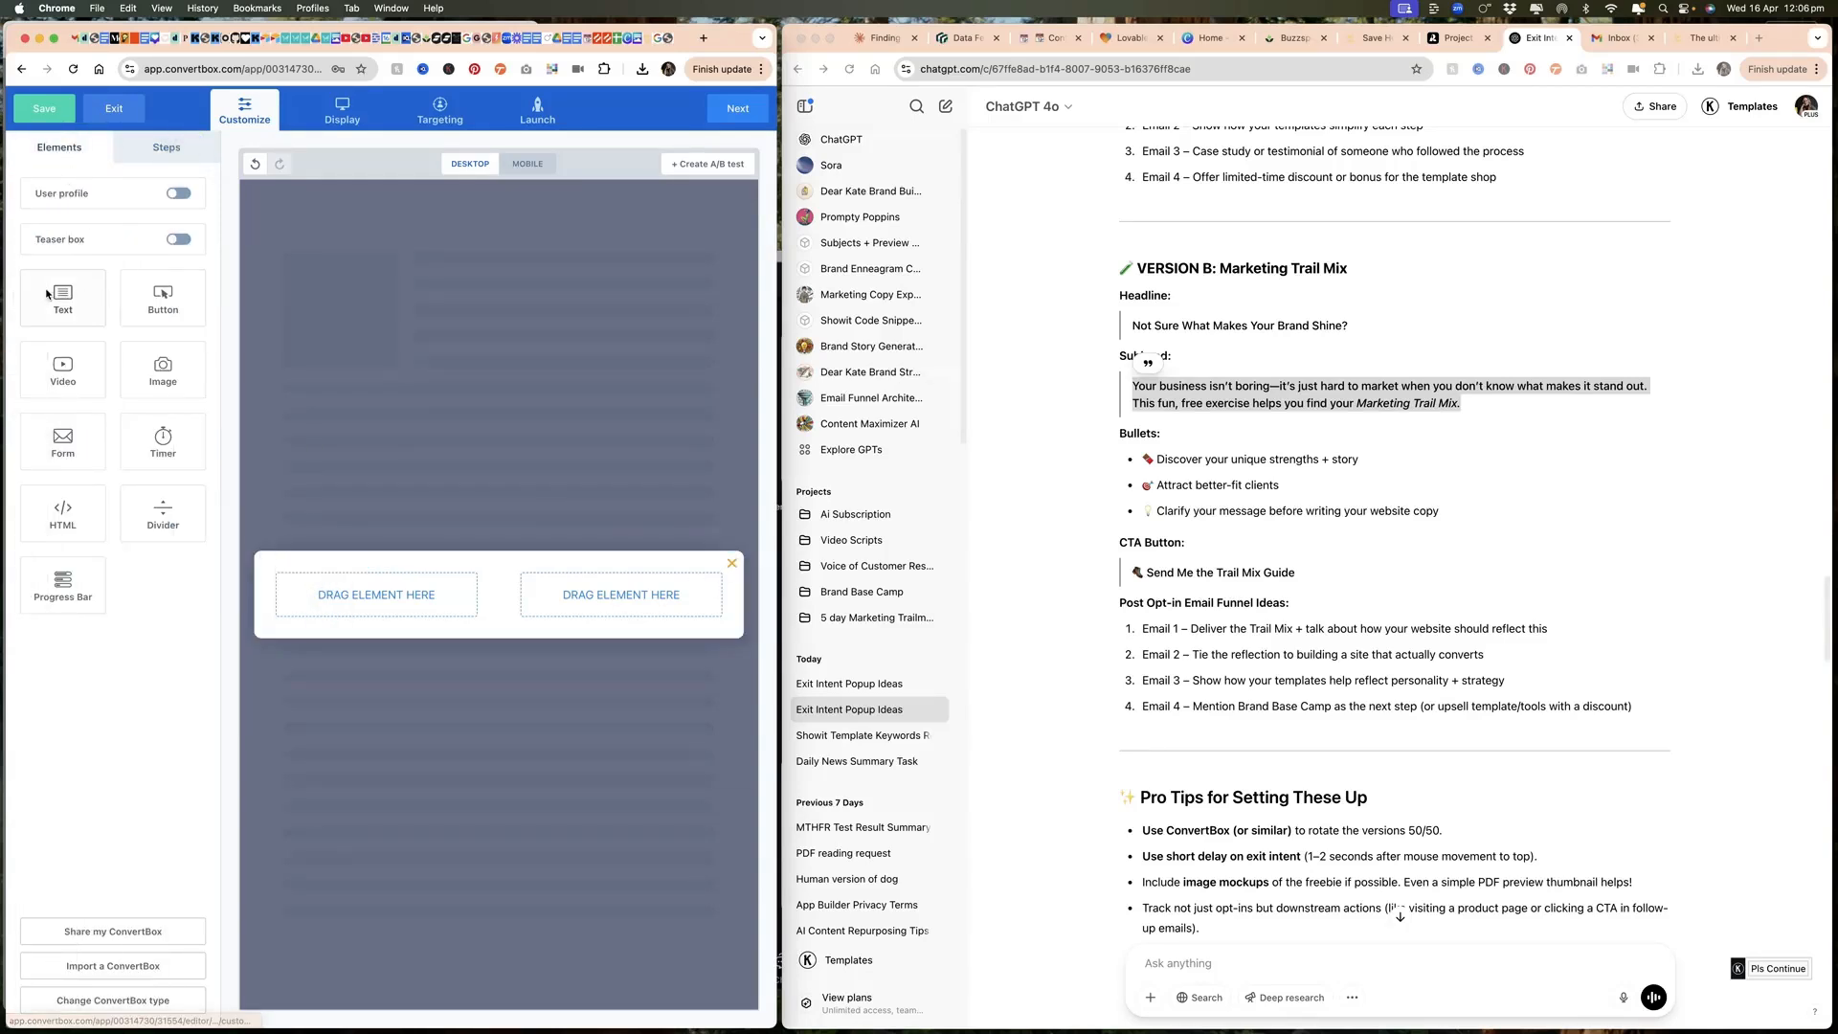
# Step: Add an image element to the pop-up's first column and fill it with the phone mockup from the image library
pyautogui.moveTo(184, 306); pyautogui.dragTo(352, 599)
pyautogui.click(400, 590)
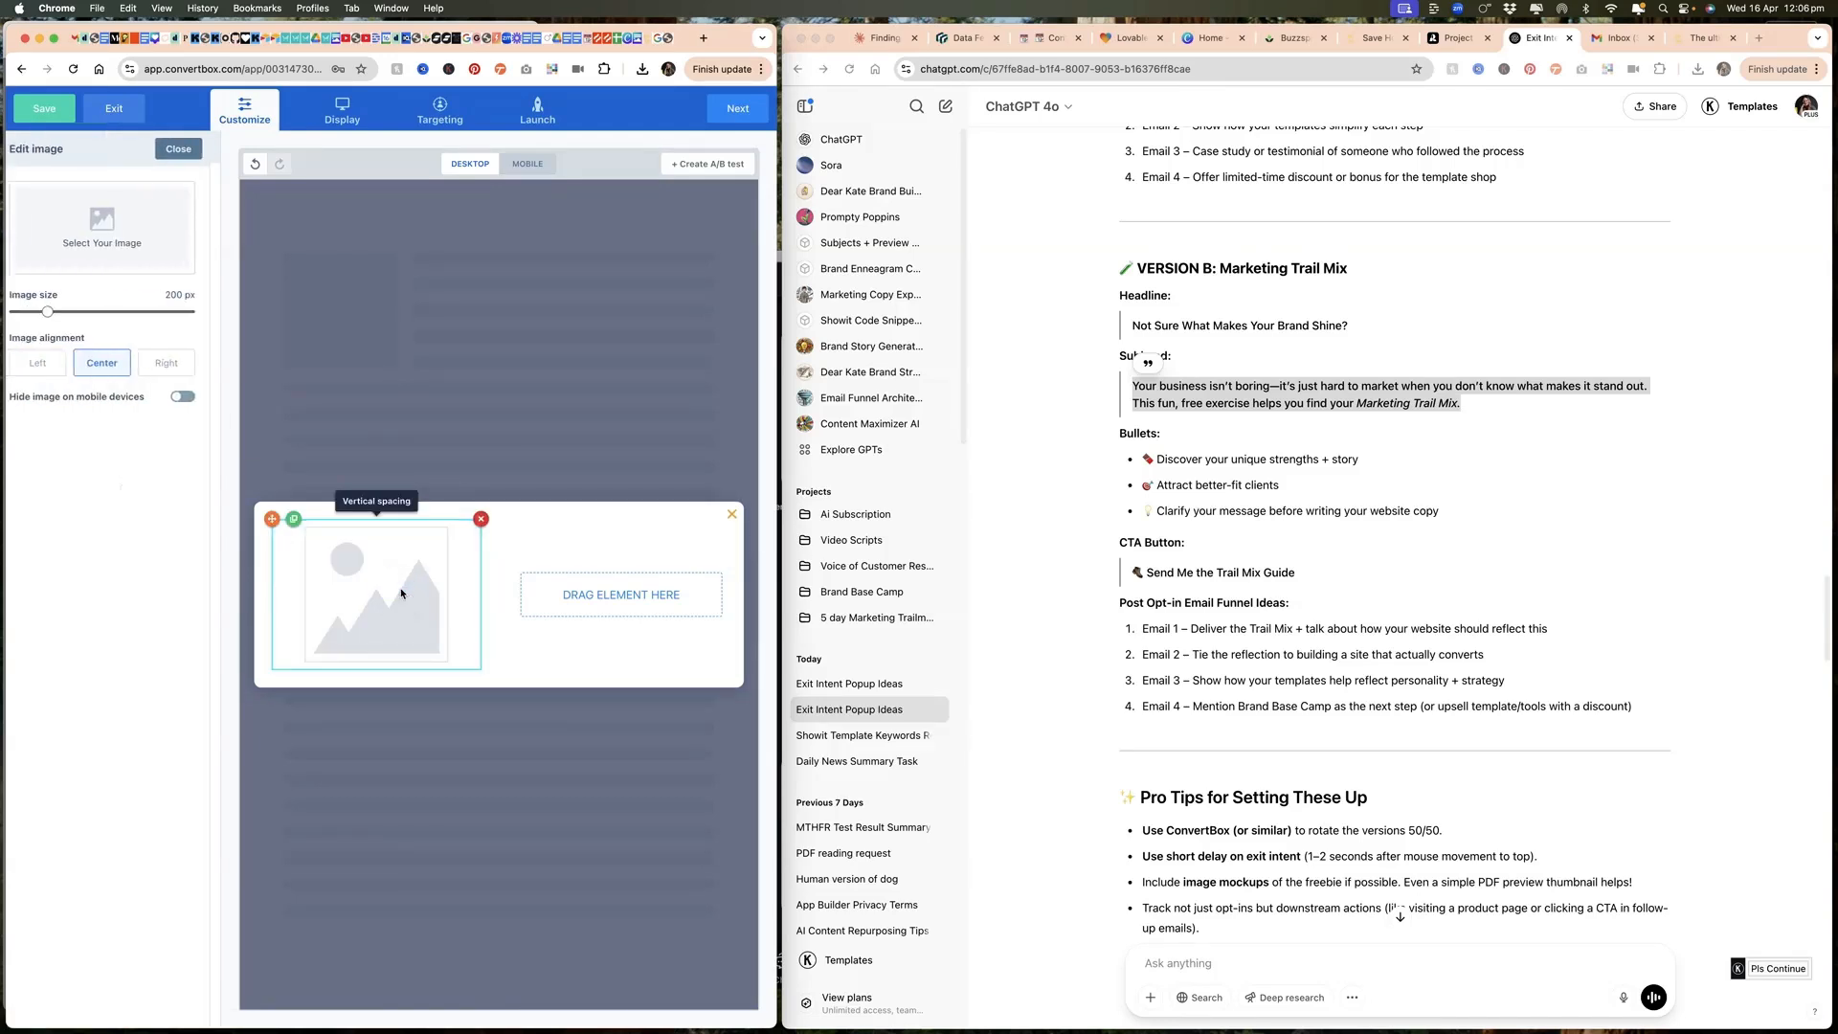
pyautogui.click(155, 225)
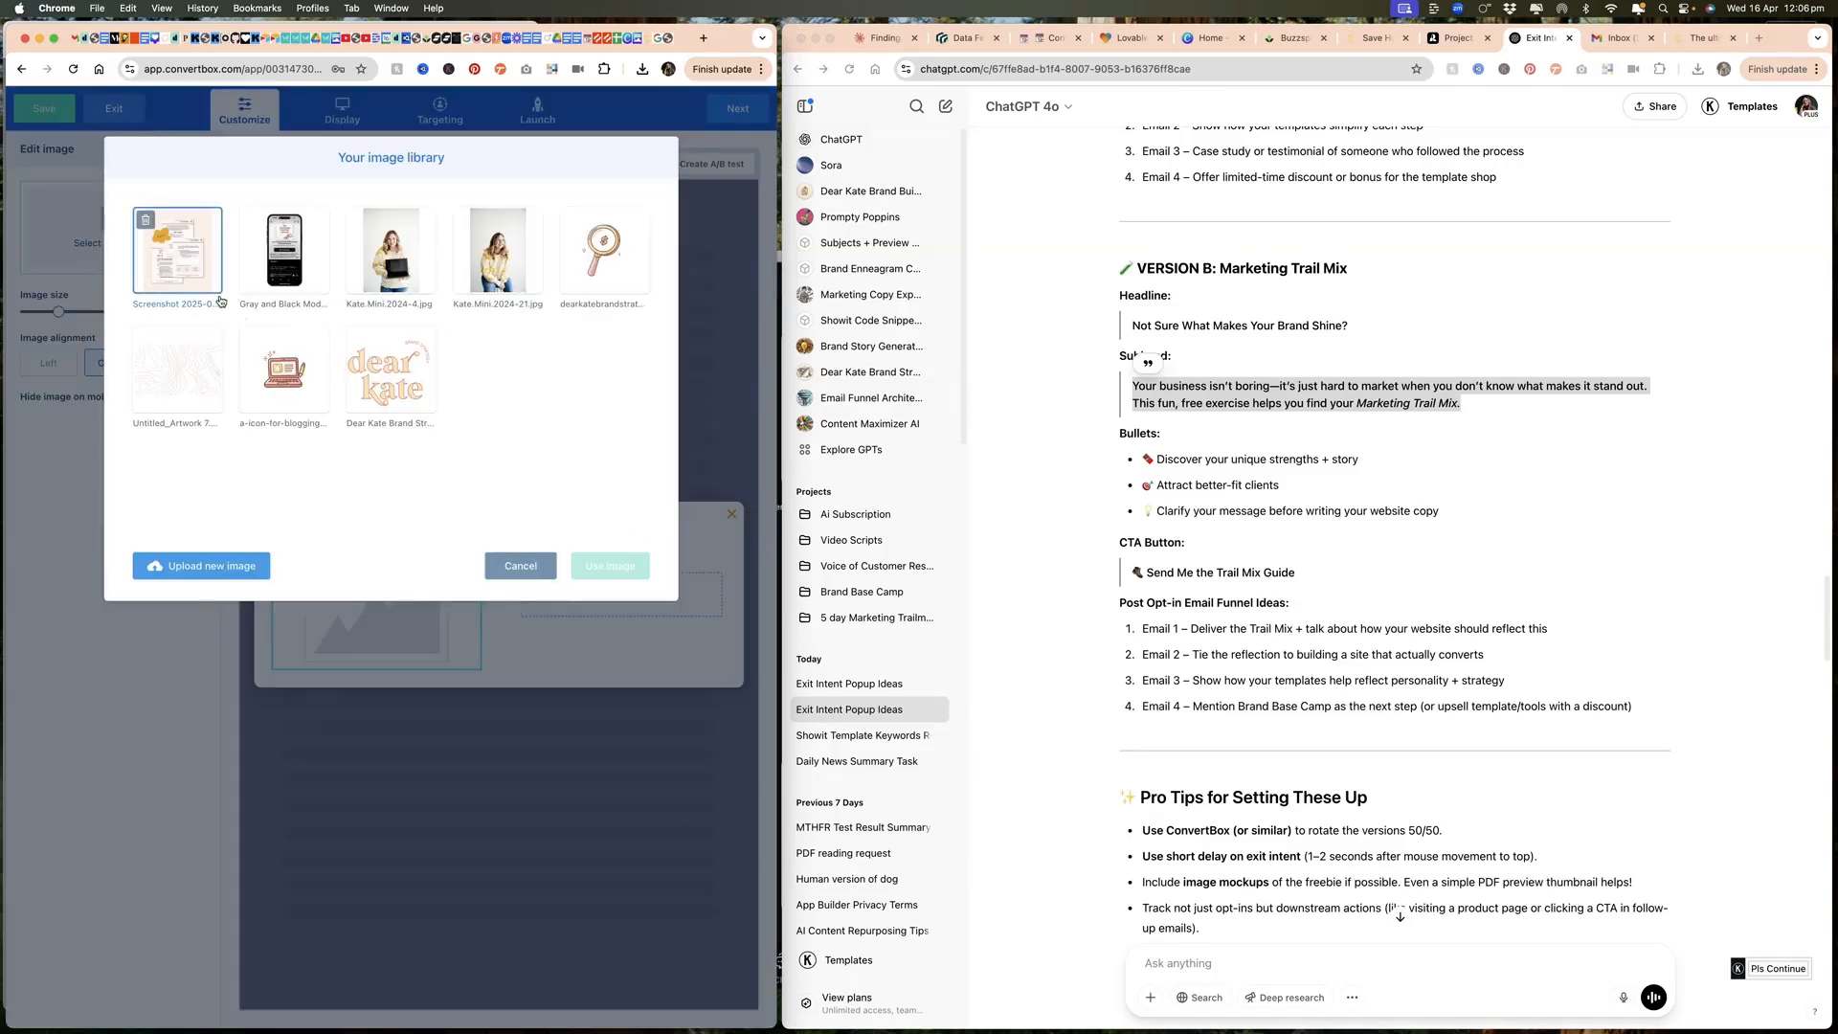
pyautogui.click(282, 255)
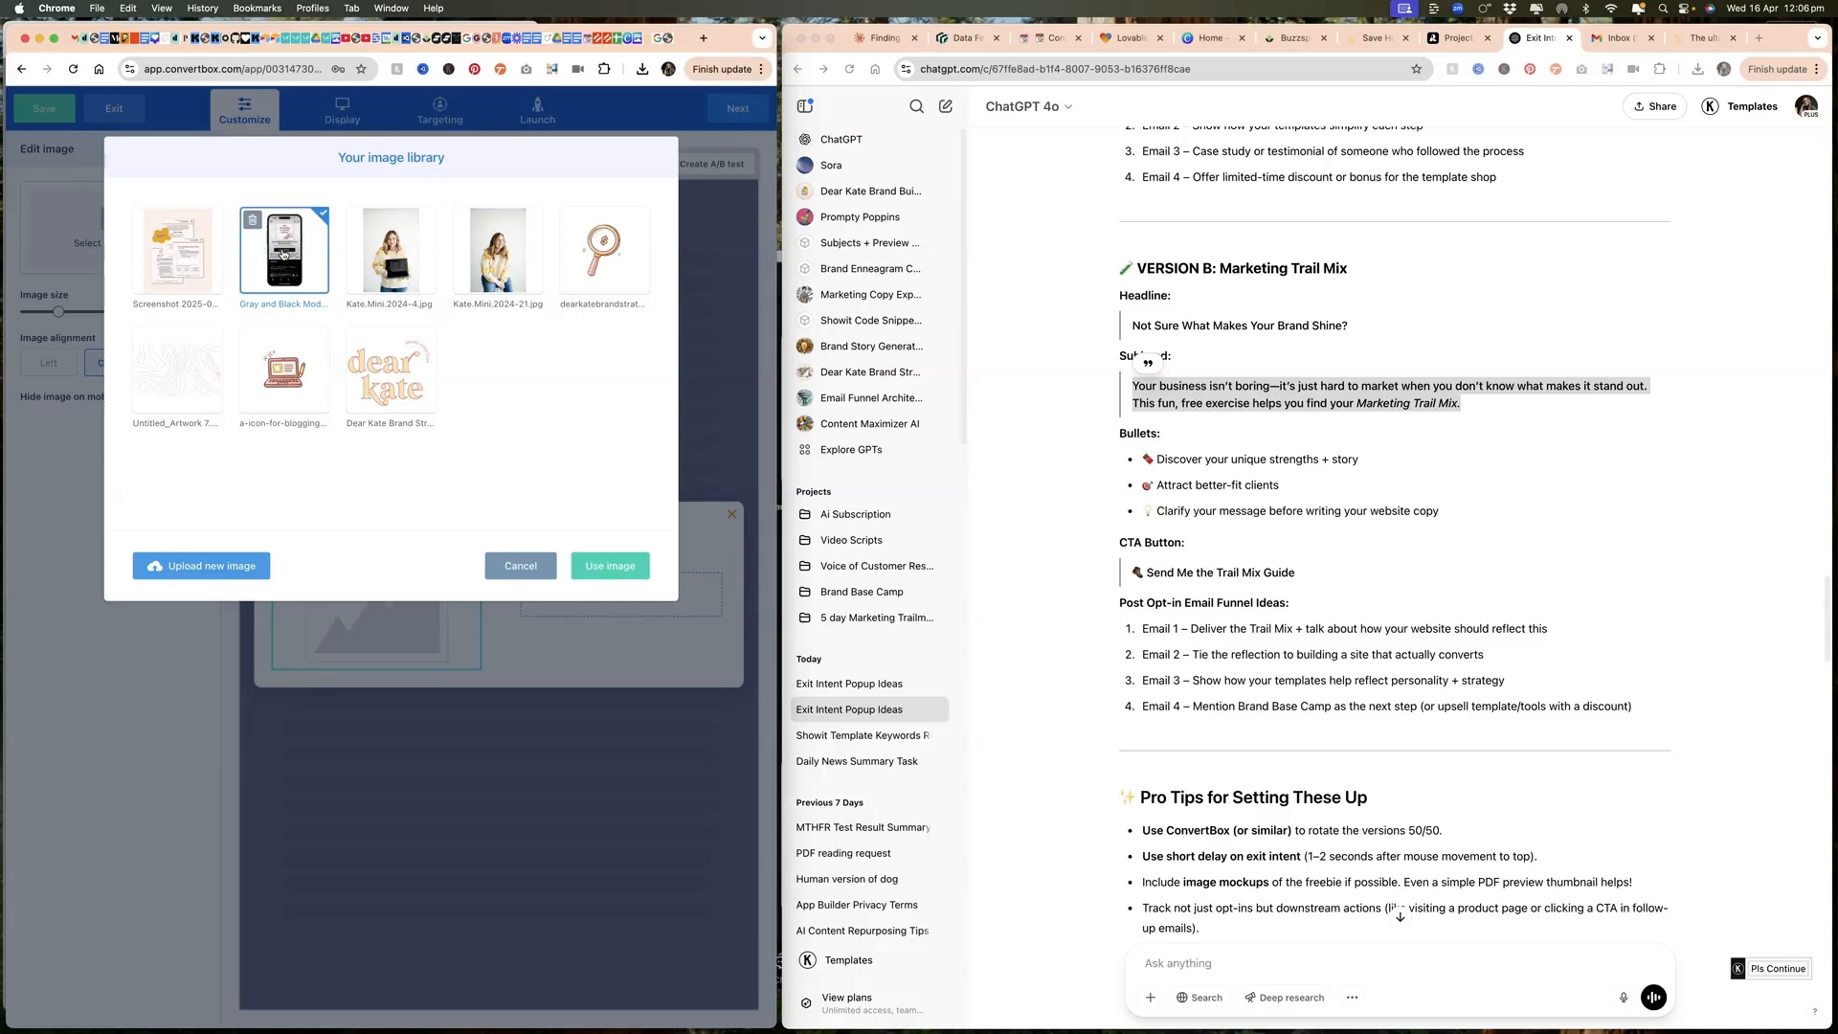
pyautogui.click(590, 569)
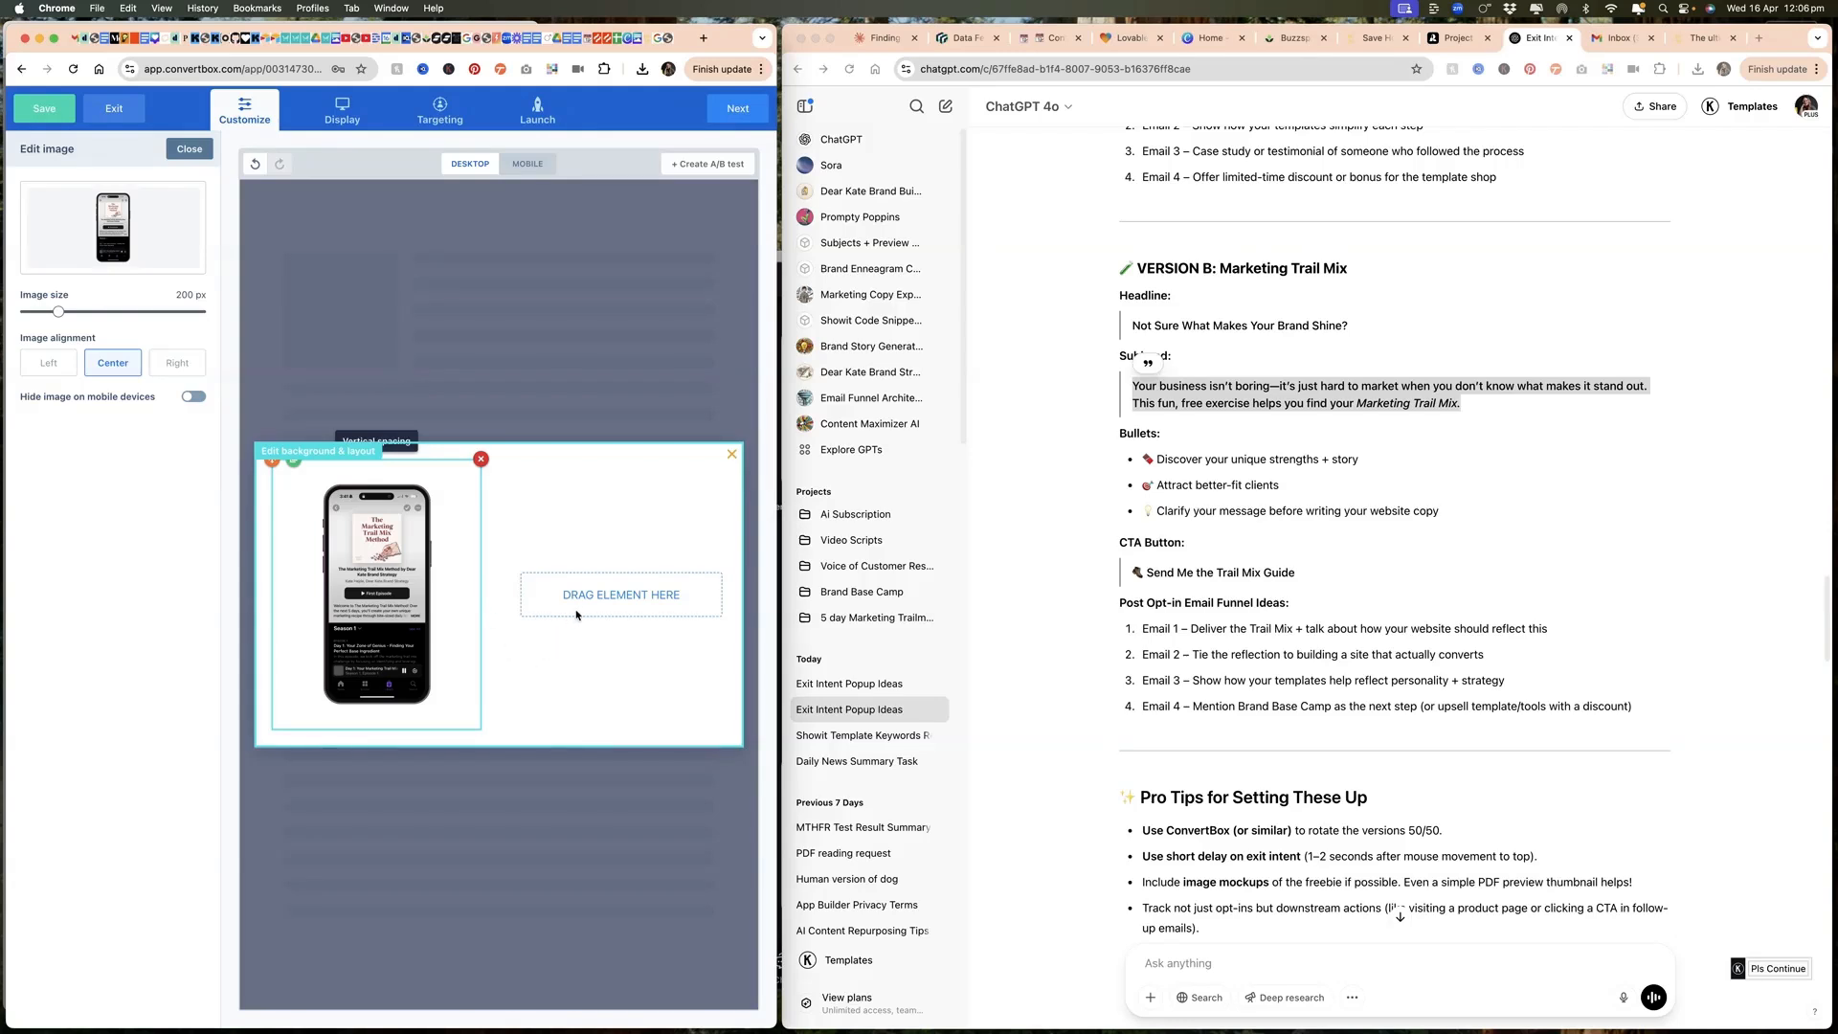
pyautogui.click(190, 148)
# Step: Add a text element to the second column and paste in the Version B headline "Not Sure What Makes Your Brand Shine?"
pyautogui.click(58, 295)
pyautogui.moveTo(58, 295); pyautogui.dragTo(623, 600)
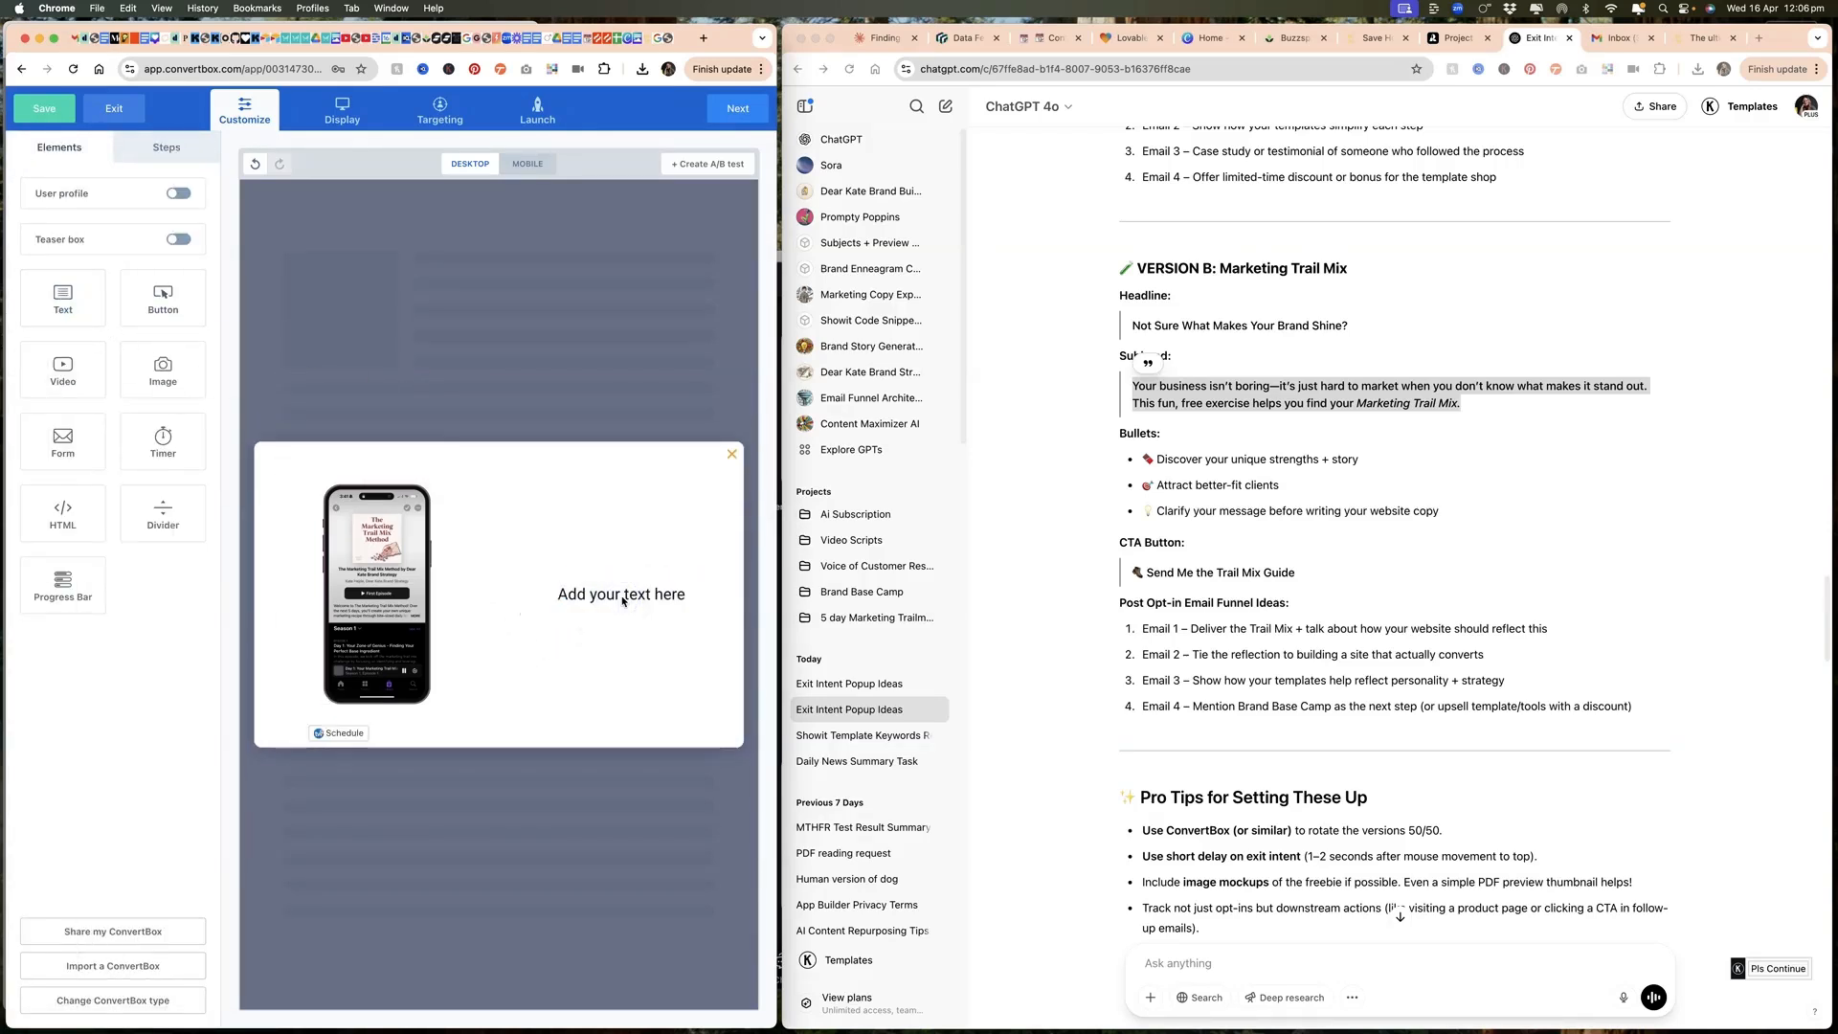
pyautogui.click(623, 600)
pyautogui.click(1215, 311)
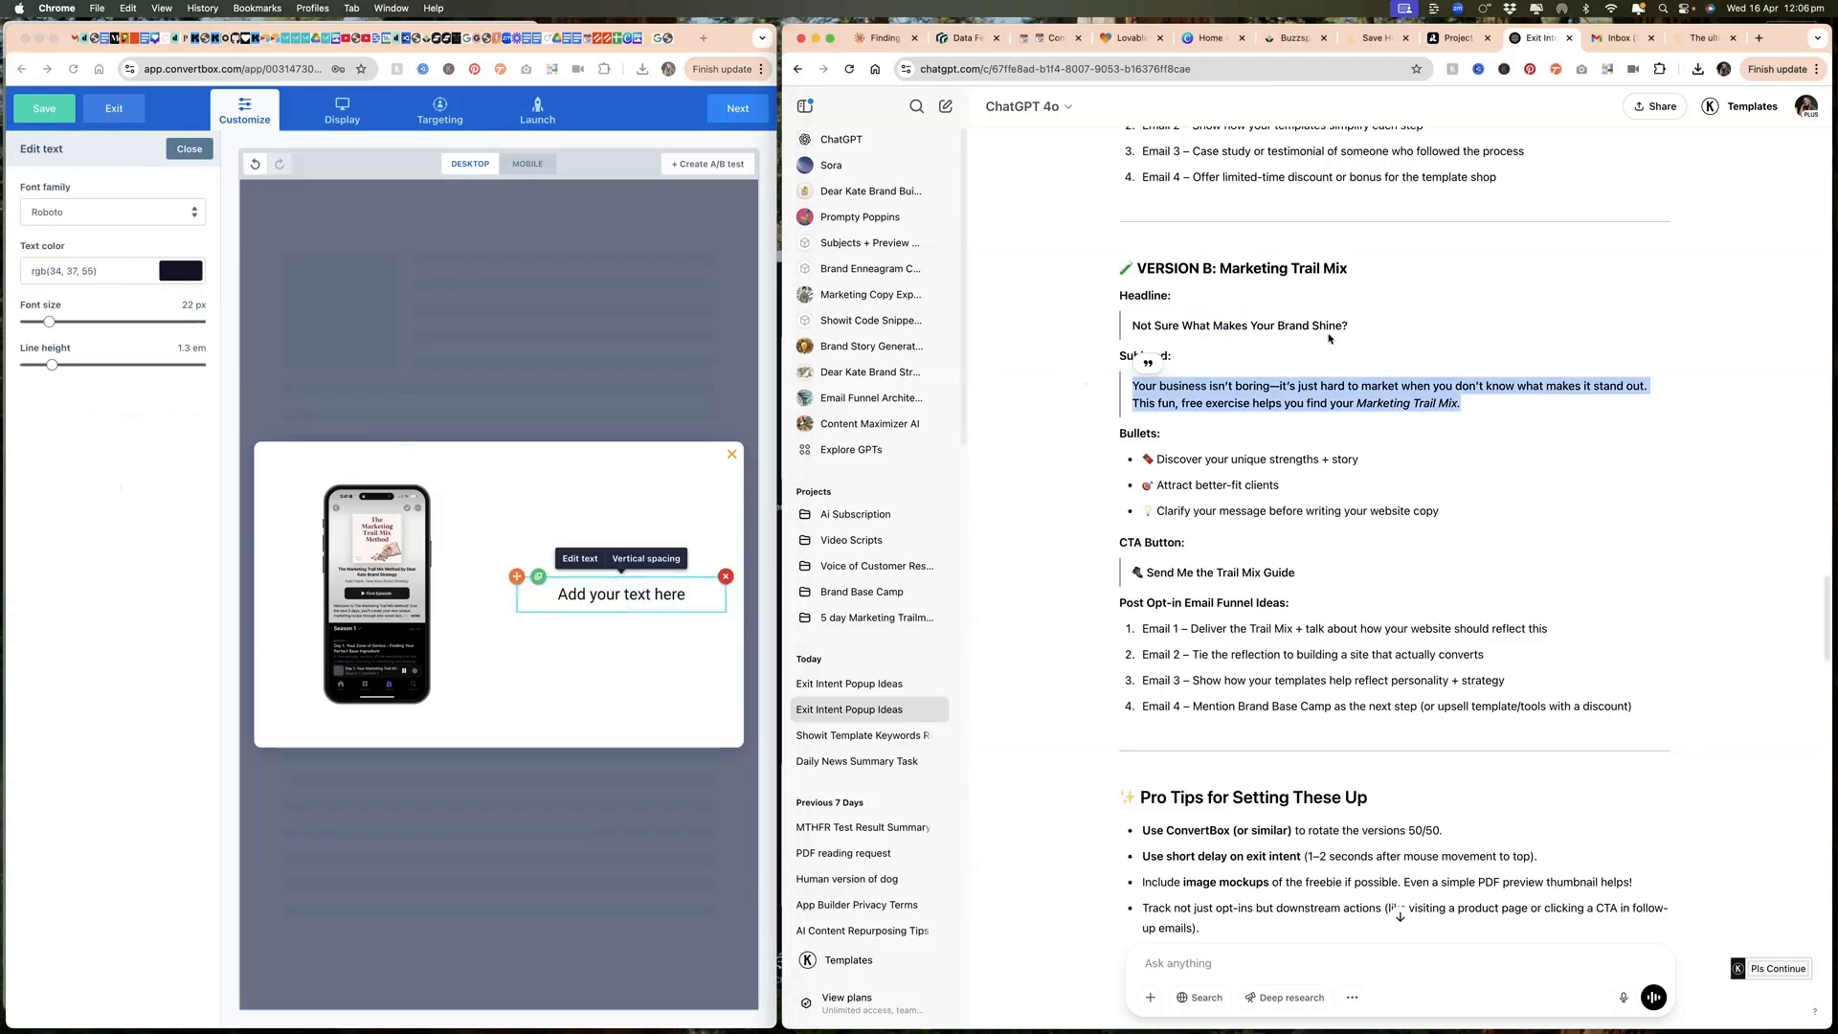
pyautogui.click(1352, 326)
pyautogui.moveTo(1352, 326); pyautogui.dragTo(1118, 326)
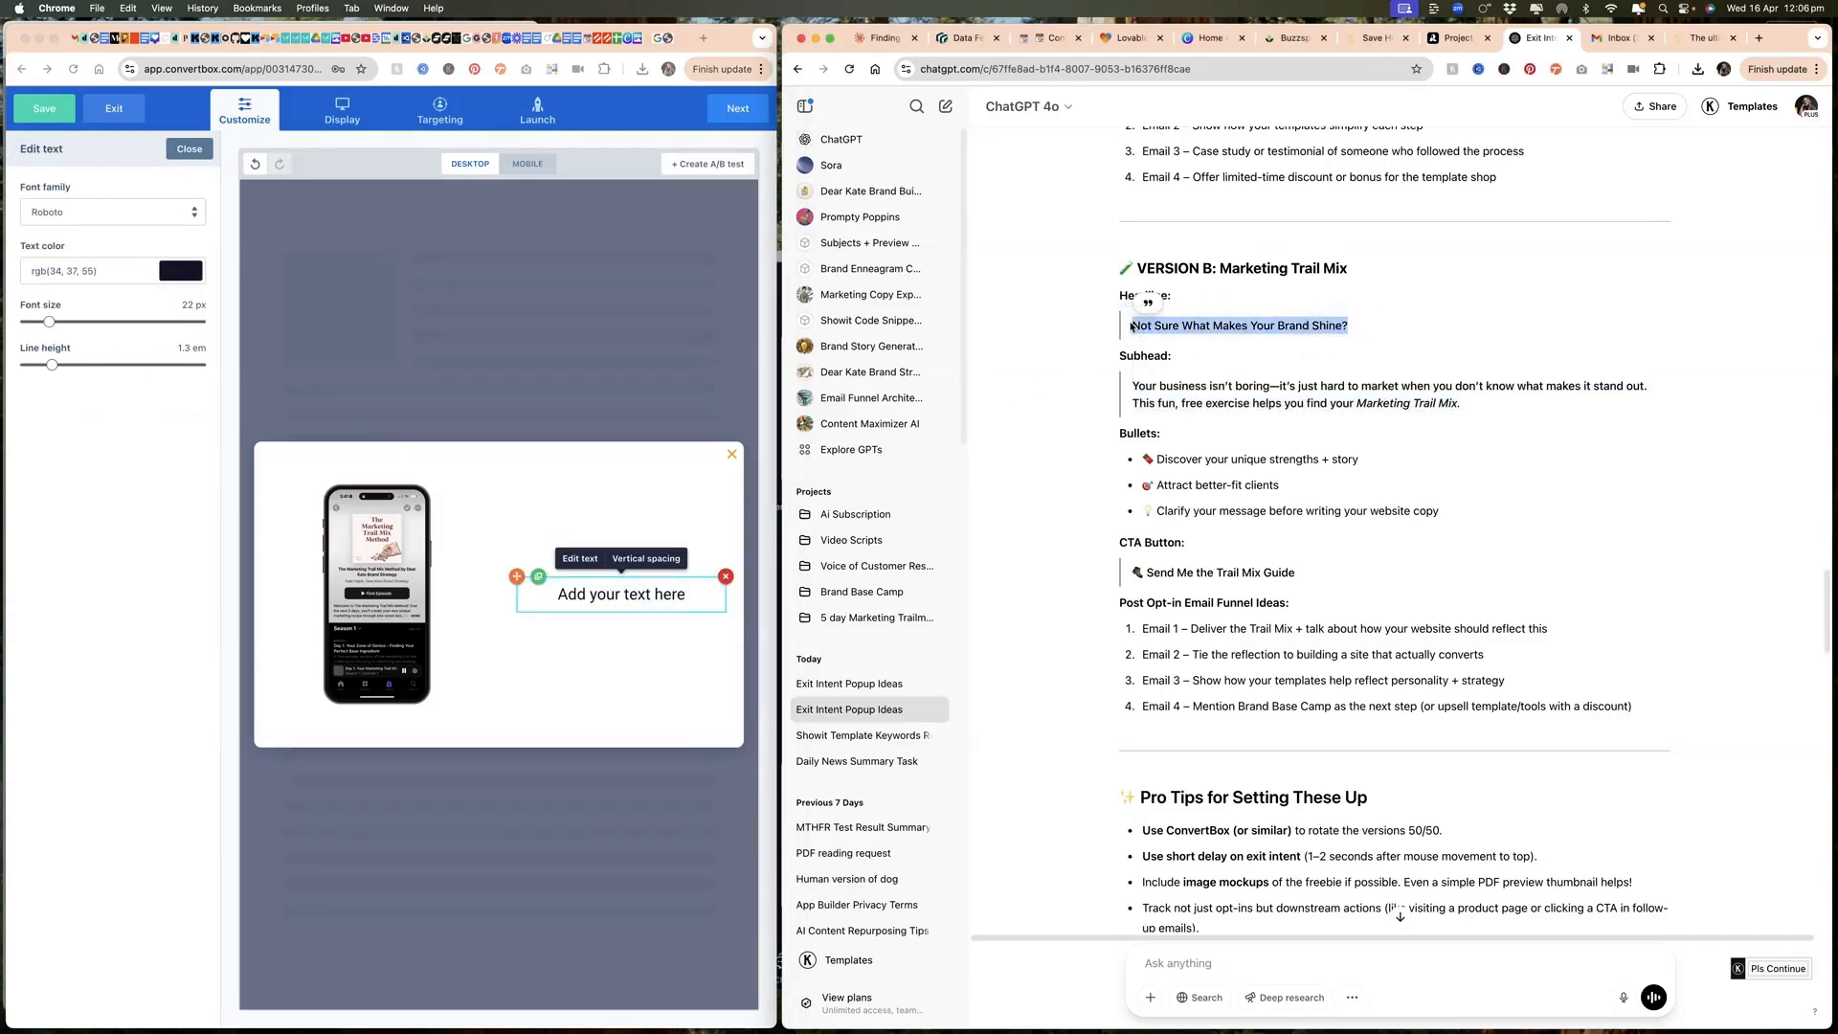
pyautogui.click(586, 601)
pyautogui.click(587, 598)
pyautogui.press('super+v')
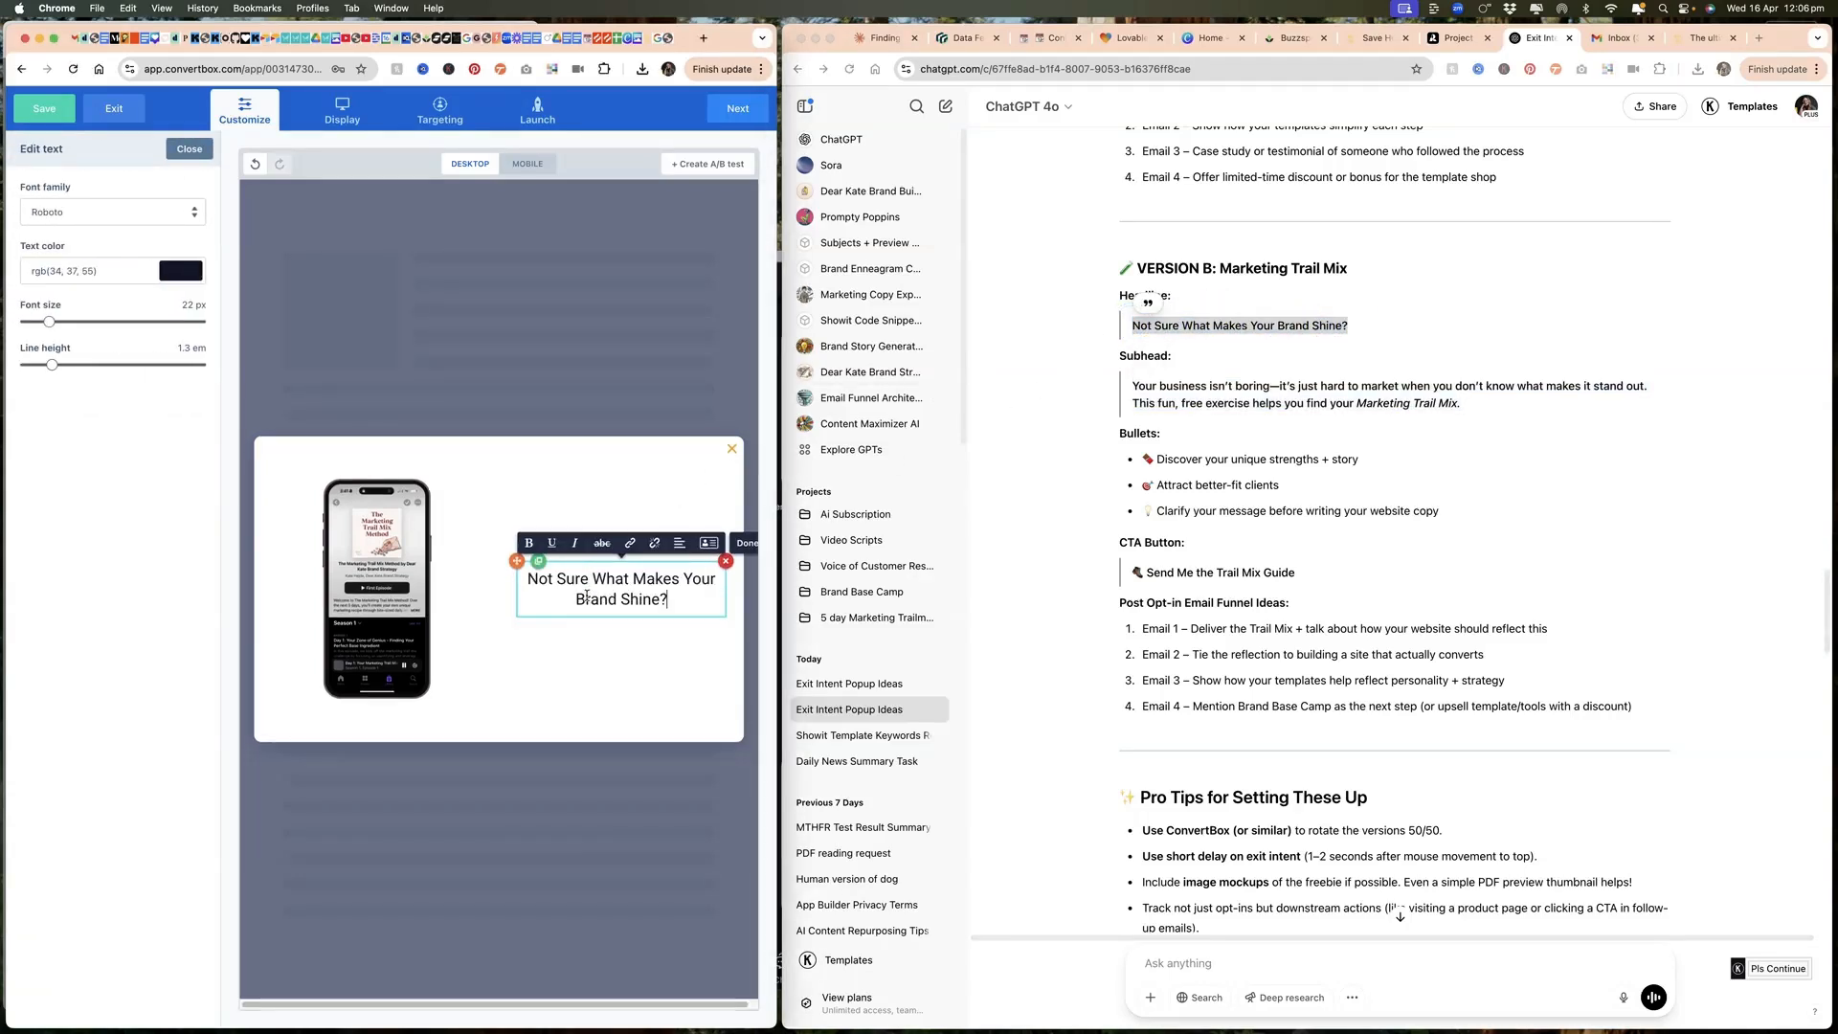
# Step: Set the headline's font to Playfair Display and its text color to #9b4747 from the DKBS brand palette
pyautogui.click(86, 205)
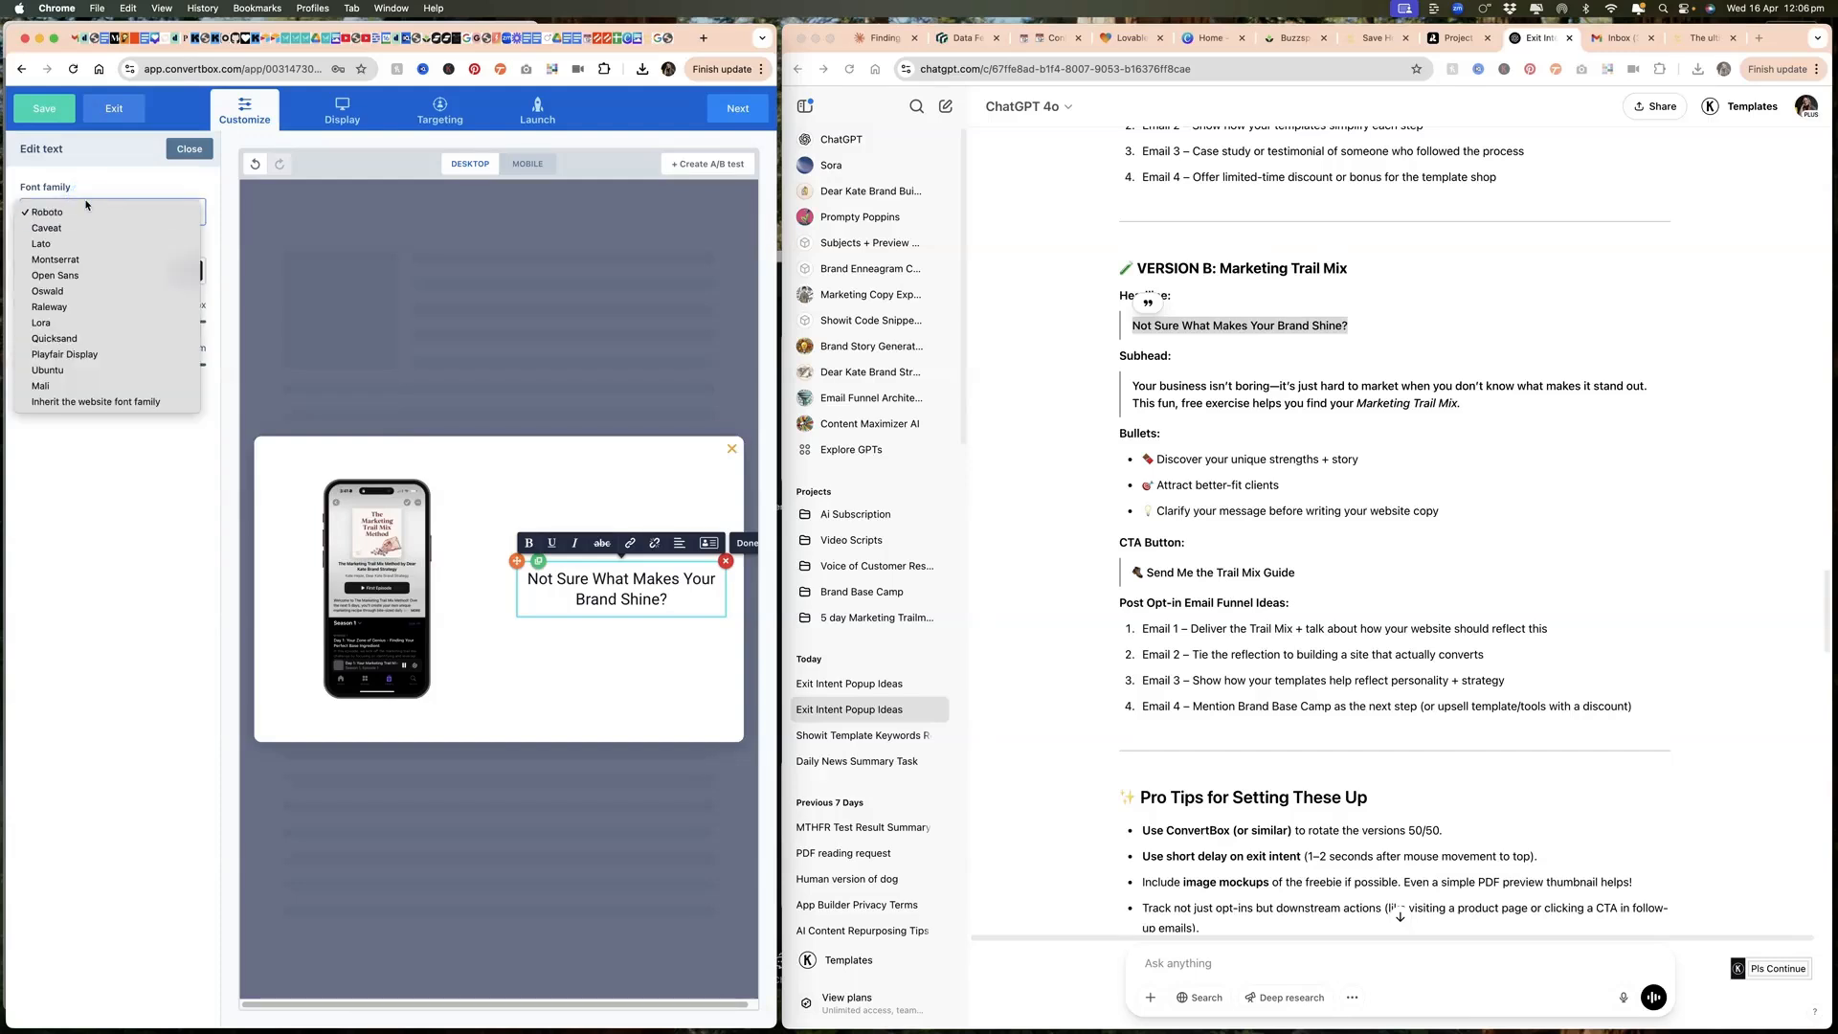
pyautogui.click(69, 356)
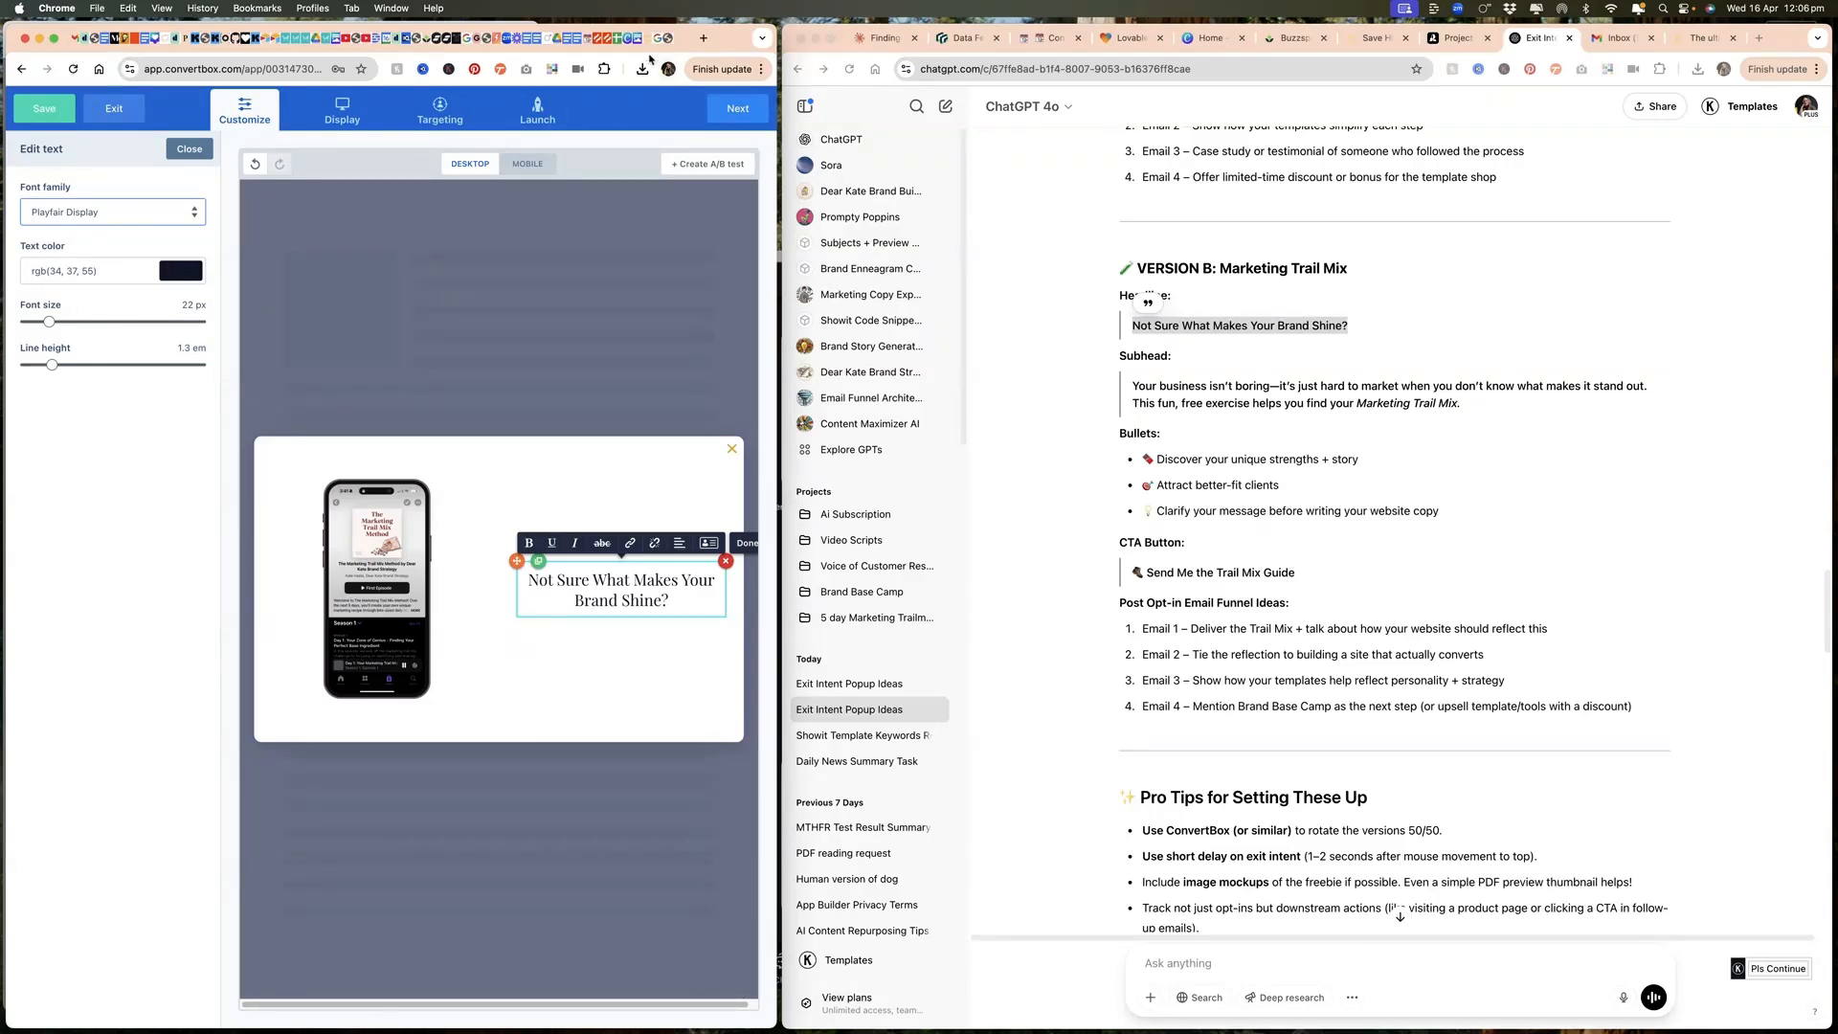
pyautogui.click(552, 69)
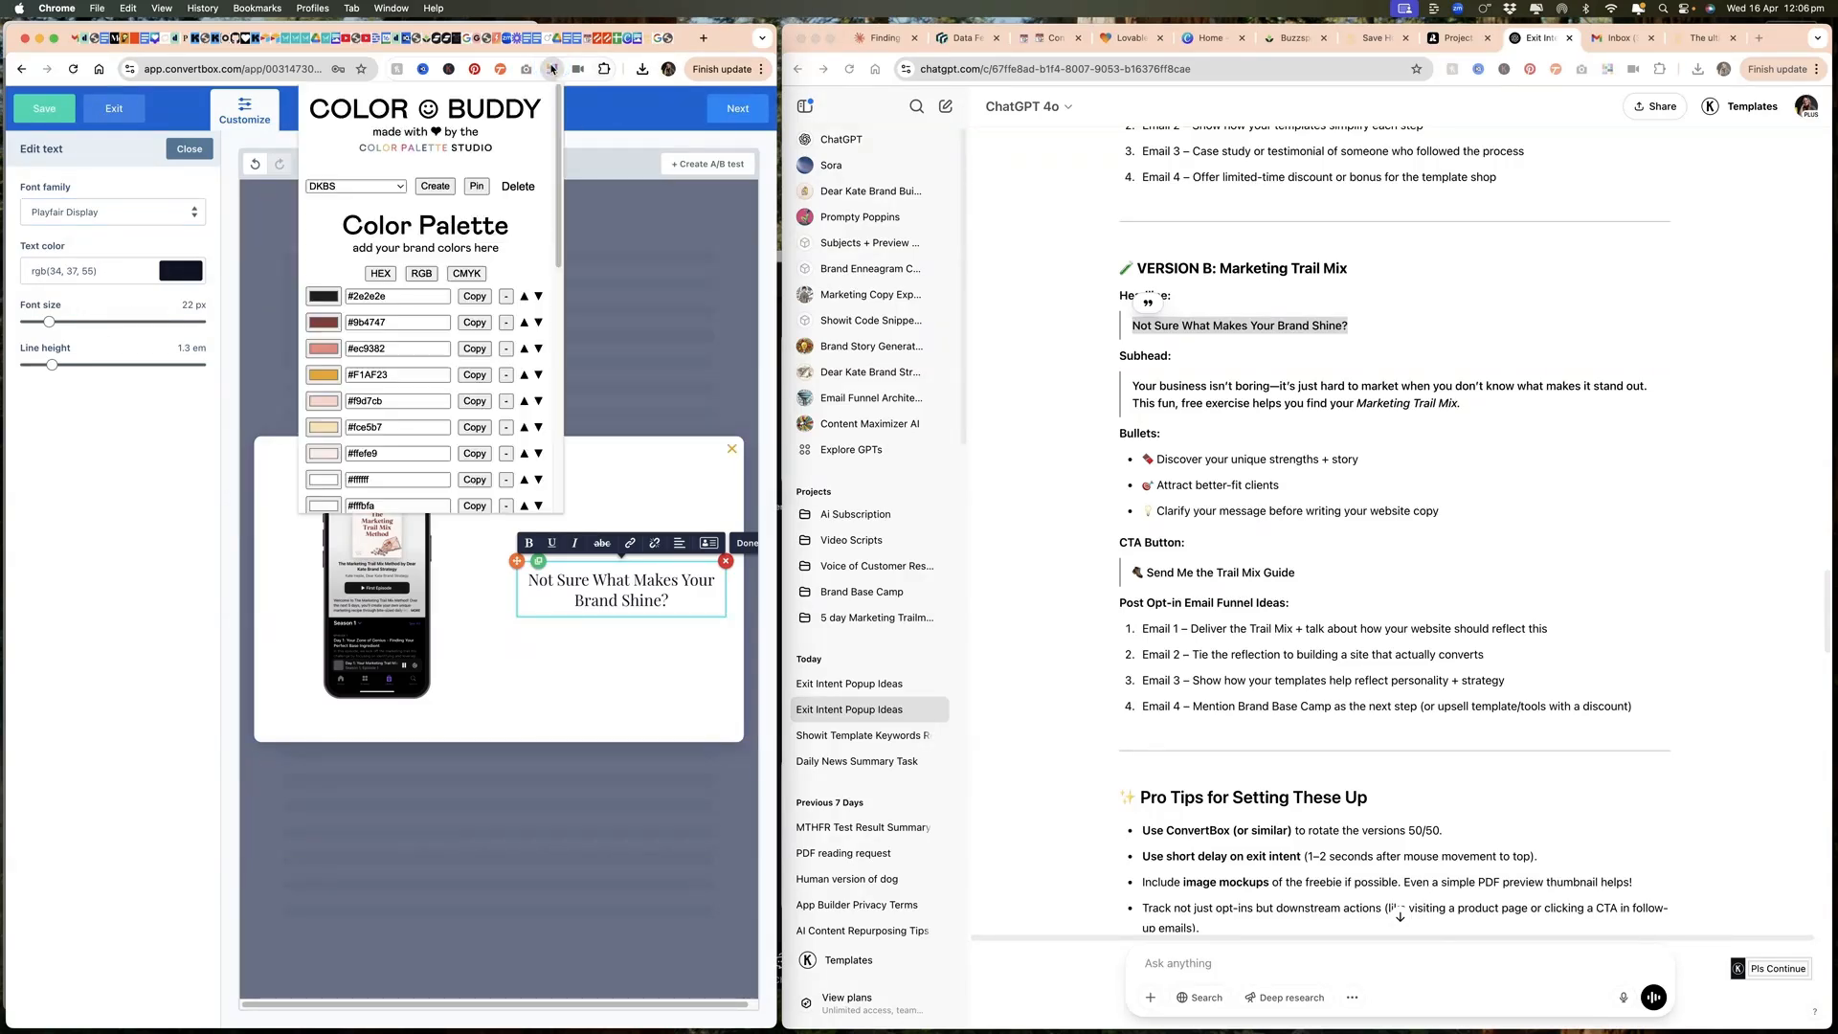
pyautogui.click(475, 323)
pyautogui.click(168, 275)
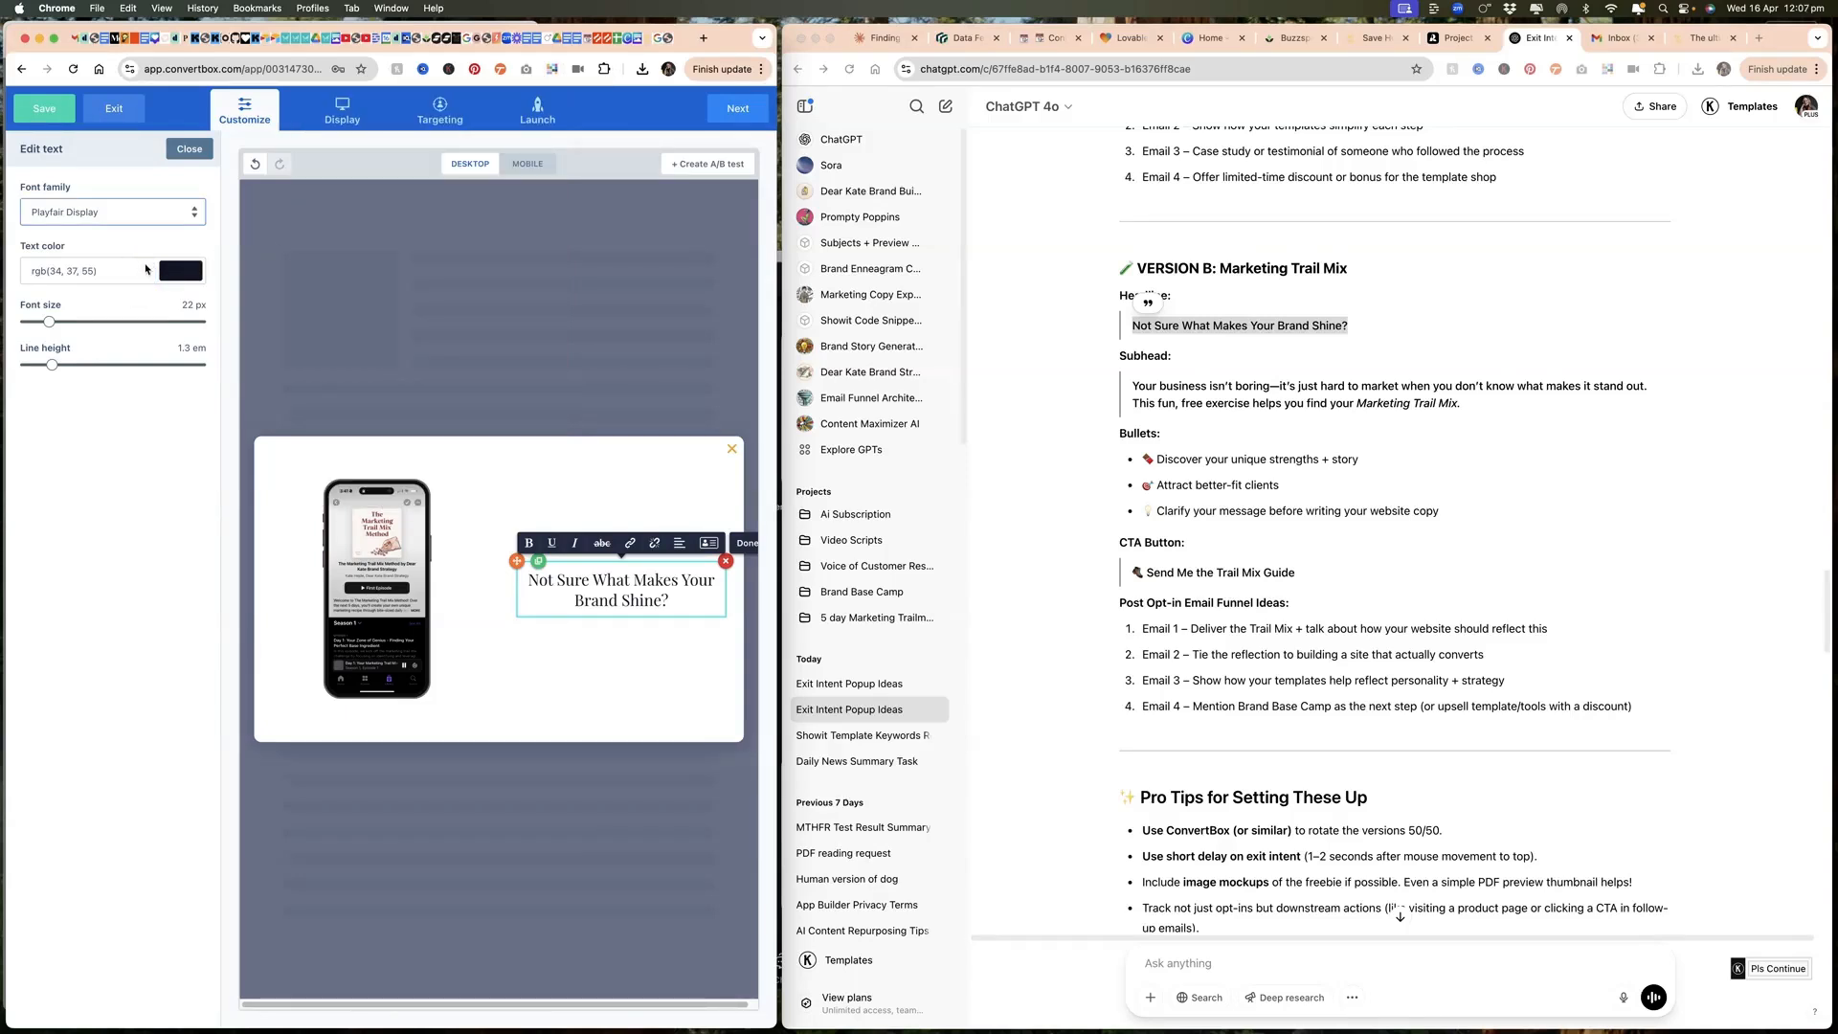
pyautogui.click(181, 271)
pyautogui.tripleClick(90, 519)
pyautogui.press('super+v')
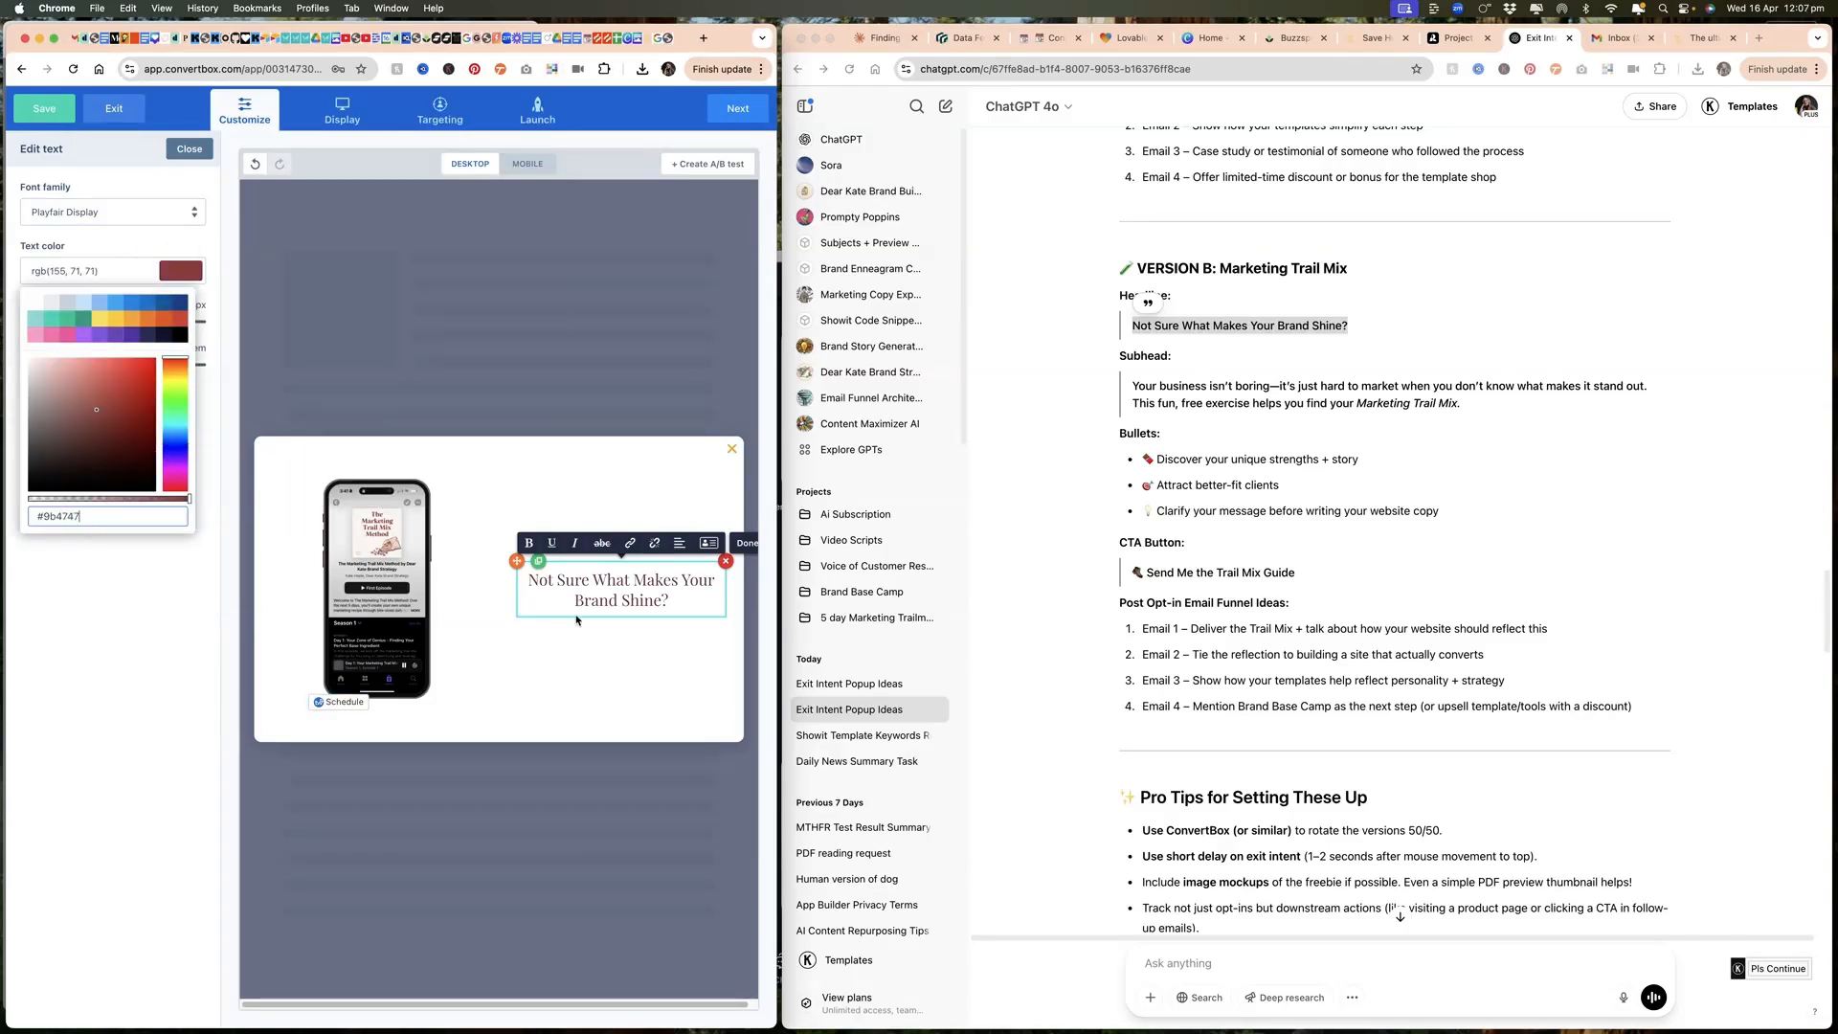
pyautogui.click(562, 631)
pyautogui.click(650, 550)
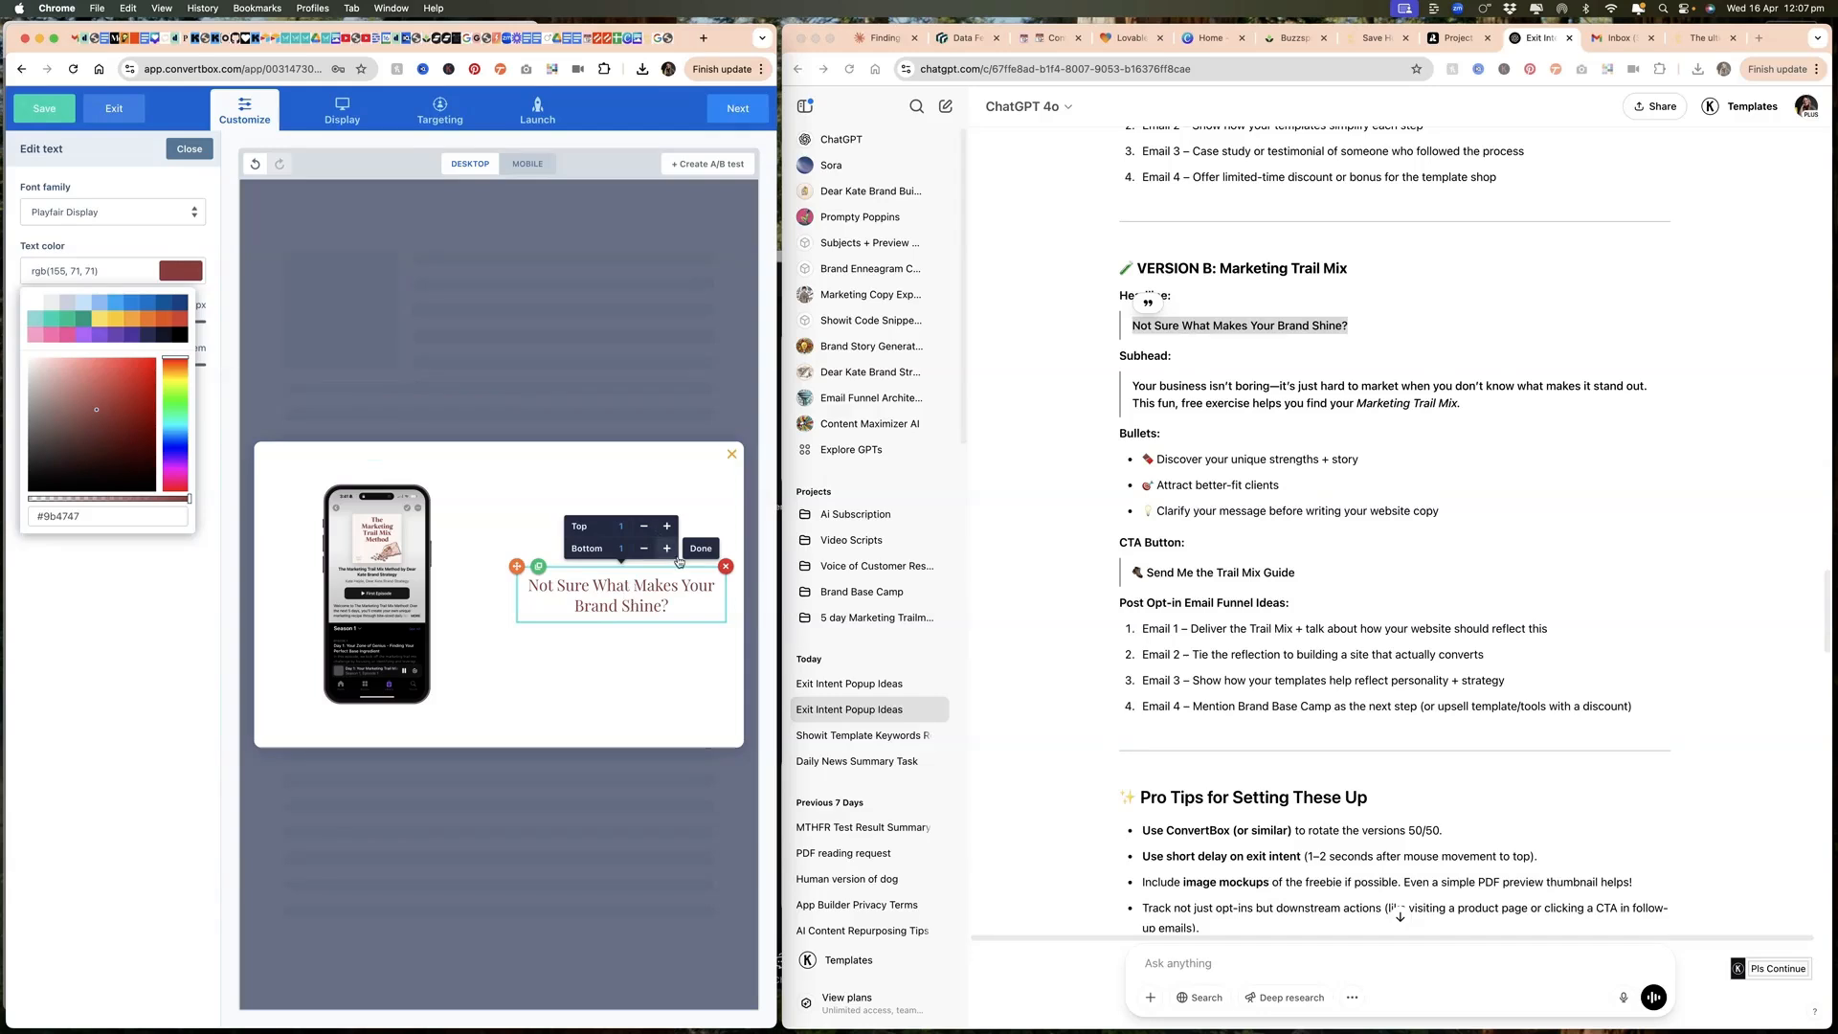
pyautogui.click(701, 548)
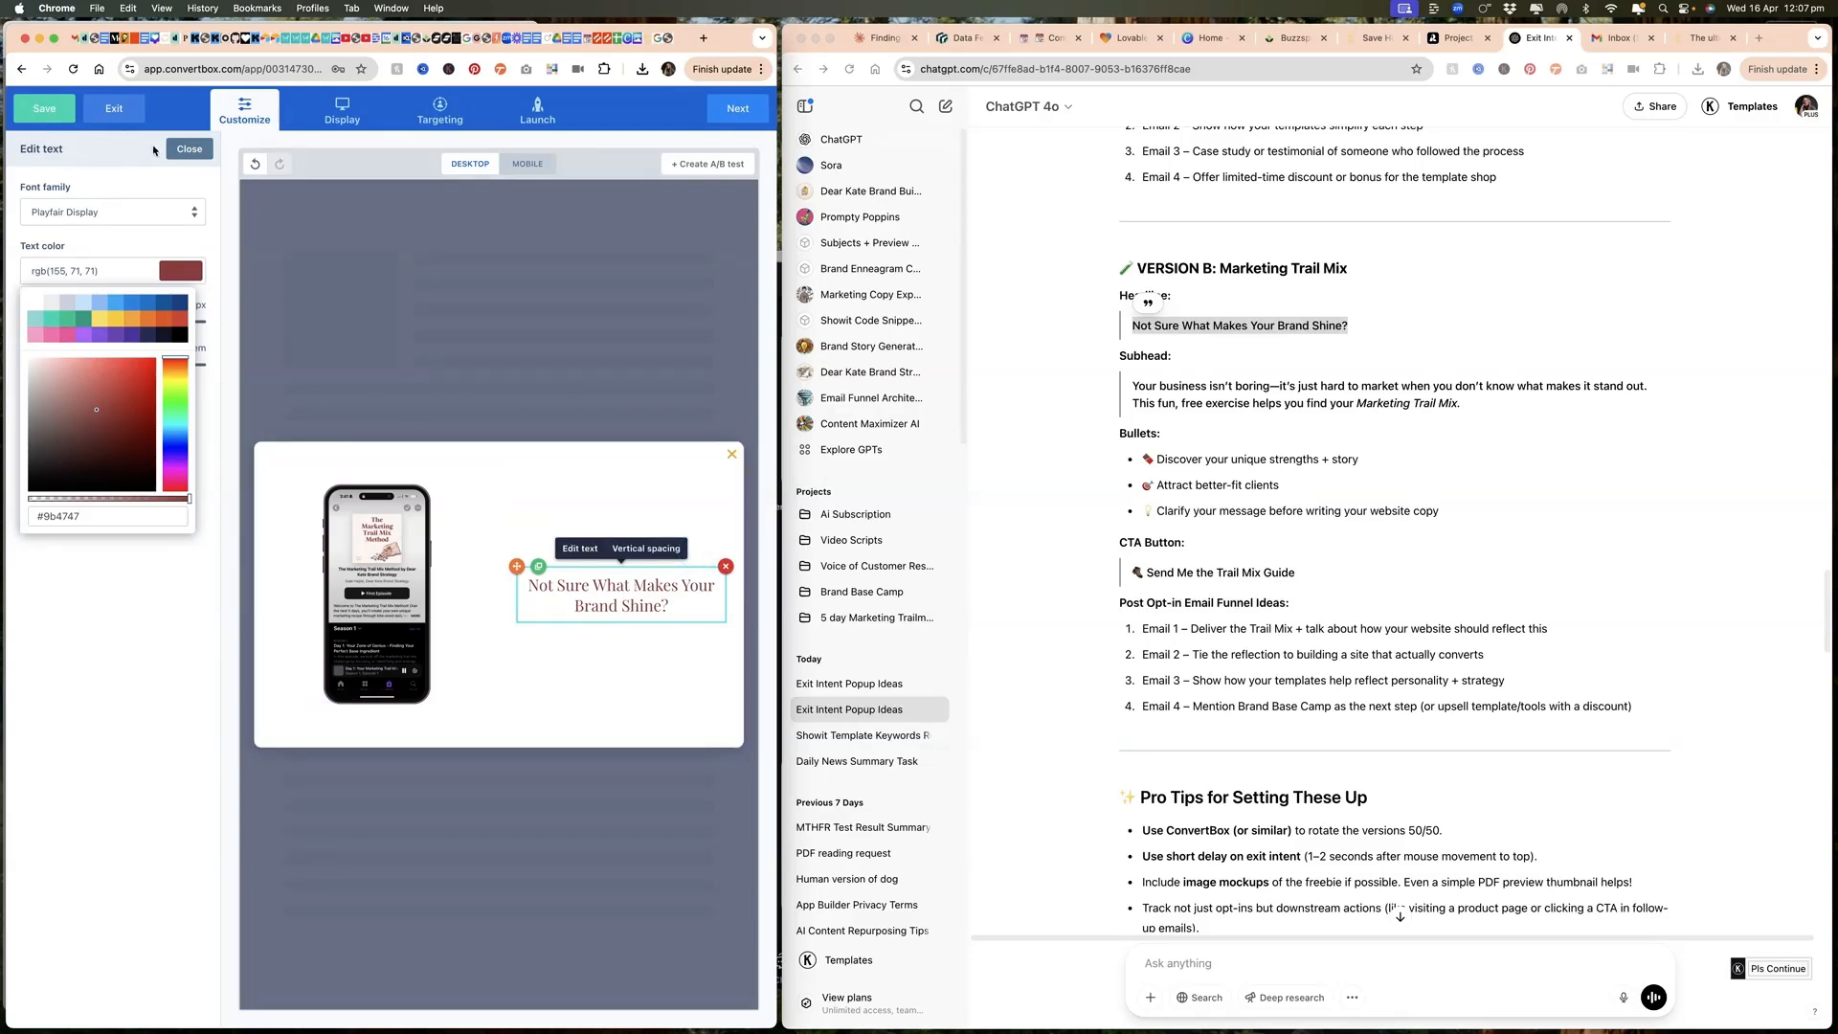
# Step: Add a text element below the headline, paste in the Version B subhead, and set its font size to 18 px
pyautogui.click(189, 148)
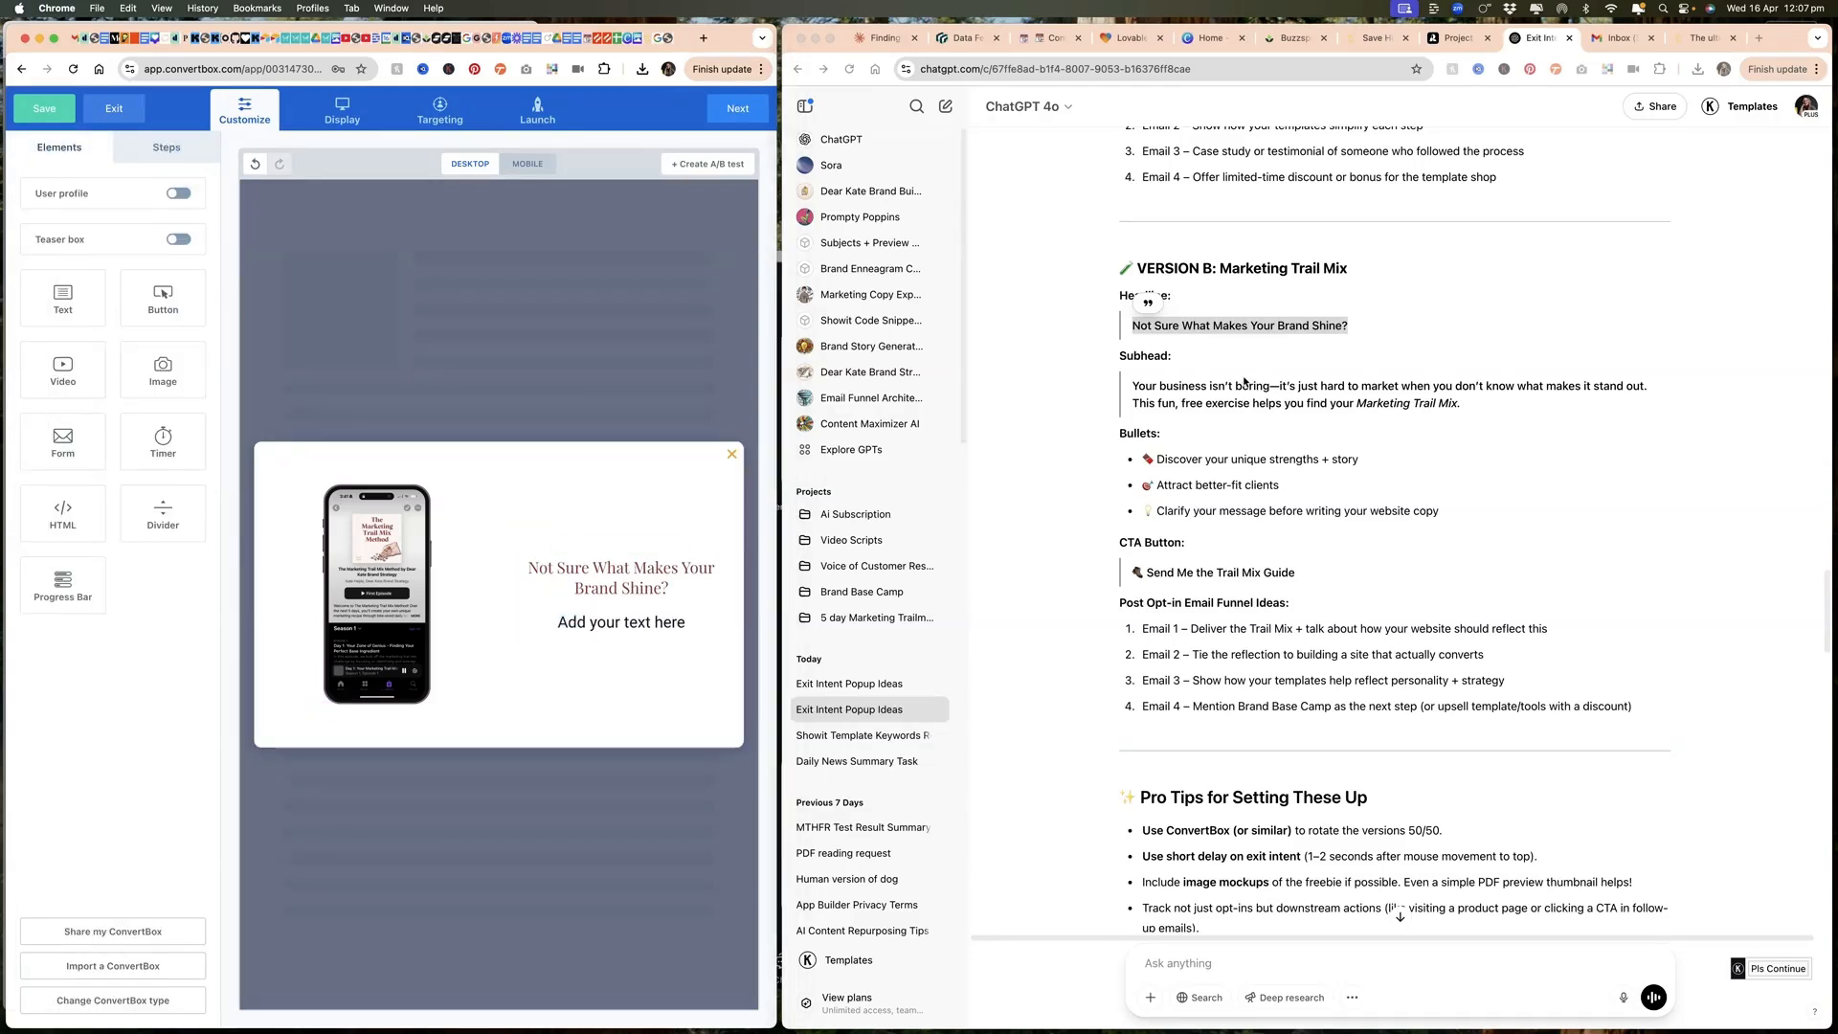
pyautogui.moveTo(1466, 421); pyautogui.dragTo(1132, 384)
pyautogui.press('super+c')
pyautogui.click(621, 622)
pyautogui.press('super+v')
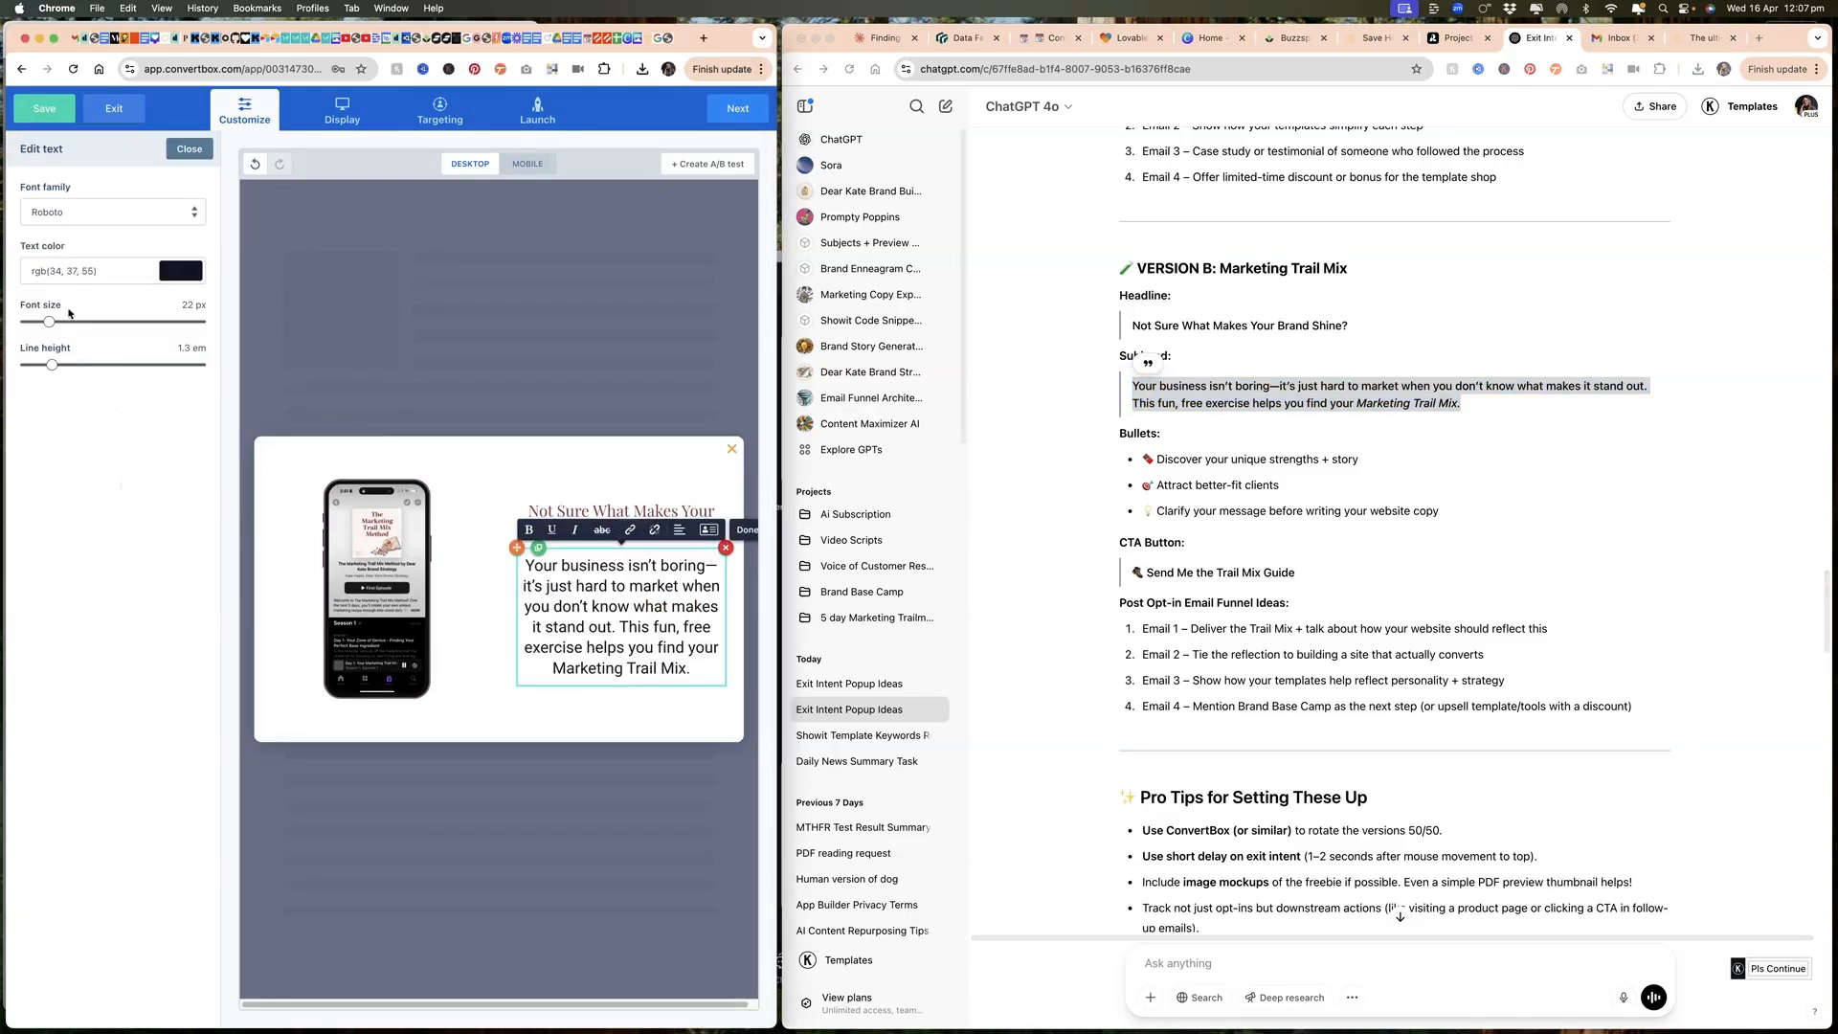
pyautogui.moveTo(48, 326); pyautogui.dragTo(41, 326)
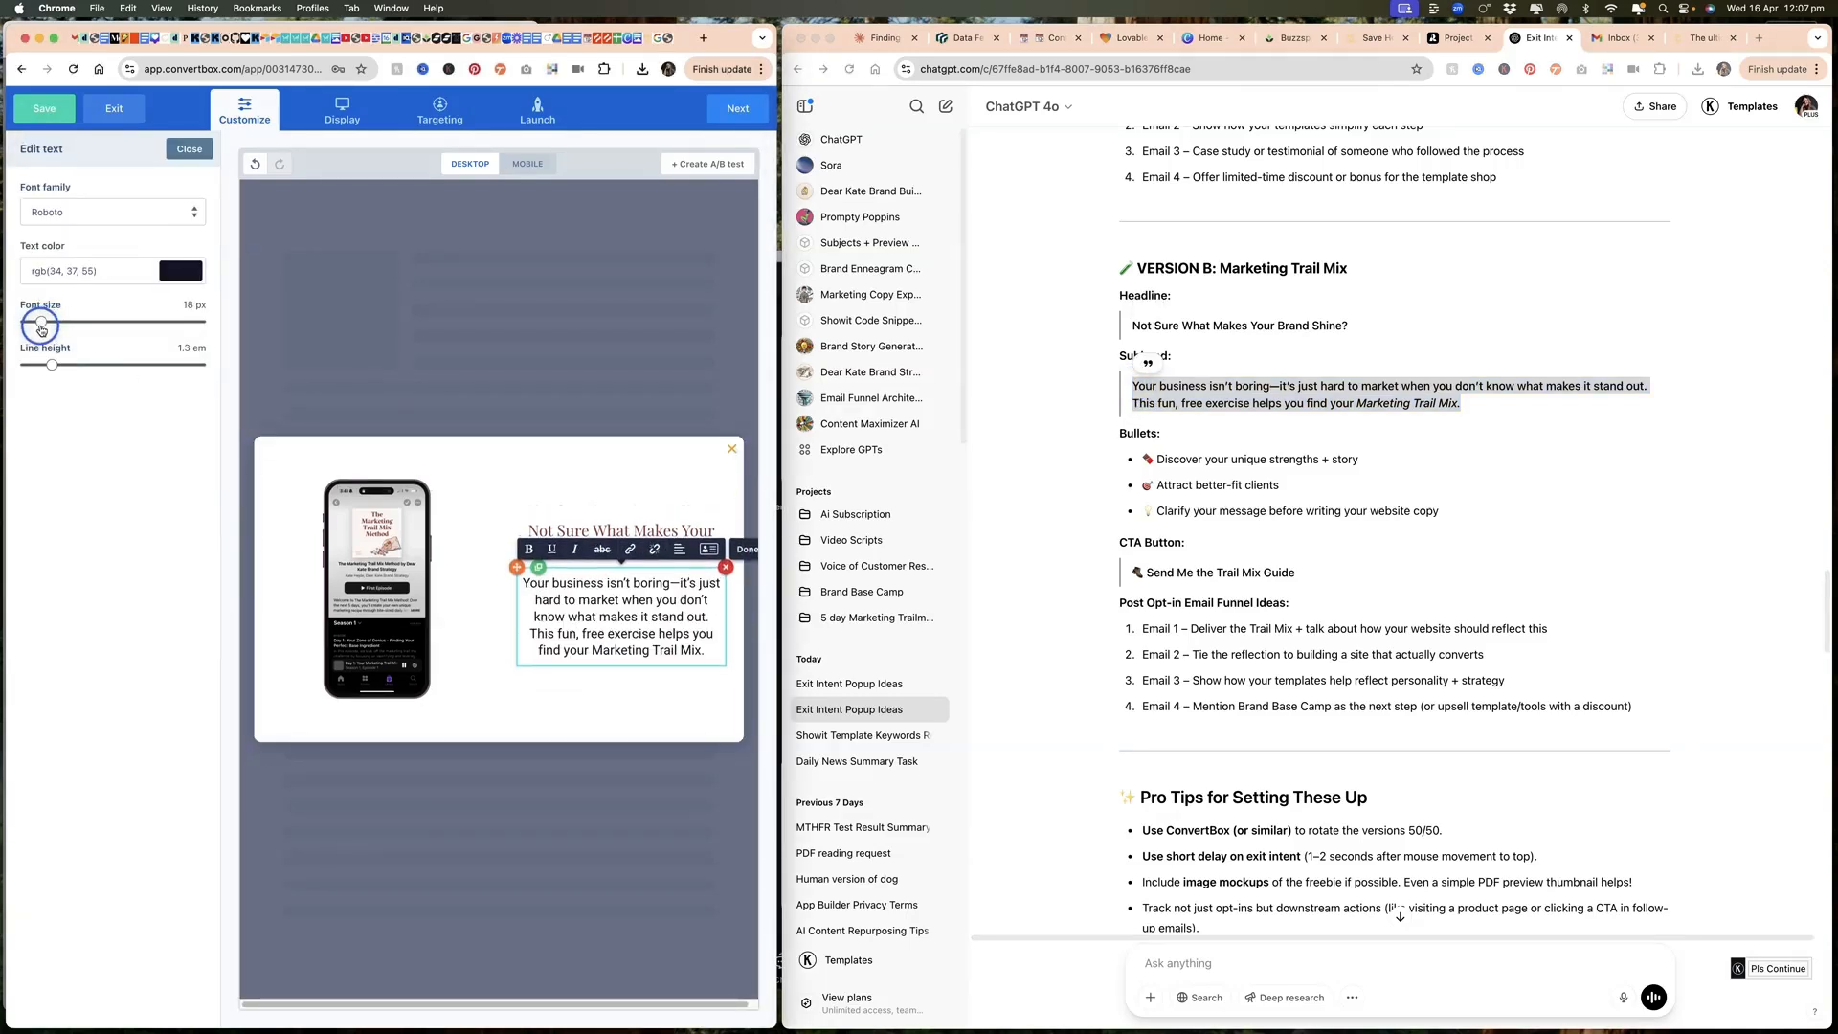
# Step: Copy the three Version B bullets from ChatGPT into a new text element below the subhead
pyautogui.moveTo(1441, 512); pyautogui.dragTo(1099, 463)
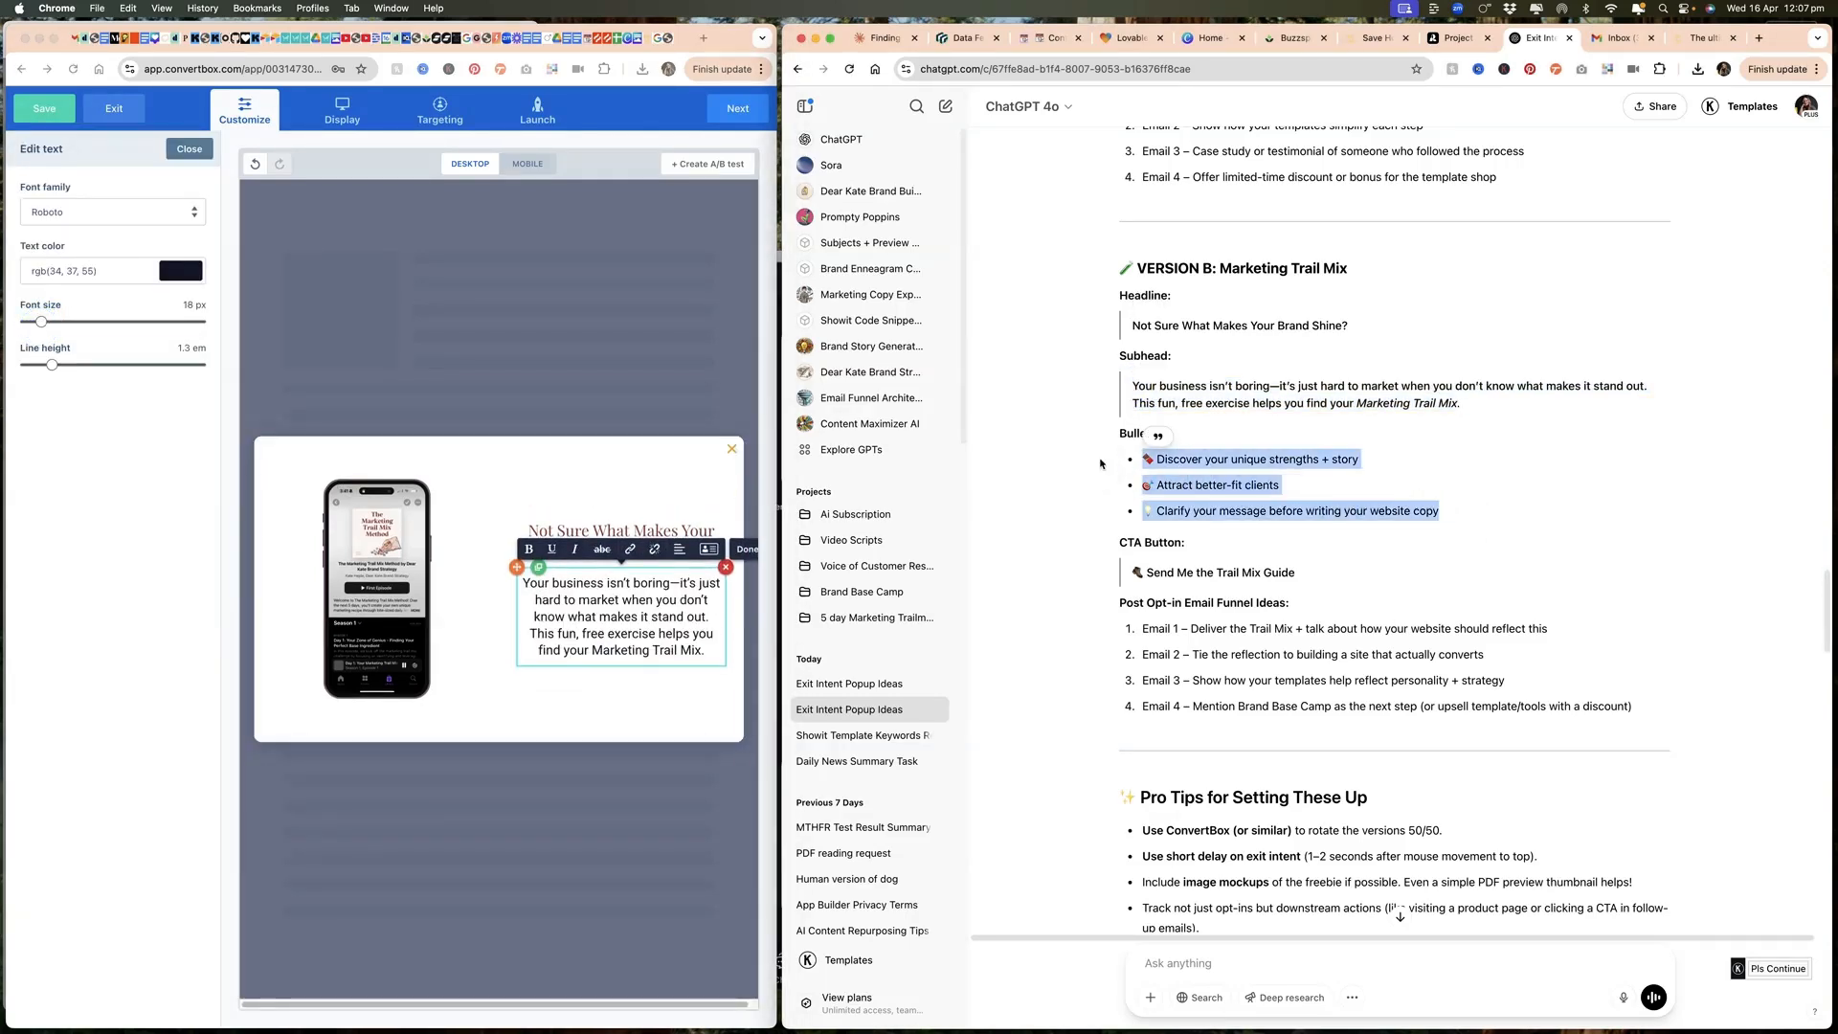
pyautogui.click(164, 160)
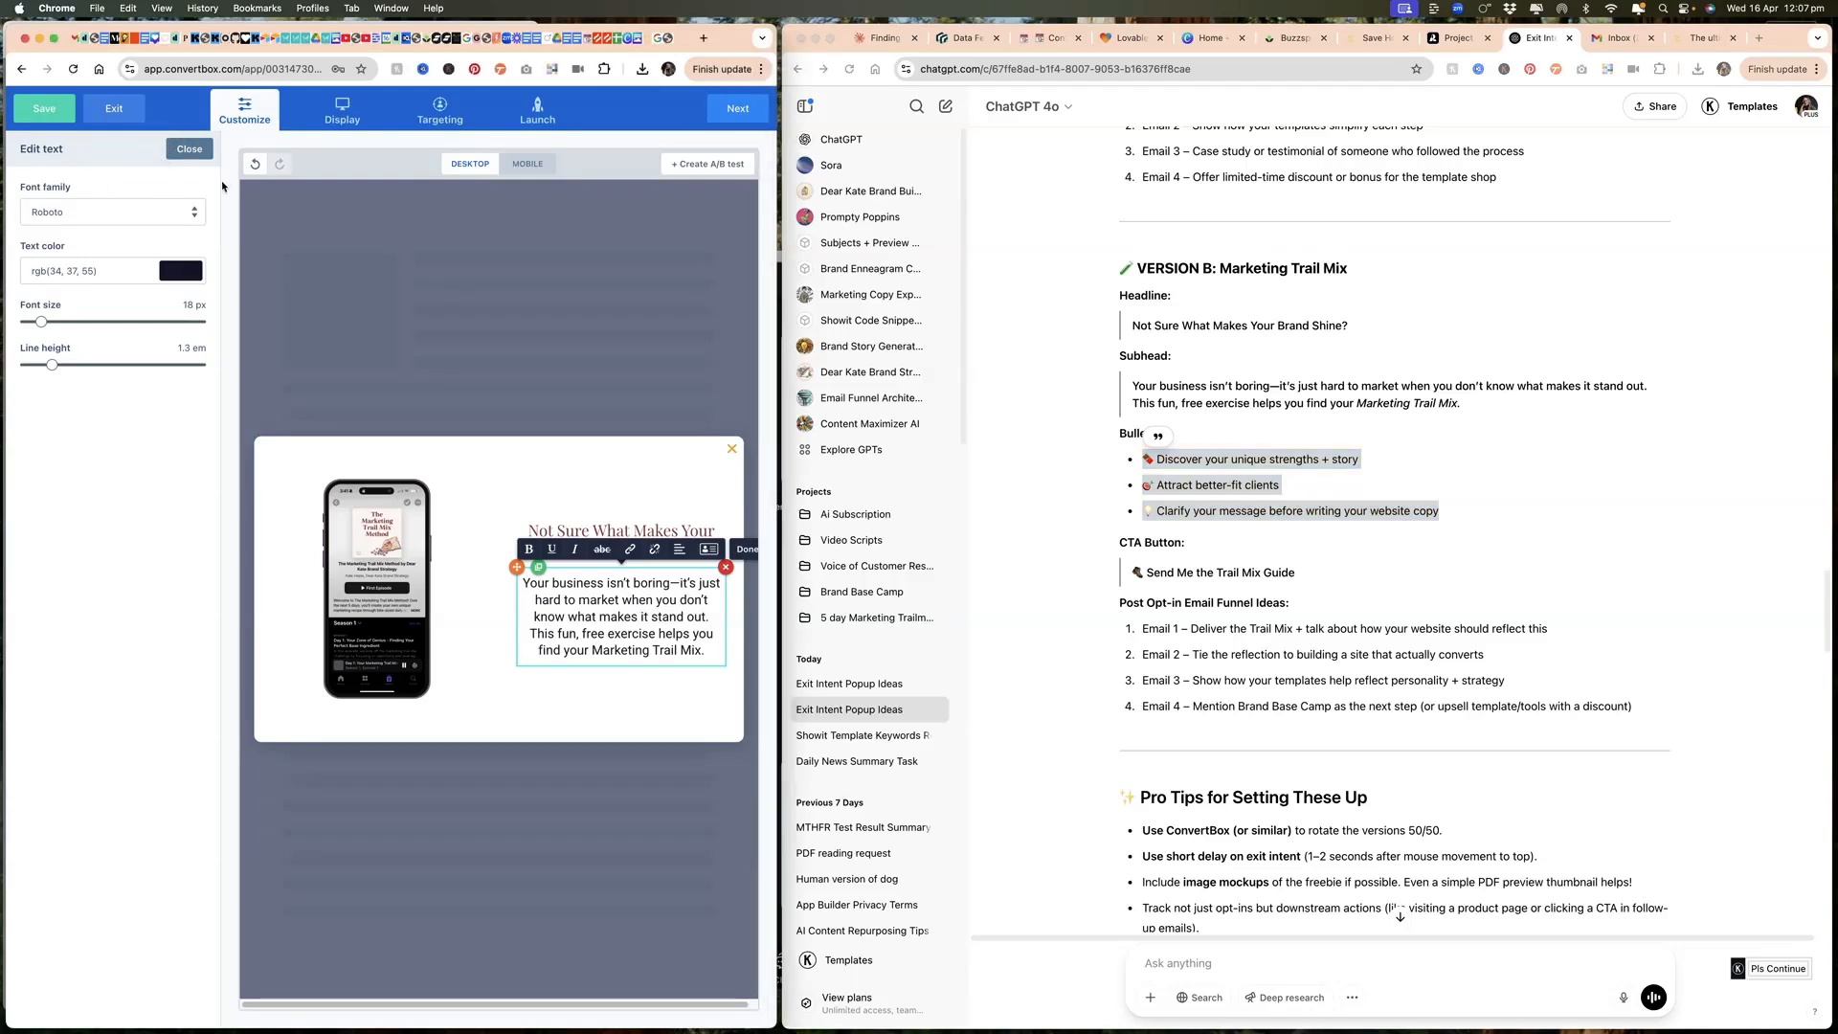
pyautogui.click(640, 674)
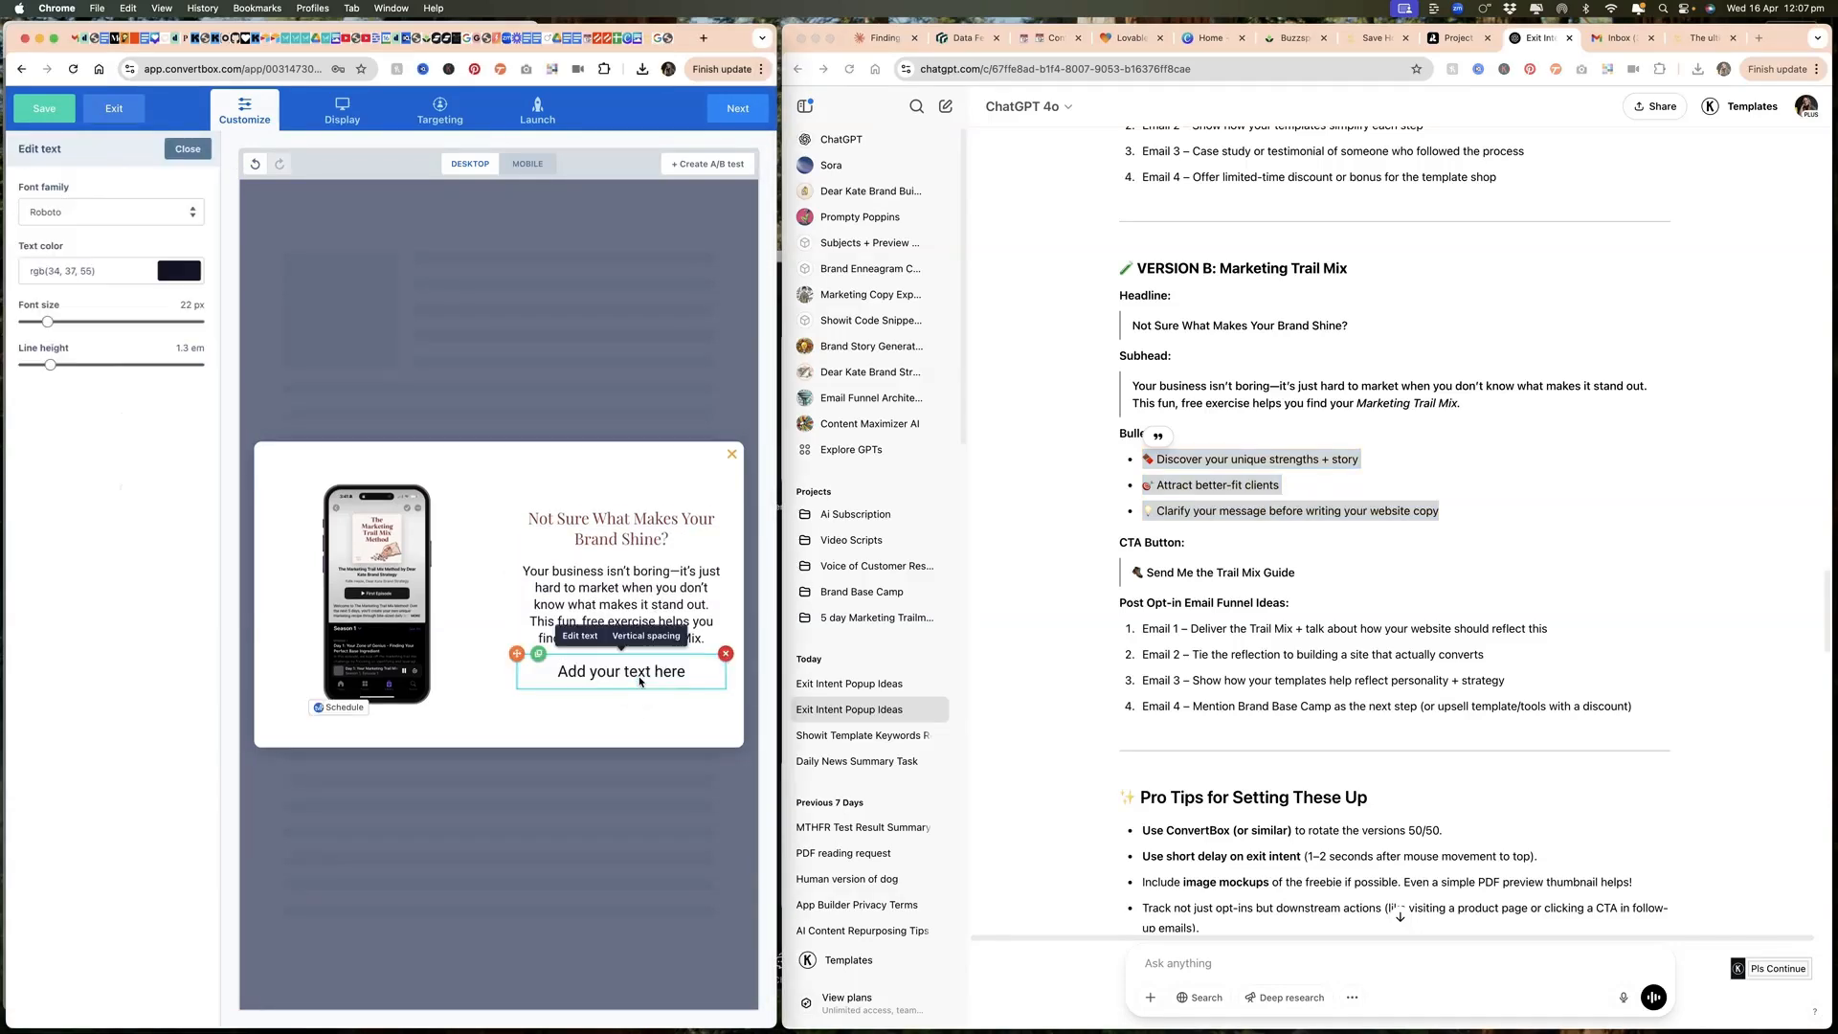
pyautogui.press('super+a')
pyautogui.press('super+v')
pyautogui.click(652, 640)
pyautogui.press('Return')
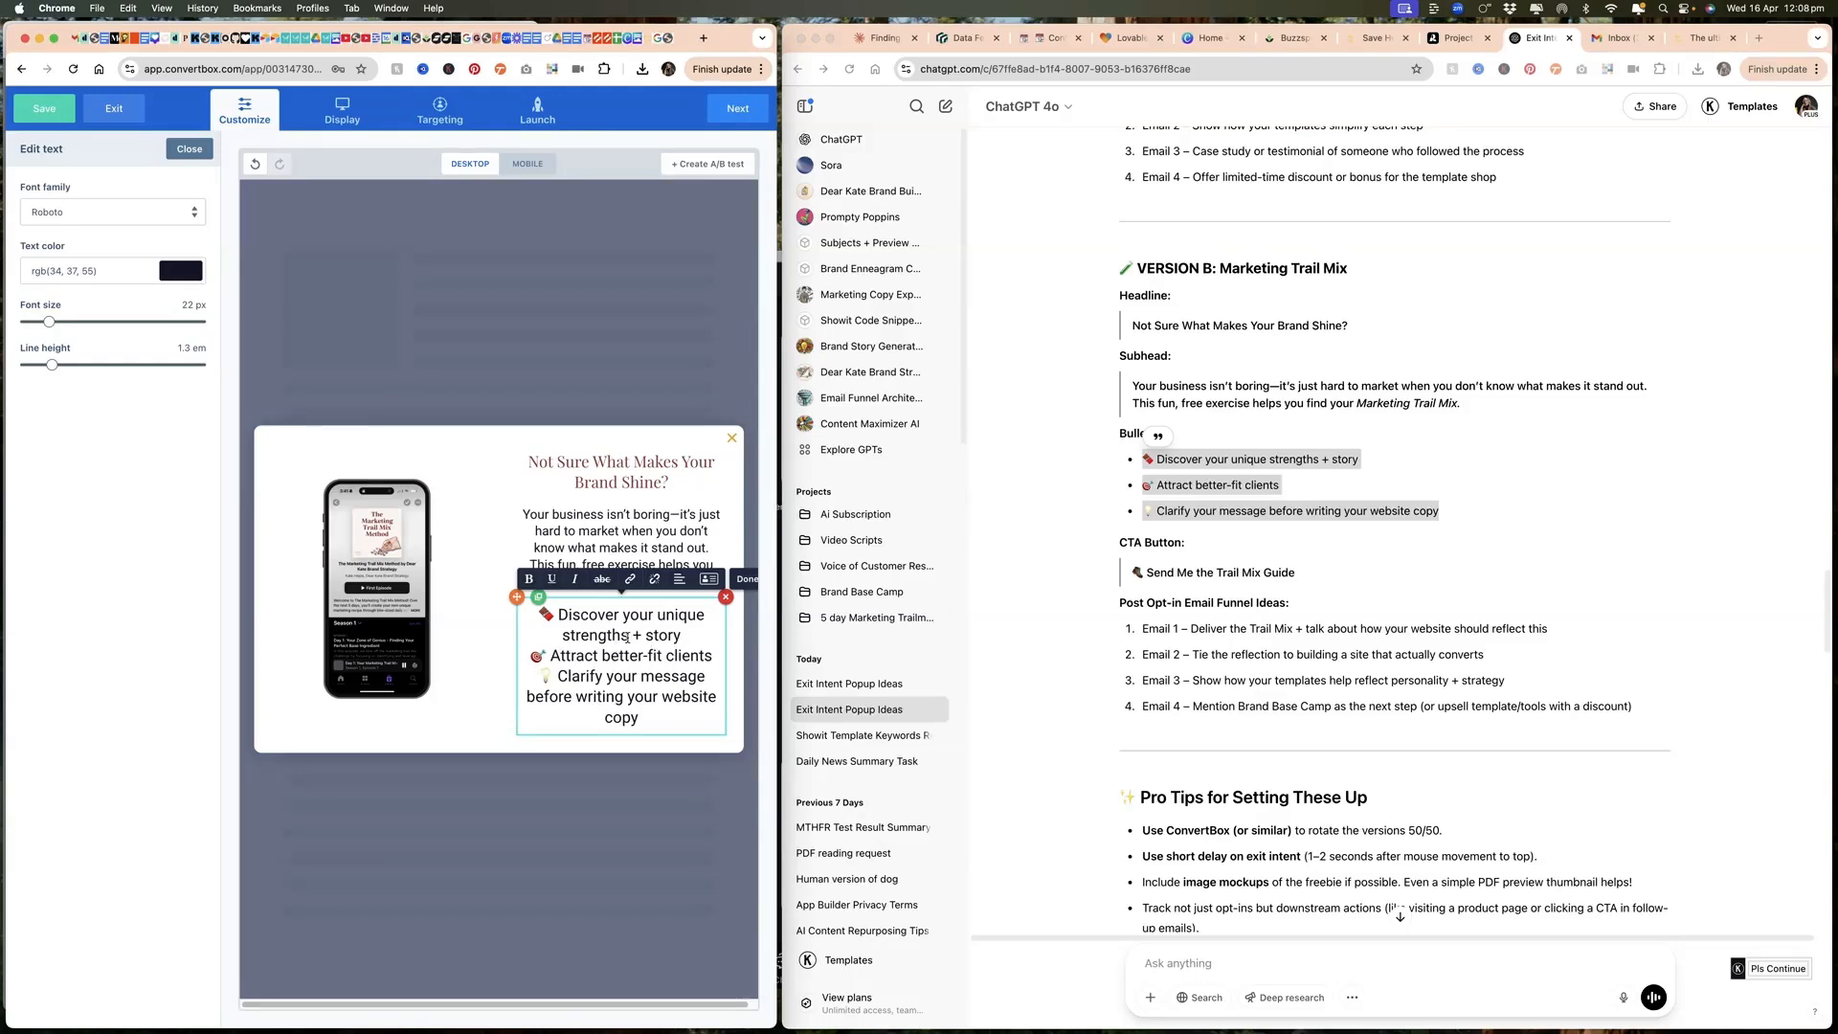
# Step: Left-align the bullet text and set its font size to 16 px
pyautogui.moveTo(524, 613); pyautogui.dragTo(640, 720)
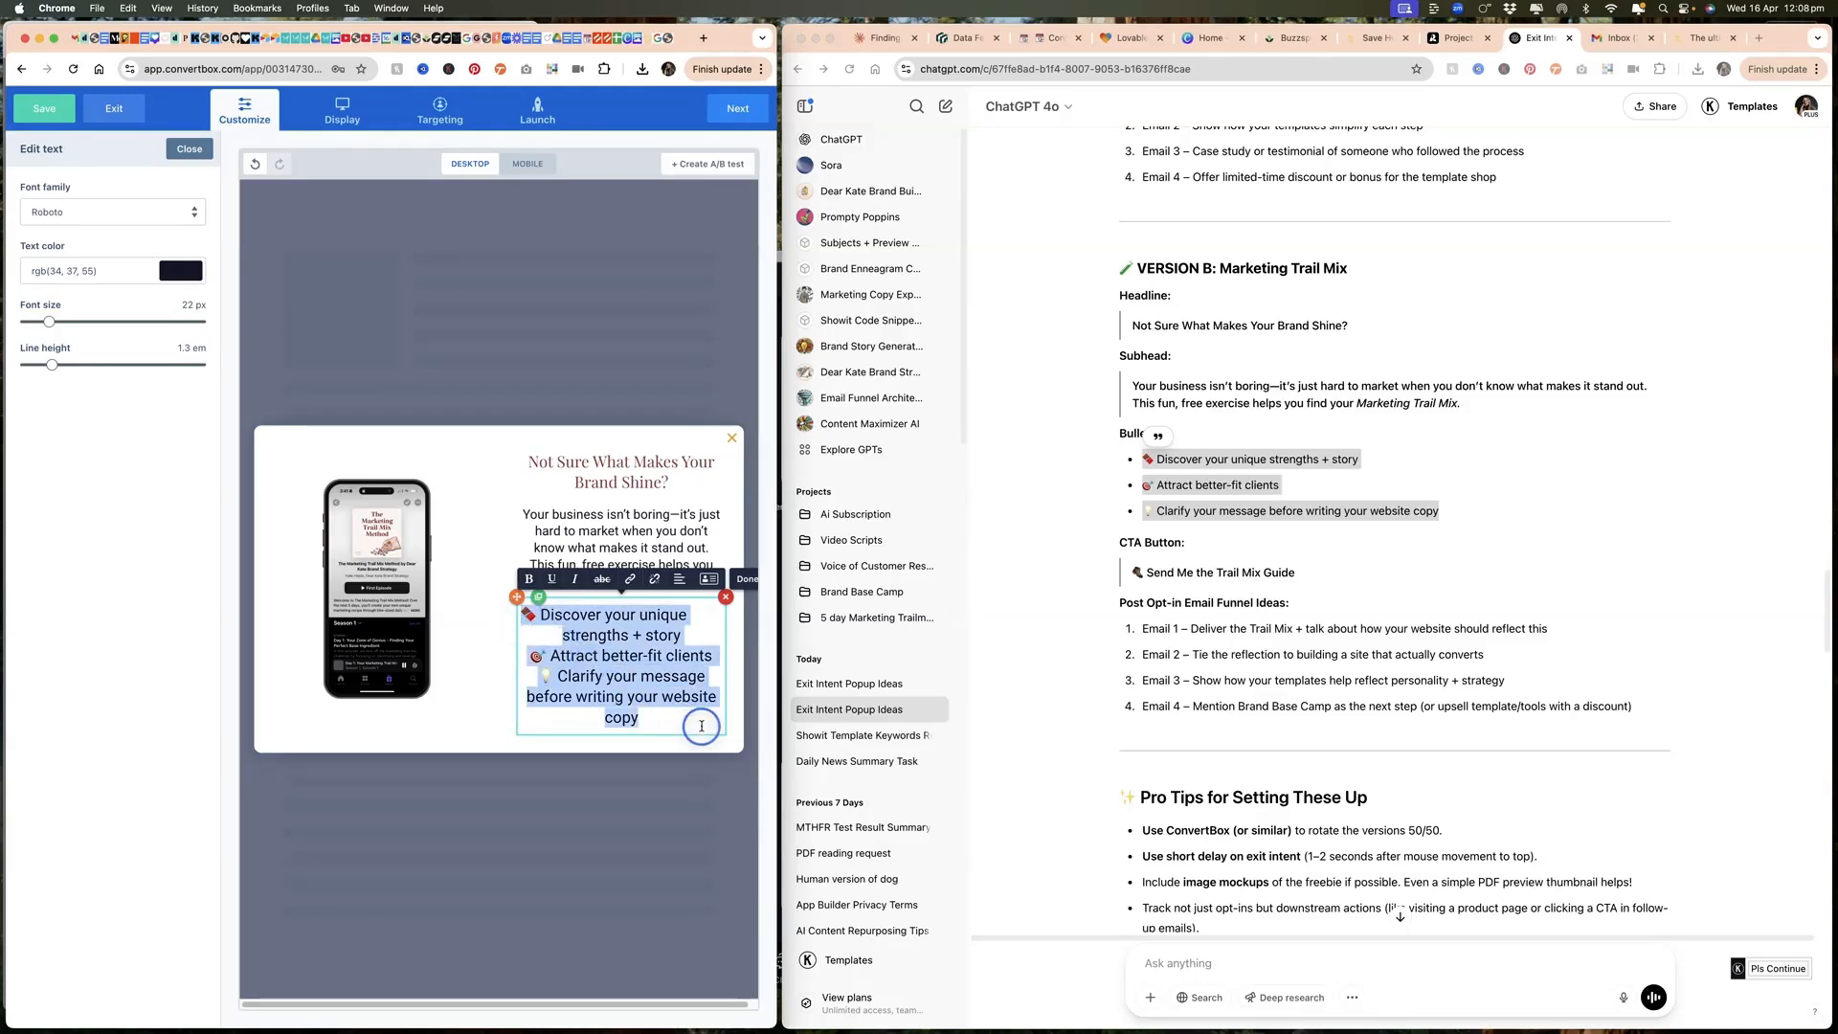
pyautogui.click(680, 580)
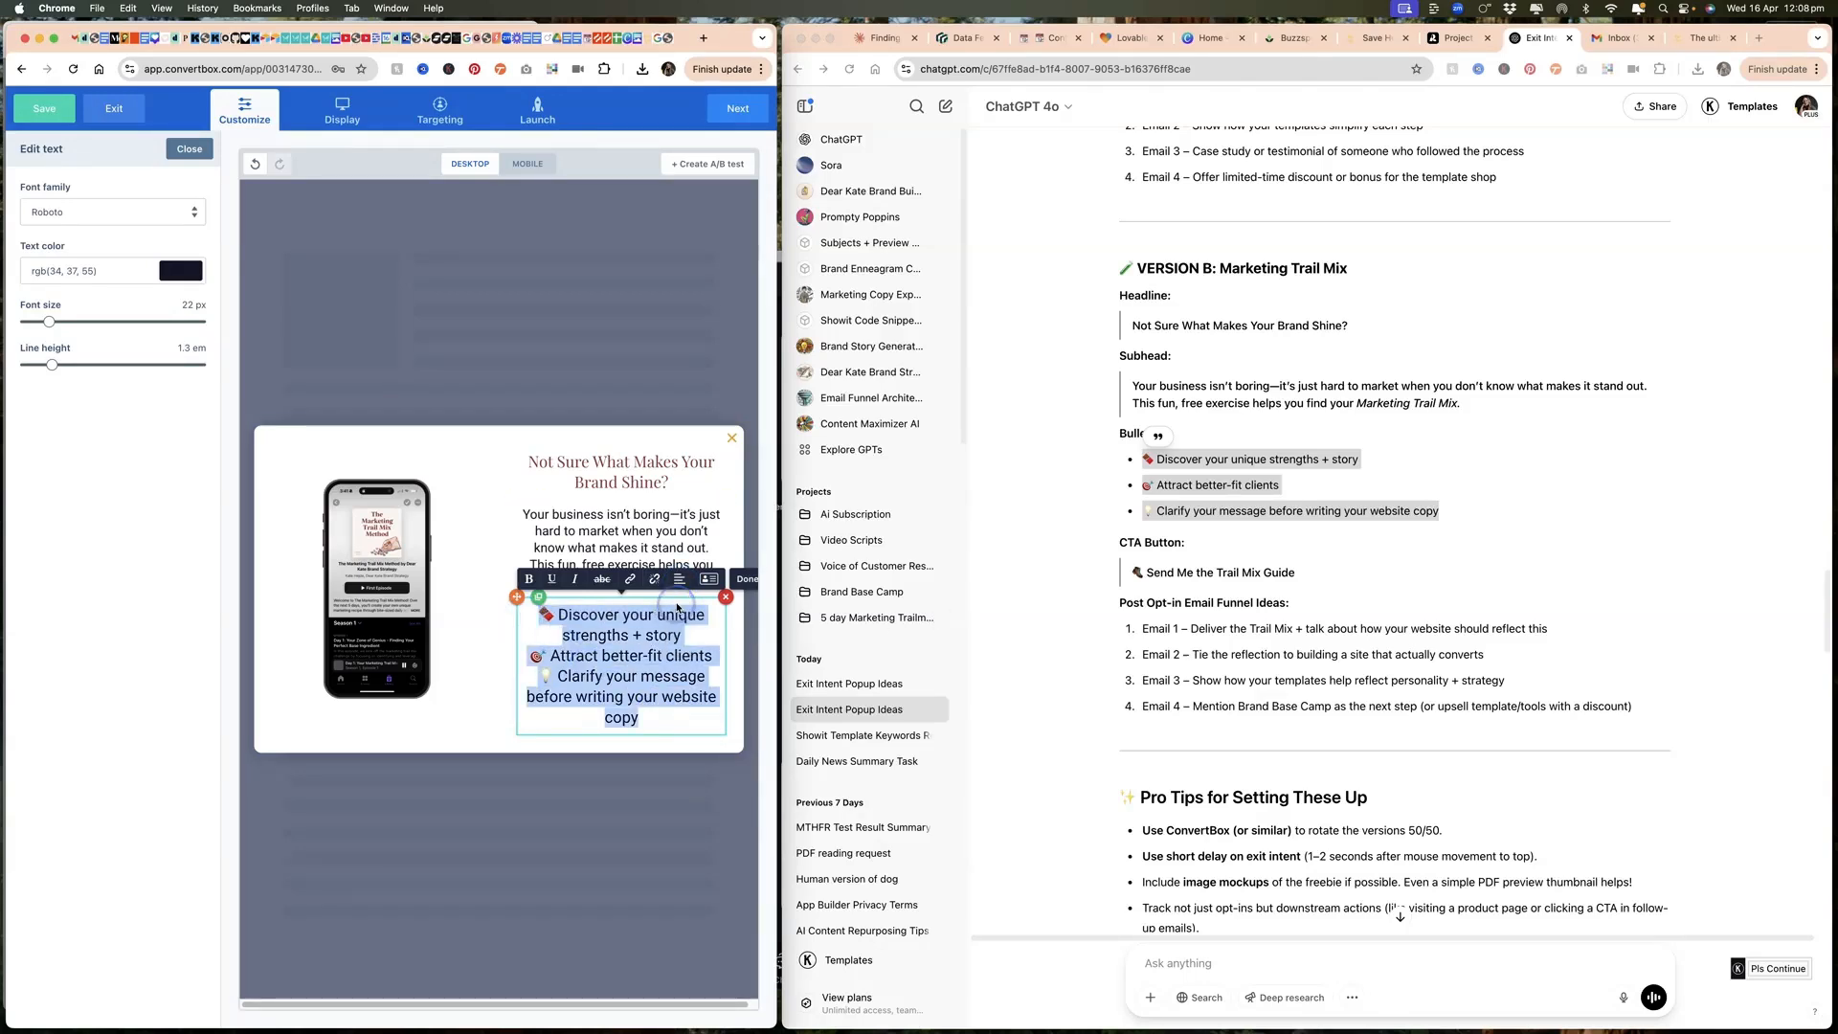
pyautogui.click(679, 604)
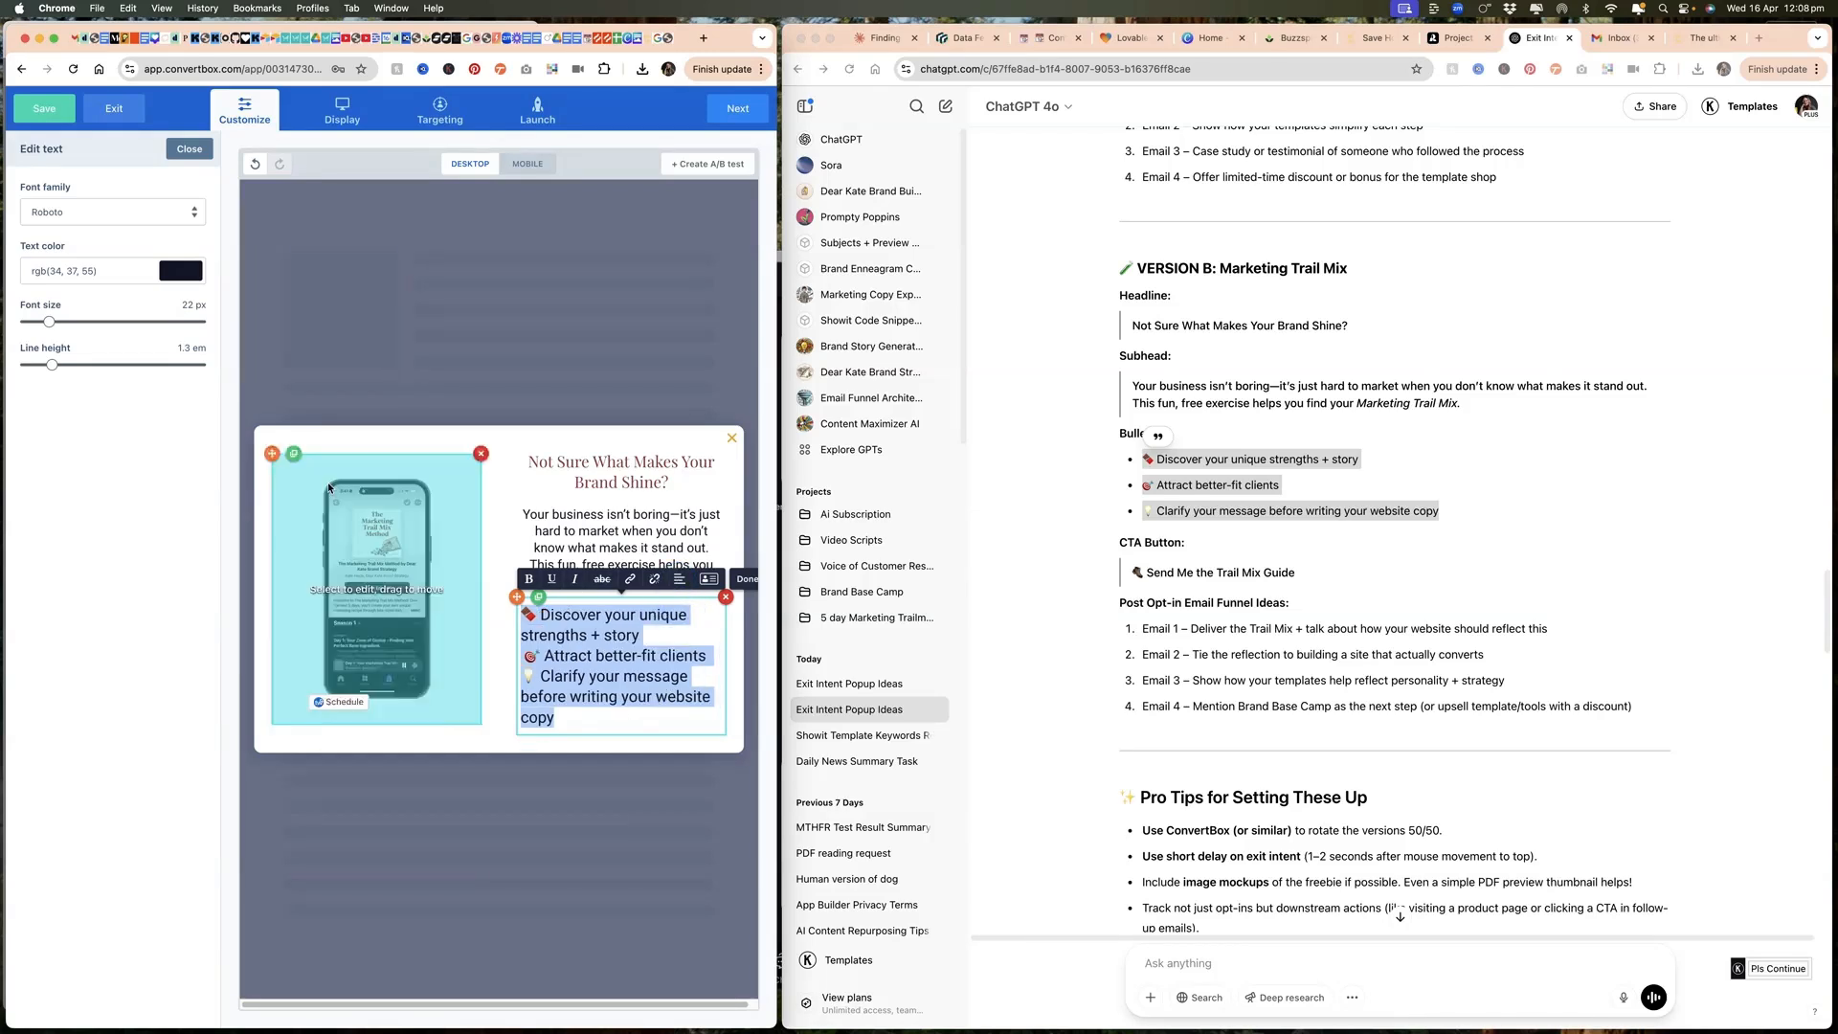
pyautogui.moveTo(49, 322); pyautogui.dragTo(38, 327)
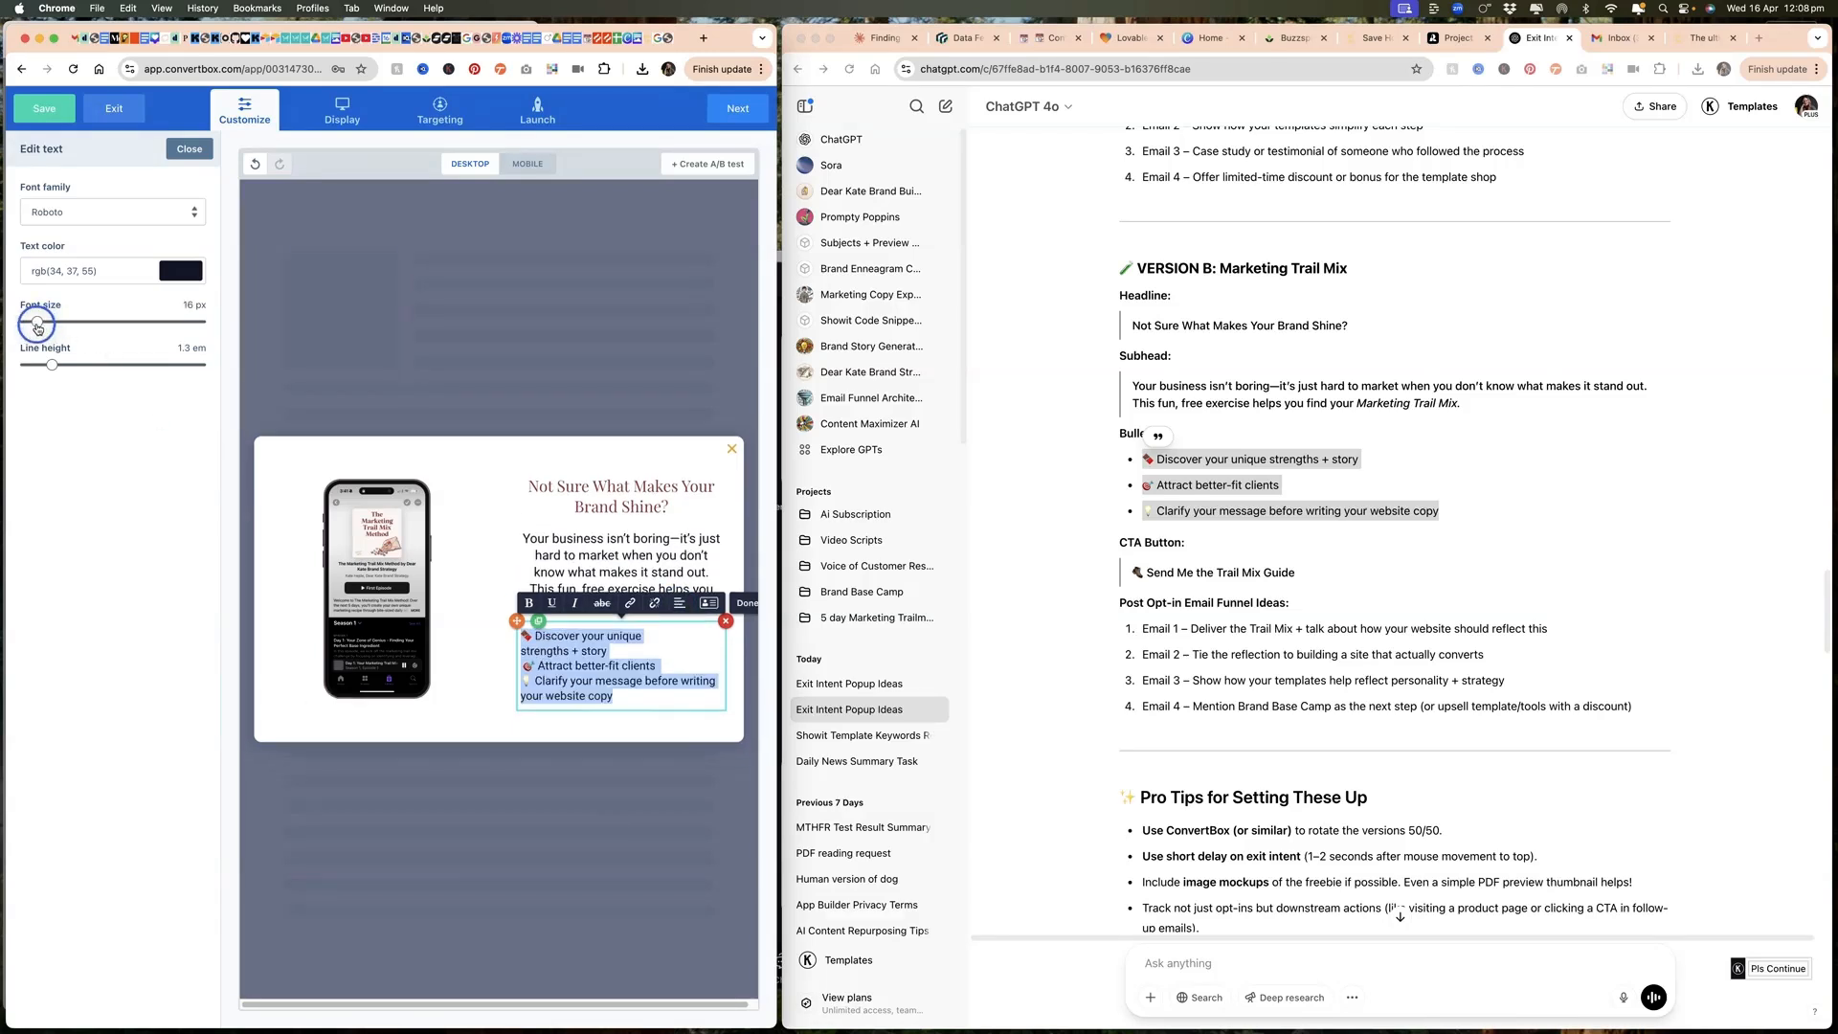
pyautogui.click(1199, 575)
pyautogui.click(493, 730)
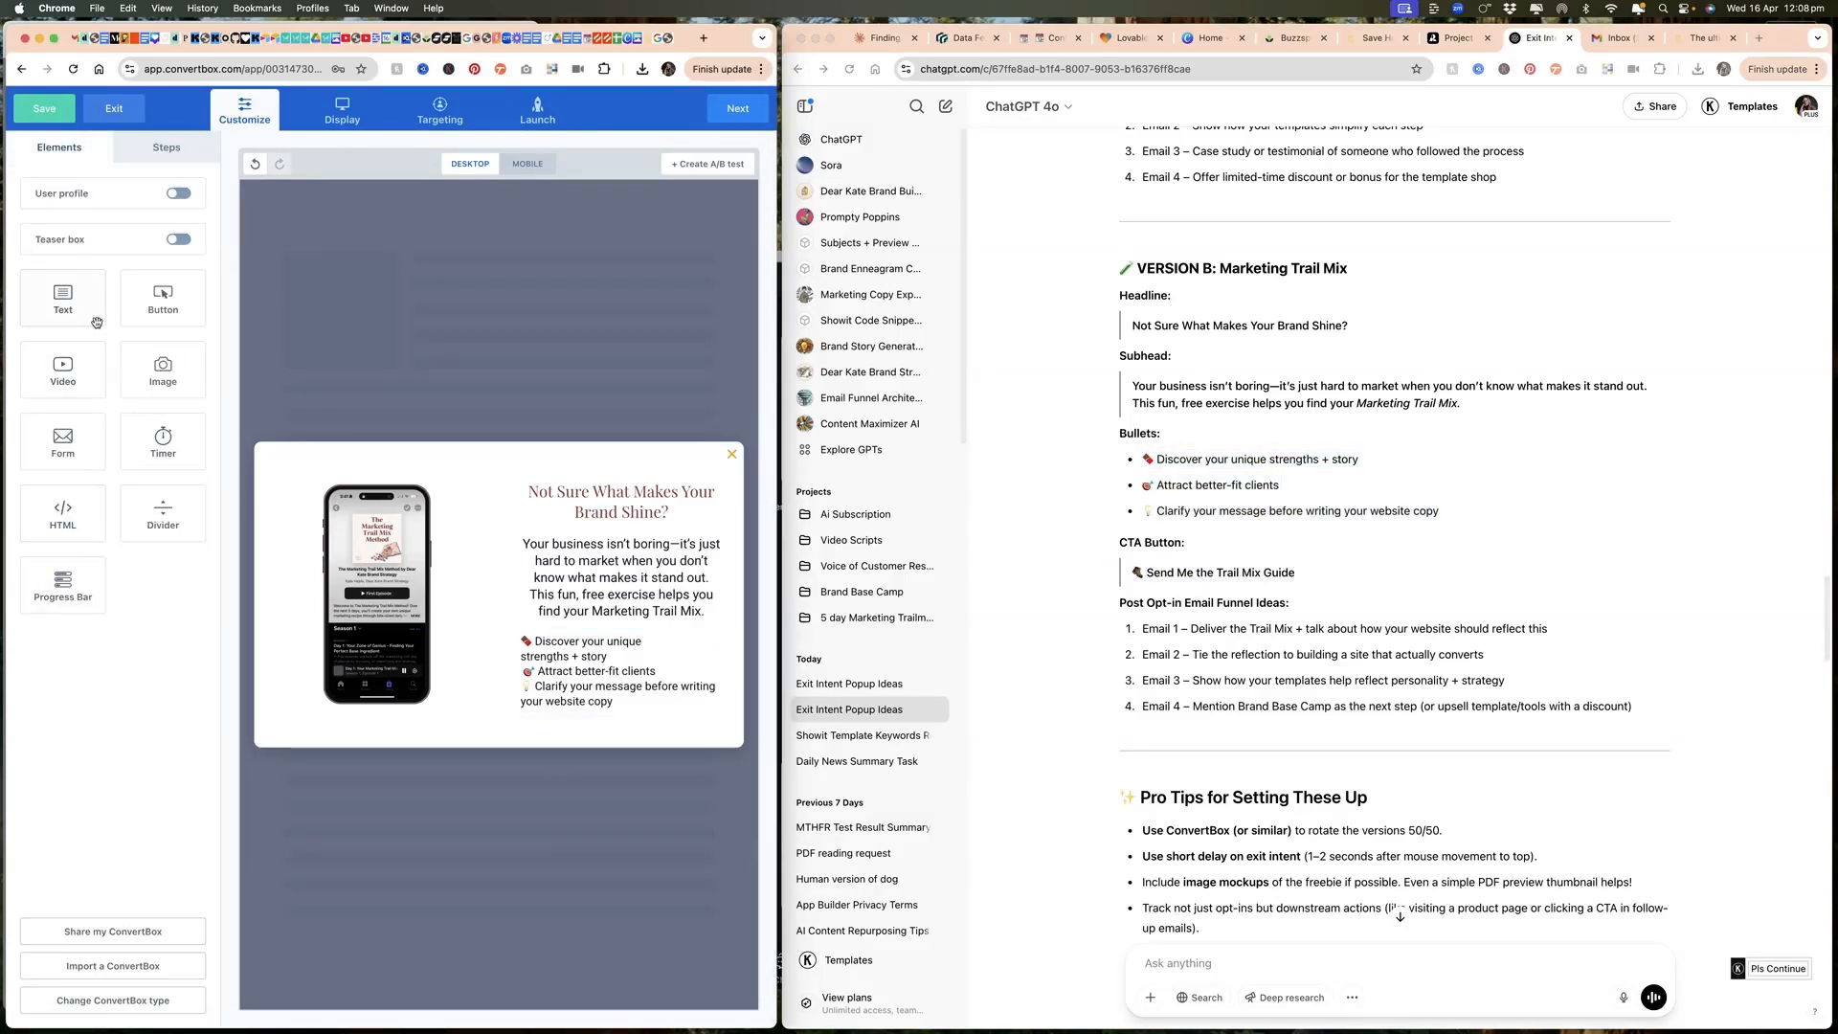
# Step: Add a button below the bullets and set its color to #F1AF23 from the DKBS brand palette
pyautogui.moveTo(162, 299); pyautogui.dragTo(518, 769)
pyautogui.click(553, 69)
pyautogui.click(474, 377)
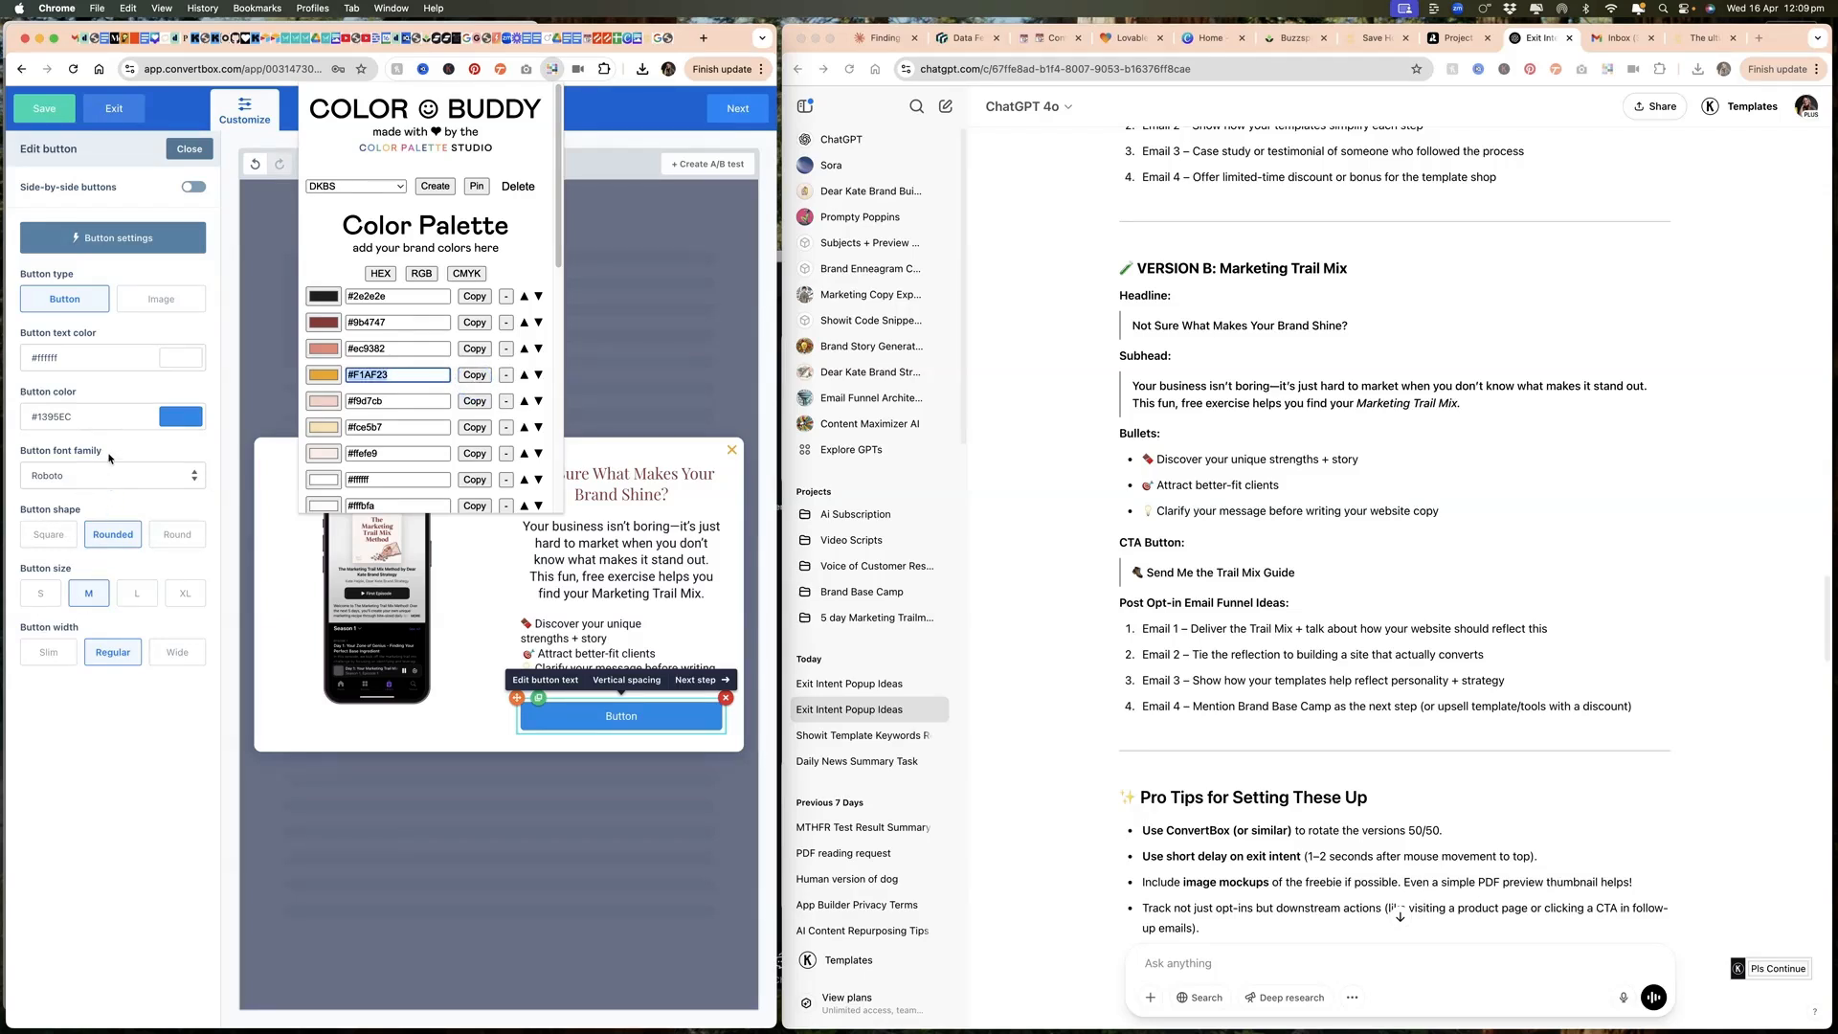
pyautogui.tripleClick(89, 421)
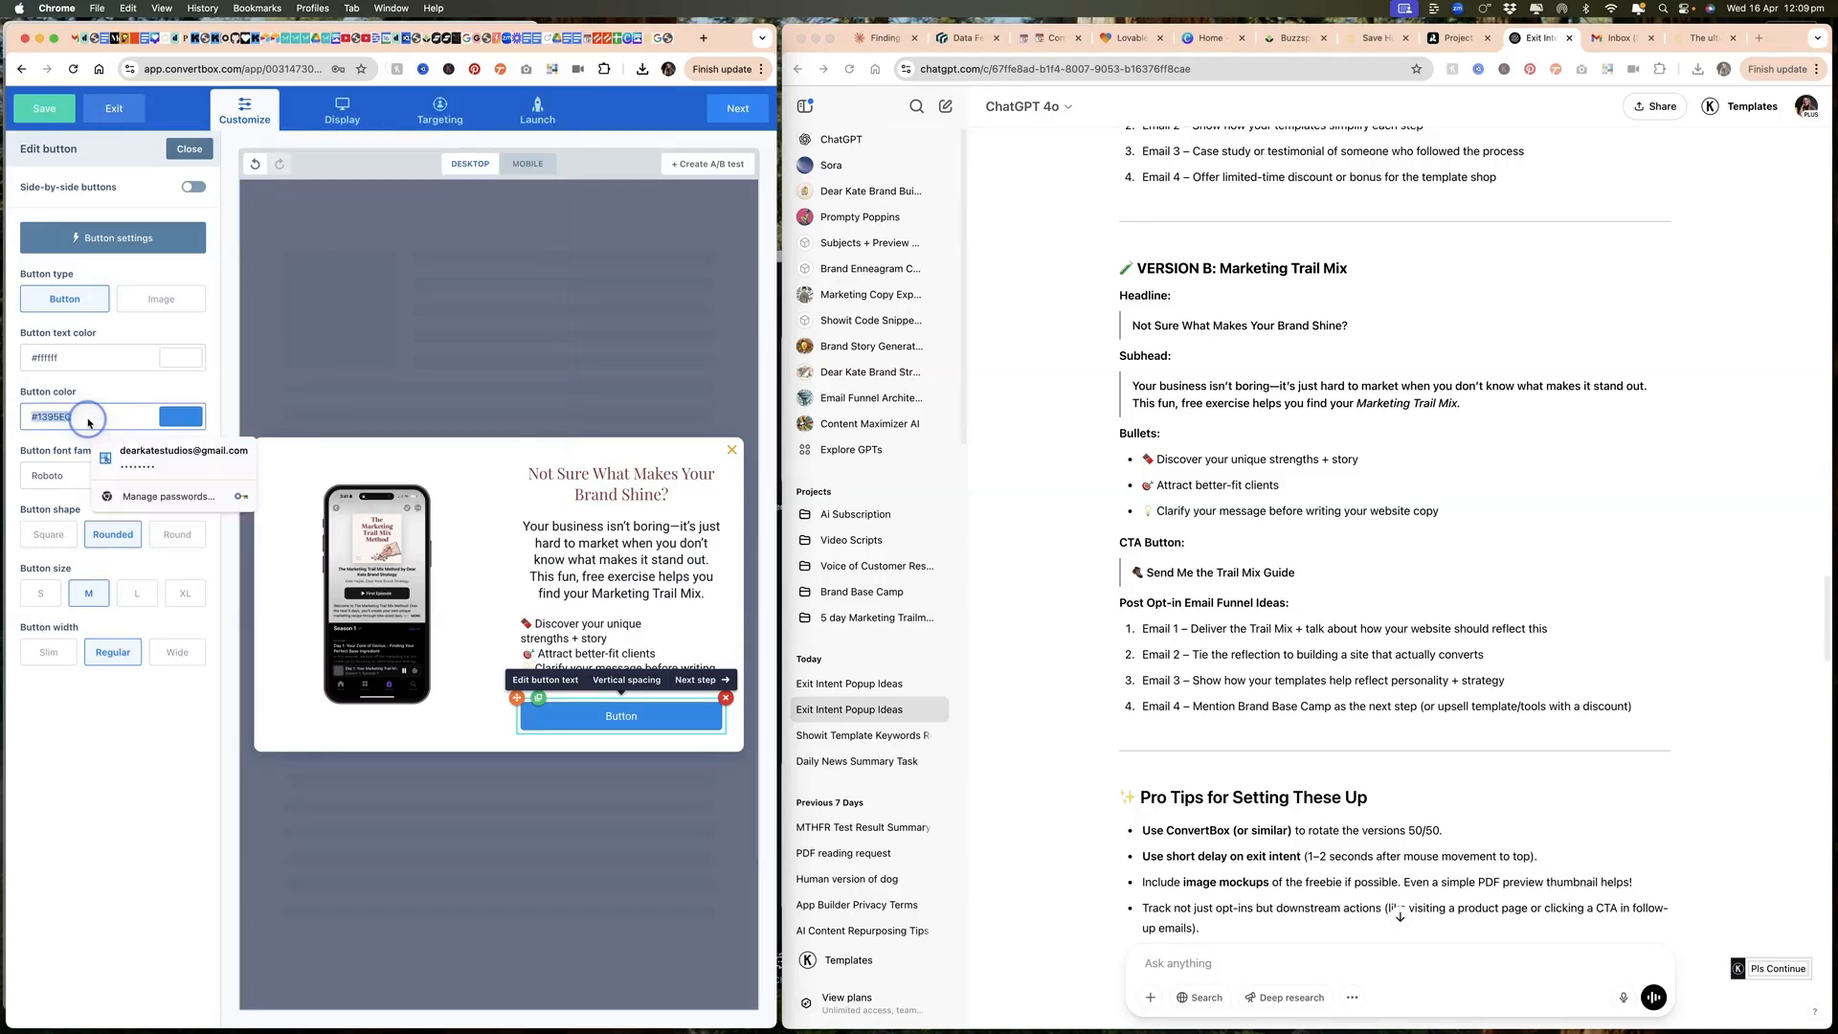
pyautogui.press('super+v')
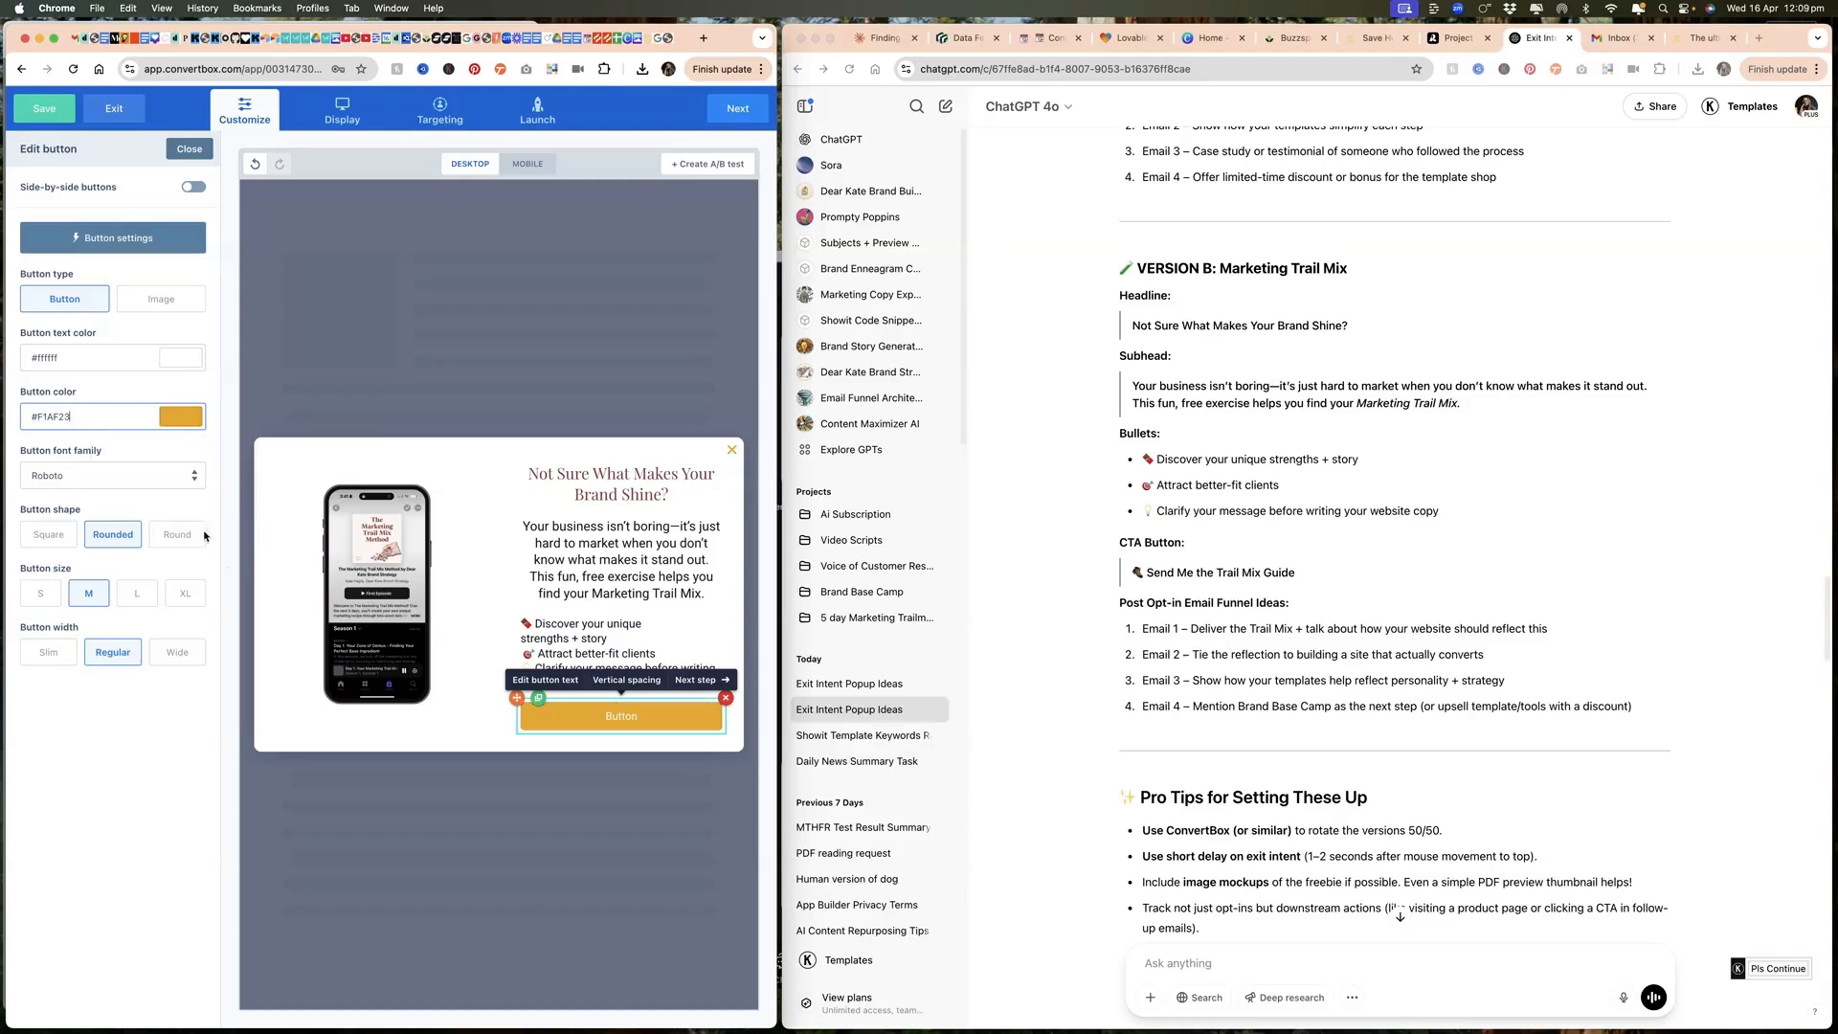
# Step: Label the button "Get the Free Audio Training" and save its action as "Go to next step"
pyautogui.click(638, 716)
pyautogui.write('Get the Free Audio Training')
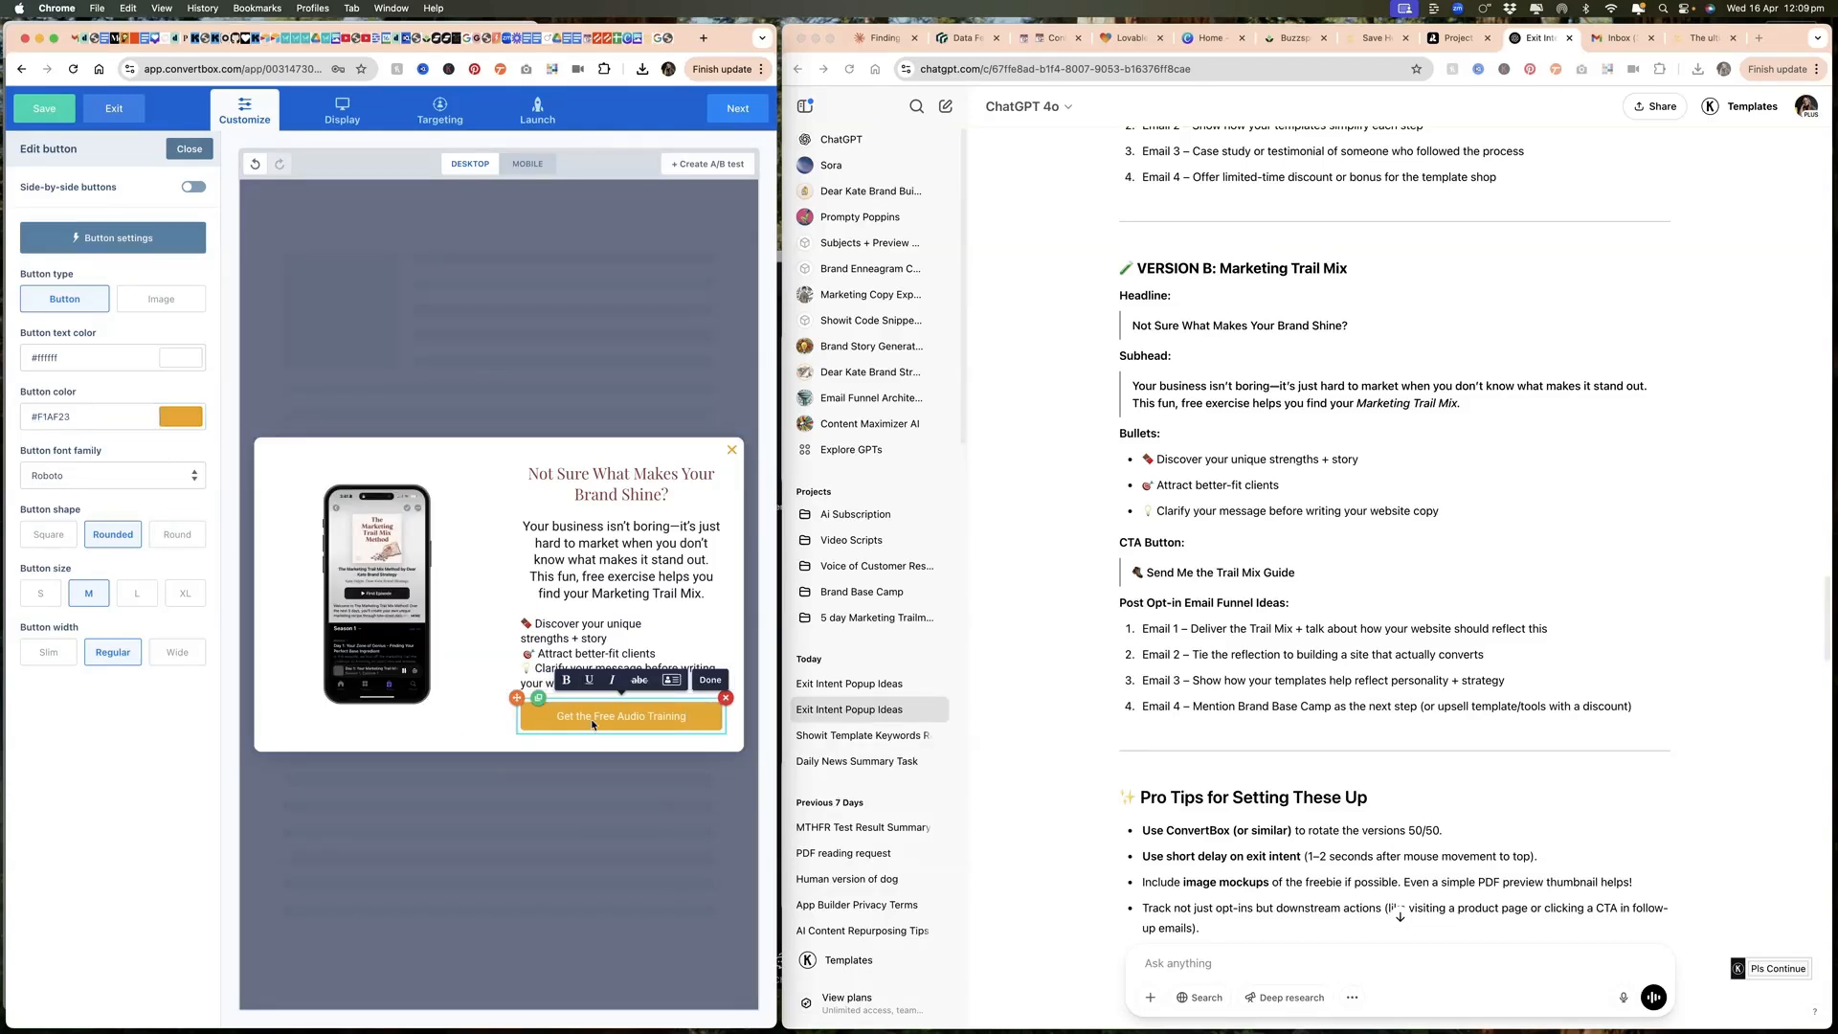
pyautogui.tripleClick(591, 723)
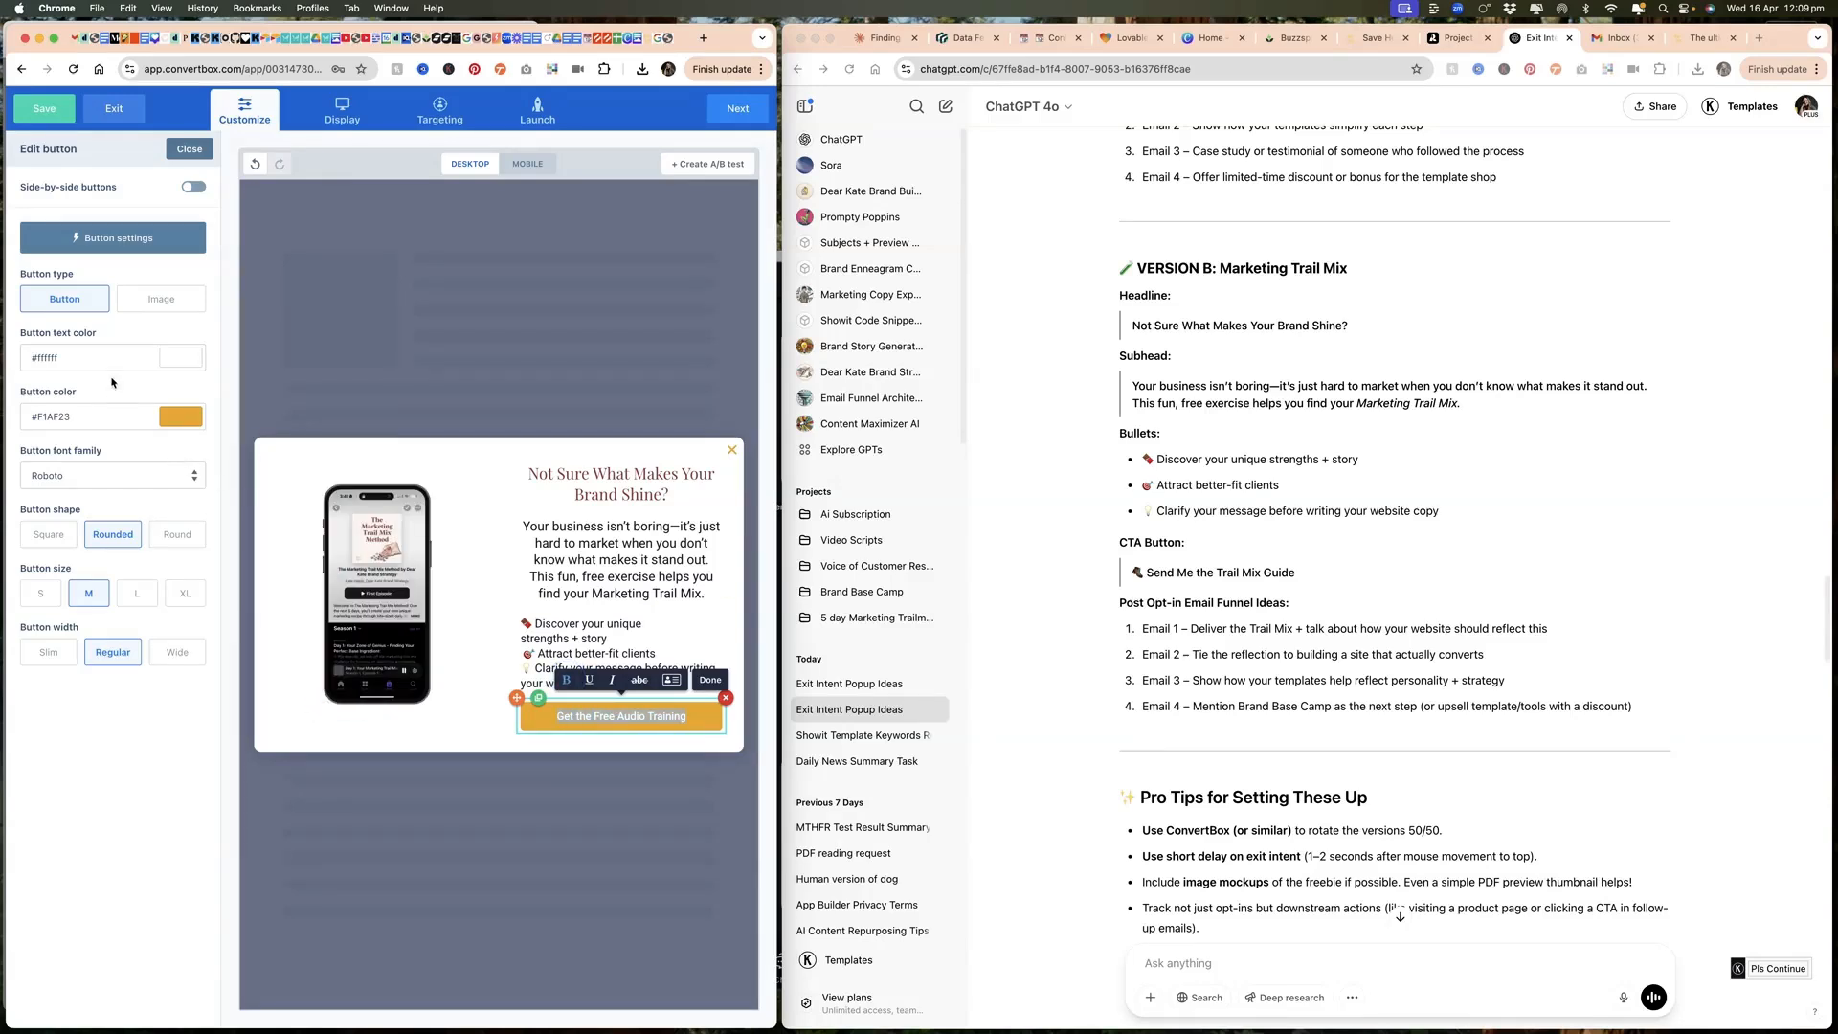
pyautogui.click(119, 240)
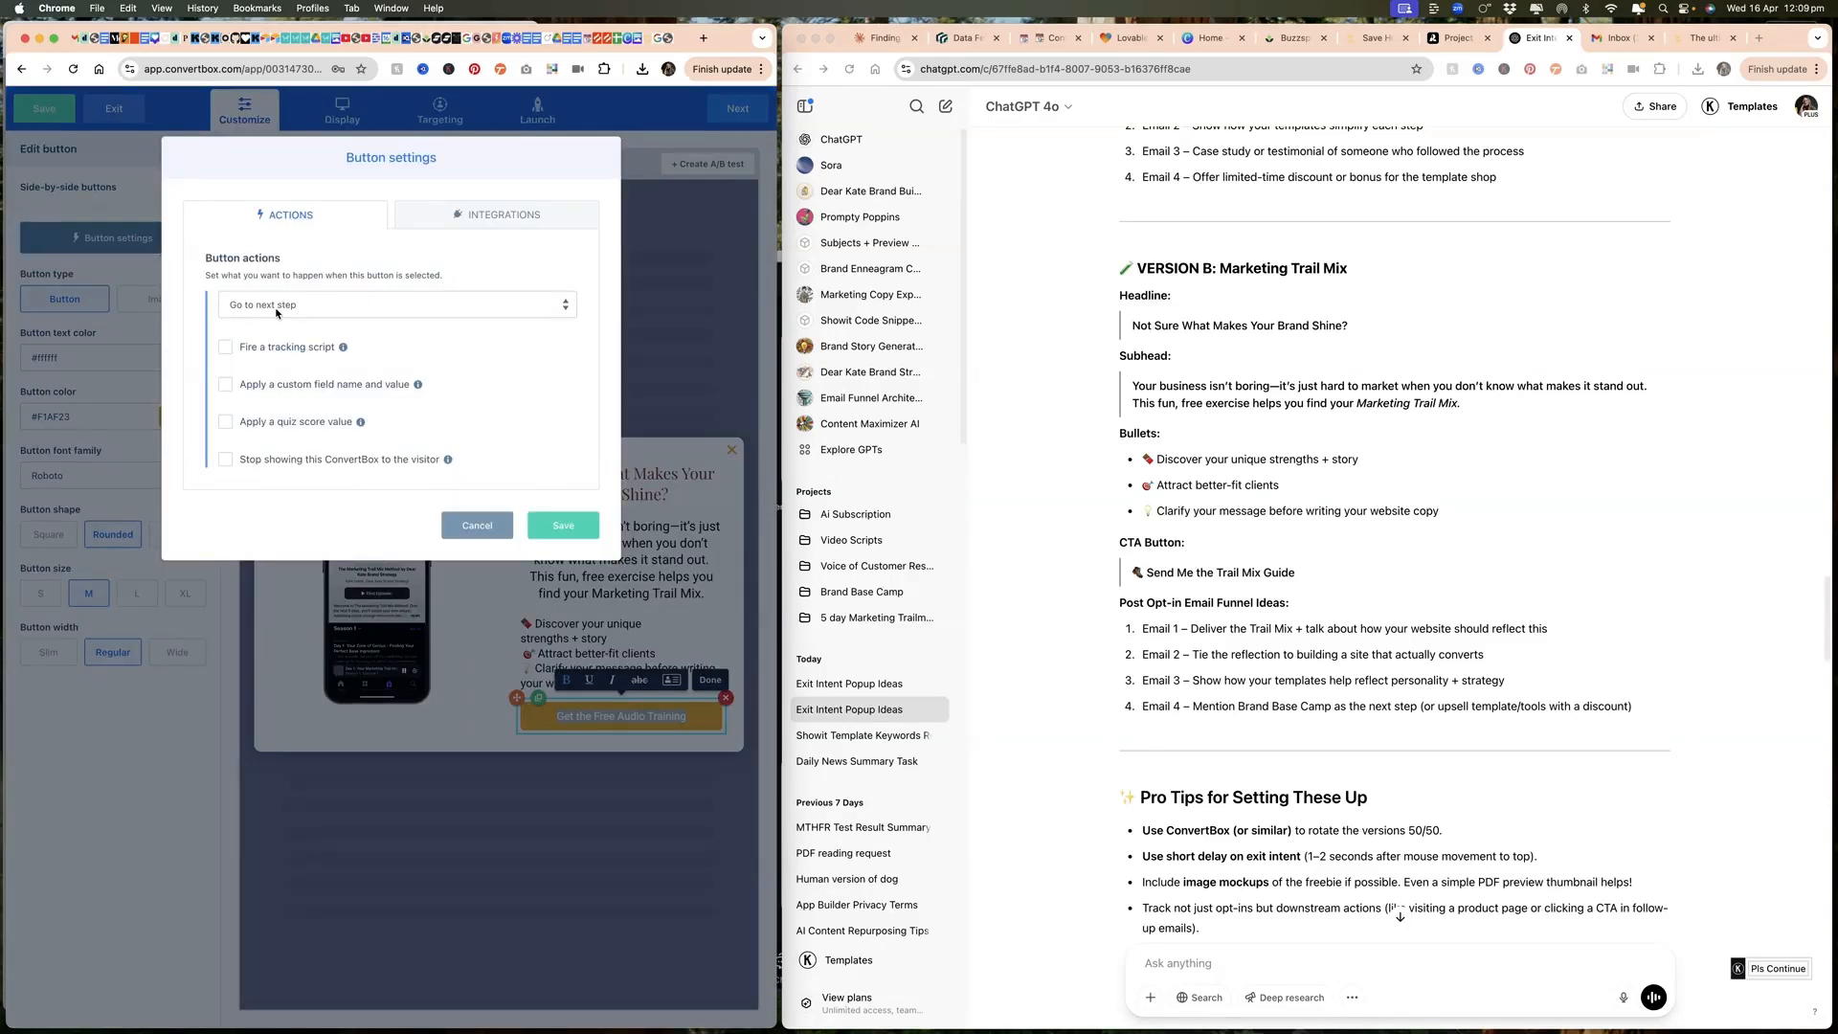
pyautogui.click(564, 526)
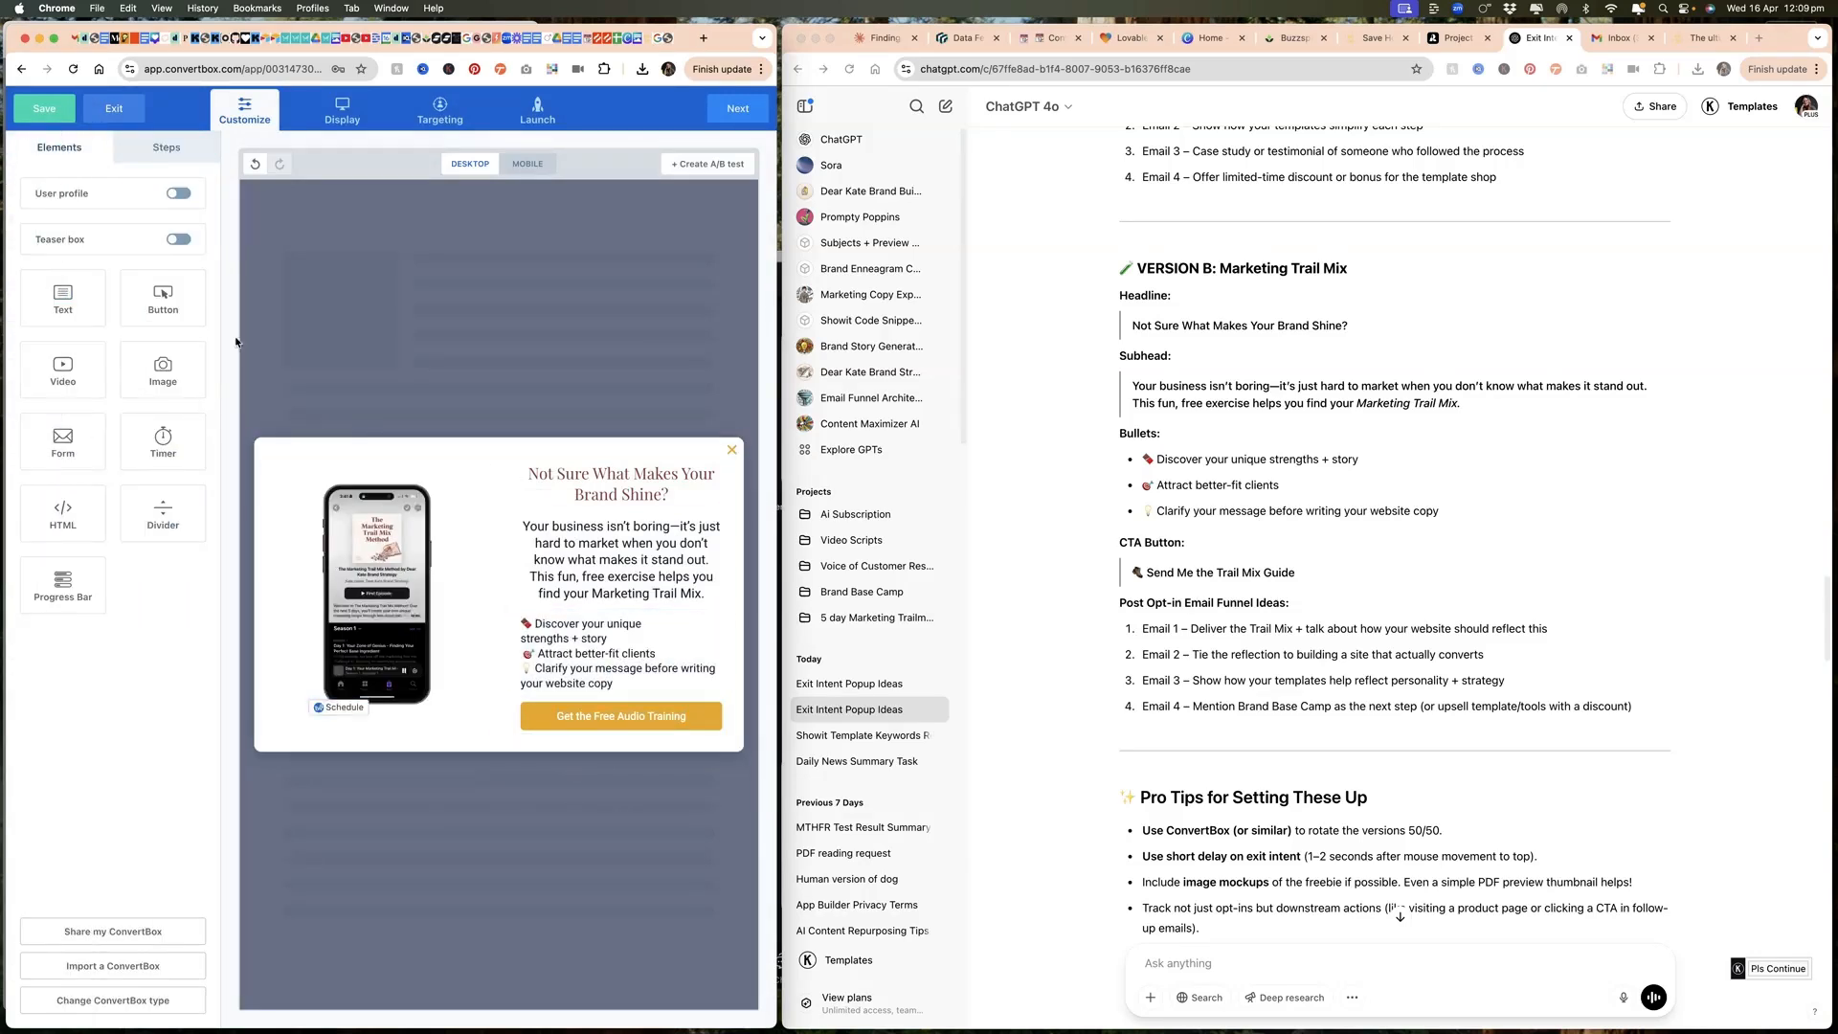
# Step: Add a custom HTML element to the Opt In Form step and open the embed code of the "Marketing Trail Mix -Free Access" form in Kit
pyautogui.click(166, 147)
pyautogui.click(100, 275)
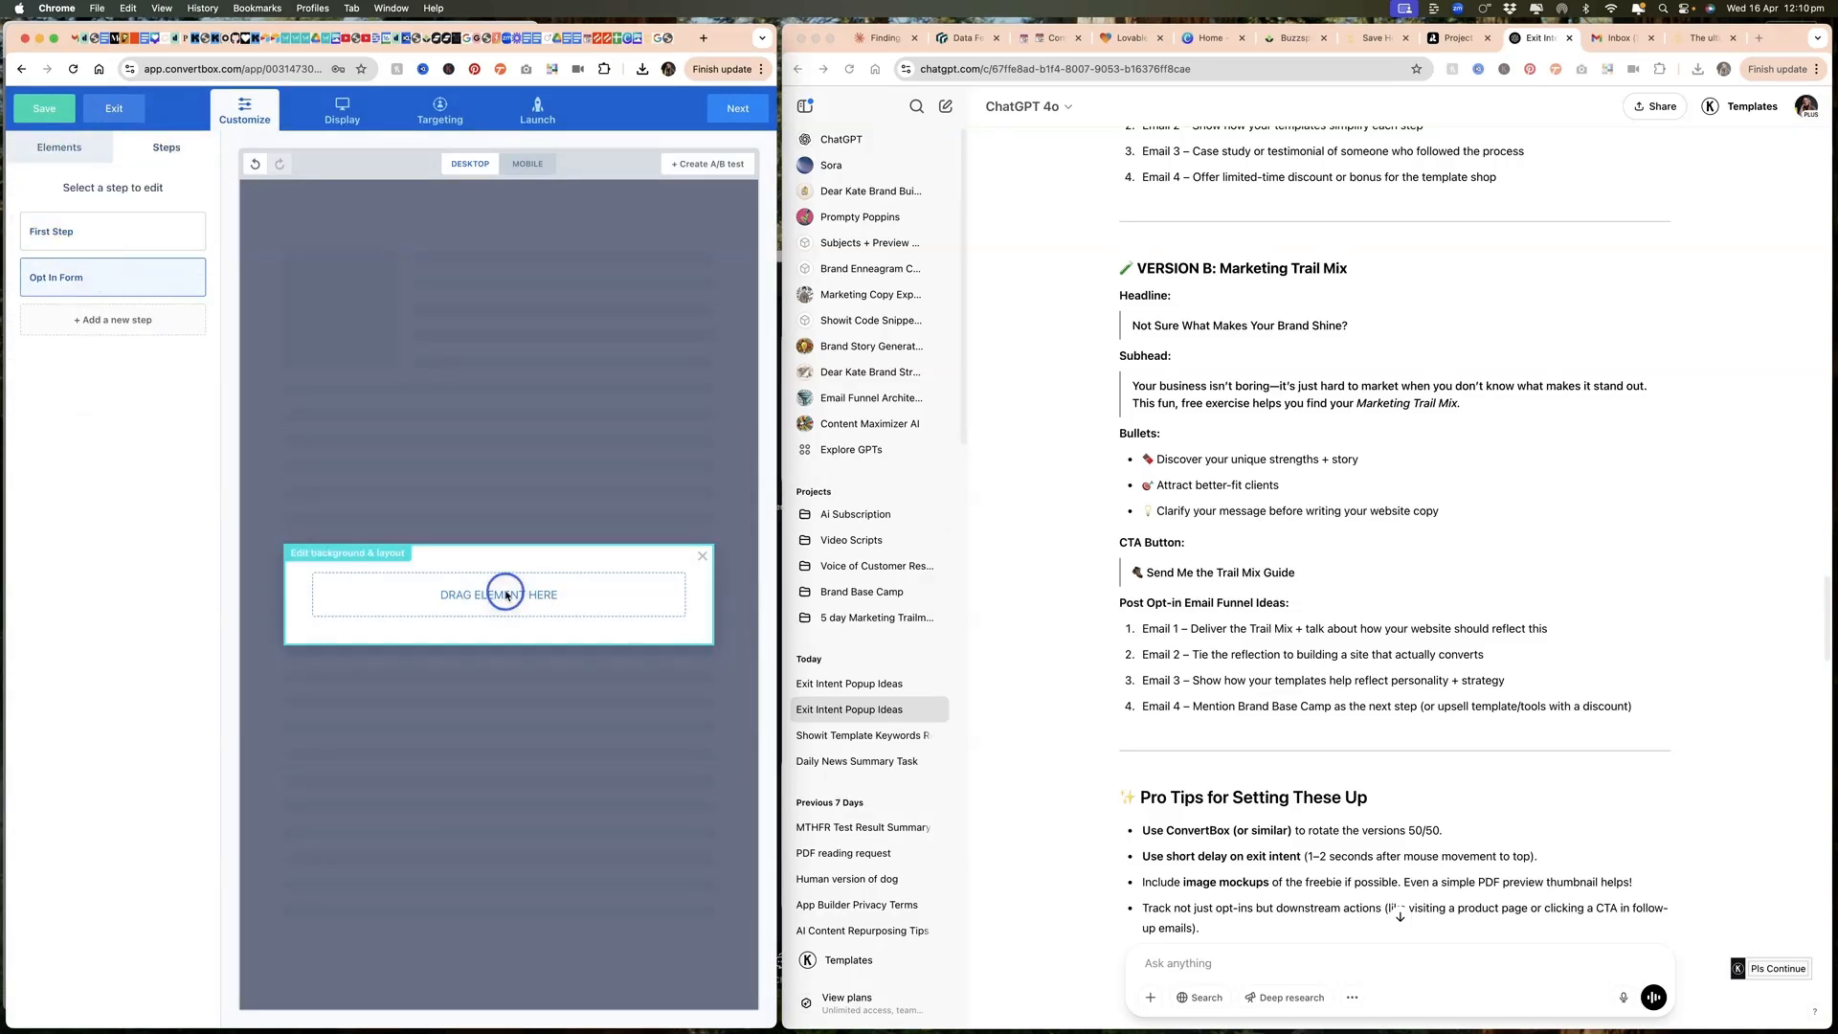
pyautogui.click(59, 146)
pyautogui.moveTo(63, 515); pyautogui.dragTo(385, 600)
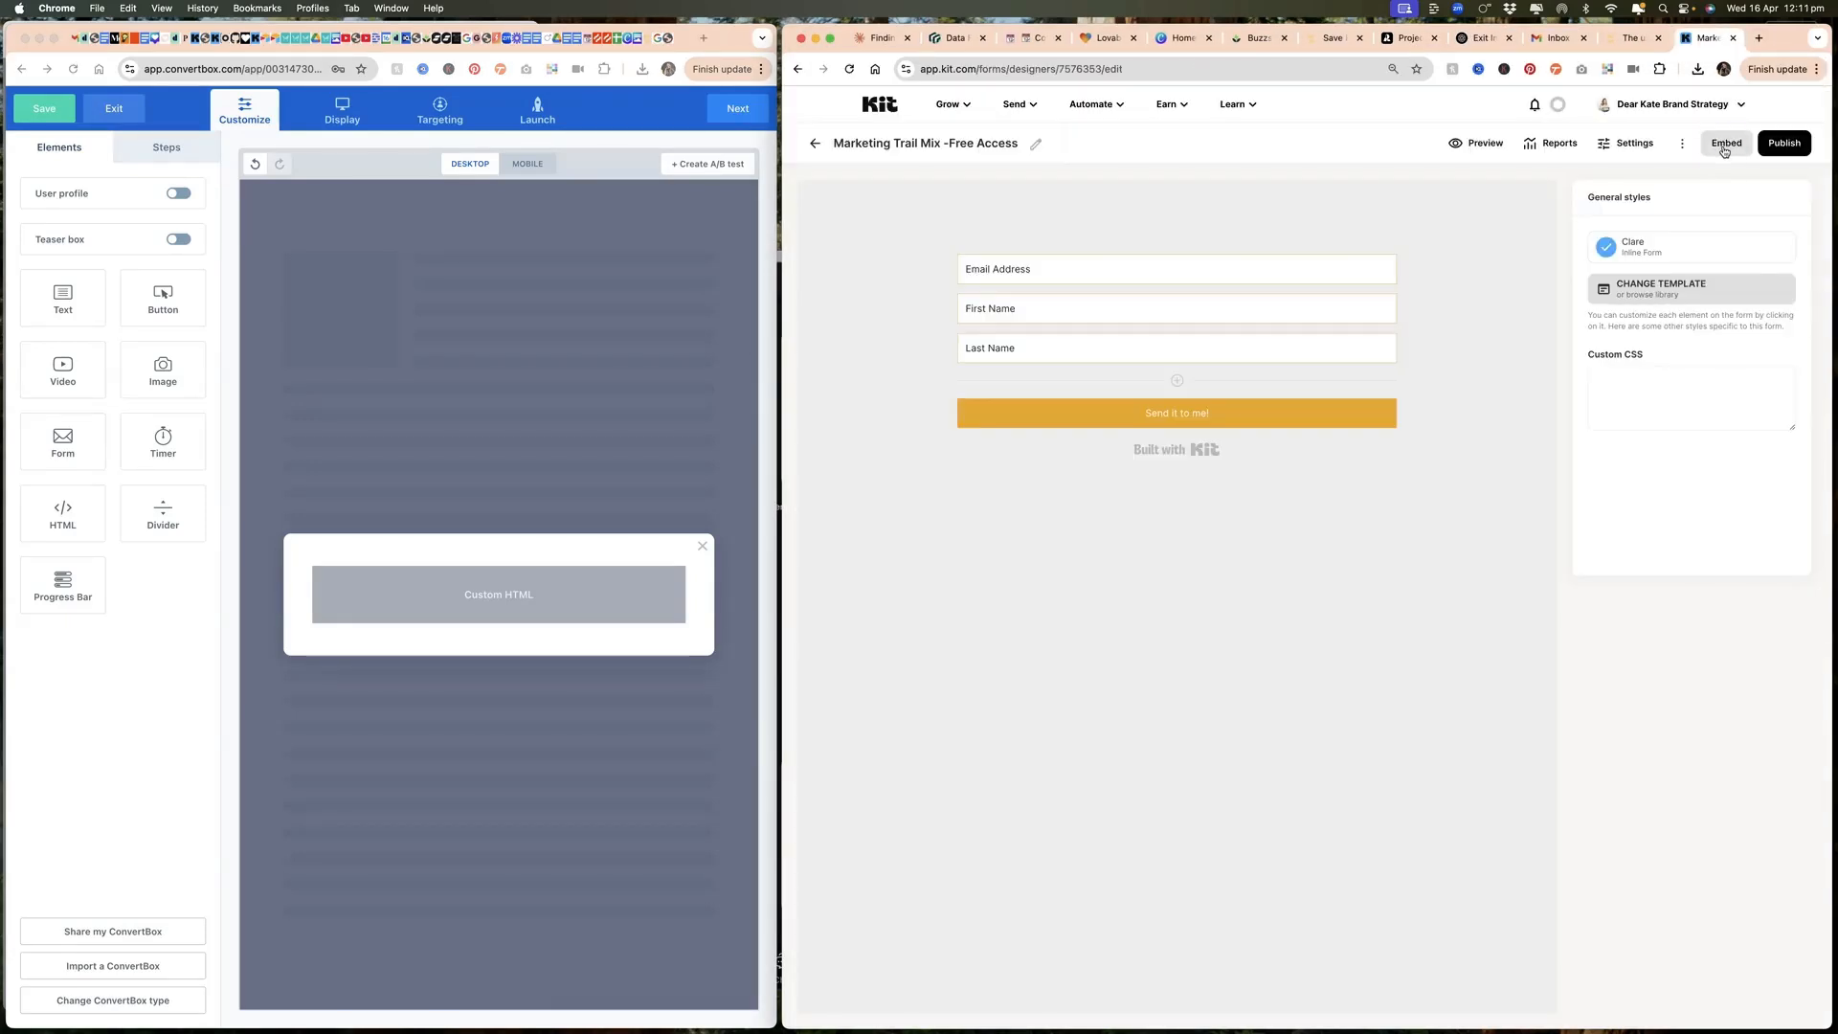
pyautogui.click(1727, 143)
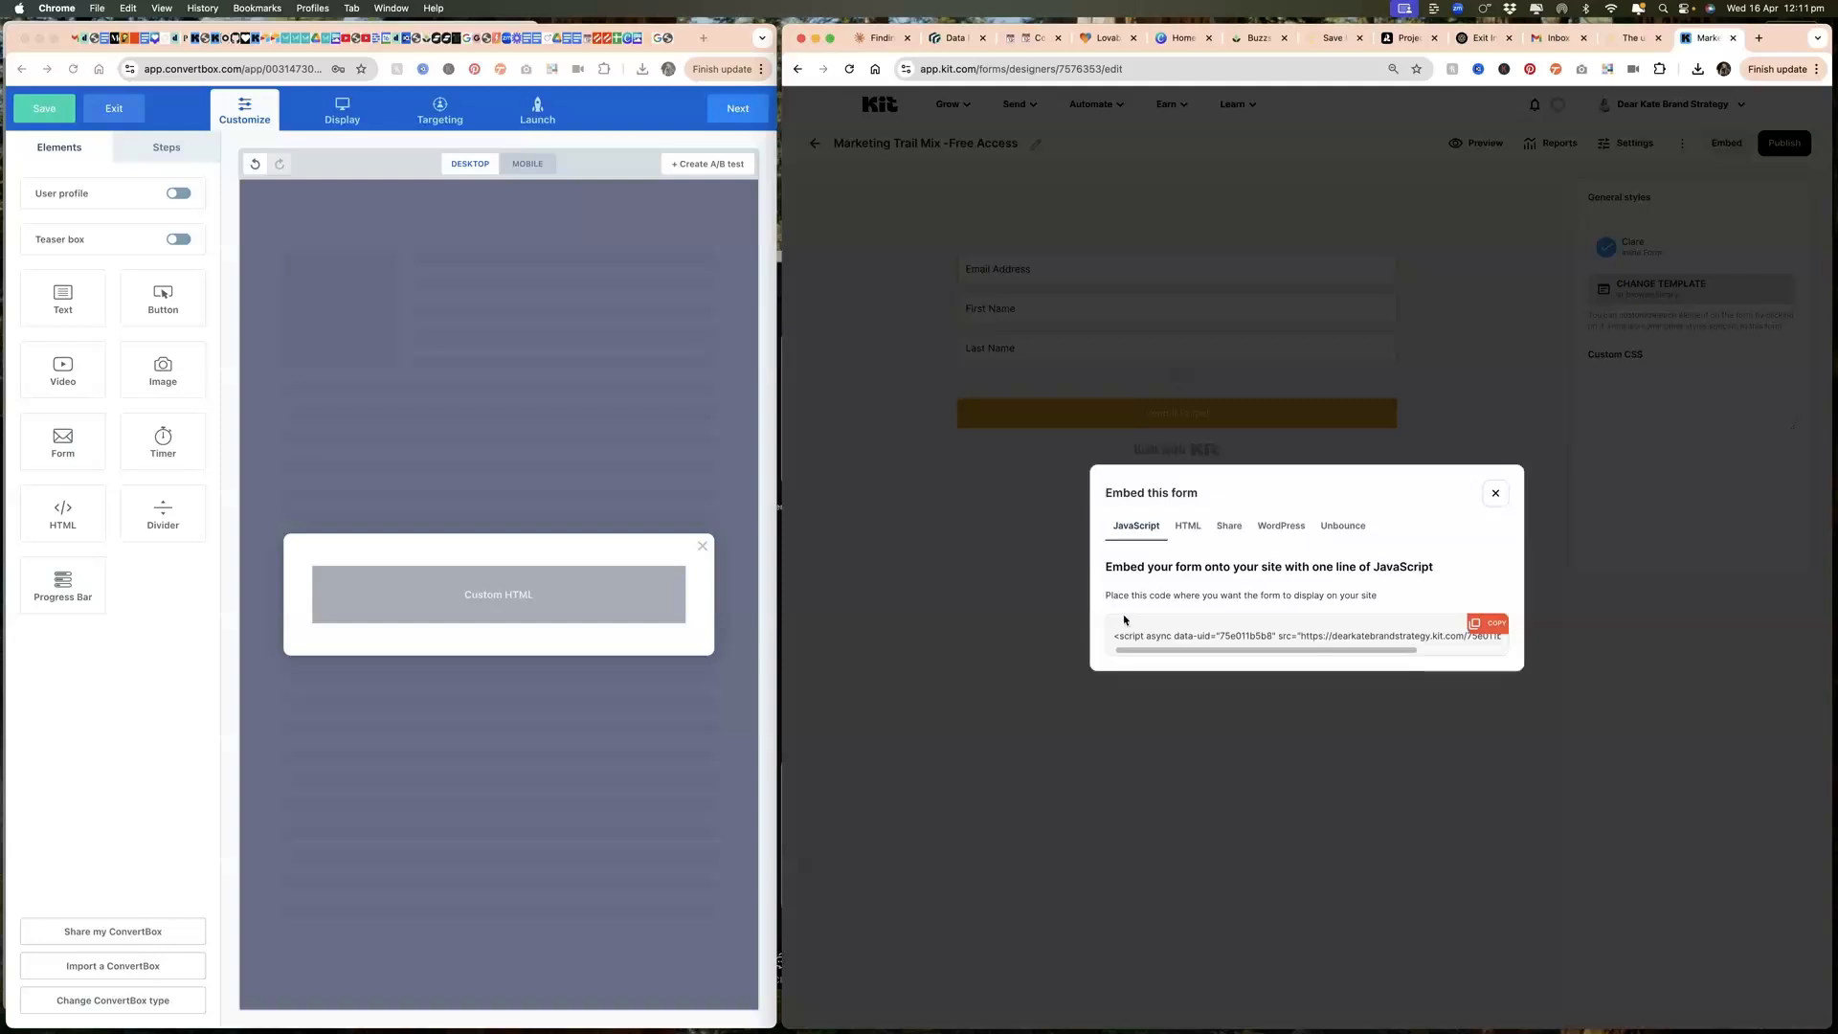
# Step: Copy the Kit form's HTML embed code and paste it into the custom HTML element on the Opt In Form step
pyautogui.click(1190, 524)
pyautogui.click(1478, 556)
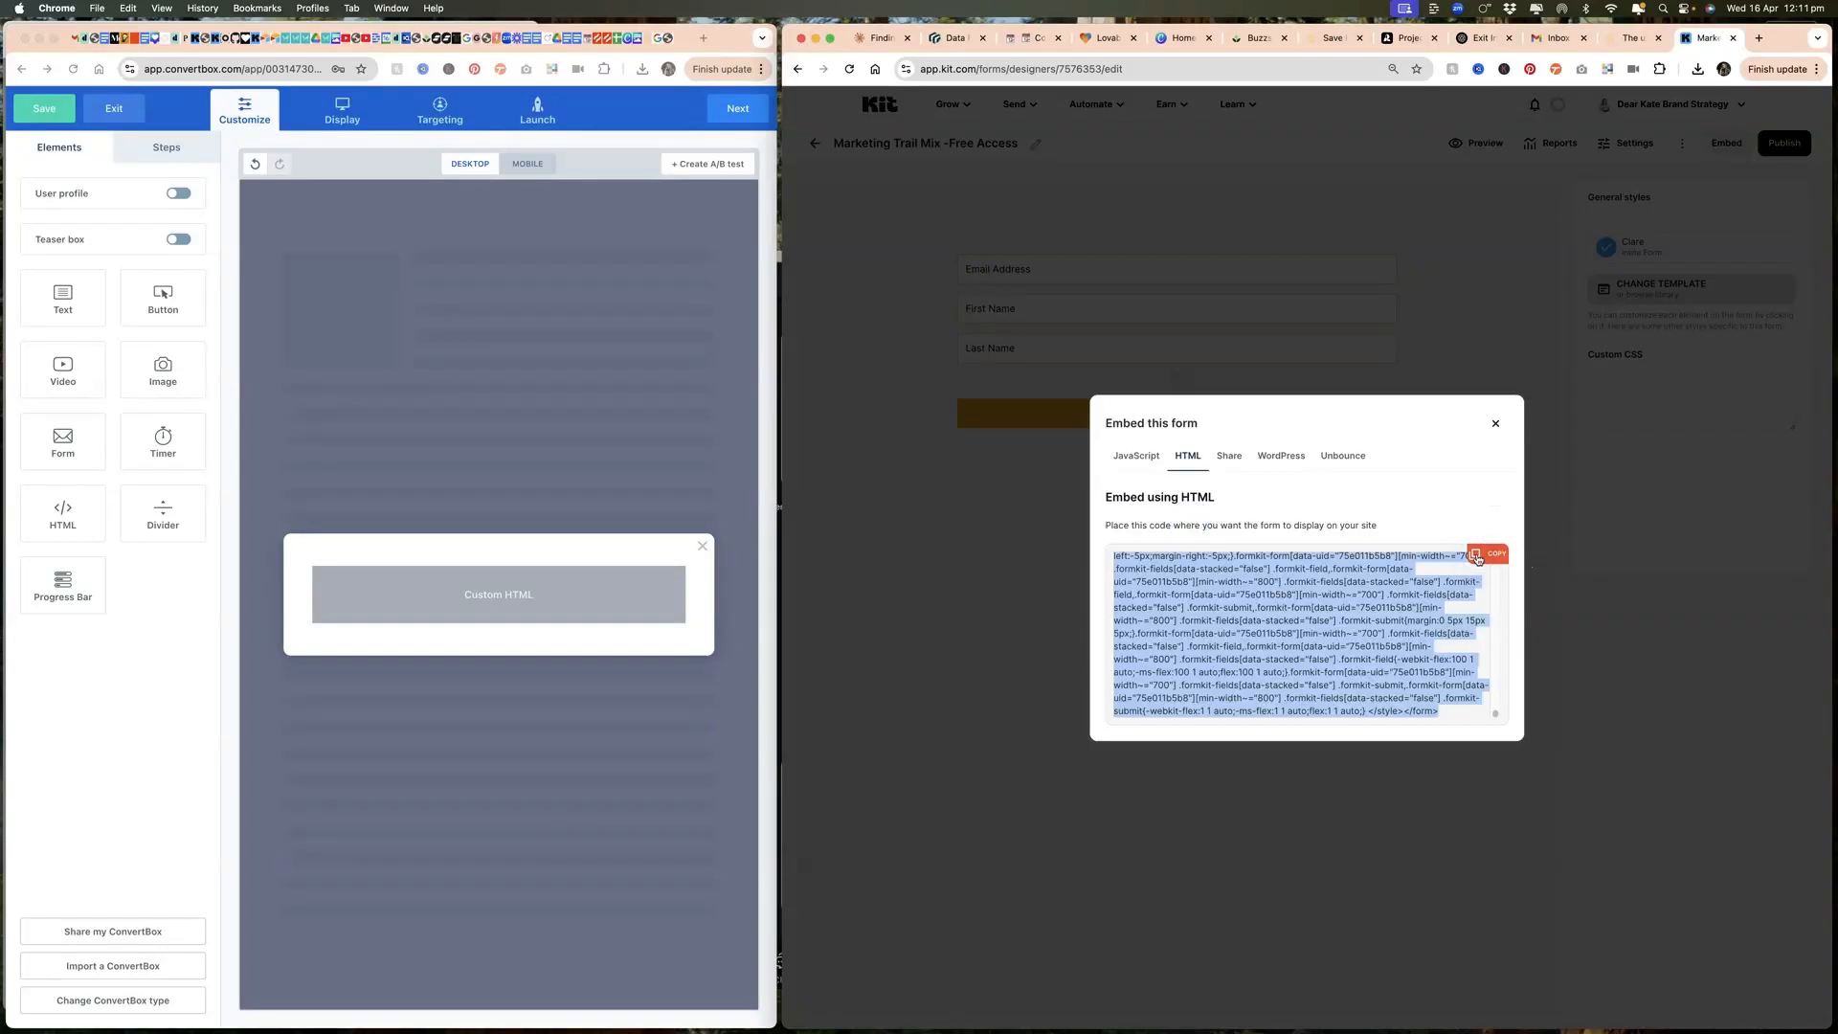
pyautogui.click(1496, 424)
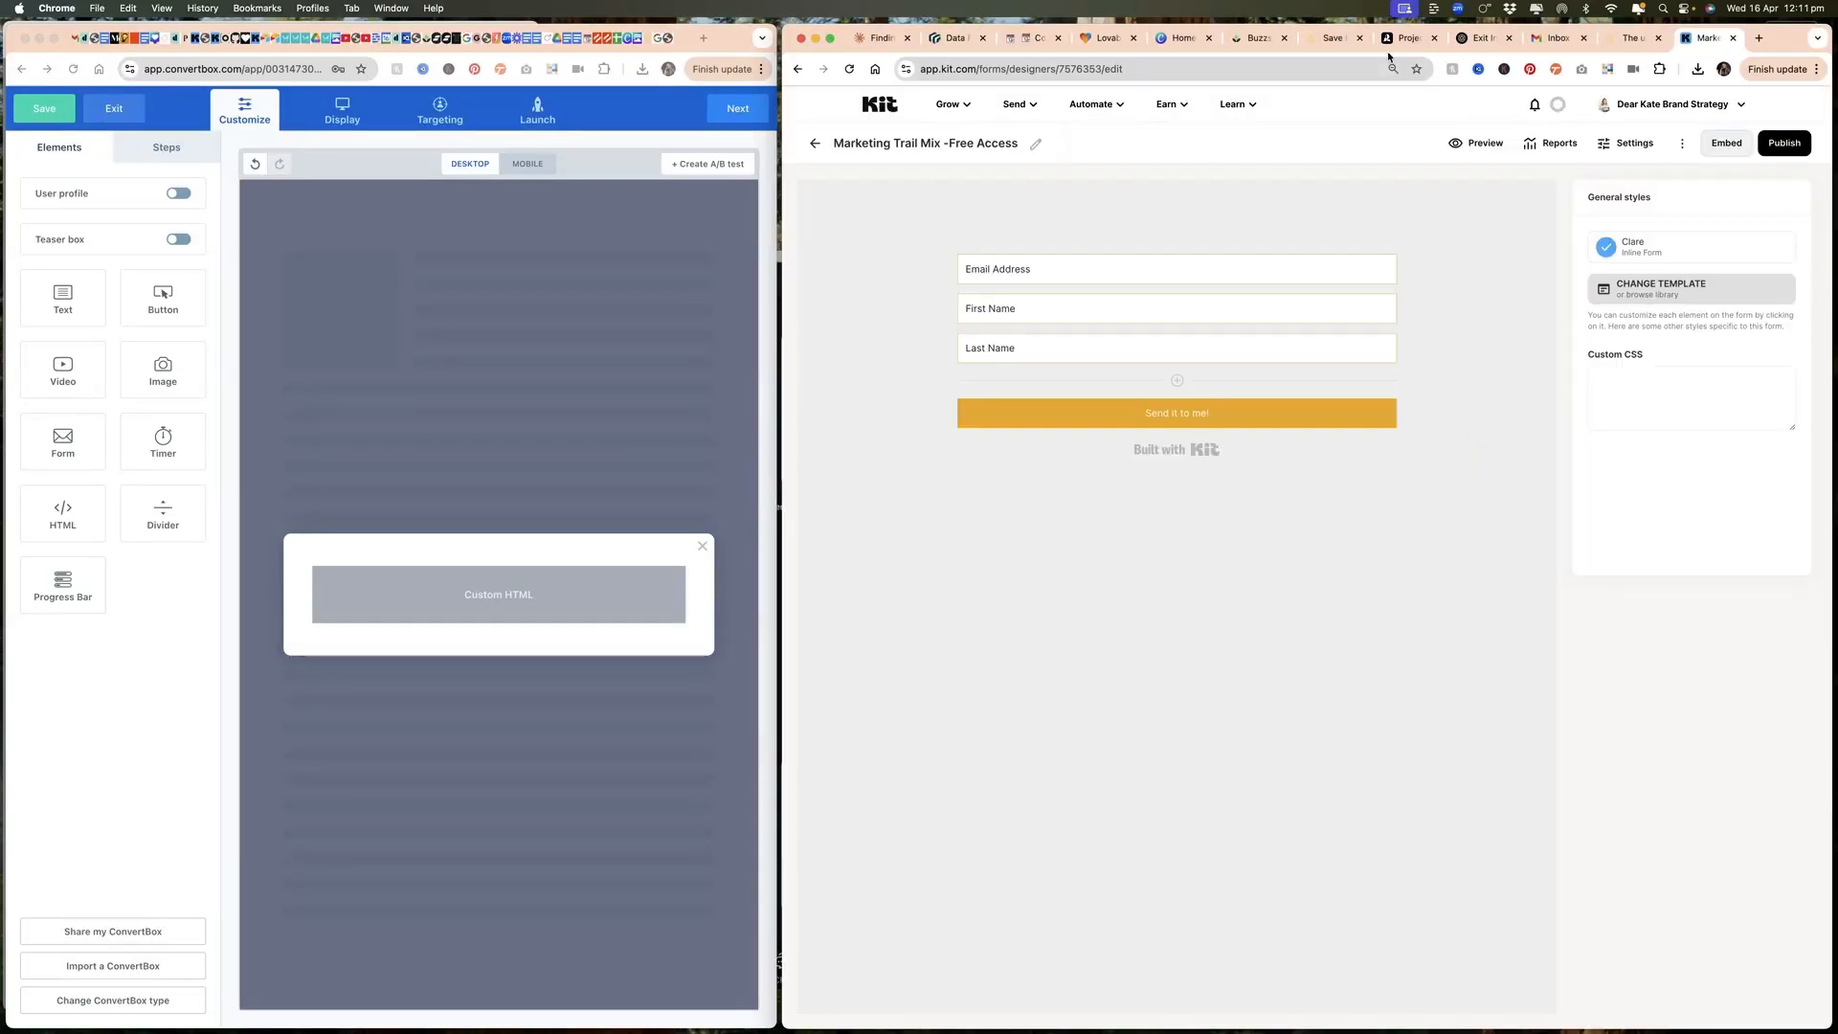
pyautogui.click(1465, 38)
pyautogui.click(504, 601)
pyautogui.click(131, 356)
pyautogui.press('cmd+v')
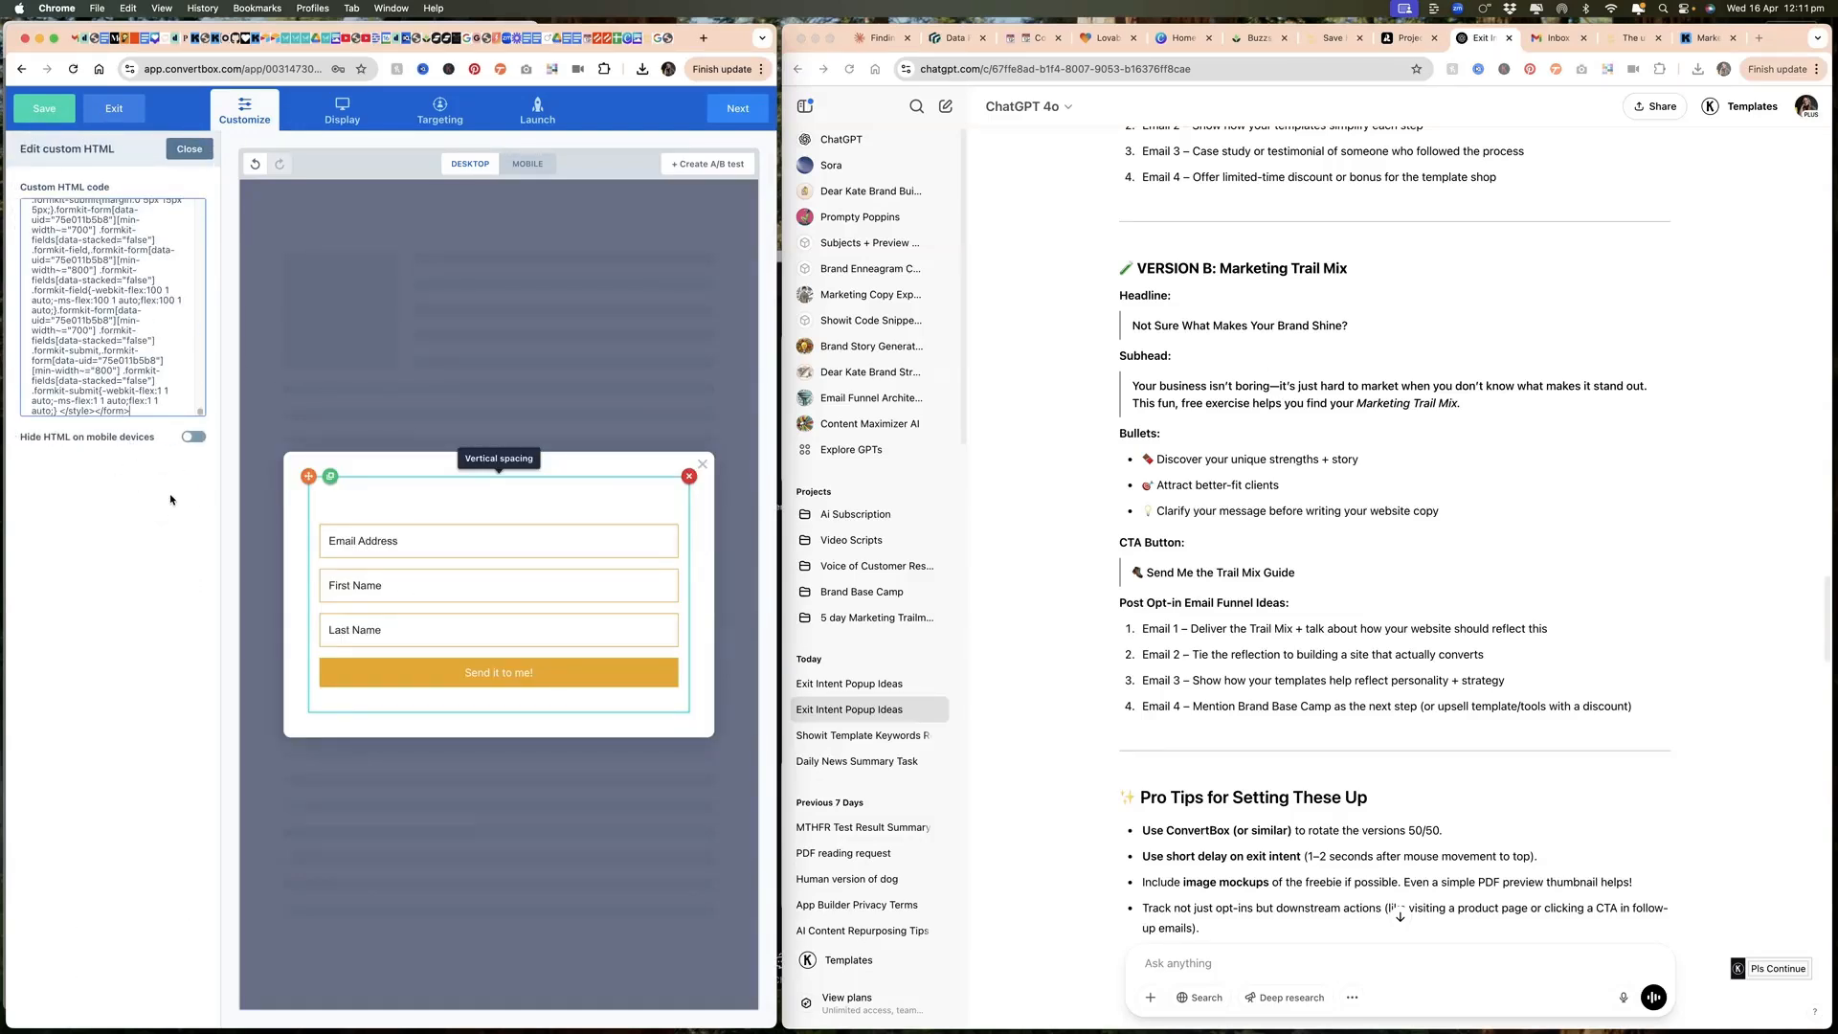
# Step: Reduce the embedded form's top and bottom vertical spacing to 0
pyautogui.click(498, 458)
pyautogui.click(522, 438)
pyautogui.click(522, 461)
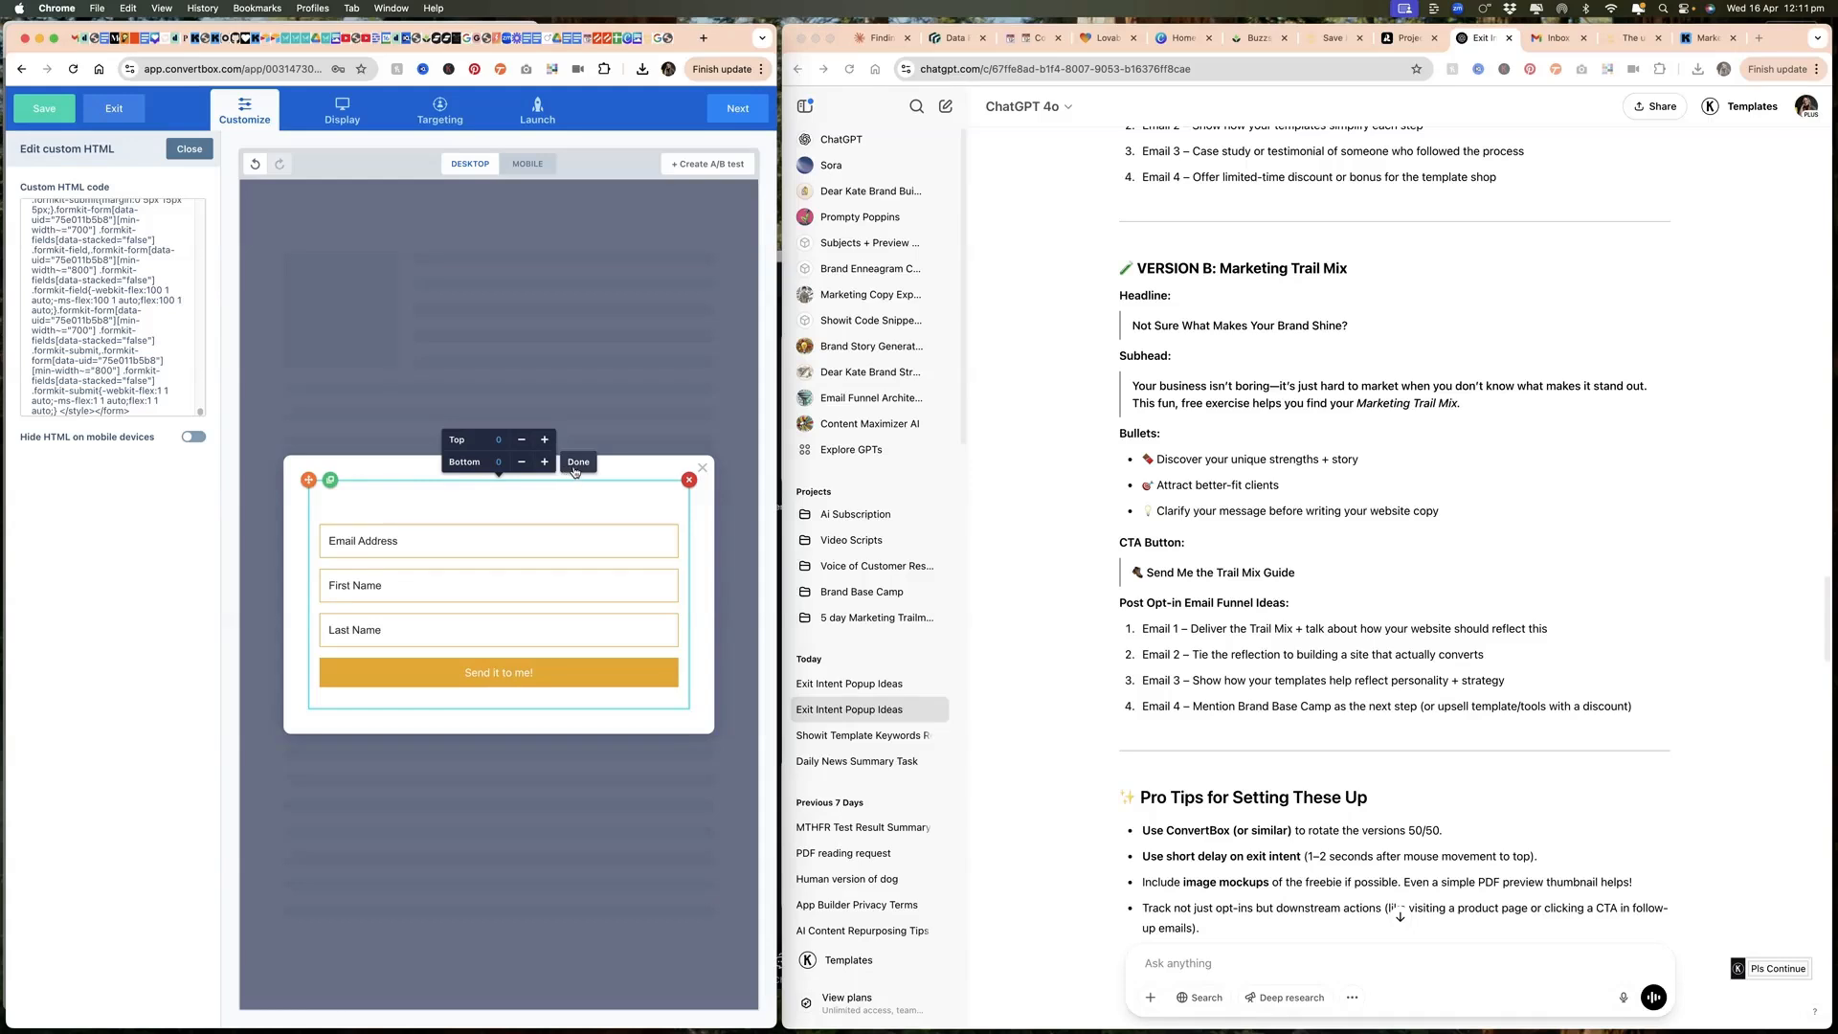
pyautogui.click(578, 463)
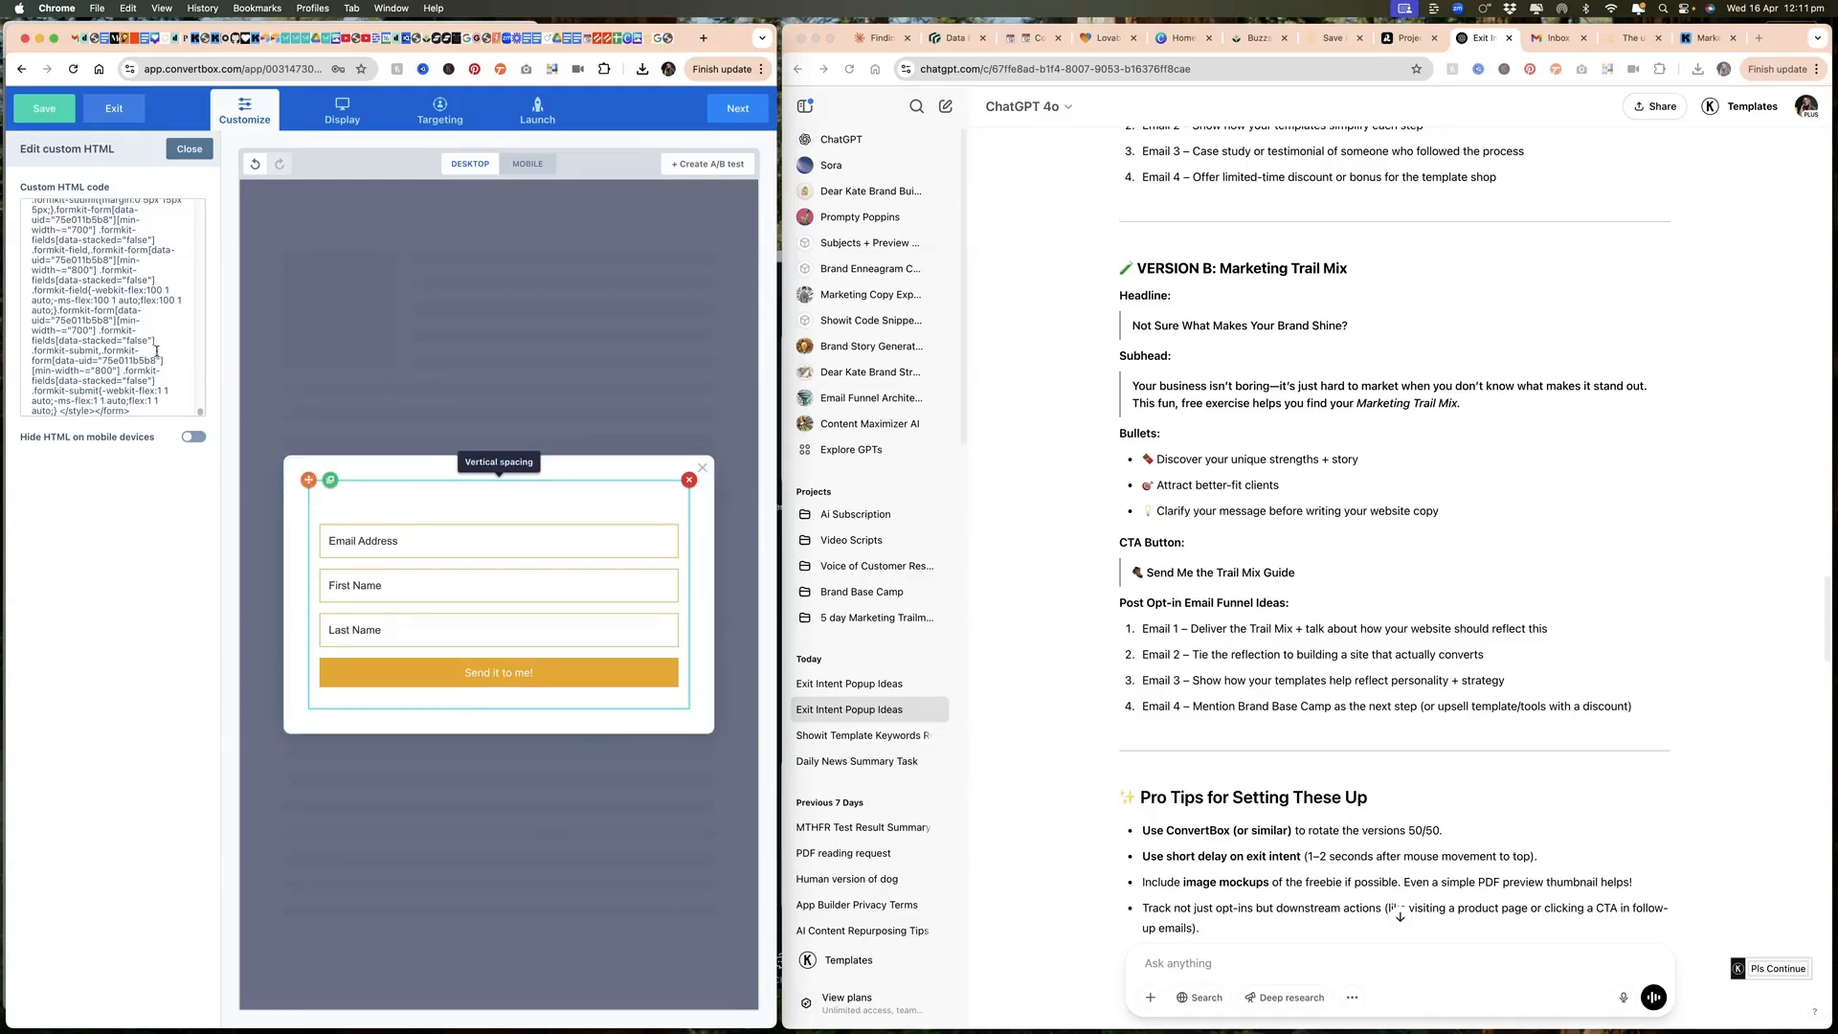
pyautogui.click(189, 149)
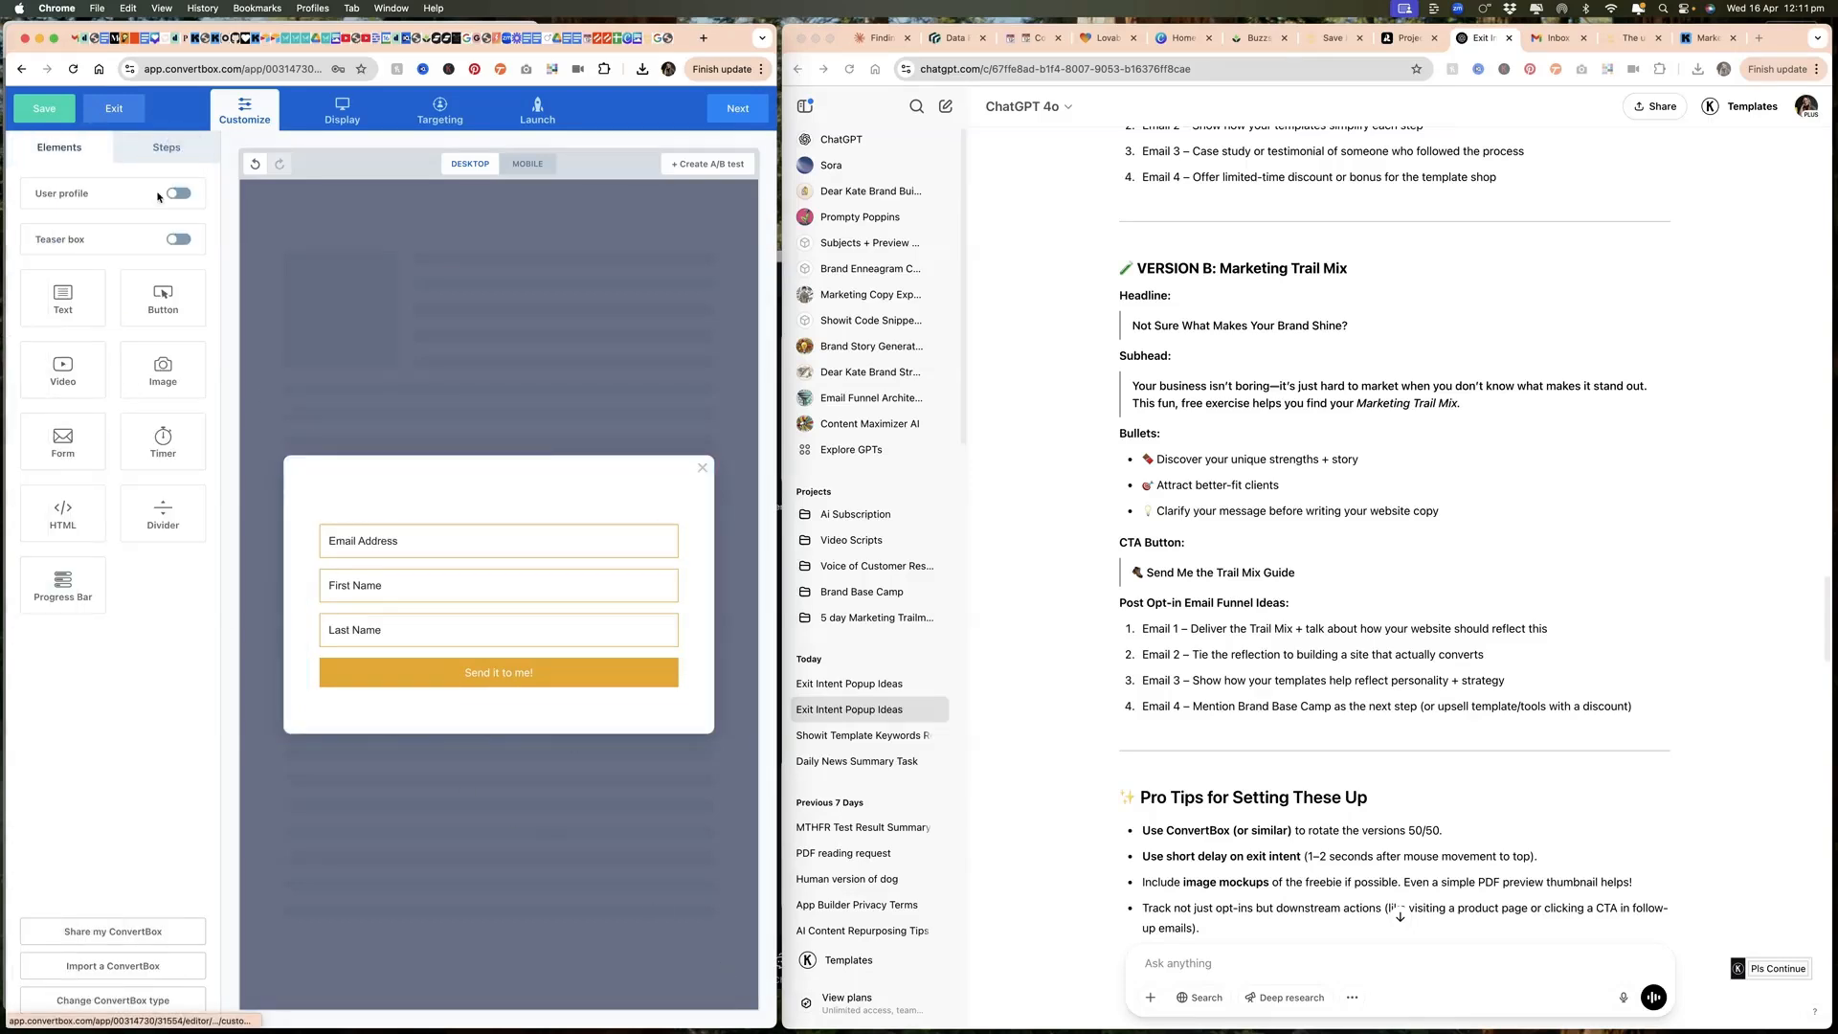
# Step: Add a text element above the form reading "Get instant access to the FREE audio training"
pyautogui.moveTo(62, 299); pyautogui.dragTo(463, 487)
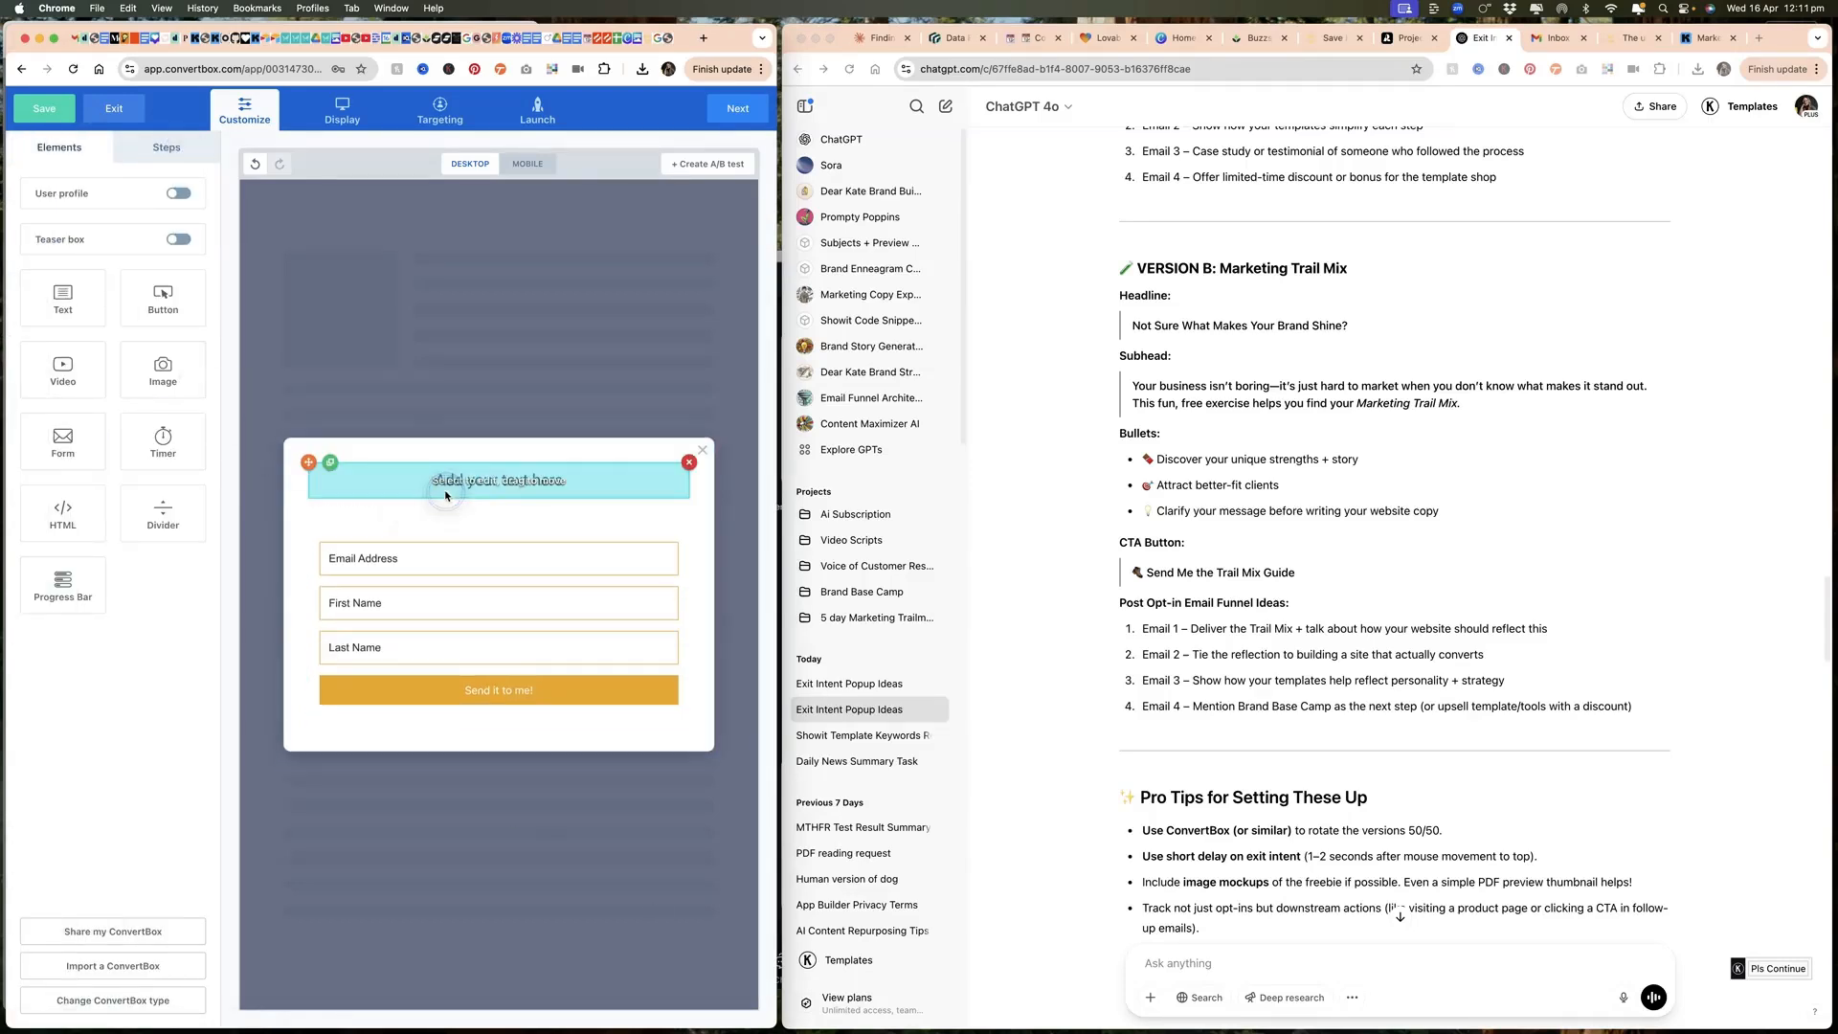
pyautogui.click(463, 486)
pyautogui.click(463, 486)
pyautogui.write('Get instant access to the FREE auid')
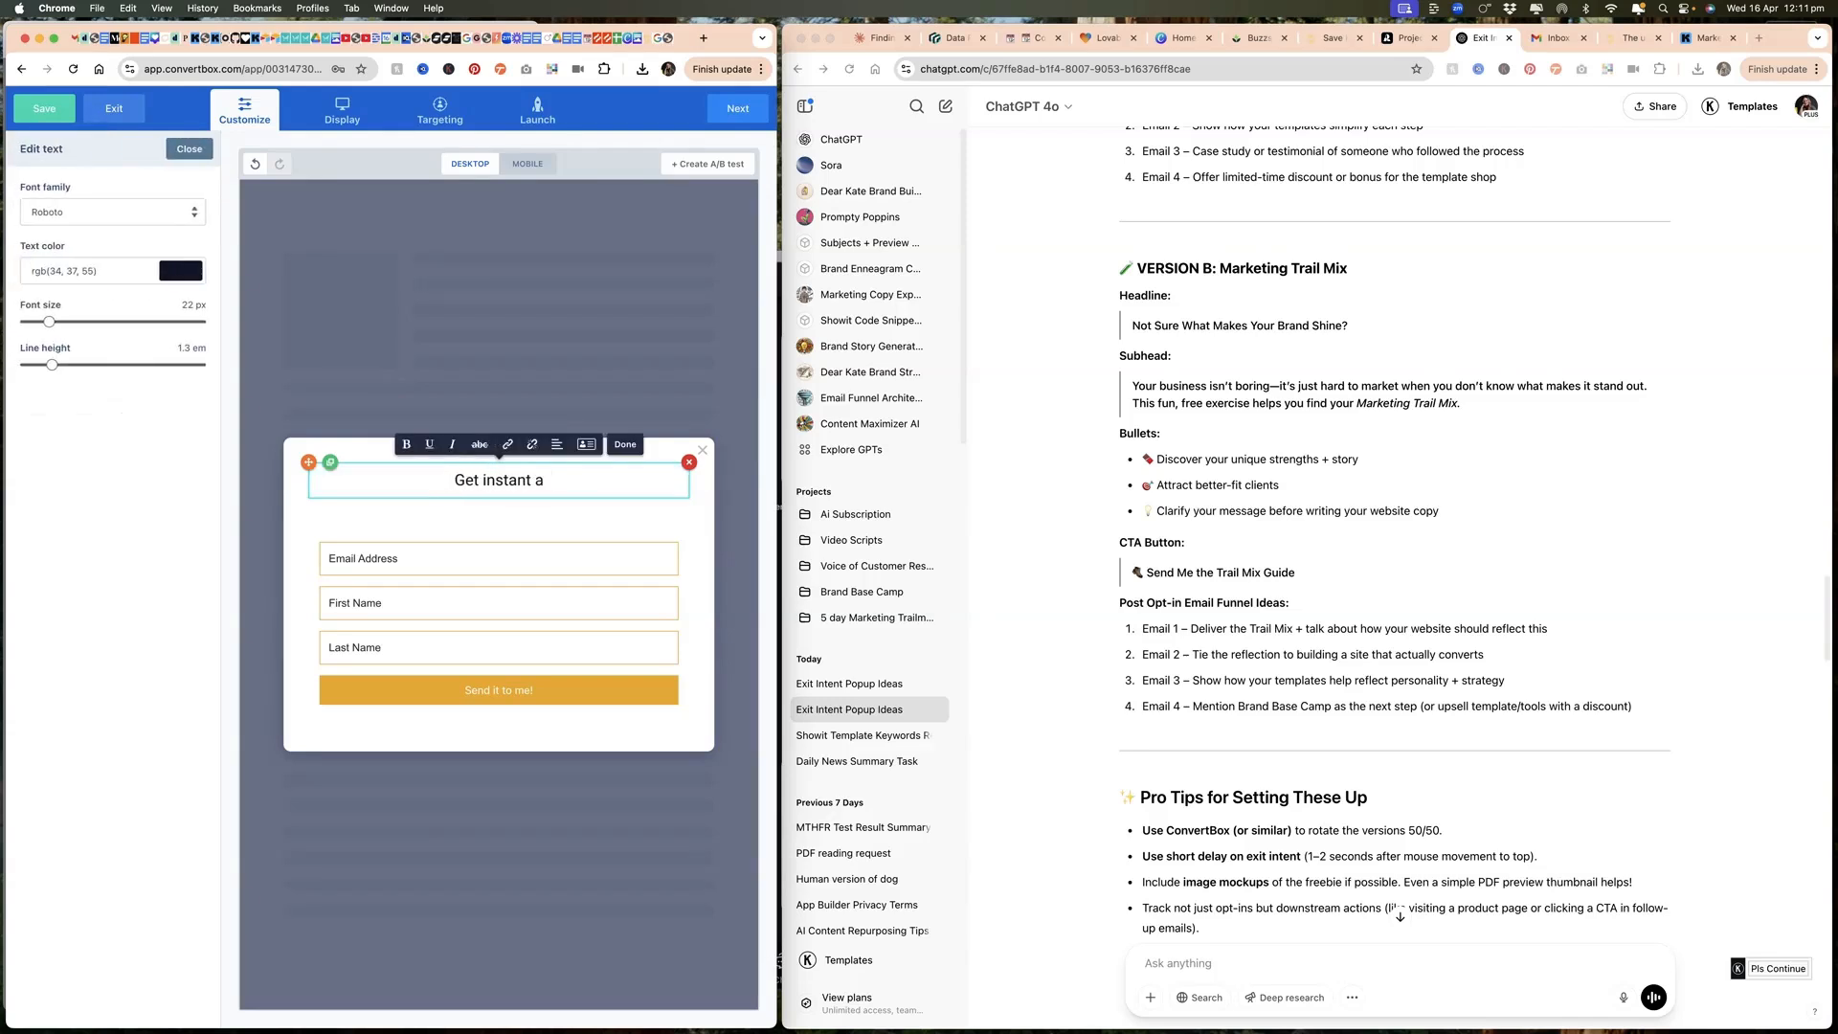
pyautogui.press('BackSpace')
pyautogui.press('BackSpace')
pyautogui.write('dio training')
pyautogui.click(625, 444)
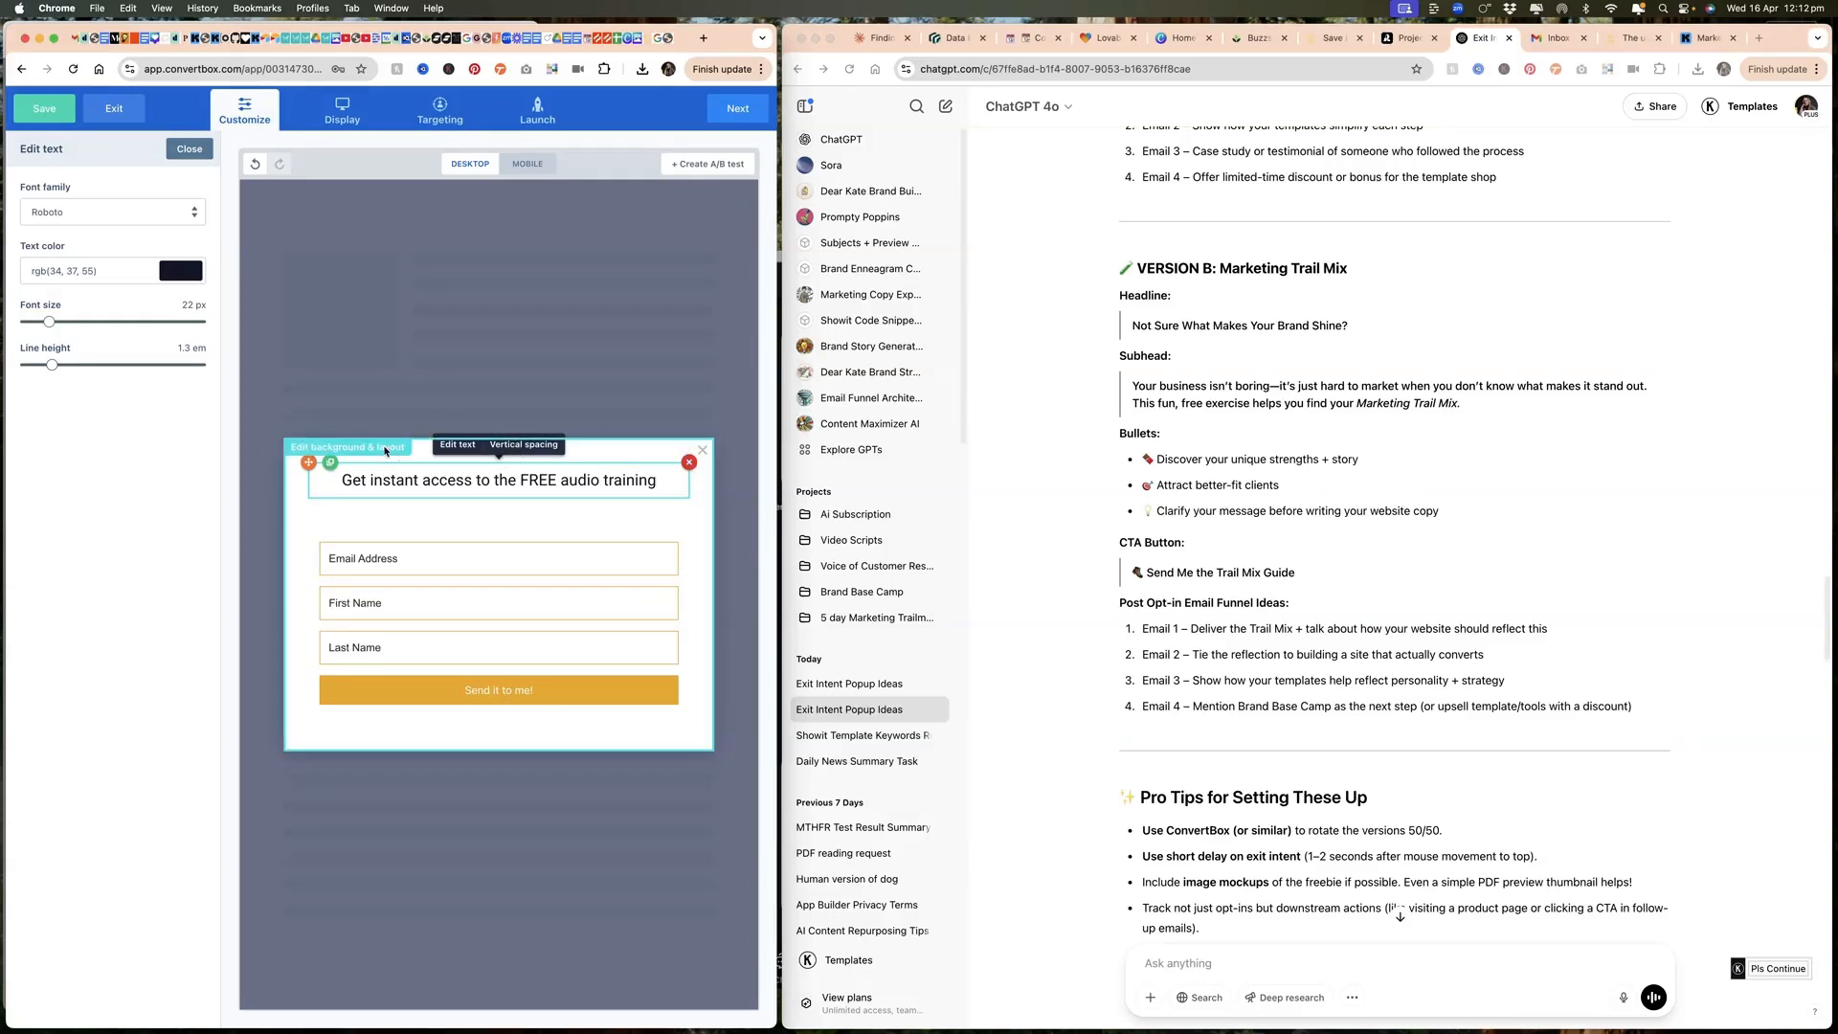
# Step: Set the opt-in step's close icon color to #F1AF23 from the DKBS brand palette
pyautogui.click(385, 451)
pyautogui.click(386, 449)
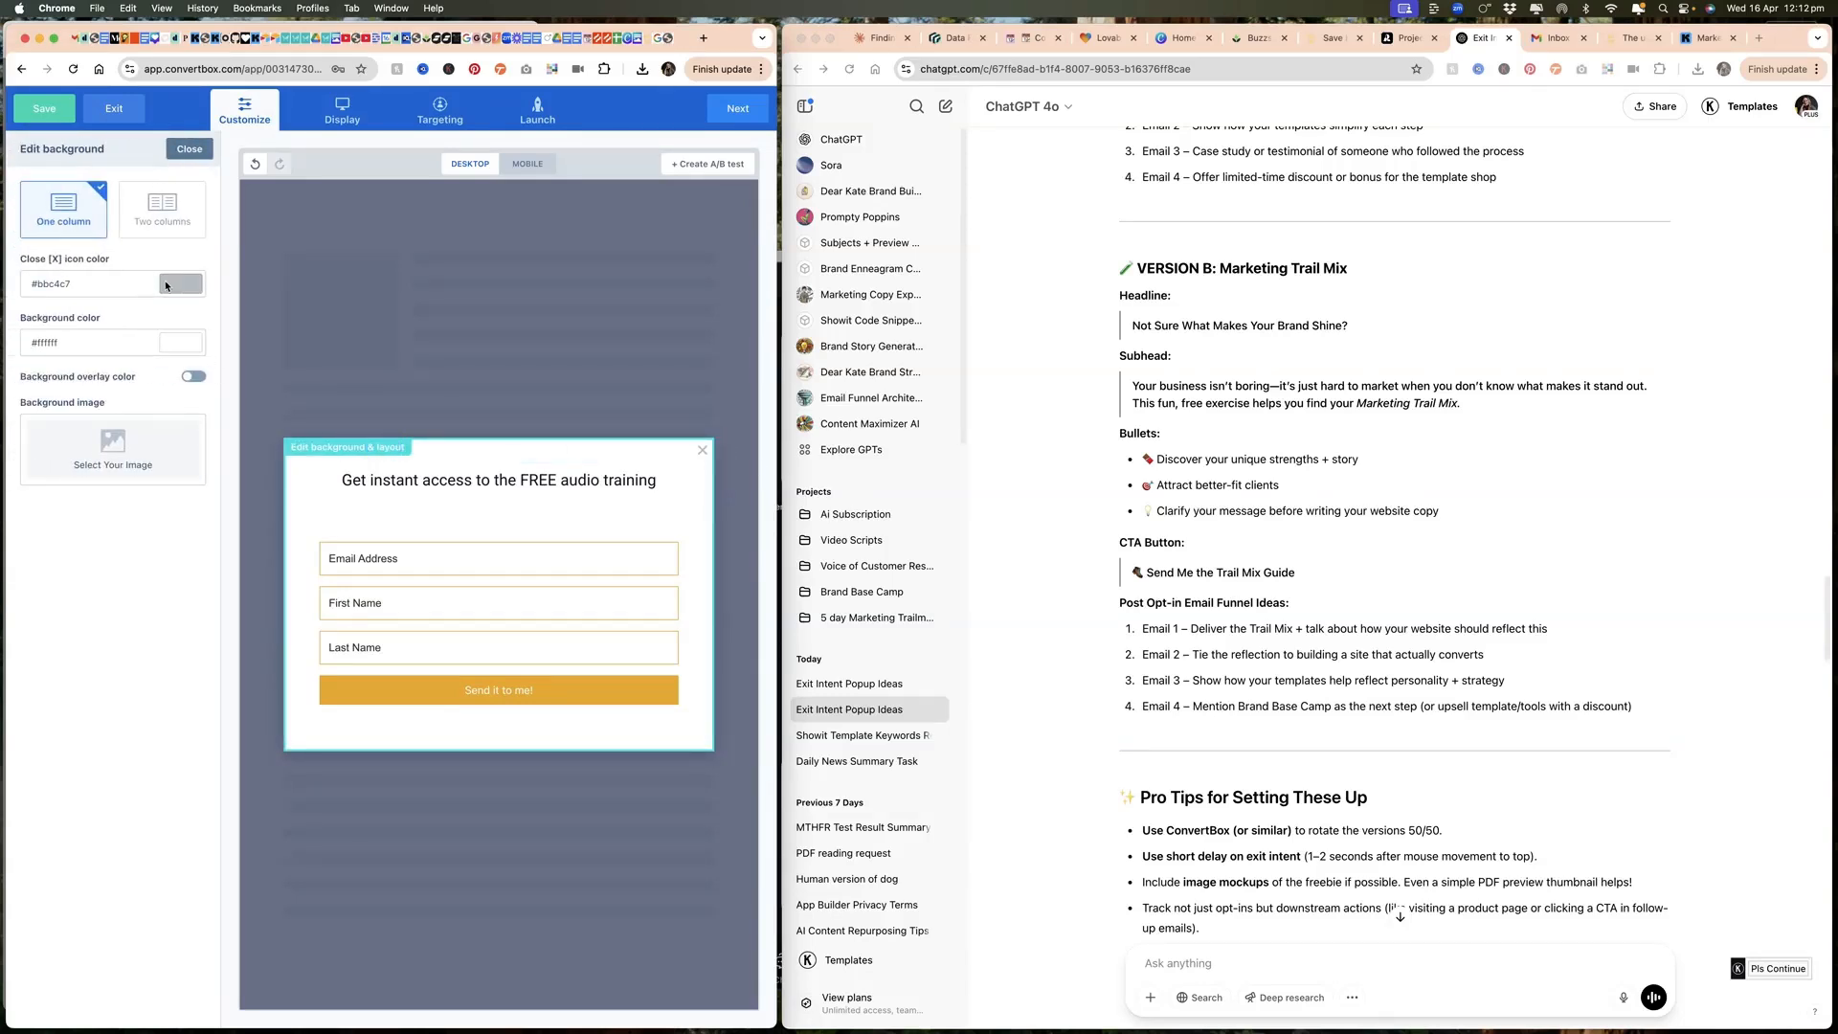
pyautogui.click(166, 285)
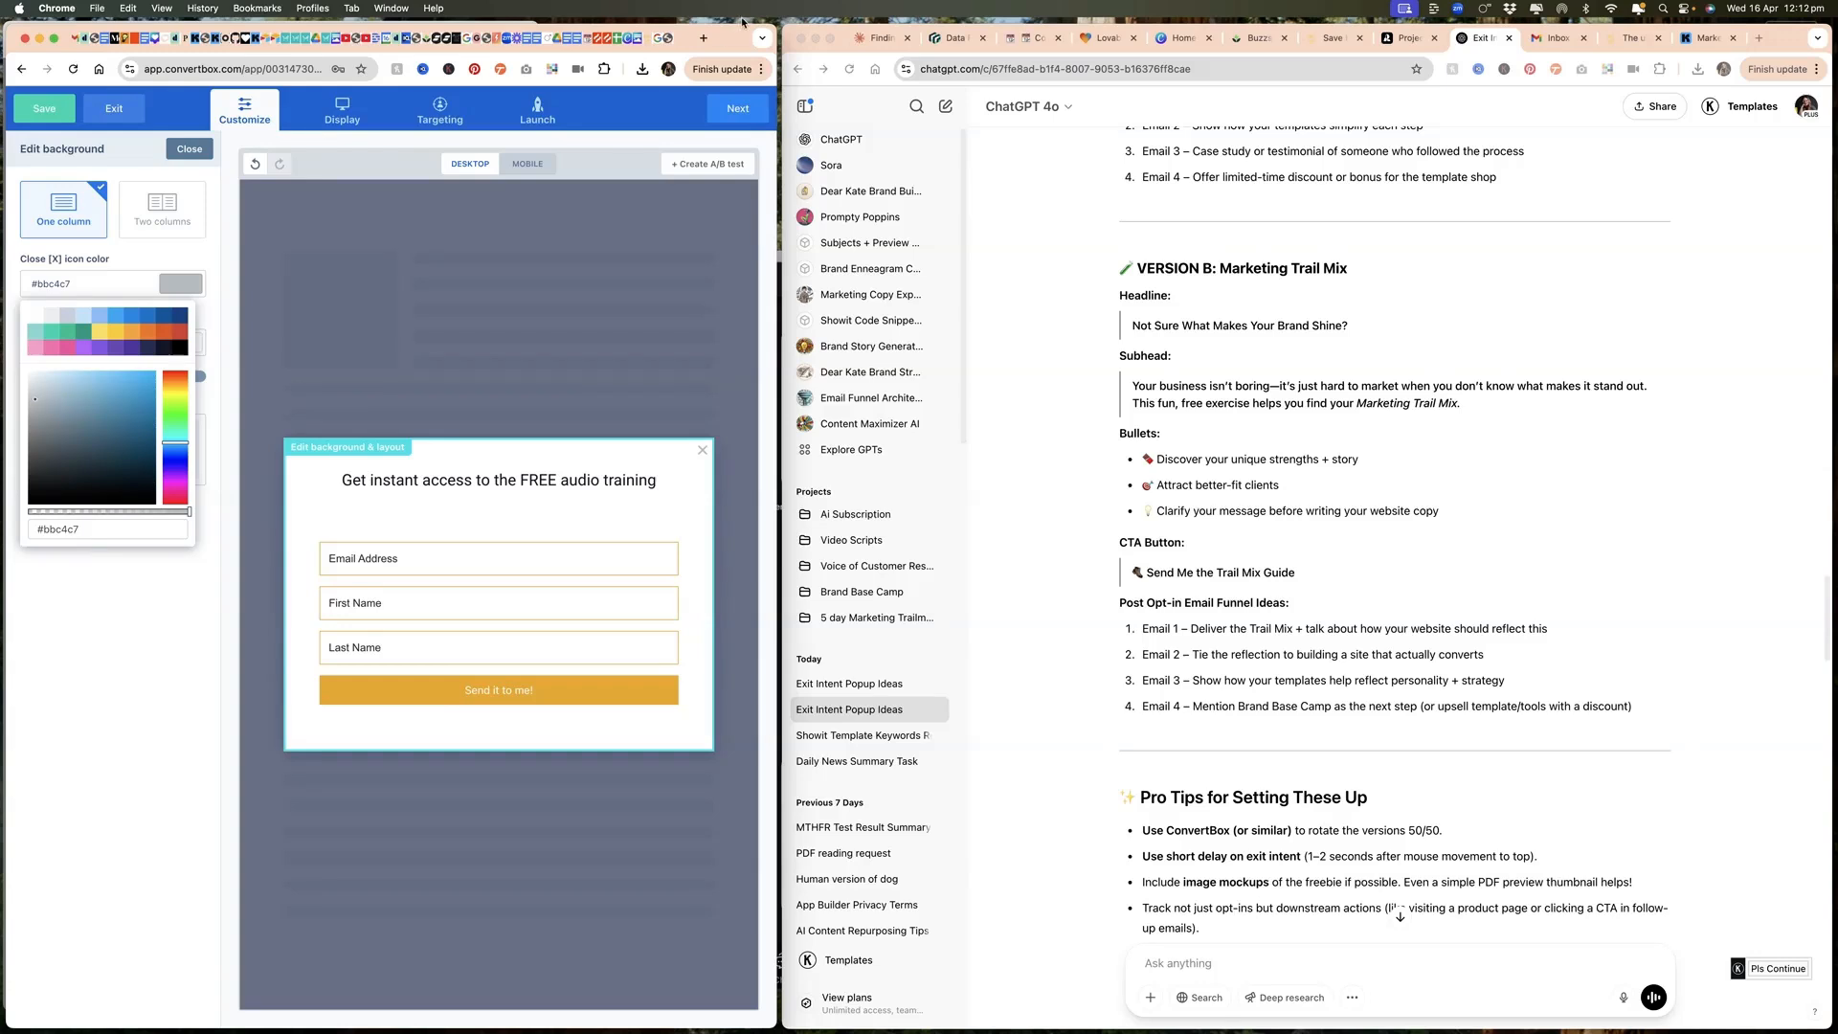
pyautogui.click(553, 69)
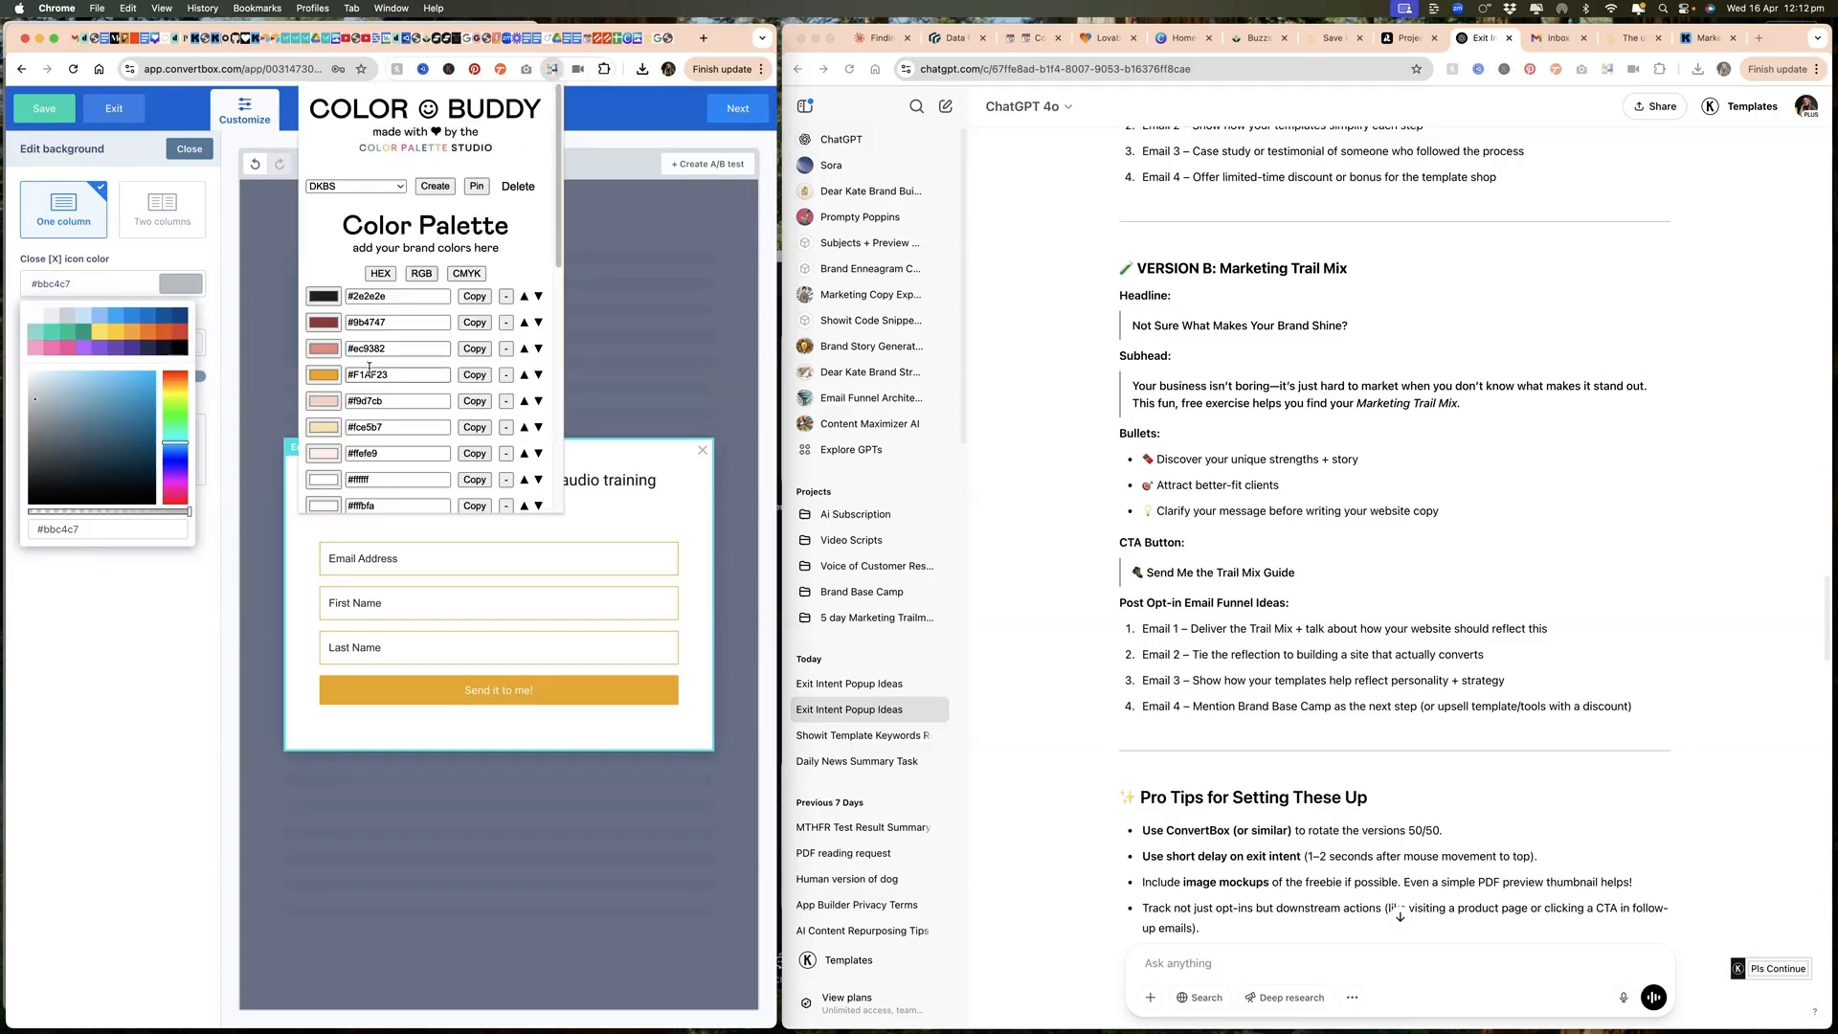
pyautogui.click(479, 376)
pyautogui.click(586, 394)
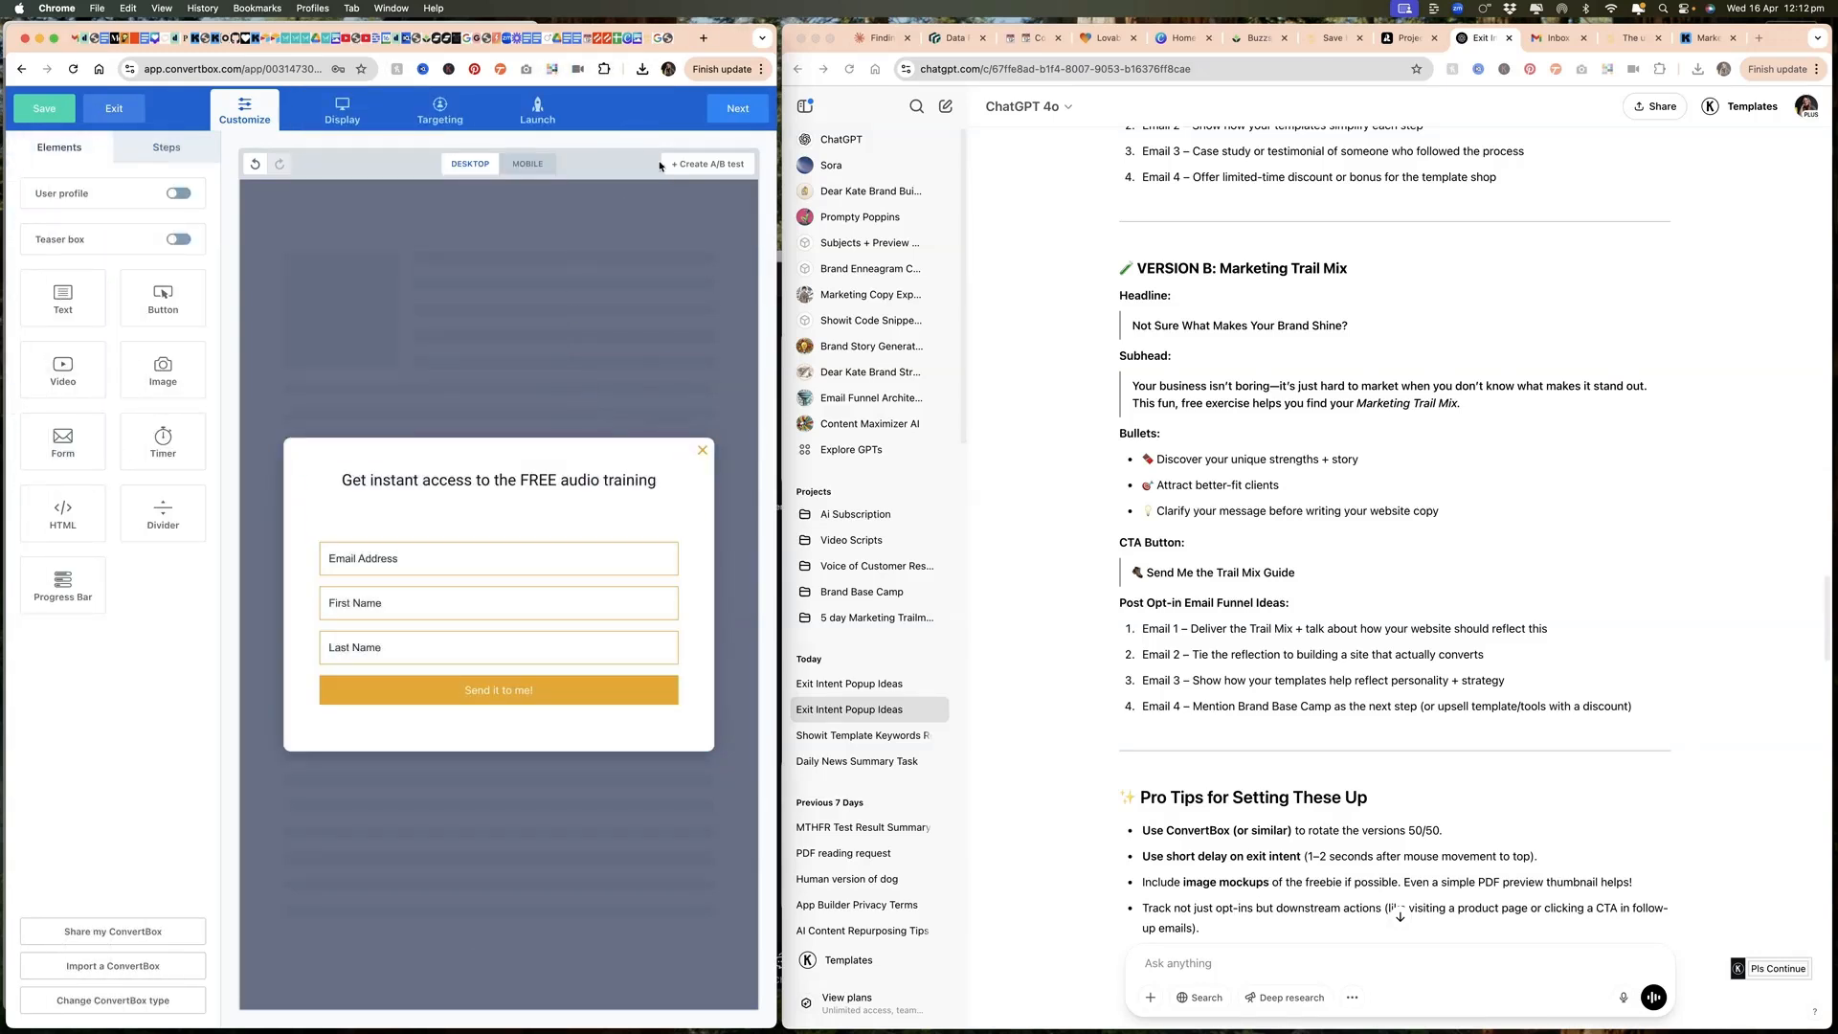
# Step: Create a second A/B test variation of the pop-up and switch to Variation B
pyautogui.click(736, 164)
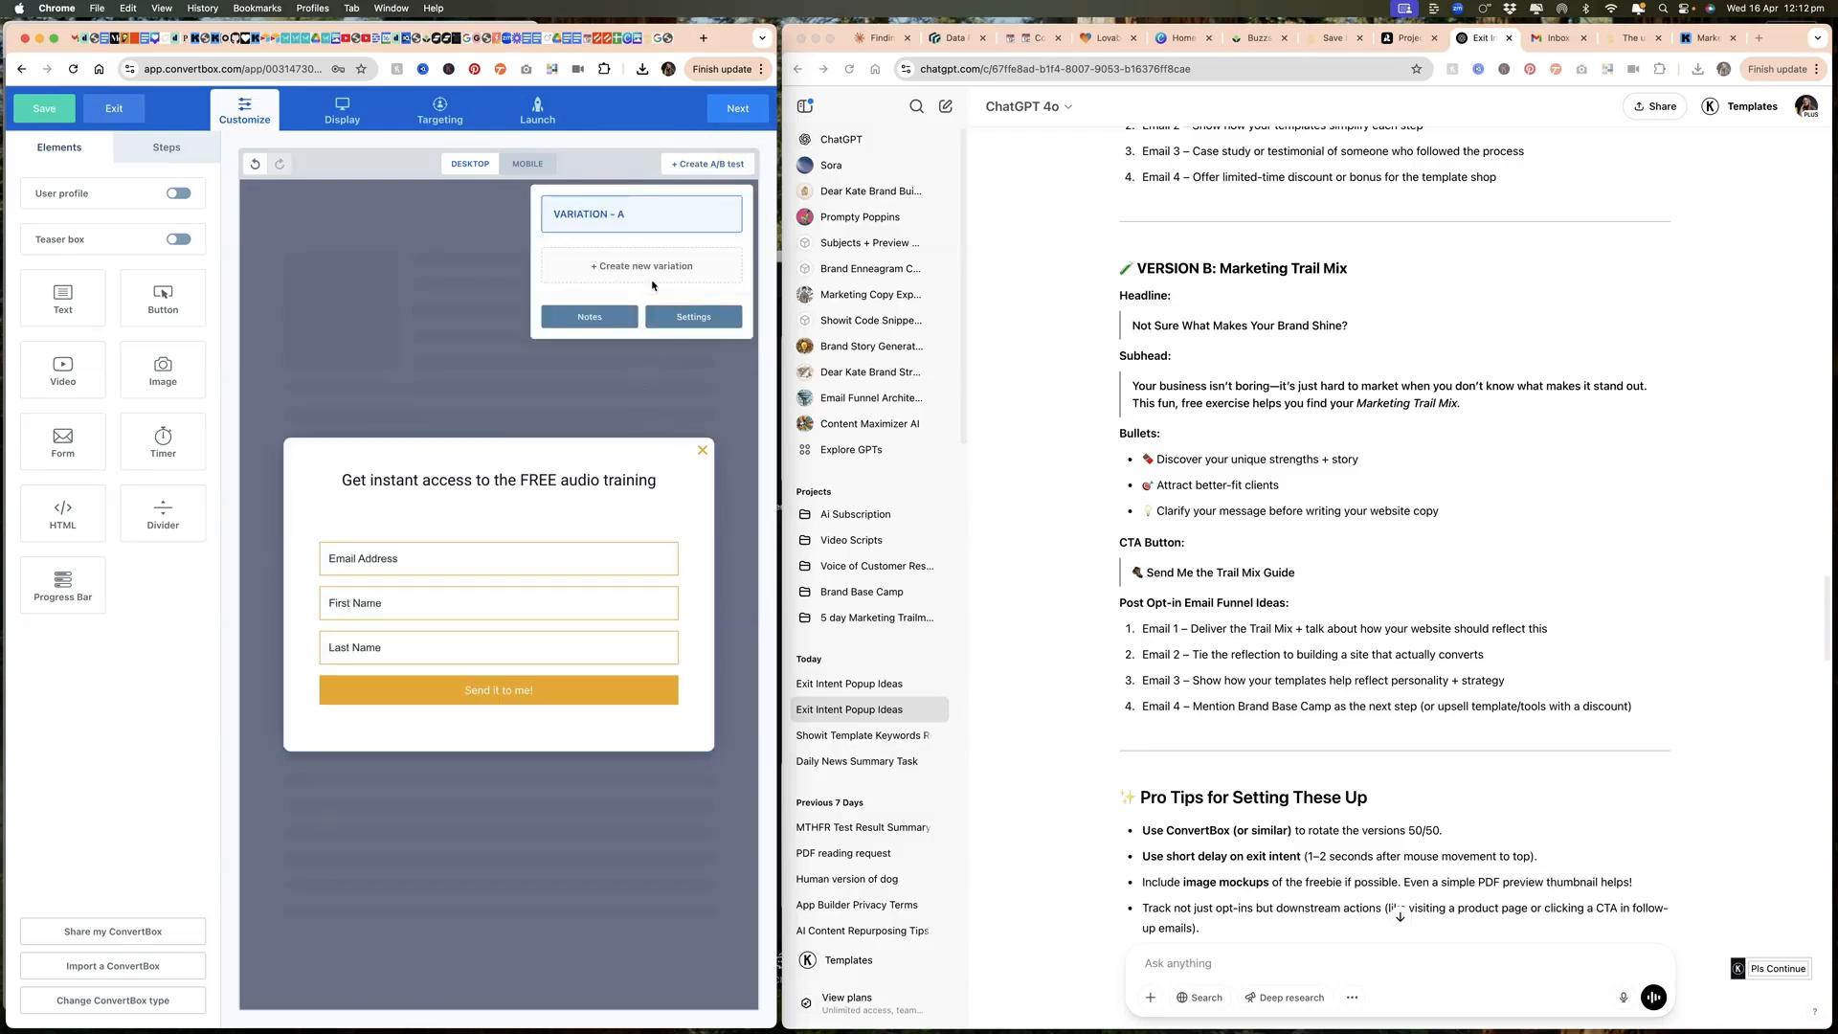
pyautogui.click(655, 266)
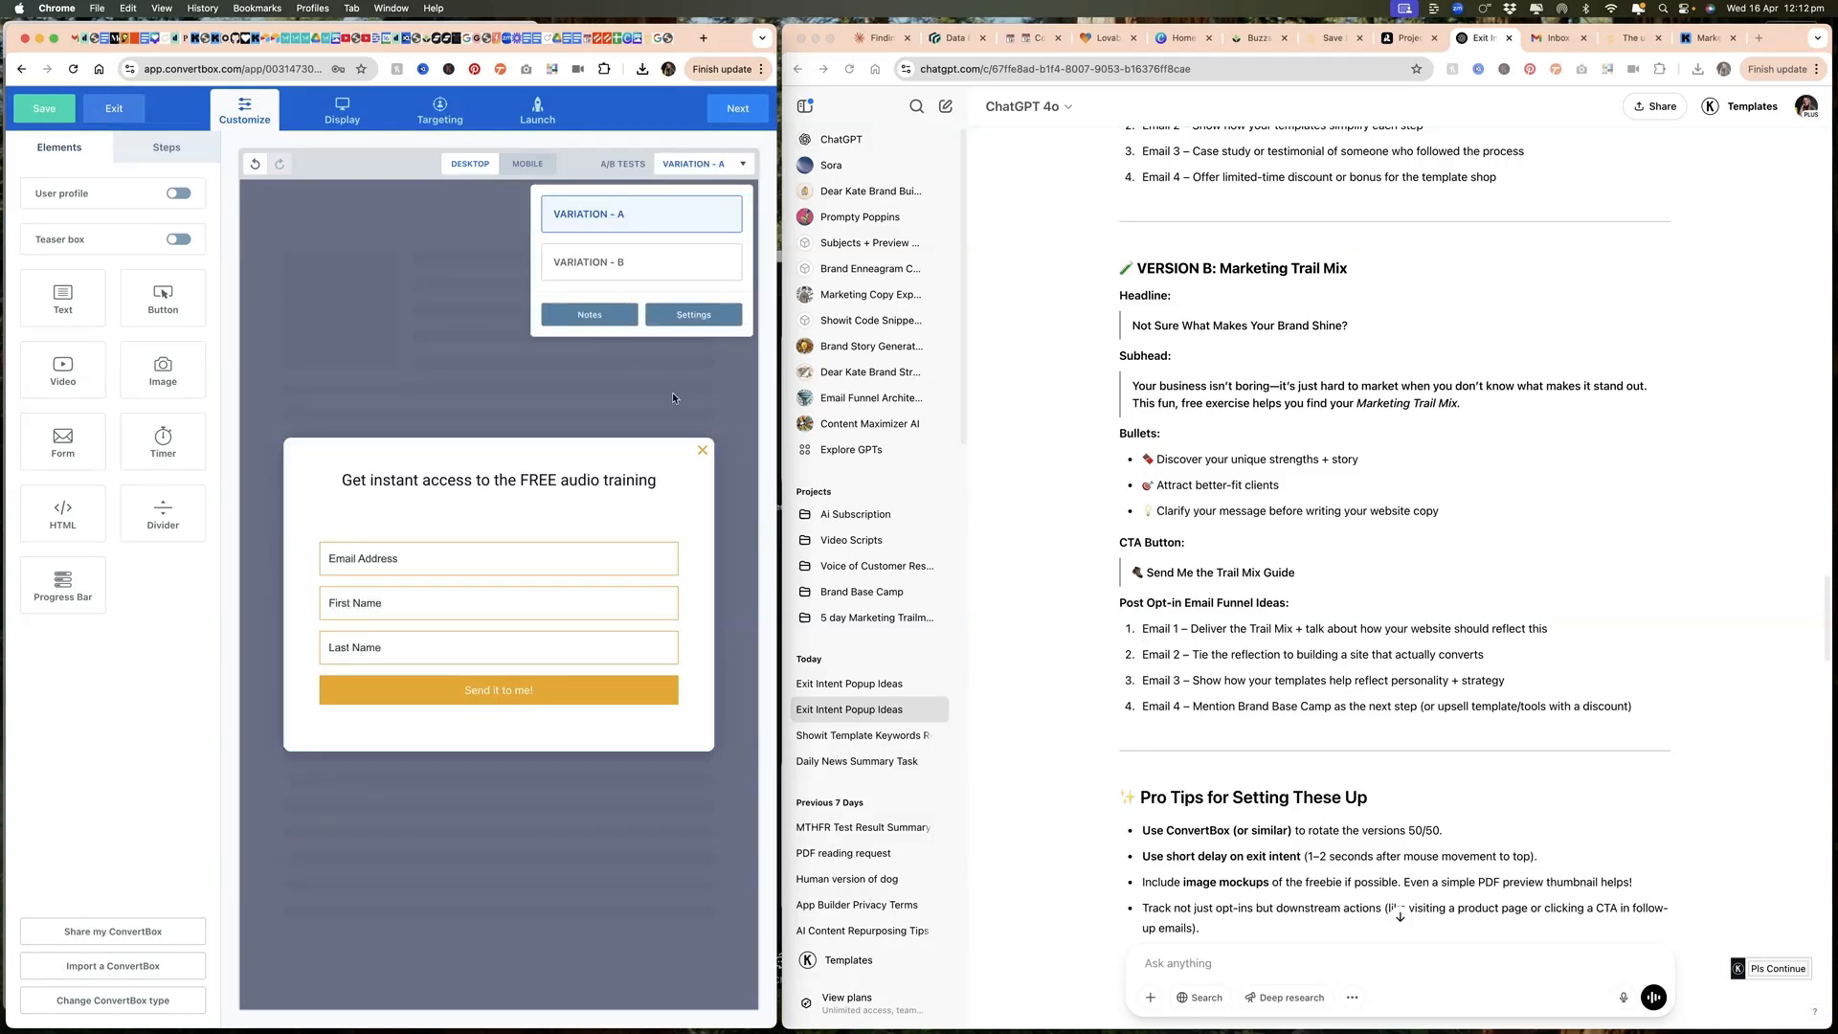
pyautogui.click(640, 268)
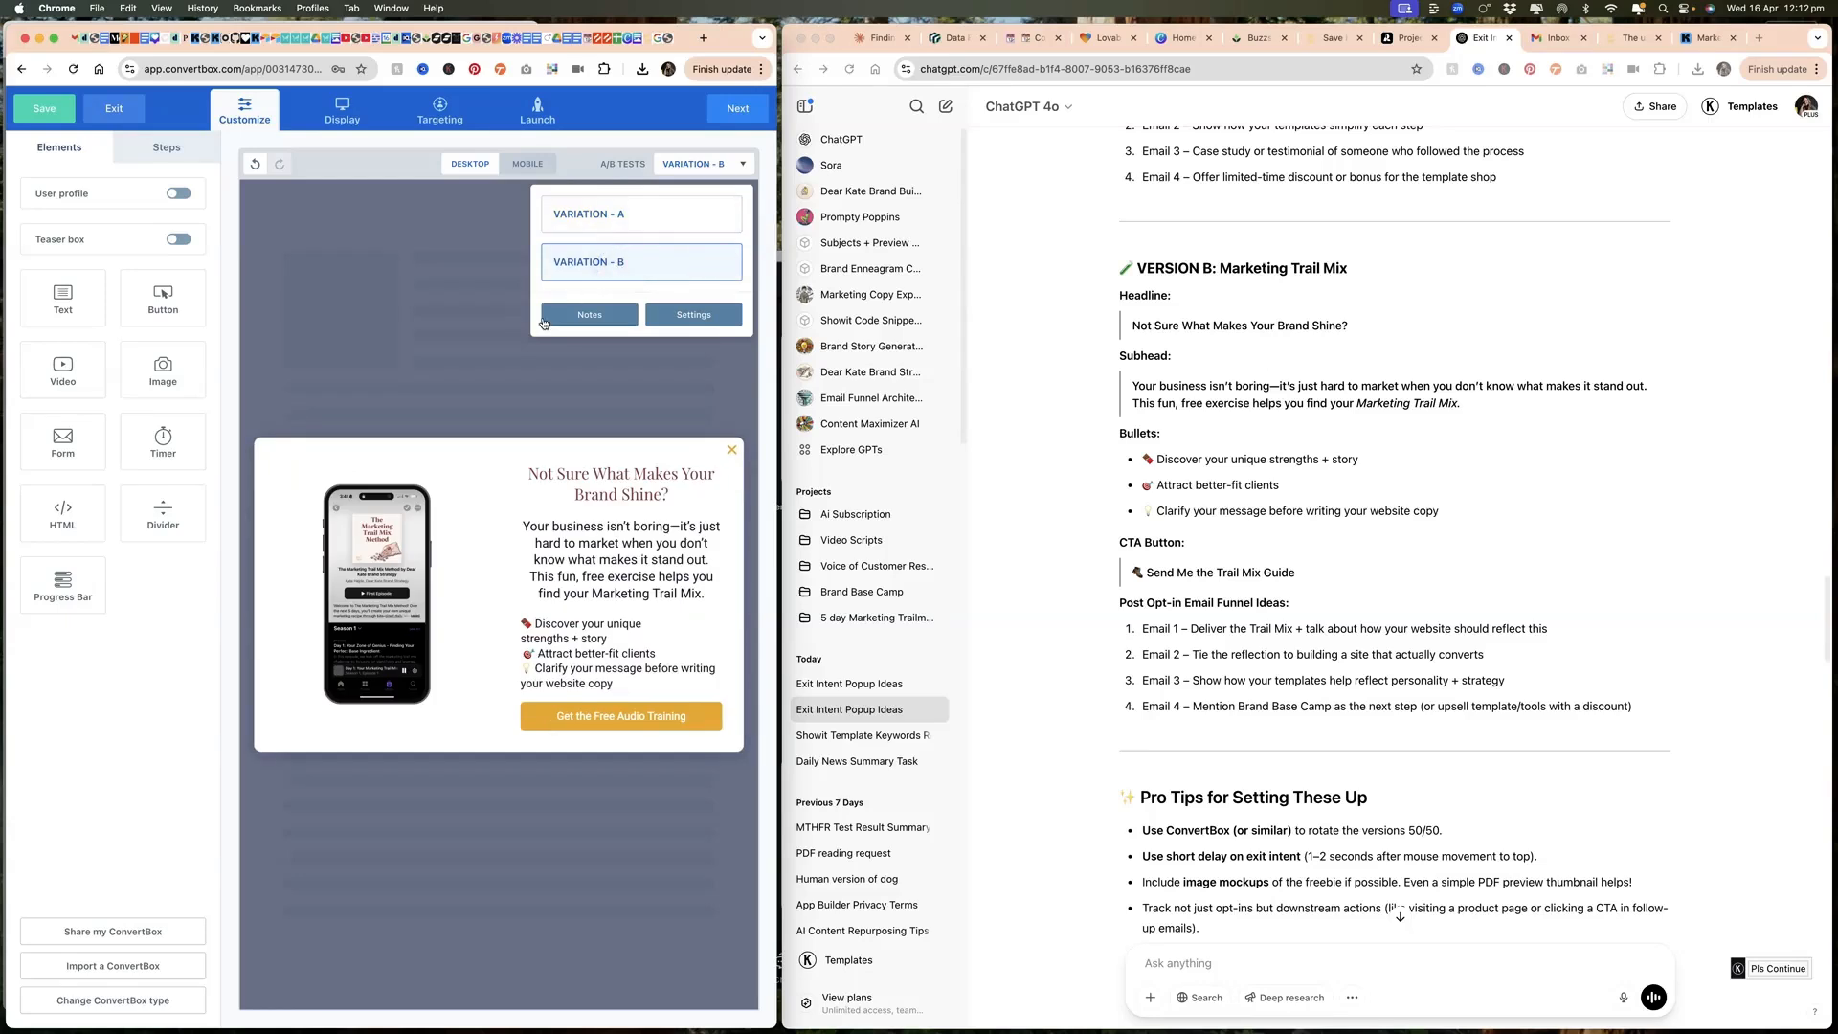
# Step: Replace the phone mockup image in Variation B's first step with the free checklist pages mockup
pyautogui.click(142, 152)
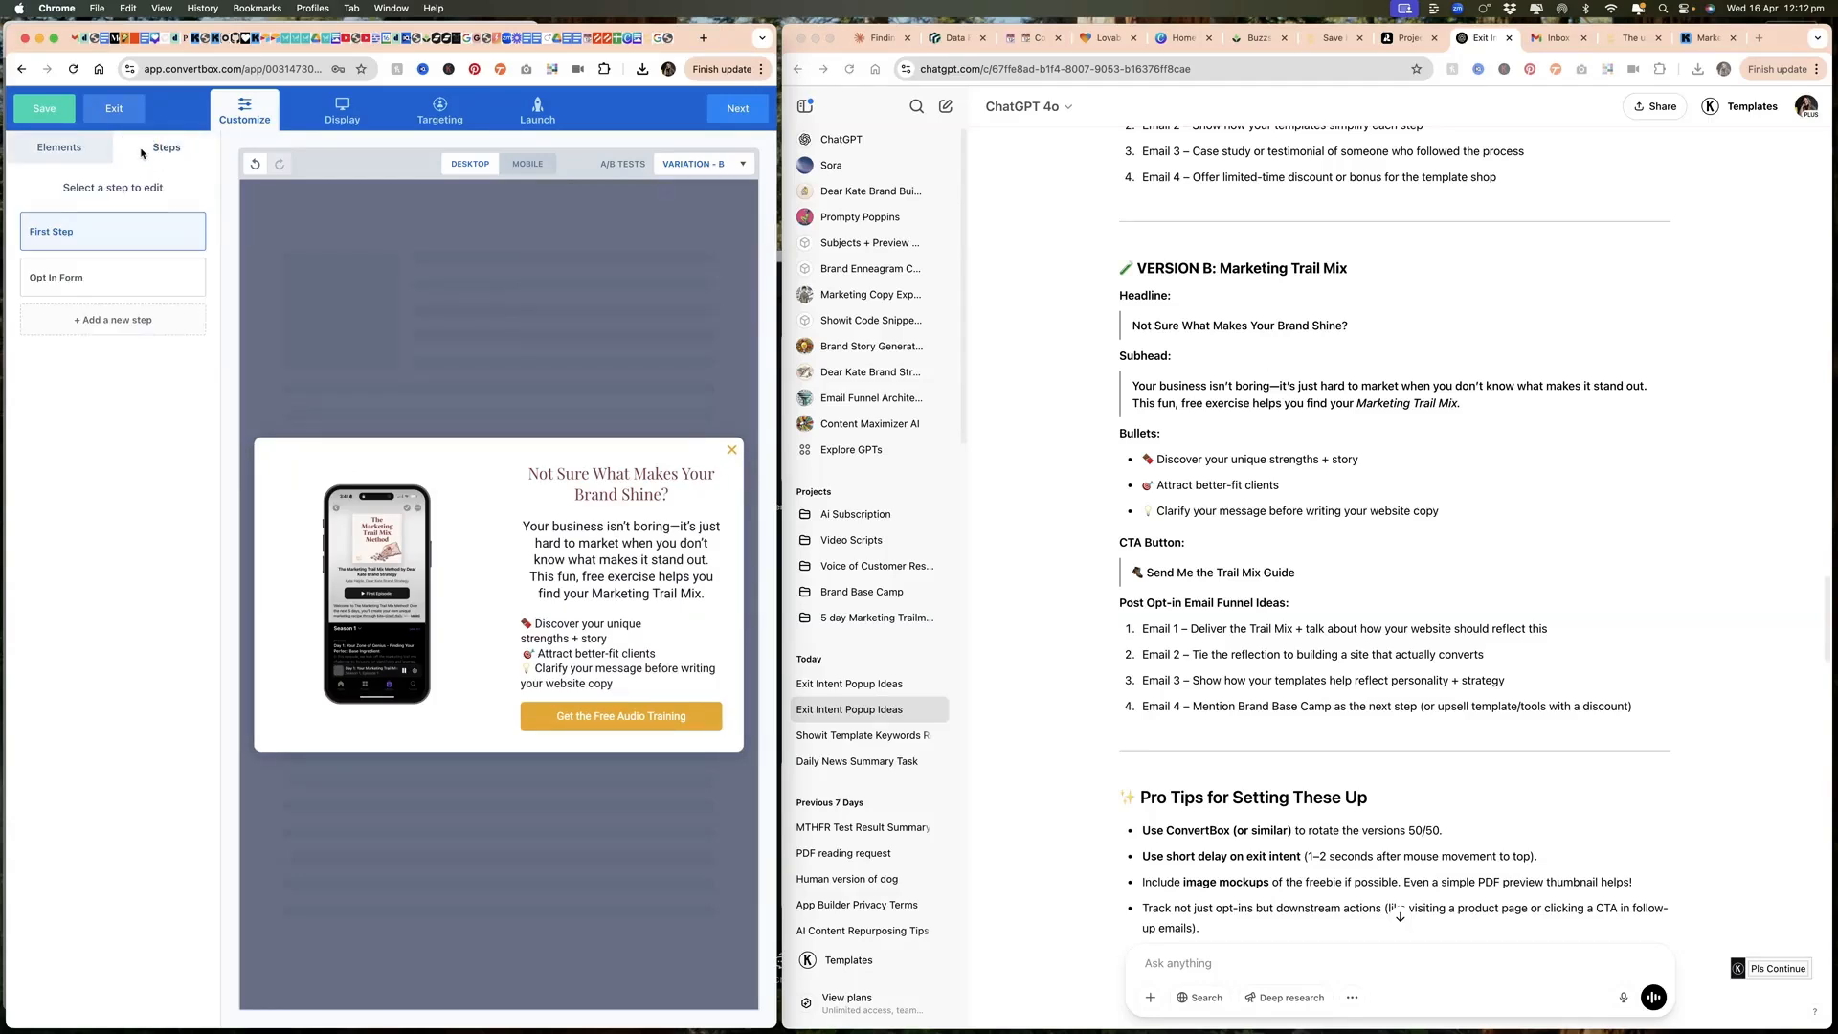
pyautogui.click(356, 593)
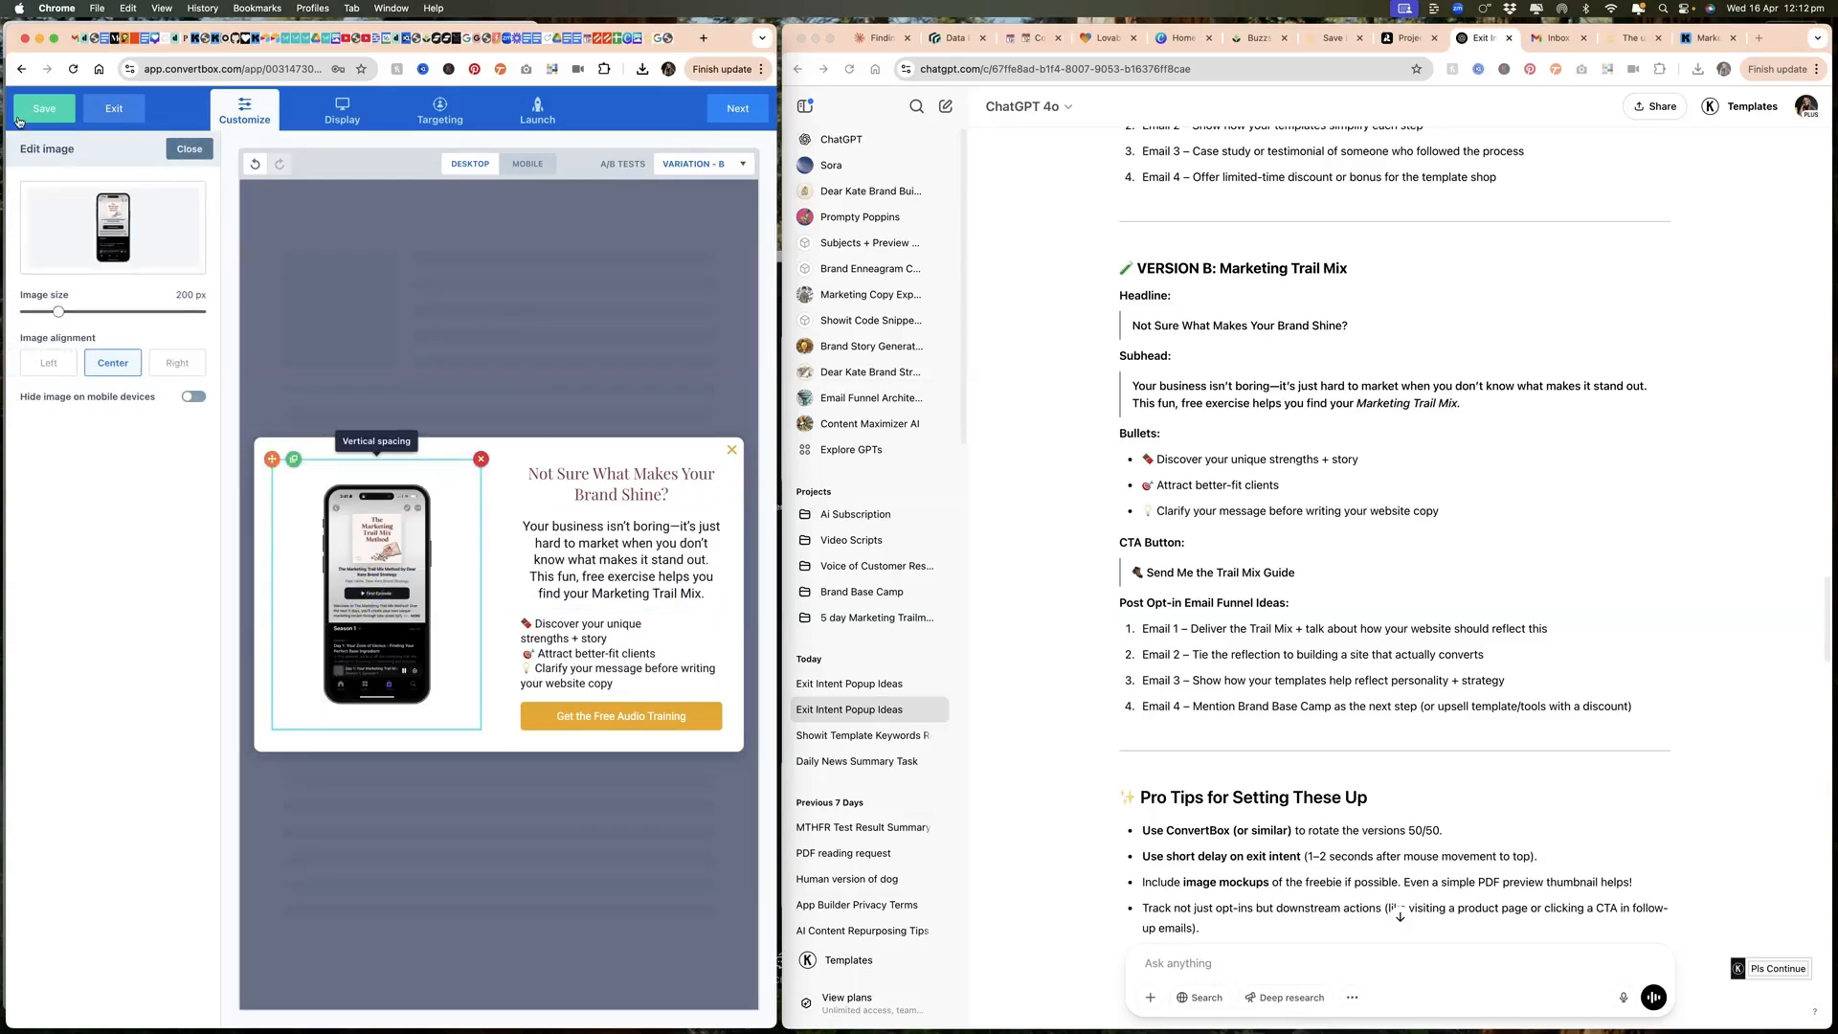
pyautogui.click(109, 221)
pyautogui.click(182, 251)
pyautogui.click(601, 569)
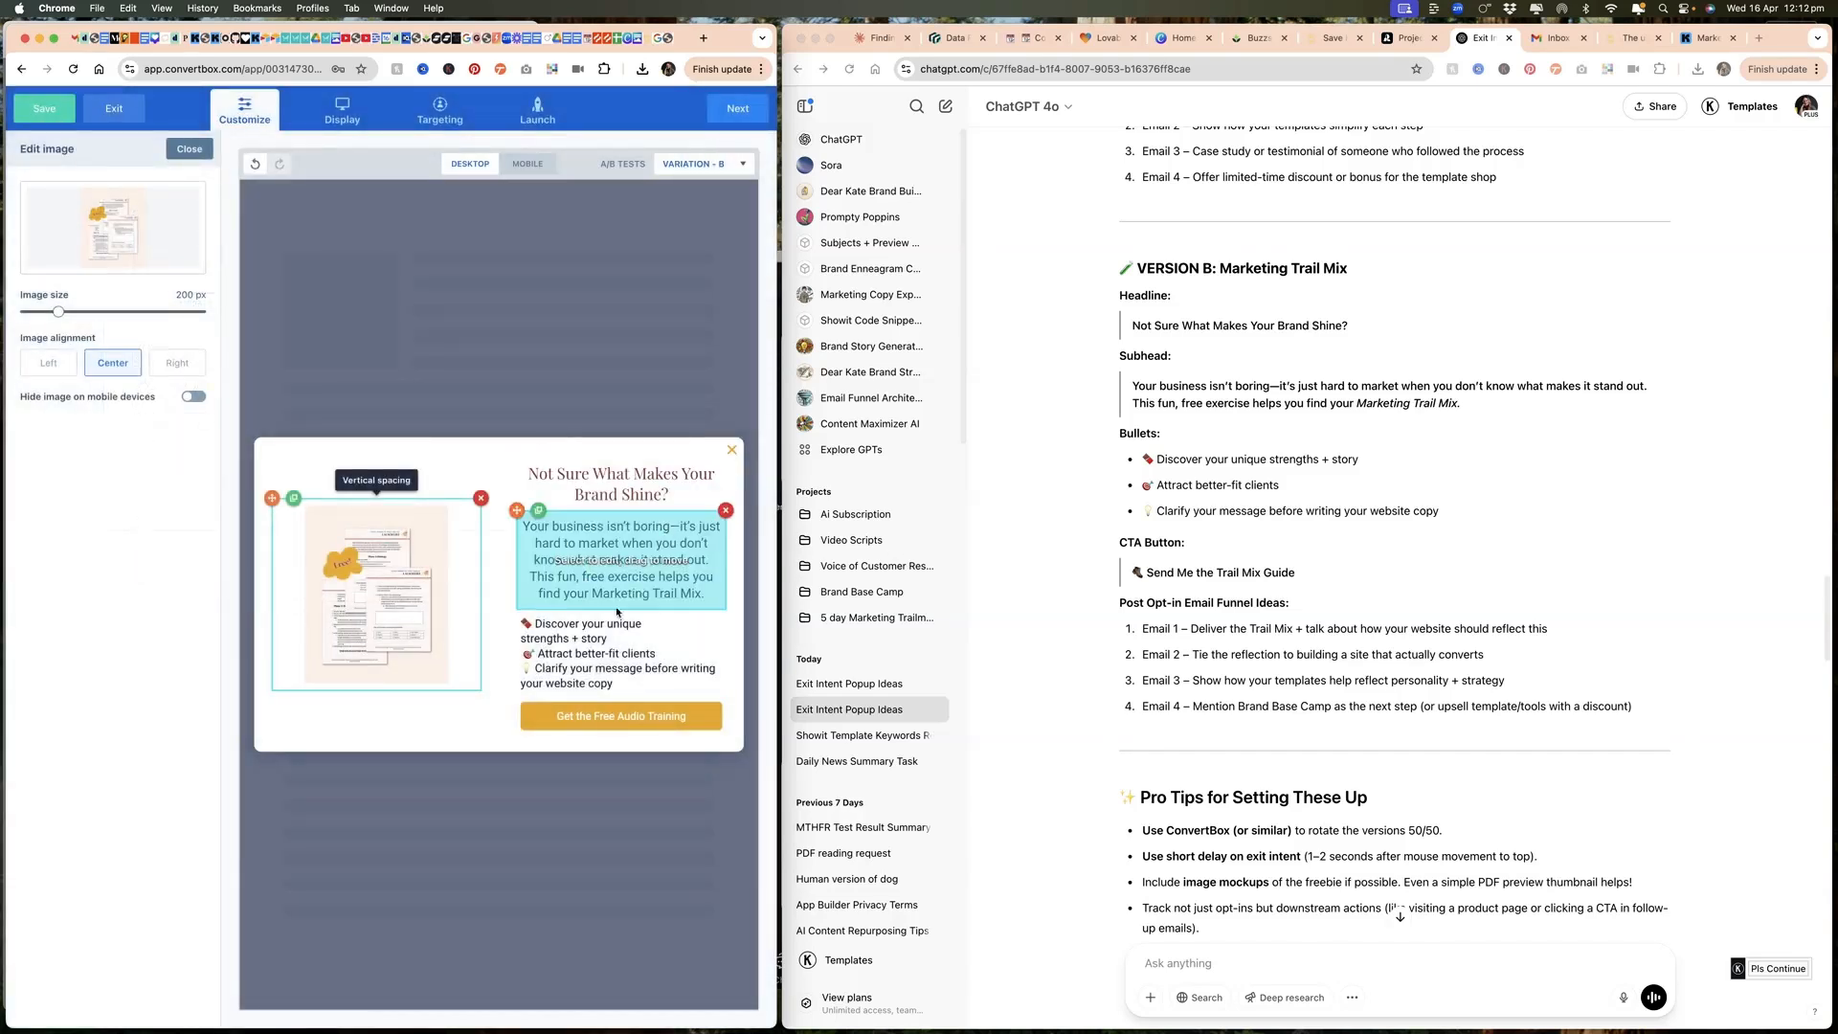
# Step: Turn on column 1's background overlay with color #ffefe9 and enlarge the checklist image to 477 px
pyautogui.click(303, 450)
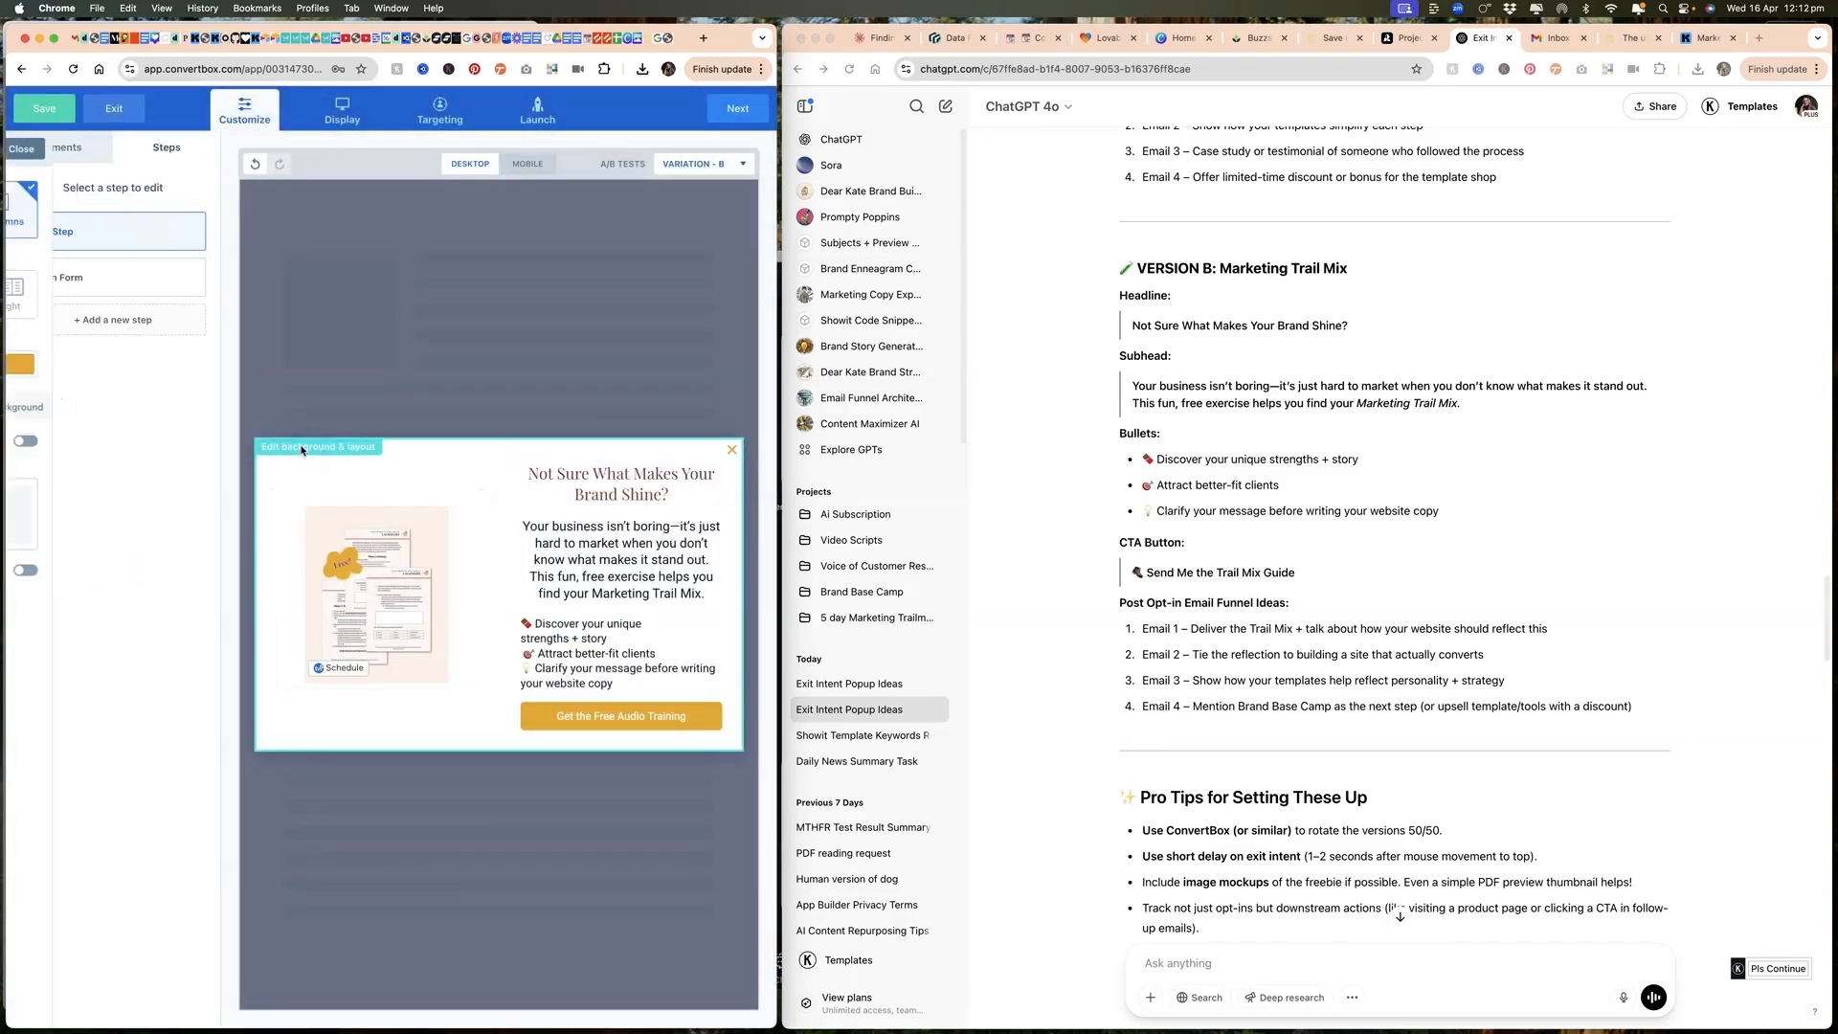
pyautogui.click(193, 441)
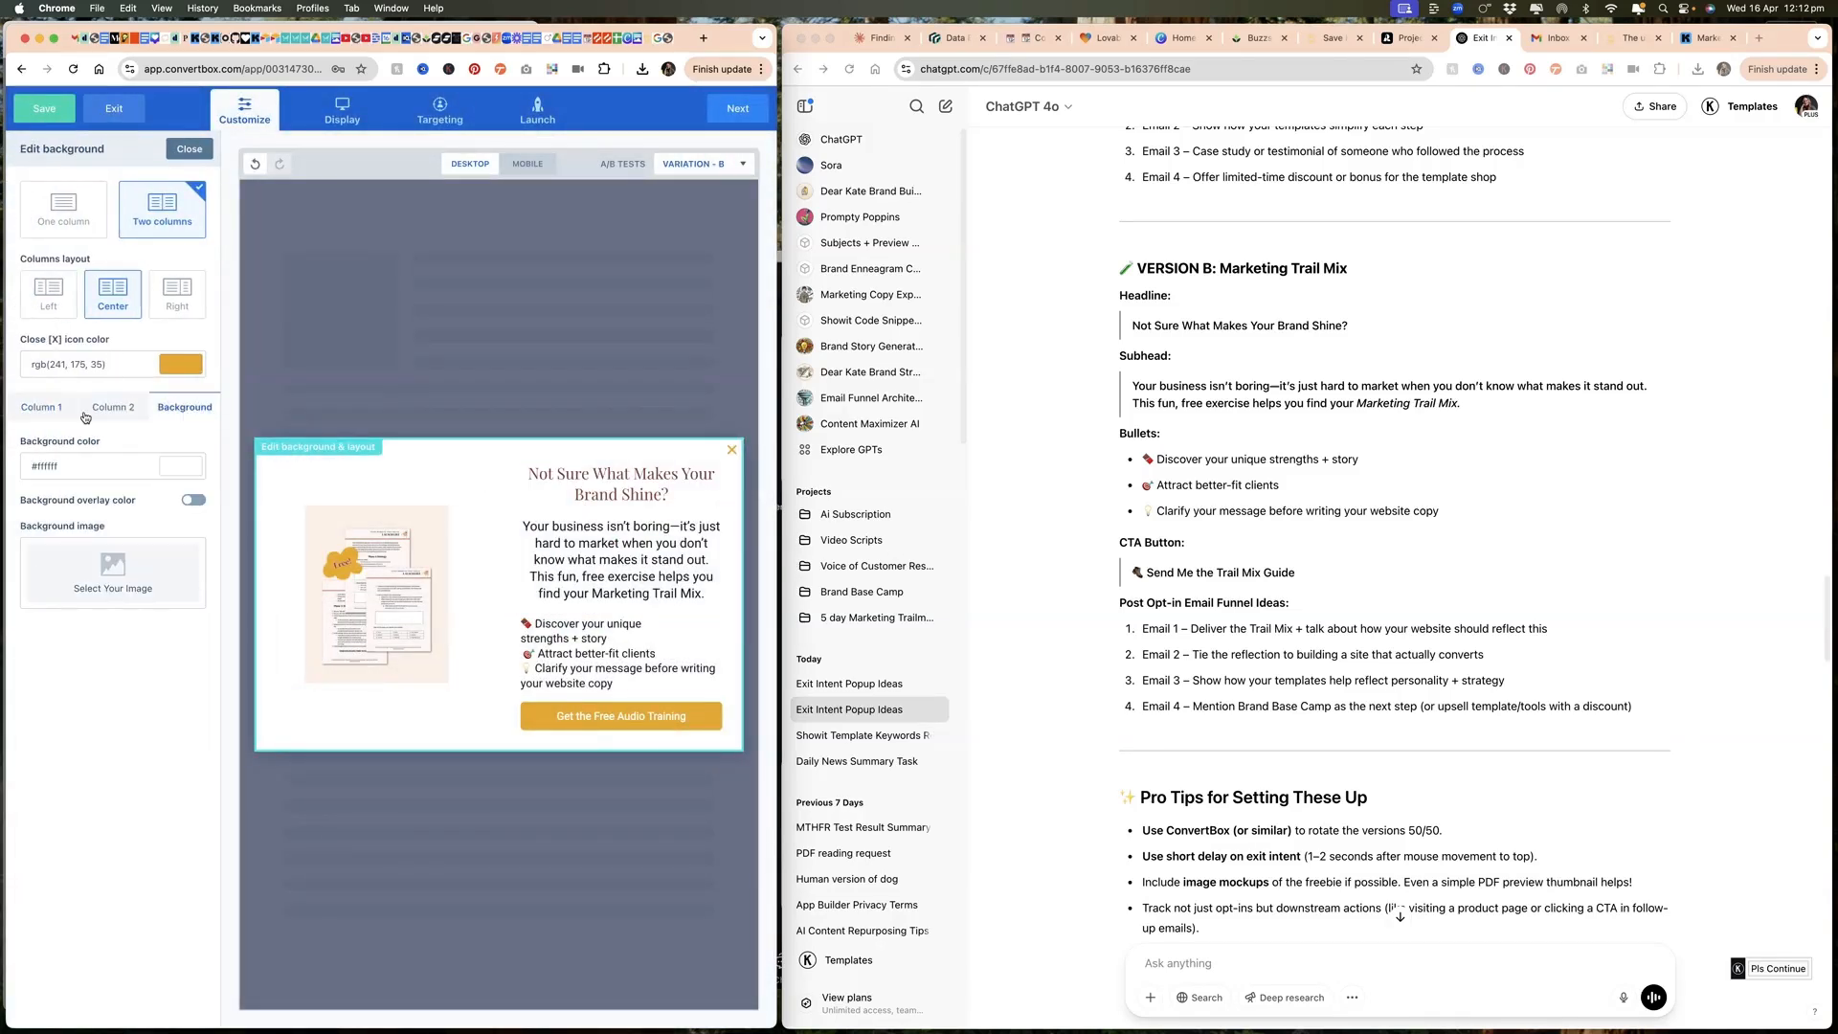
pyautogui.click(553, 69)
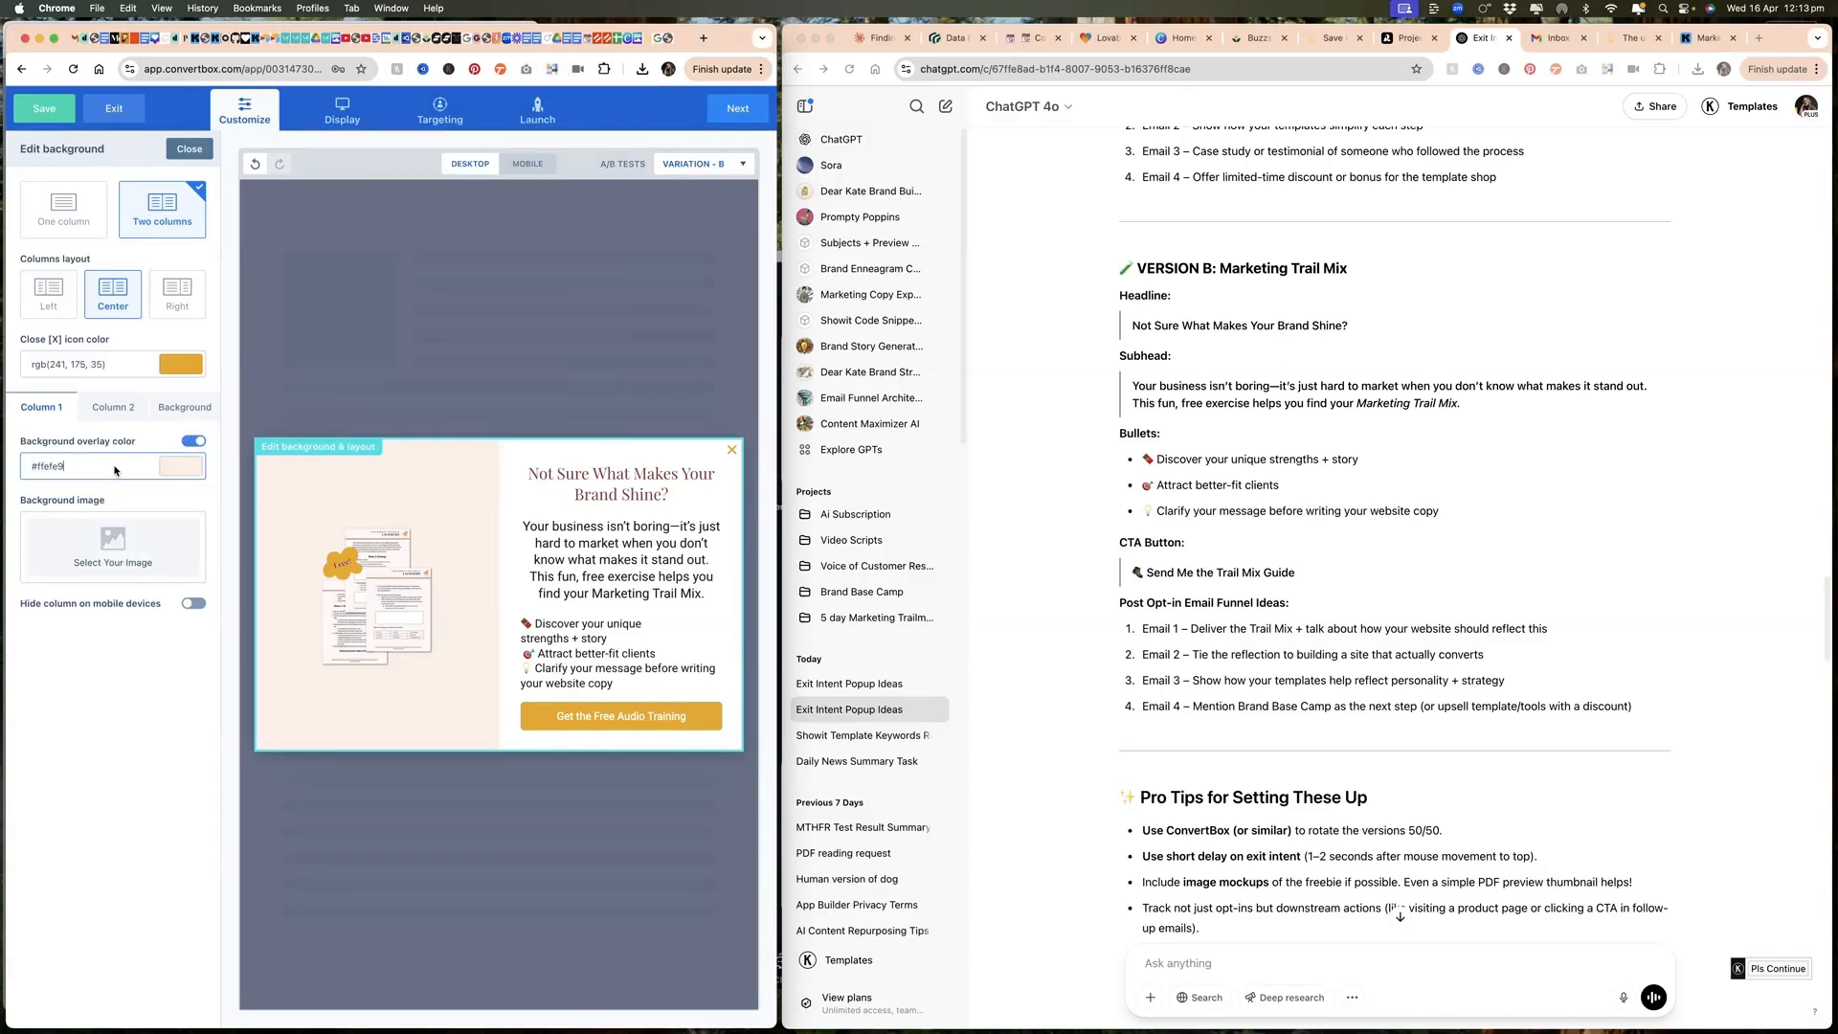
pyautogui.click(341, 661)
pyautogui.moveTo(59, 309); pyautogui.dragTo(119, 319)
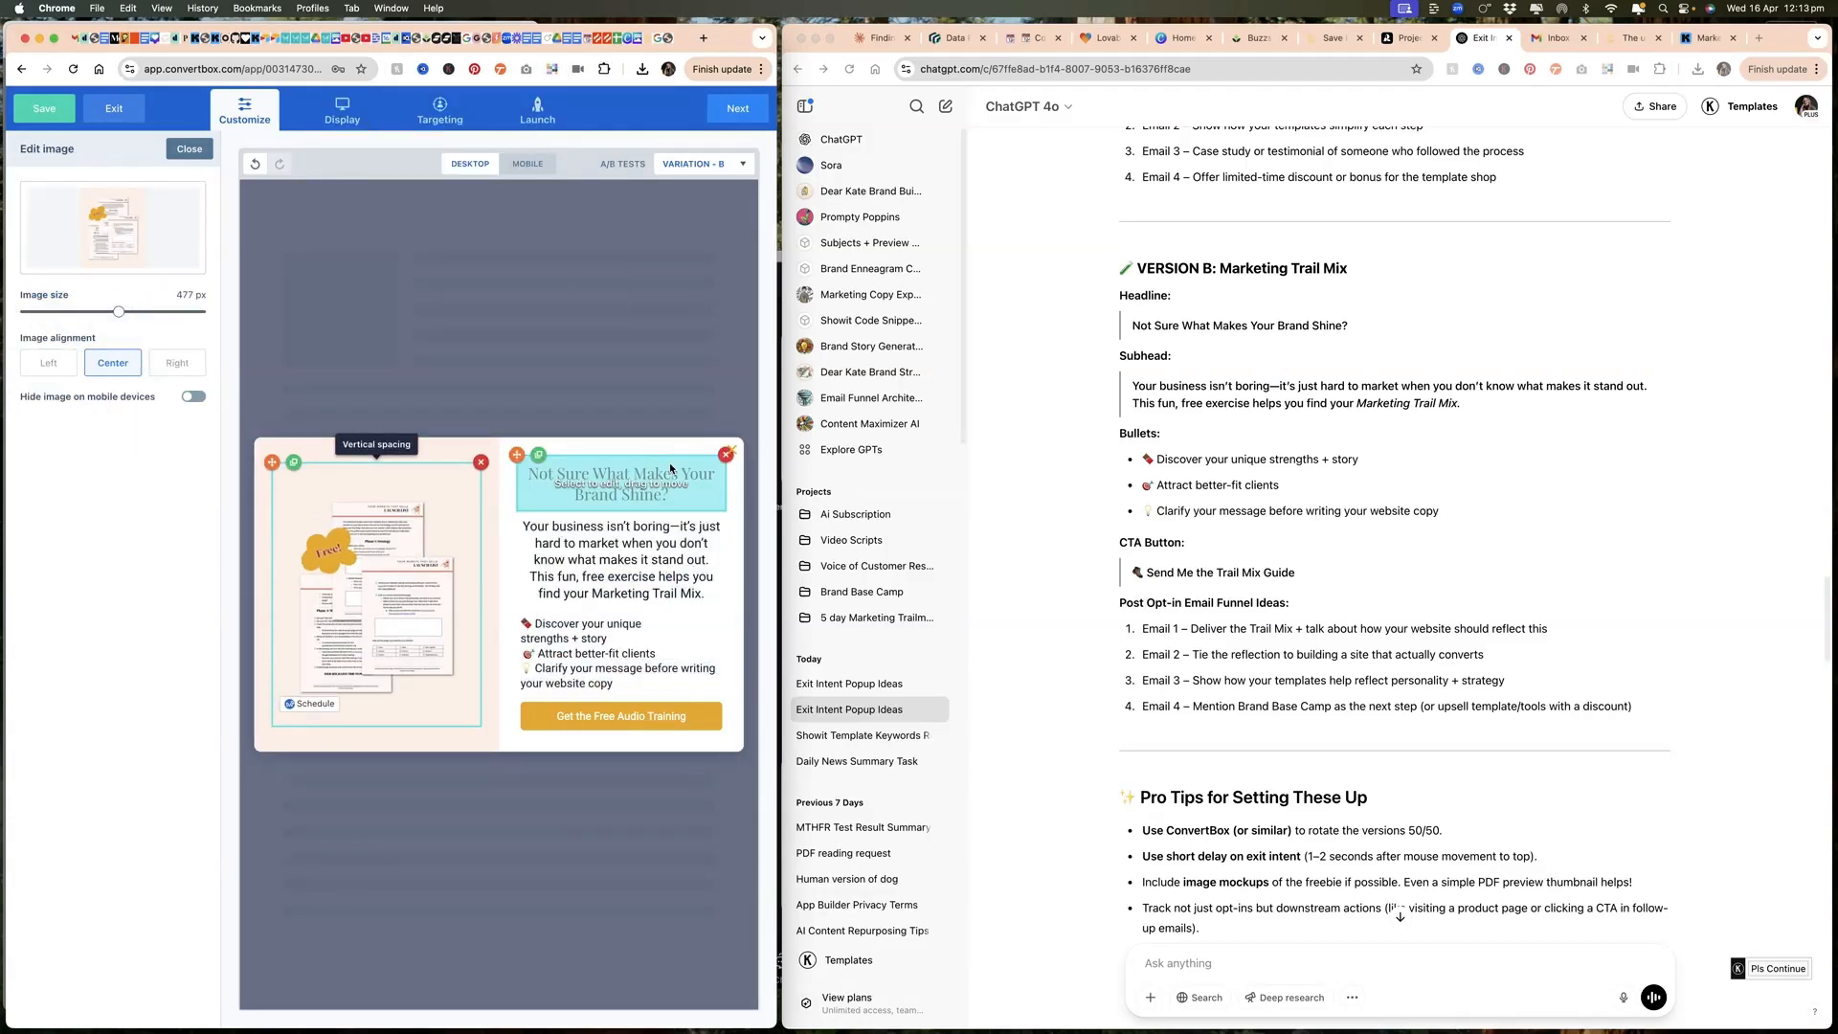
# Step: Replace Variation B's headline with "Launch Your Website with Confidence" from ChatGPT's Website Launch Checklist copy
pyautogui.click(1367, 501)
pyautogui.scroll(10, 1303, 526)
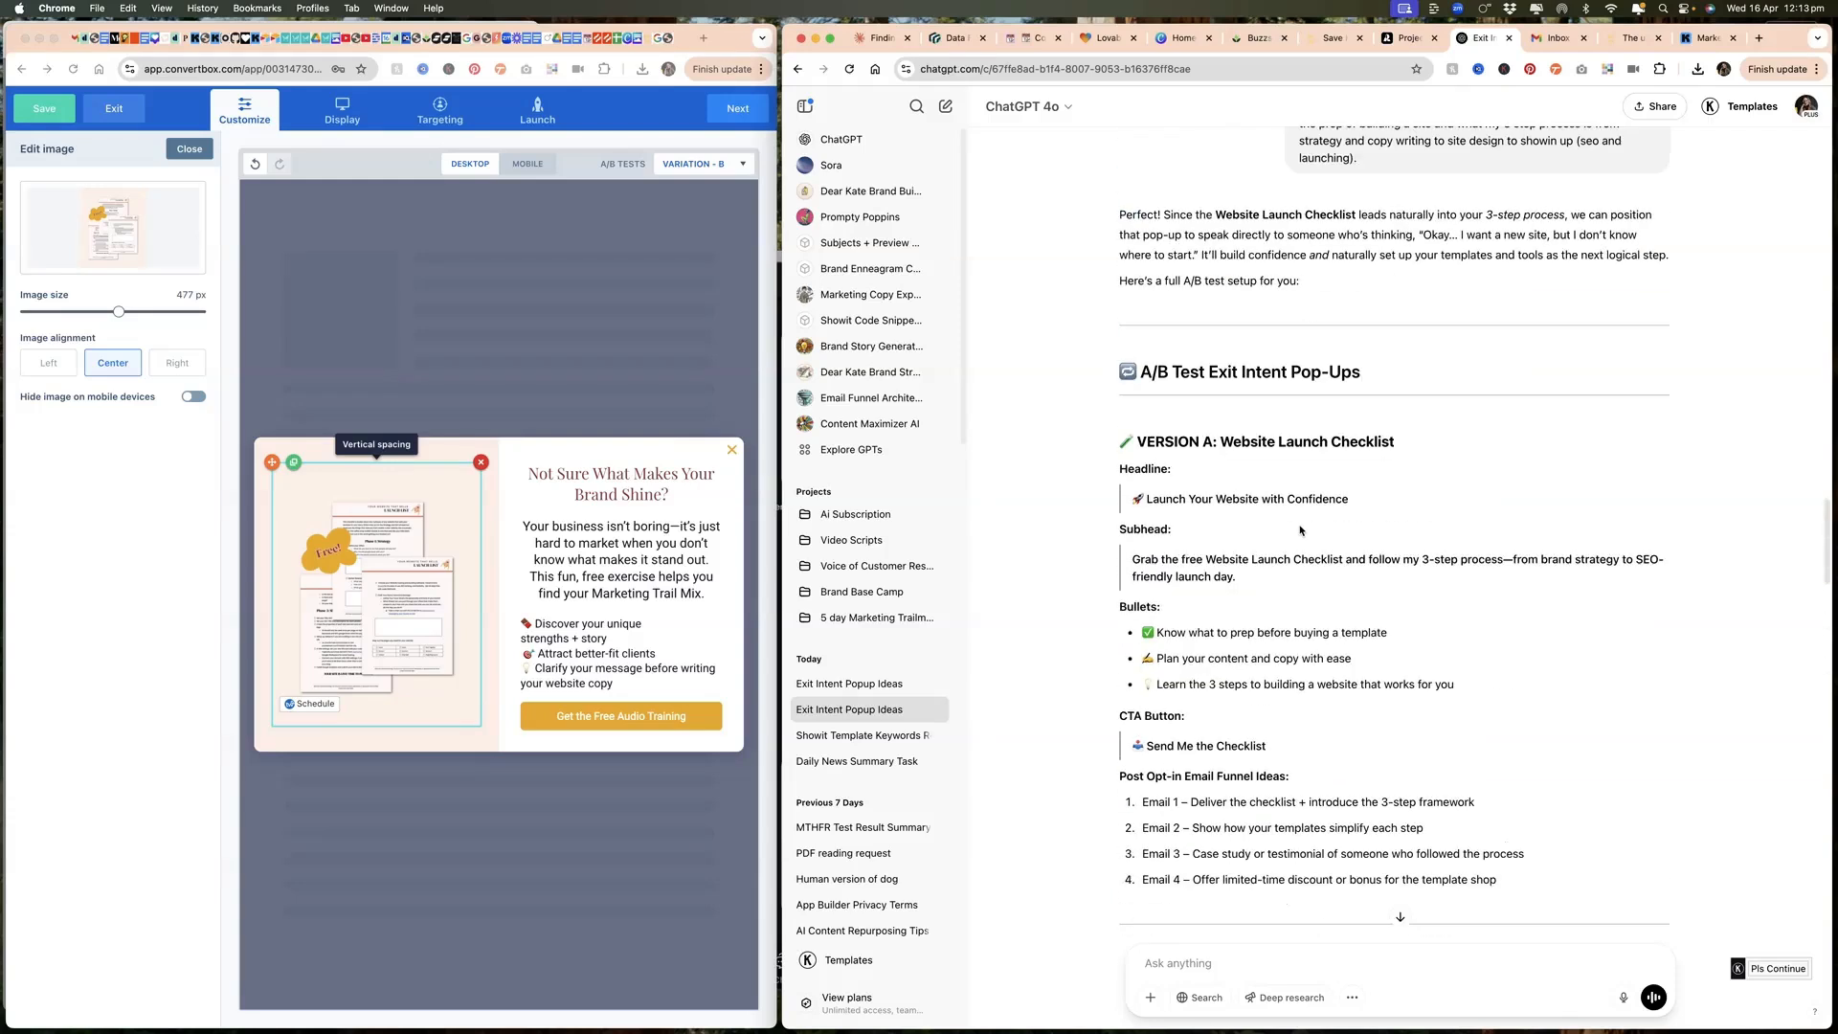
pyautogui.moveTo(1146, 522); pyautogui.dragTo(1349, 523)
pyautogui.press('super+c')
pyautogui.click(589, 469)
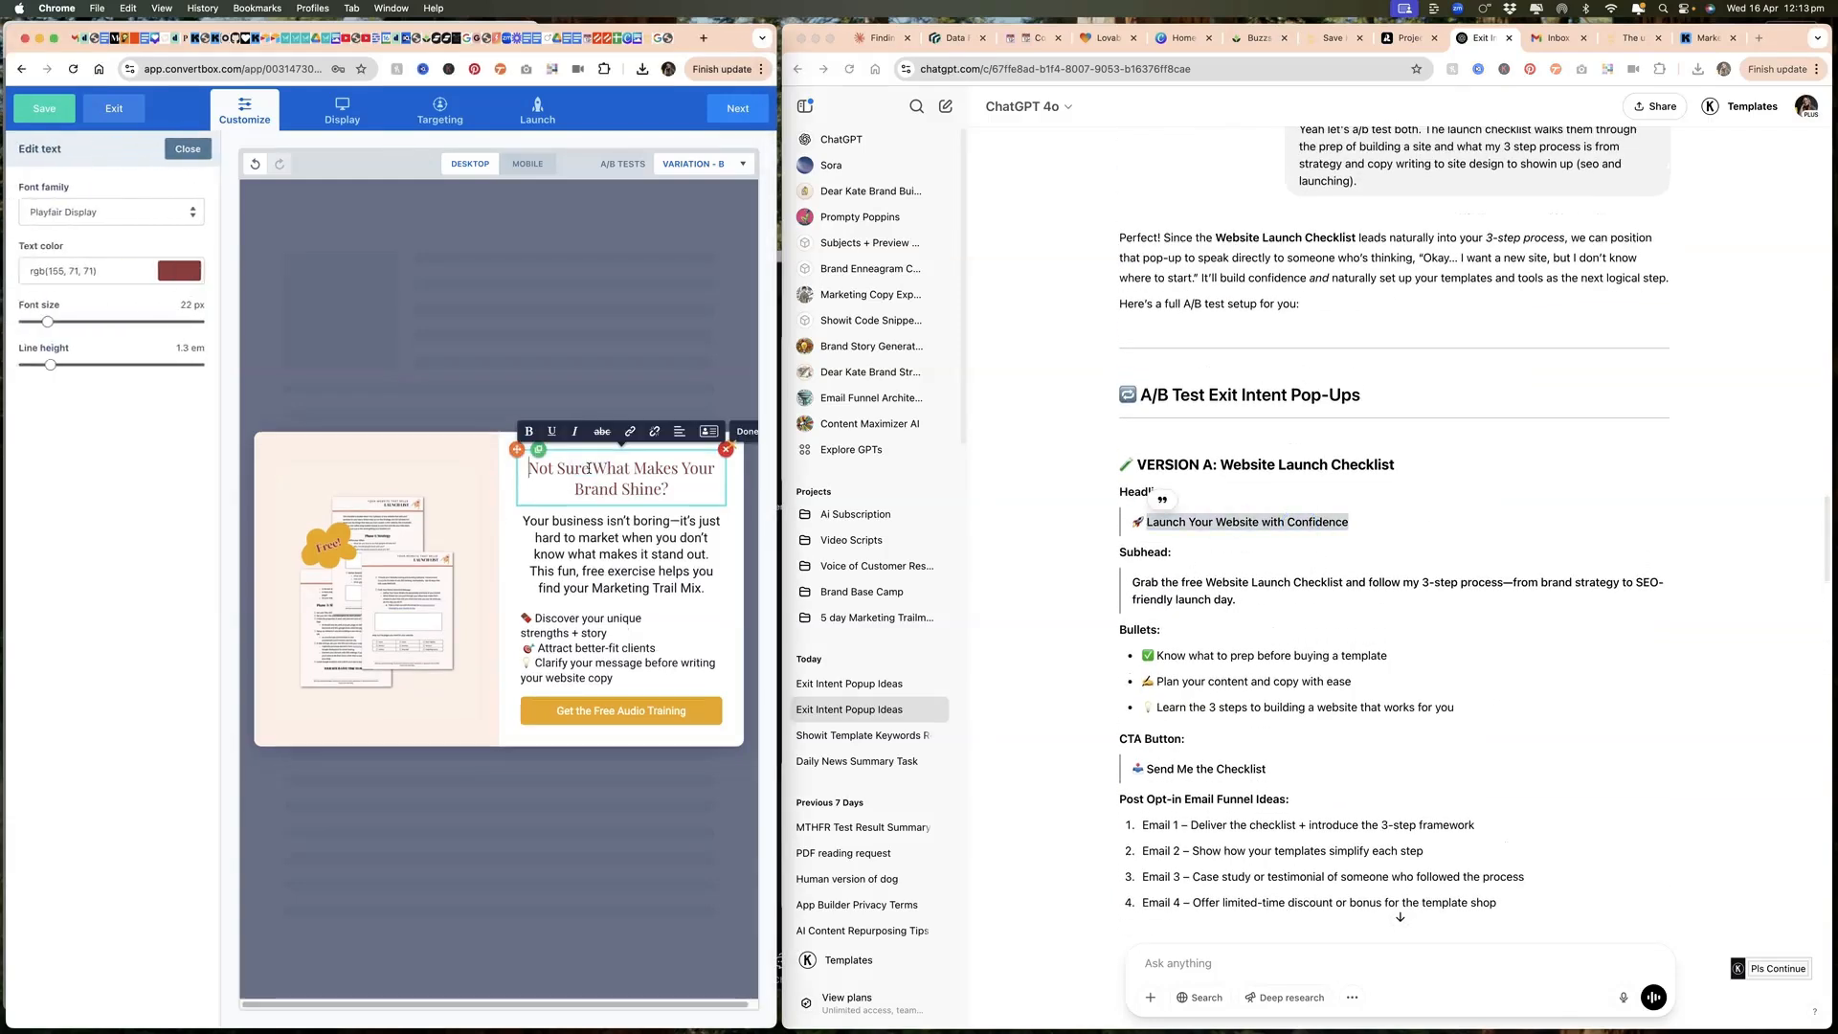
pyautogui.tripleClick(589, 468)
pyautogui.press('super+v')
# Step: Replace the subhead with ChatGPT's checklist subhead that begins "Grab the free Website Launch Checklist and follow my 3-step process"
pyautogui.moveTo(1133, 582); pyautogui.dragTo(1236, 600)
pyautogui.press('super+c')
pyautogui.click(638, 538)
pyautogui.press('super+v')
# Step: Replace the bullet text with ChatGPT's three Website Launch Checklist bullets, starting with "Know what to prep before buying a template"
pyautogui.moveTo(1144, 656); pyautogui.dragTo(1454, 709)
pyautogui.click(621, 649)
pyautogui.press('super+v')
pyautogui.press('Return')
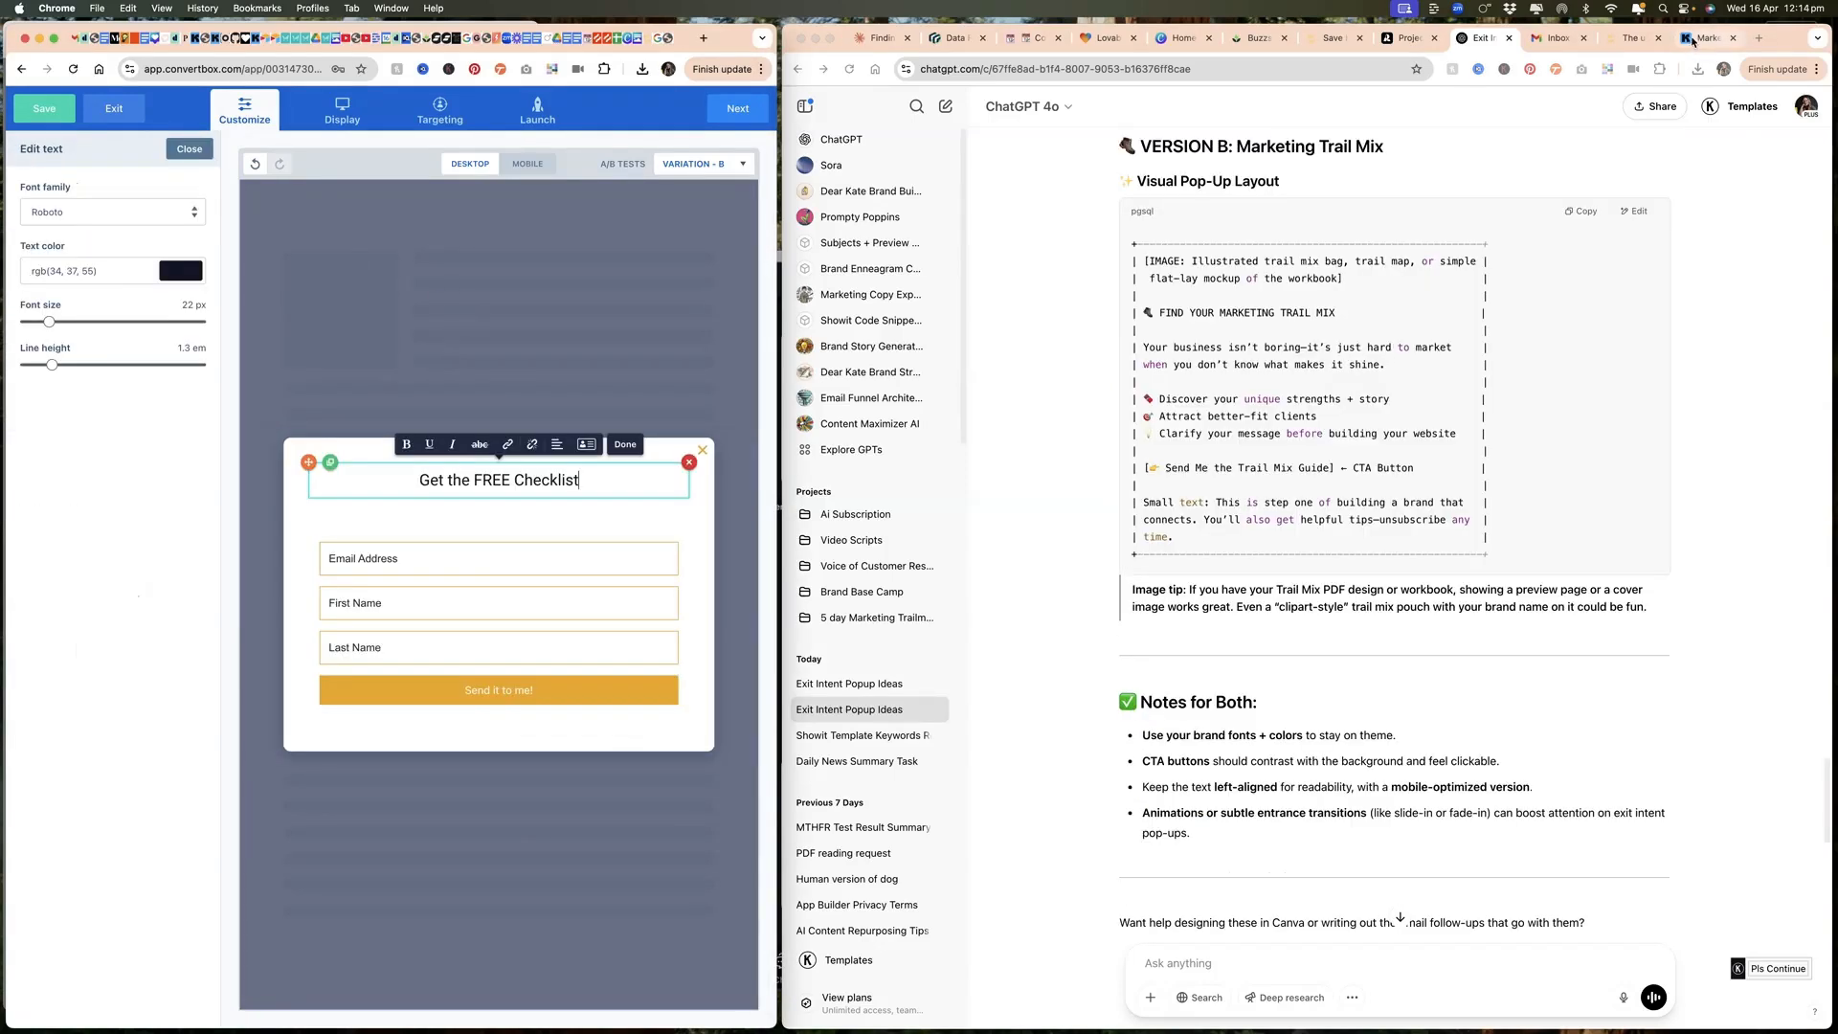
# Step: Replace the opt-in step's custom HTML with the HTML embed code of Kit's "Website Launch List" form
pyautogui.click(1691, 40)
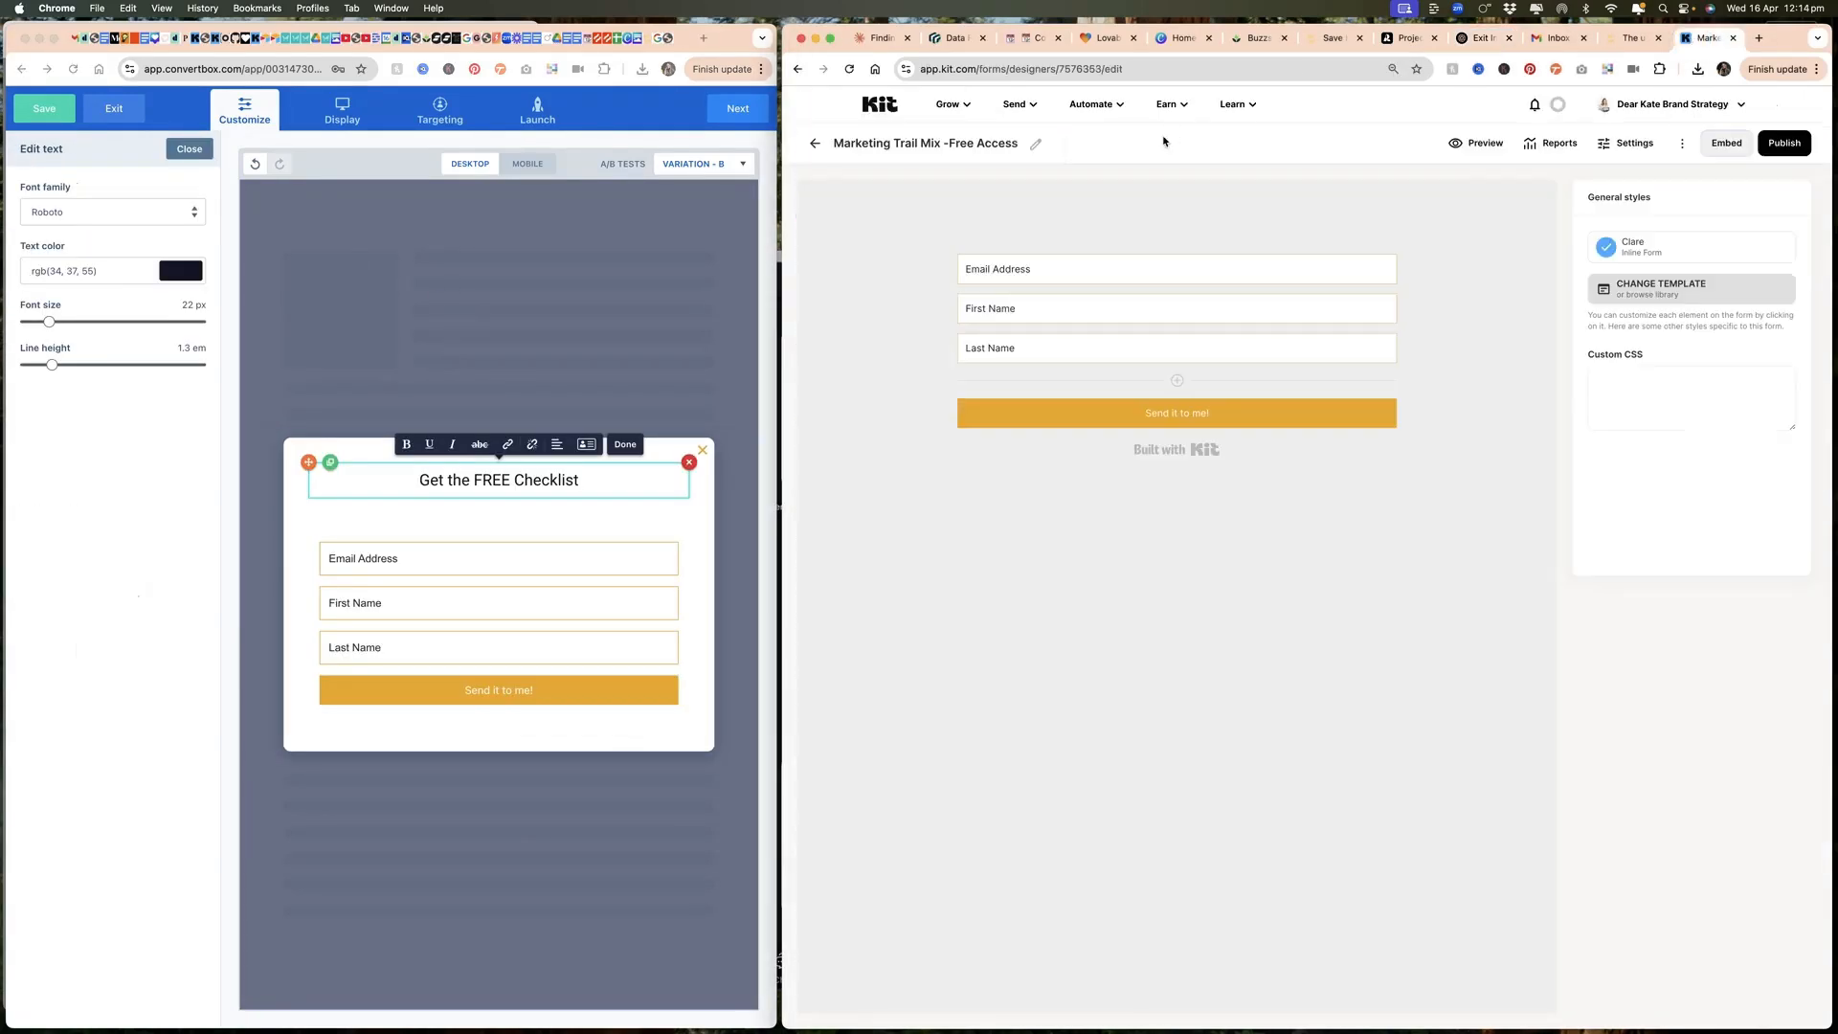
pyautogui.click(814, 144)
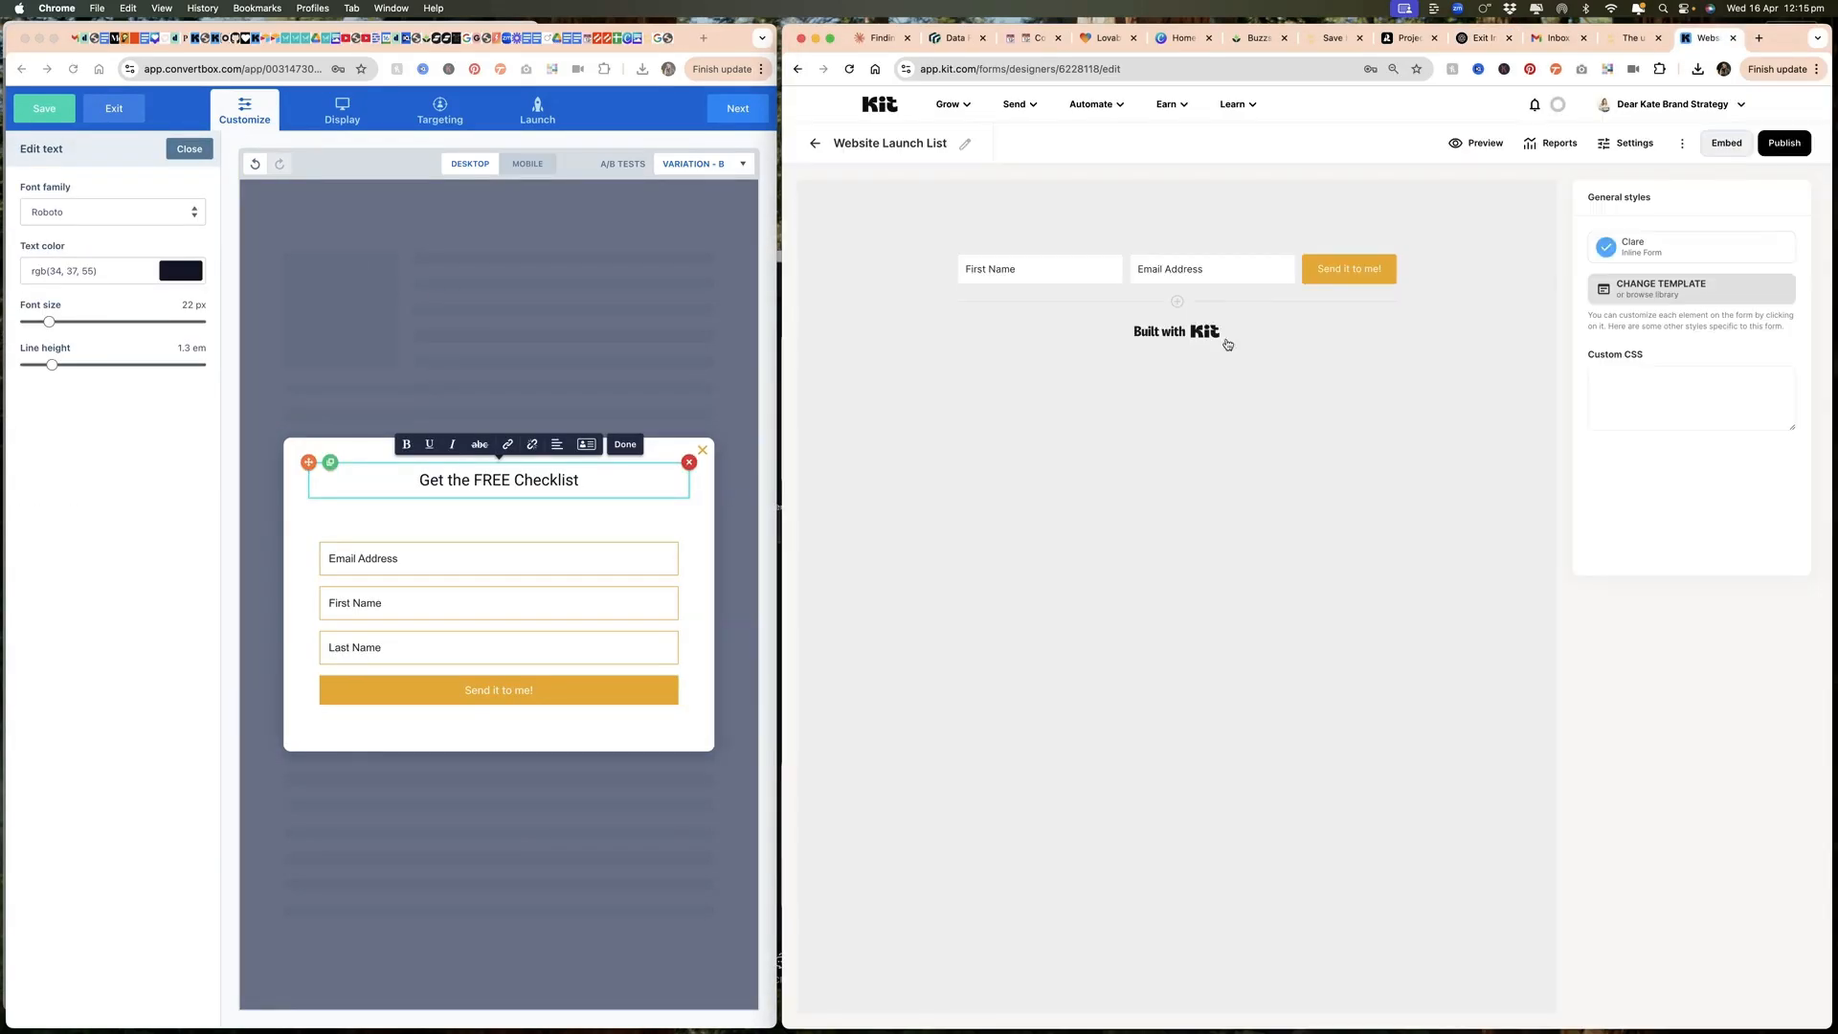
pyautogui.click(1223, 345)
pyautogui.moveTo(32, 212); pyautogui.dragTo(142, 410)
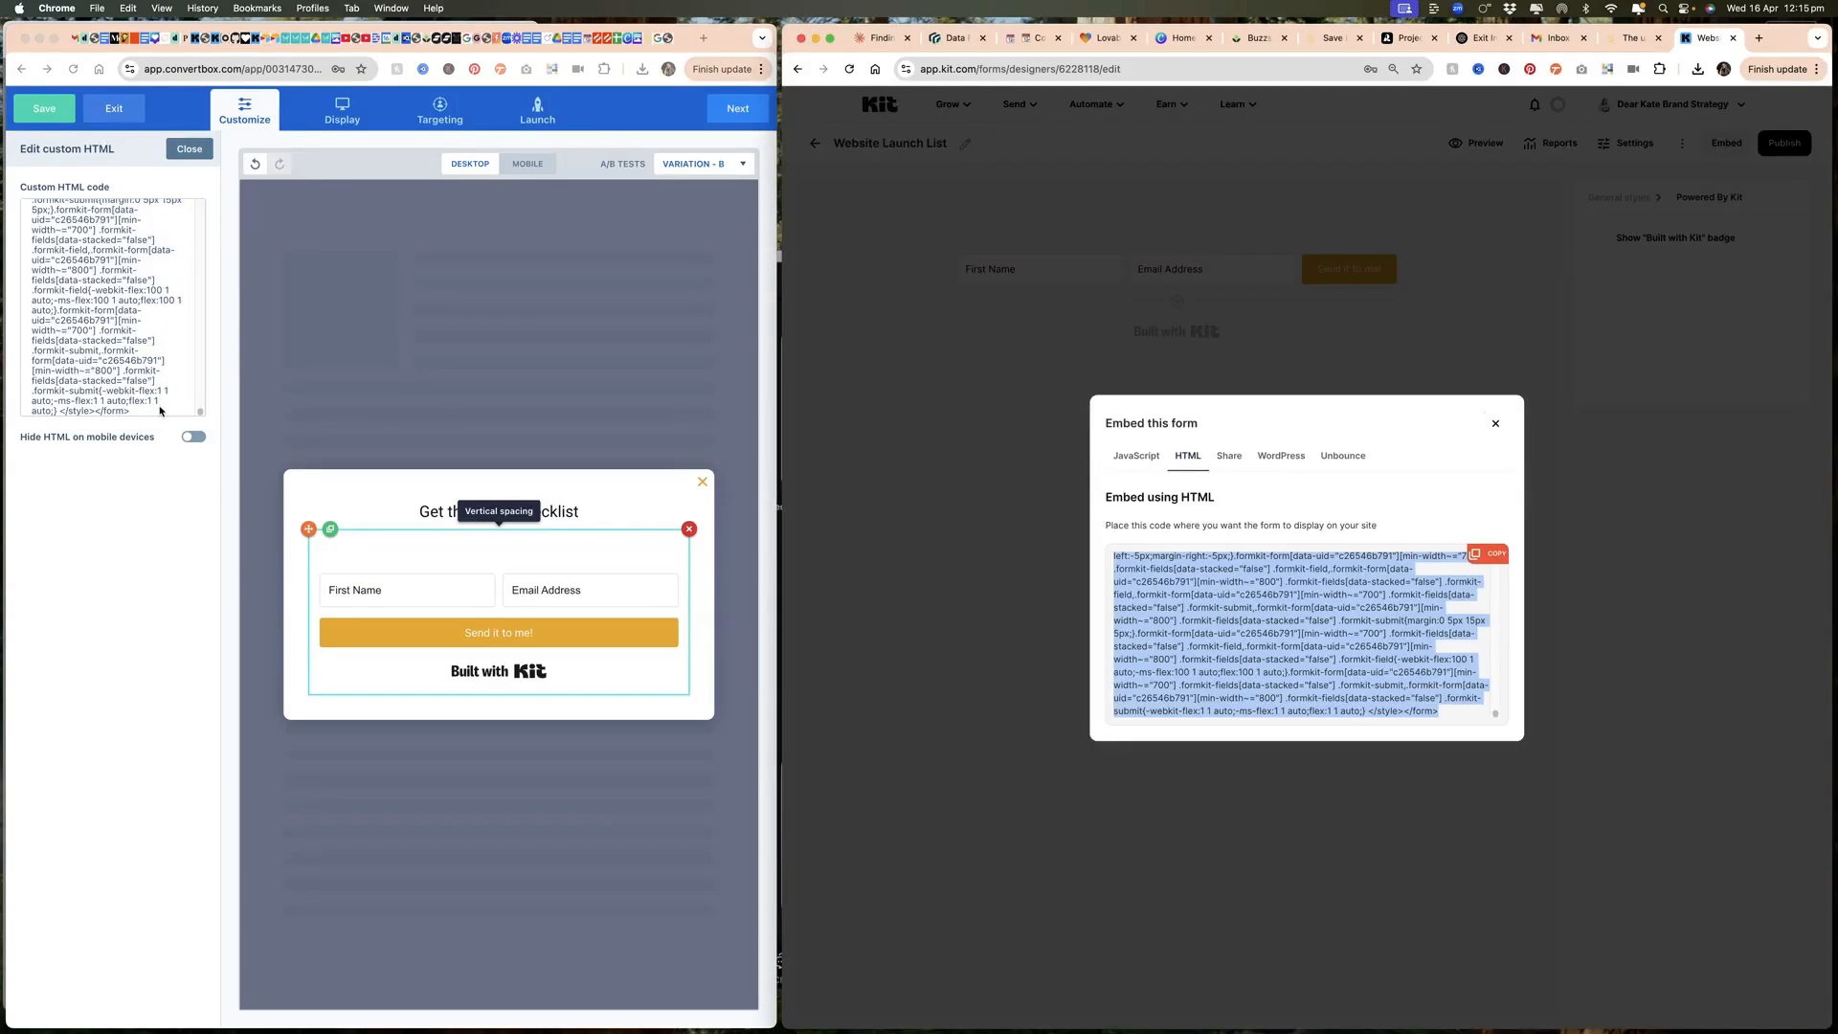
pyautogui.click(158, 411)
pyautogui.press('super+v')
pyautogui.click(703, 653)
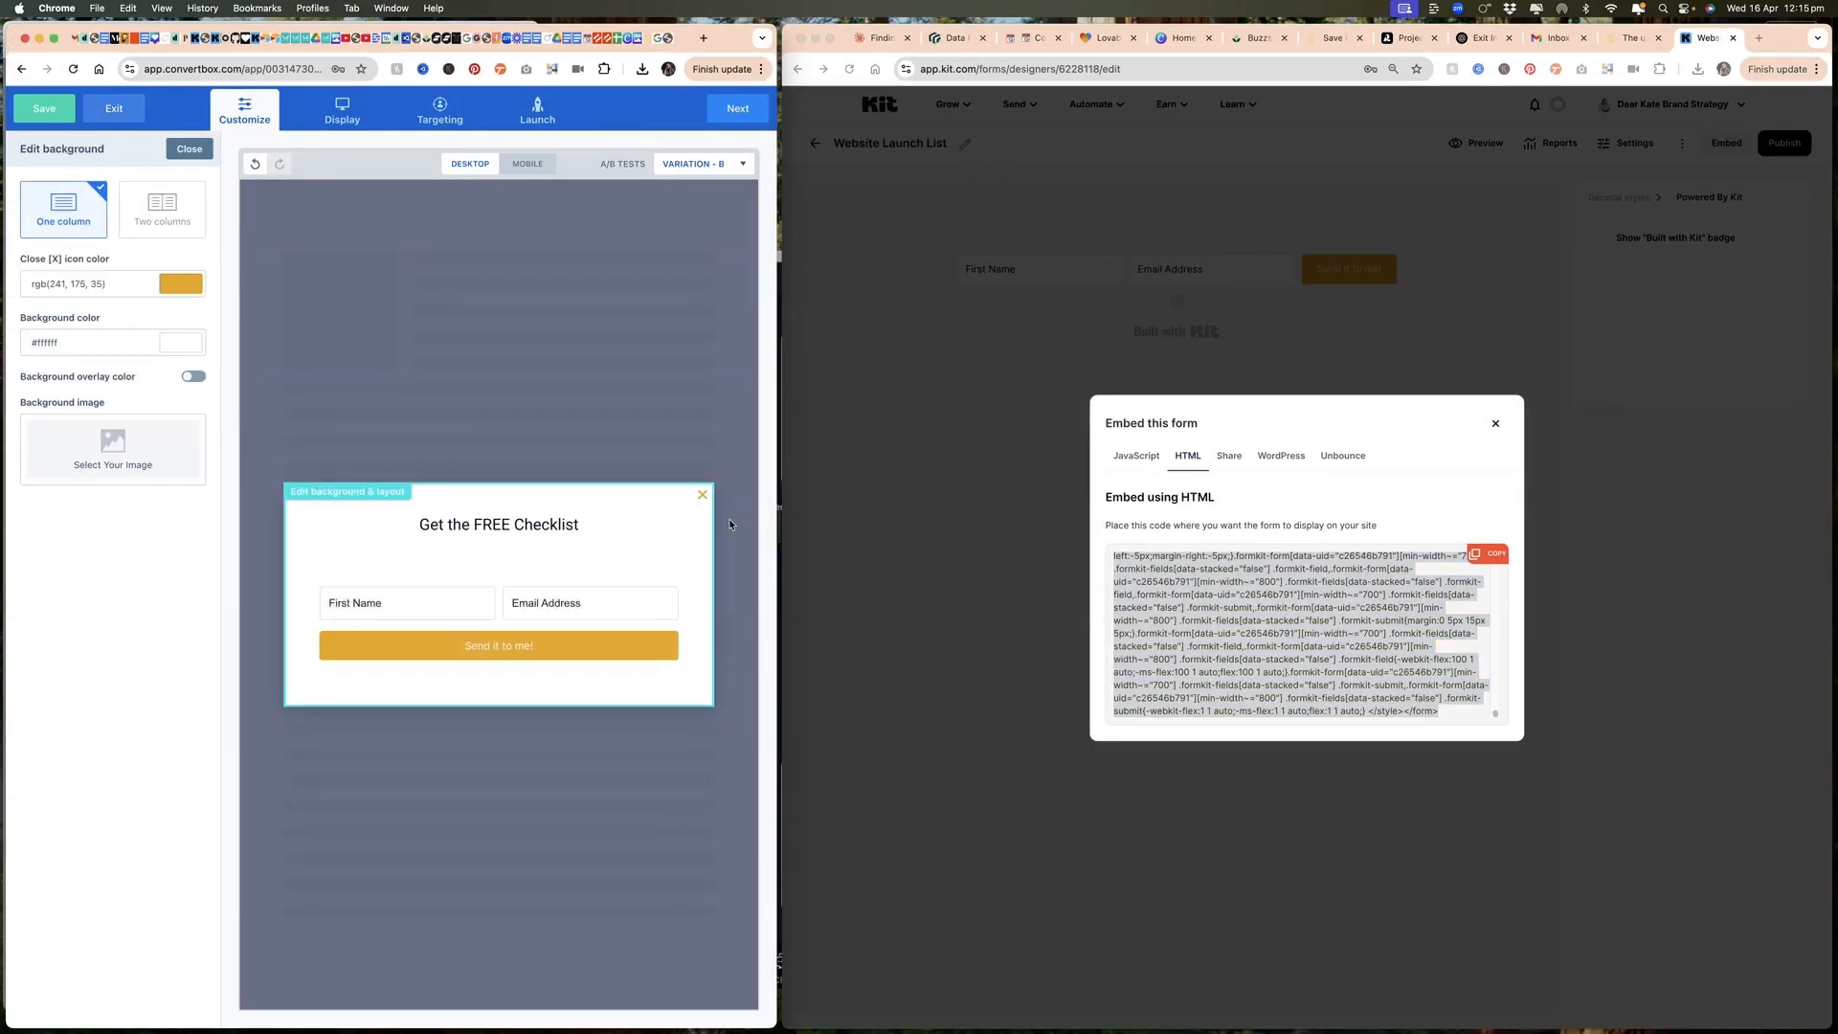
pyautogui.click(685, 392)
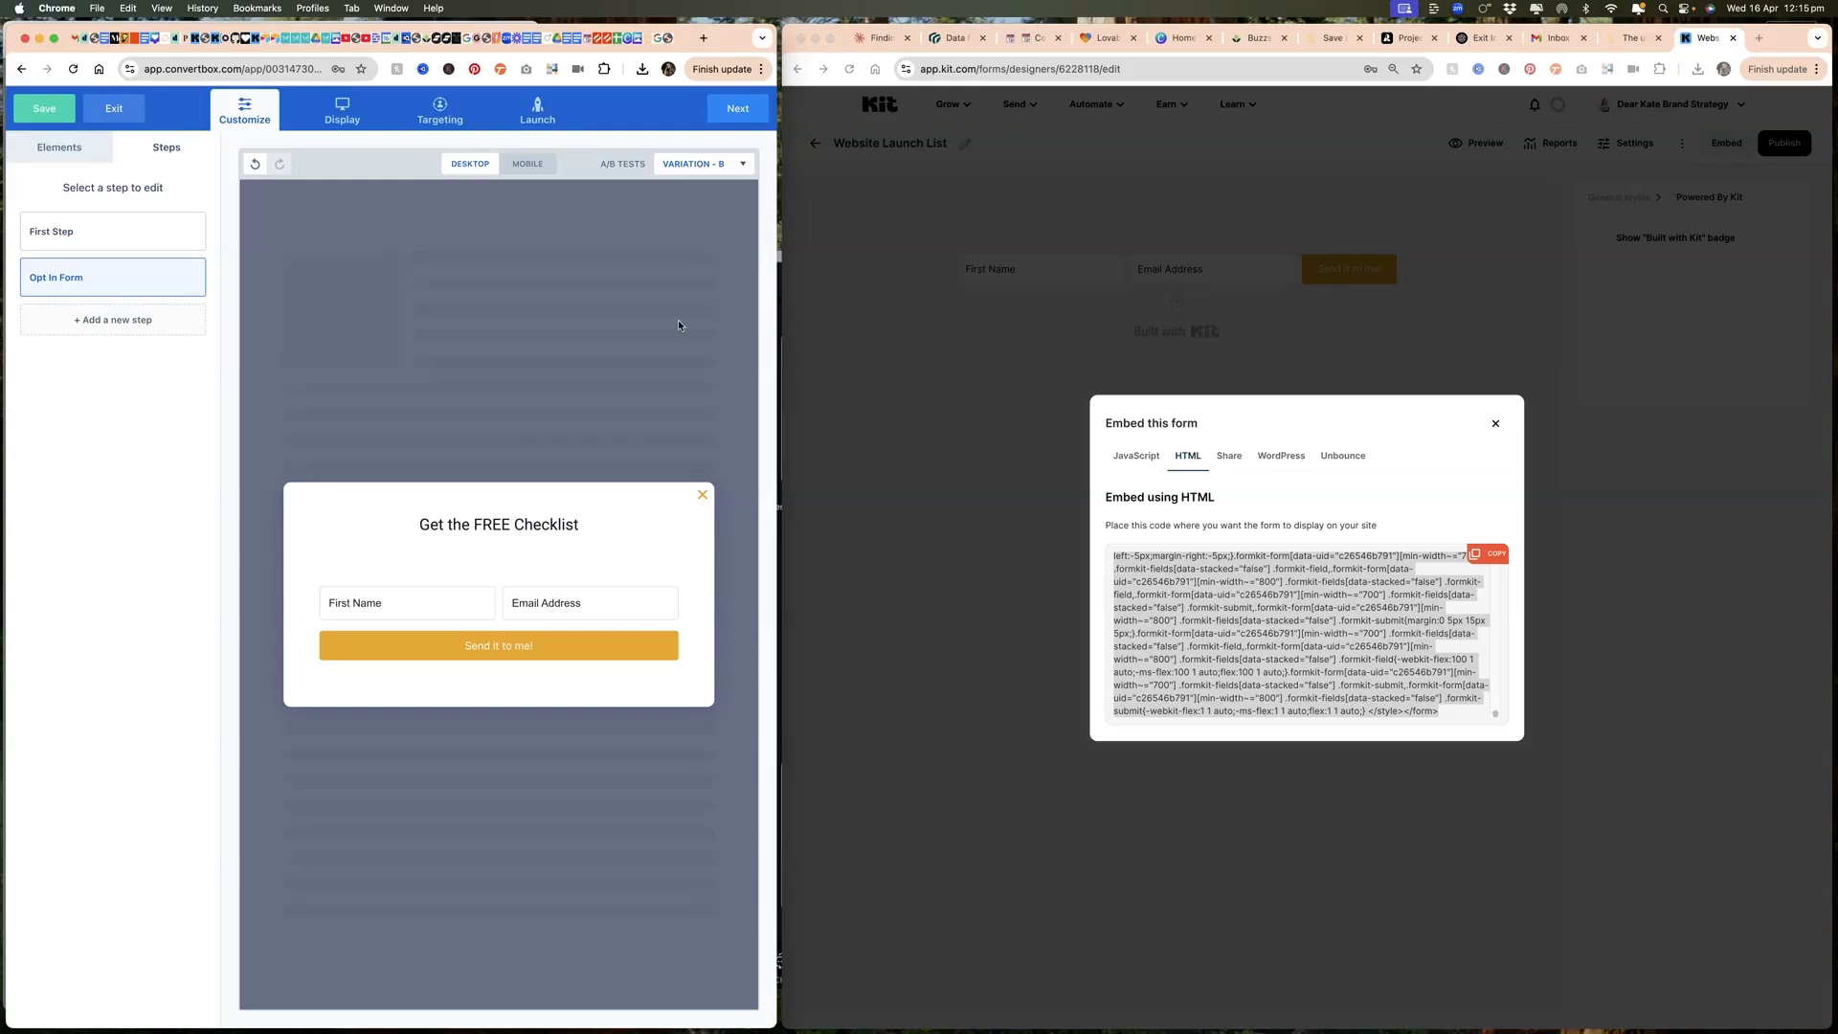
# Step: Change the ConvertBox's display trigger from time on page to page abandonment
pyautogui.click(342, 111)
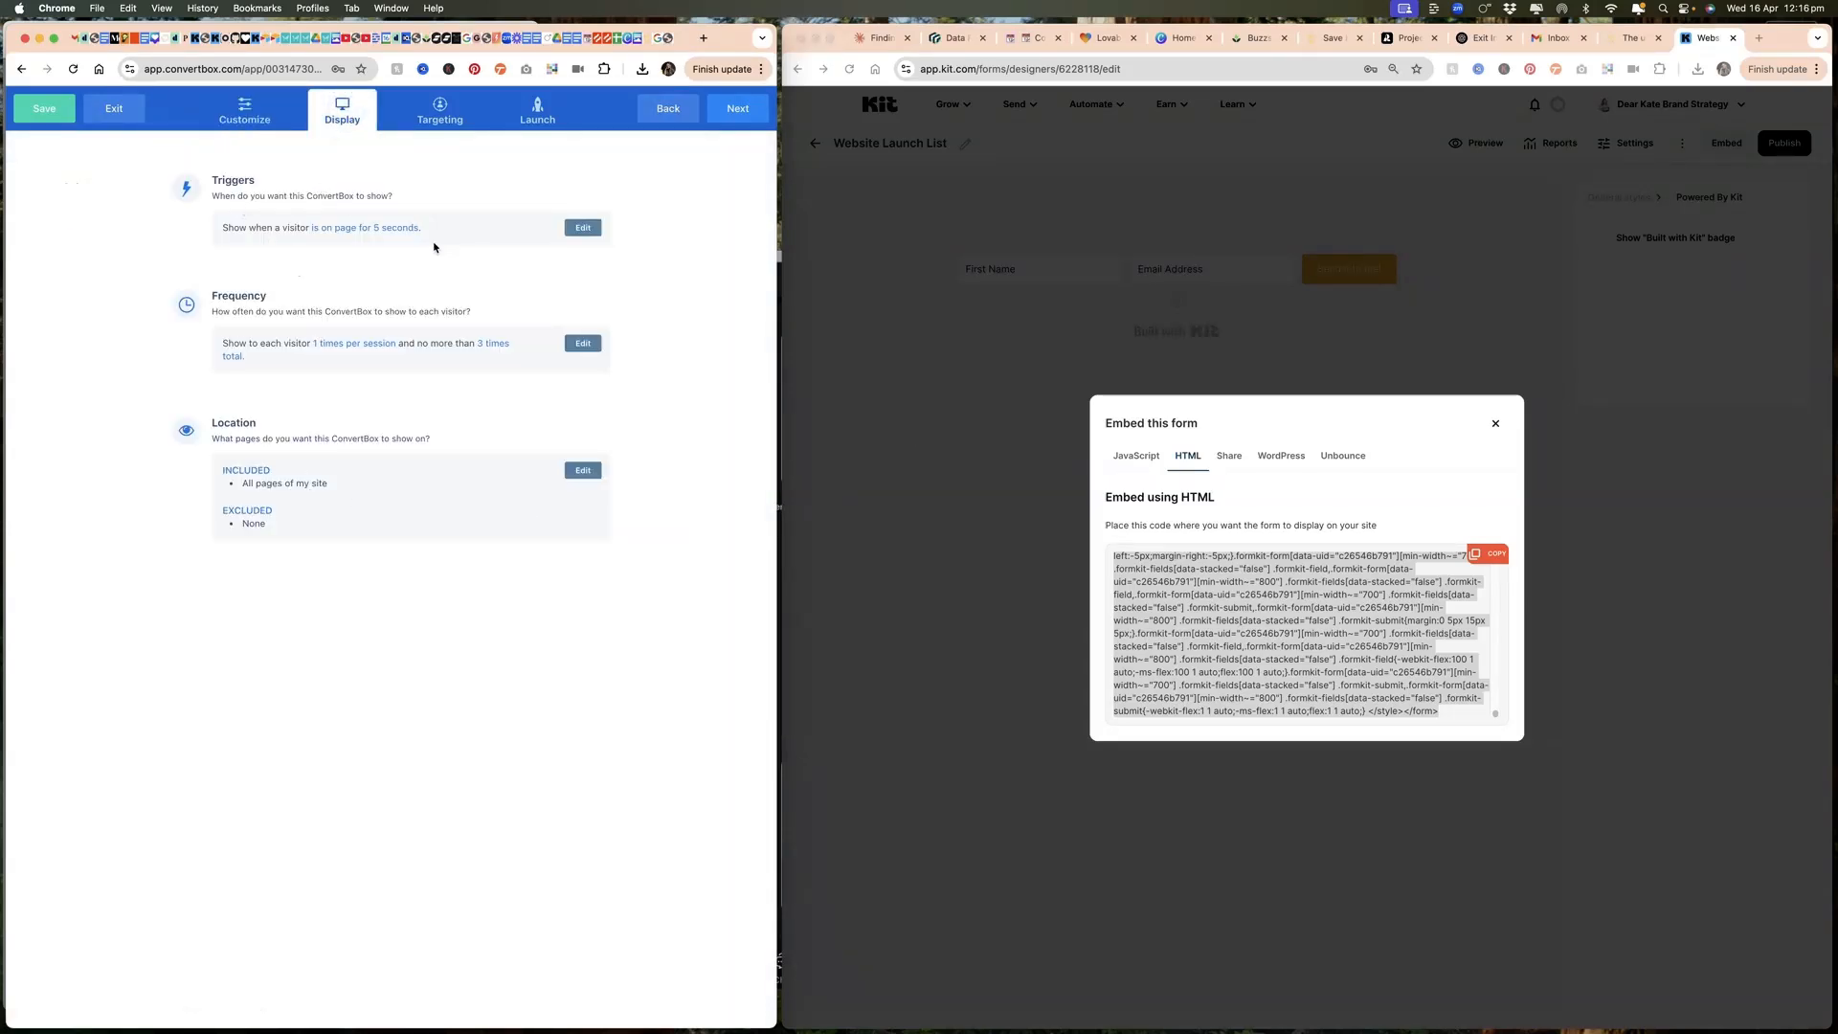
pyautogui.click(585, 231)
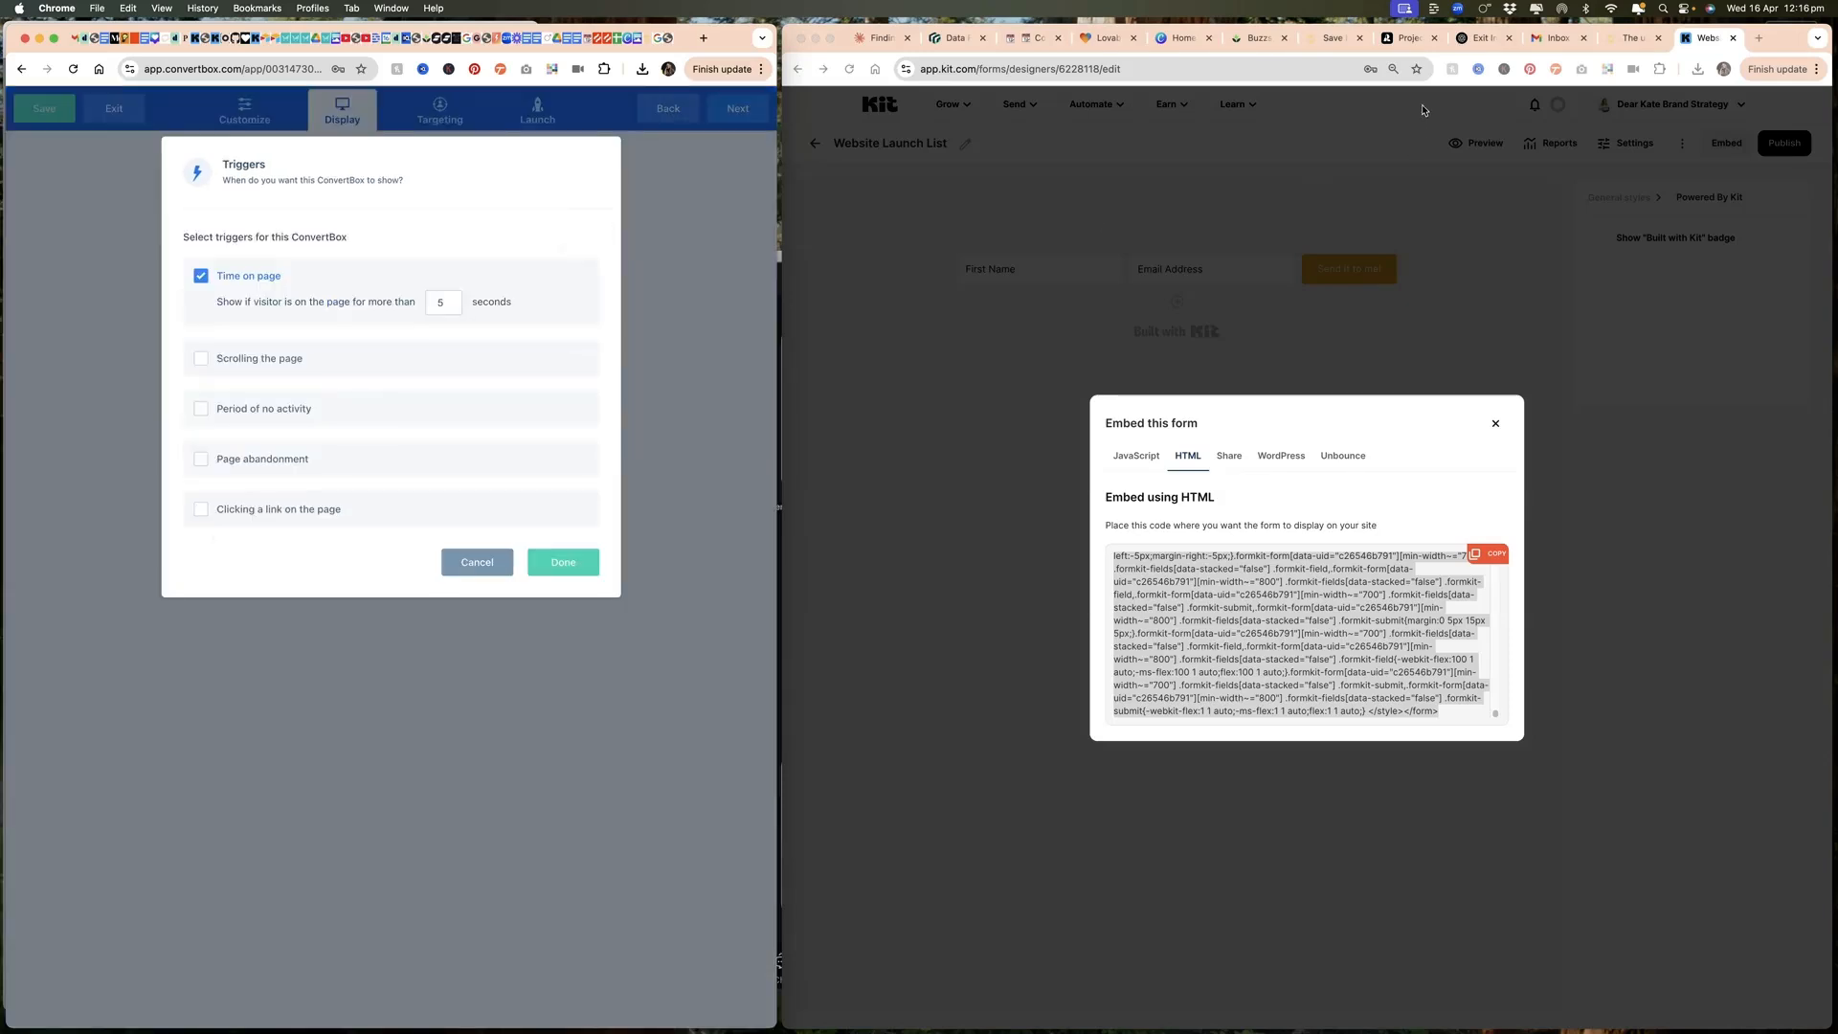
pyautogui.click(1479, 37)
pyautogui.click(197, 462)
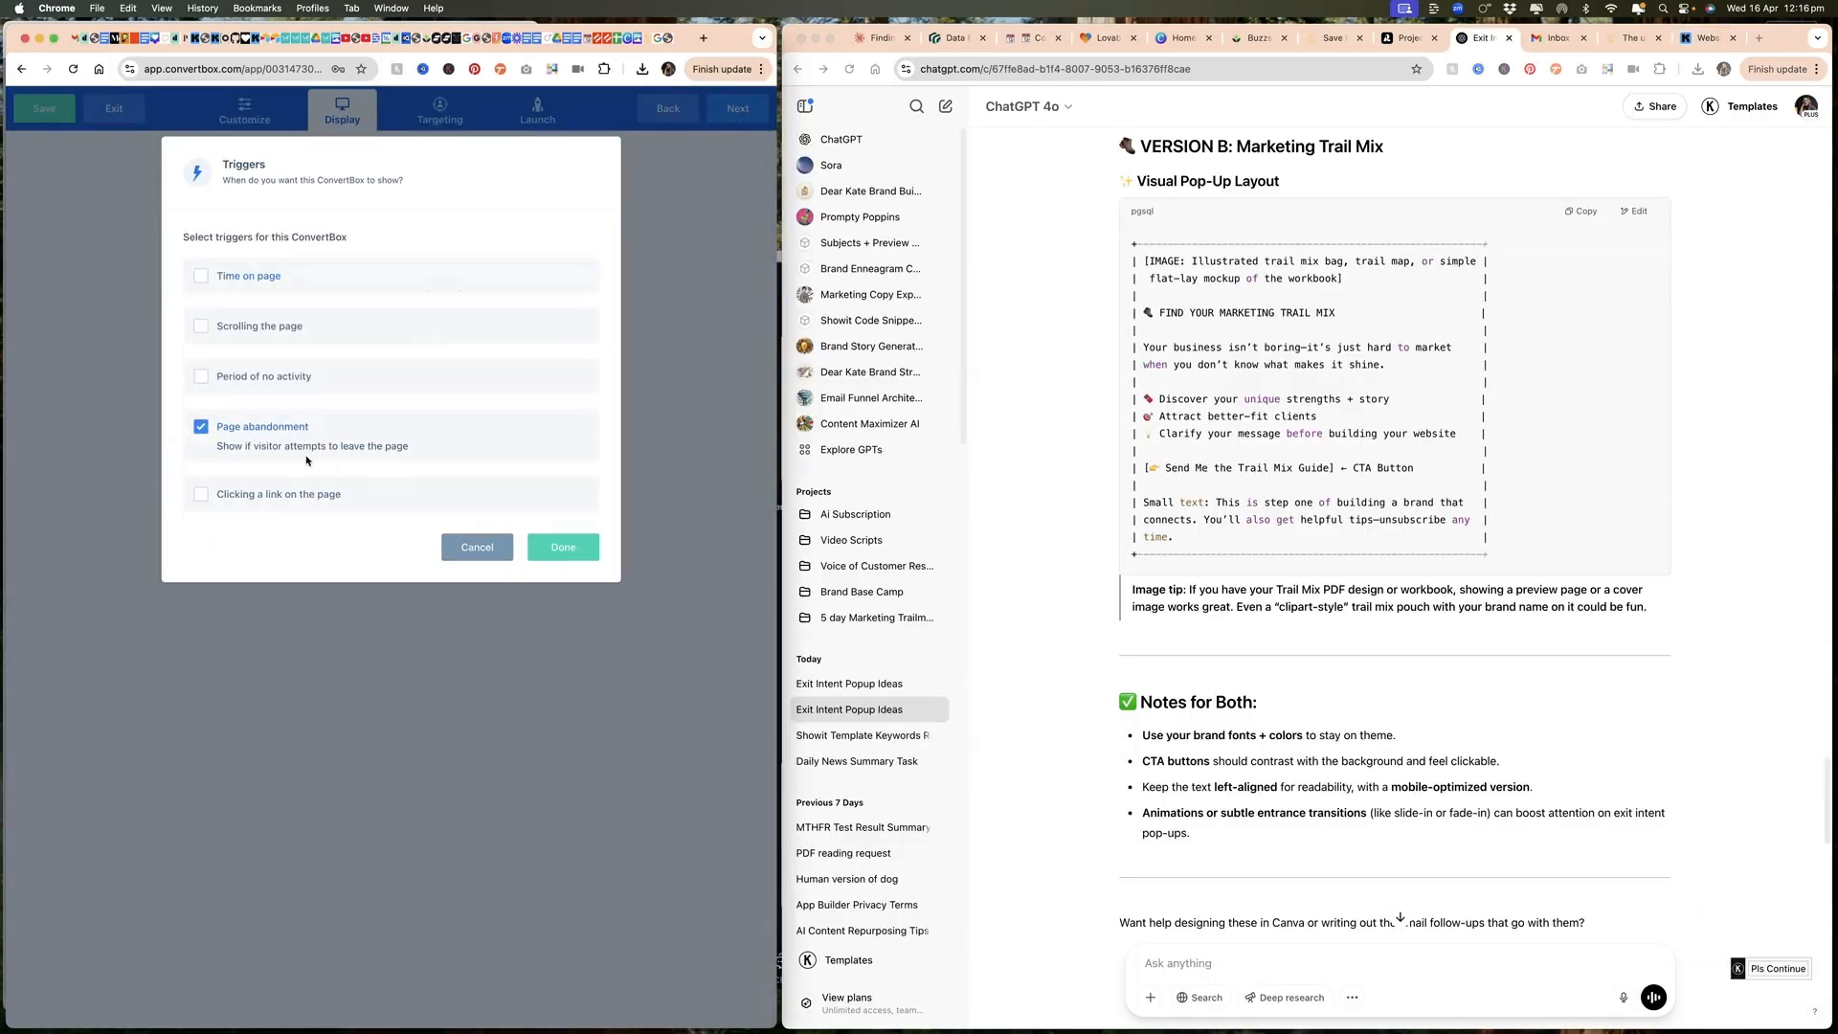
pyautogui.click(563, 546)
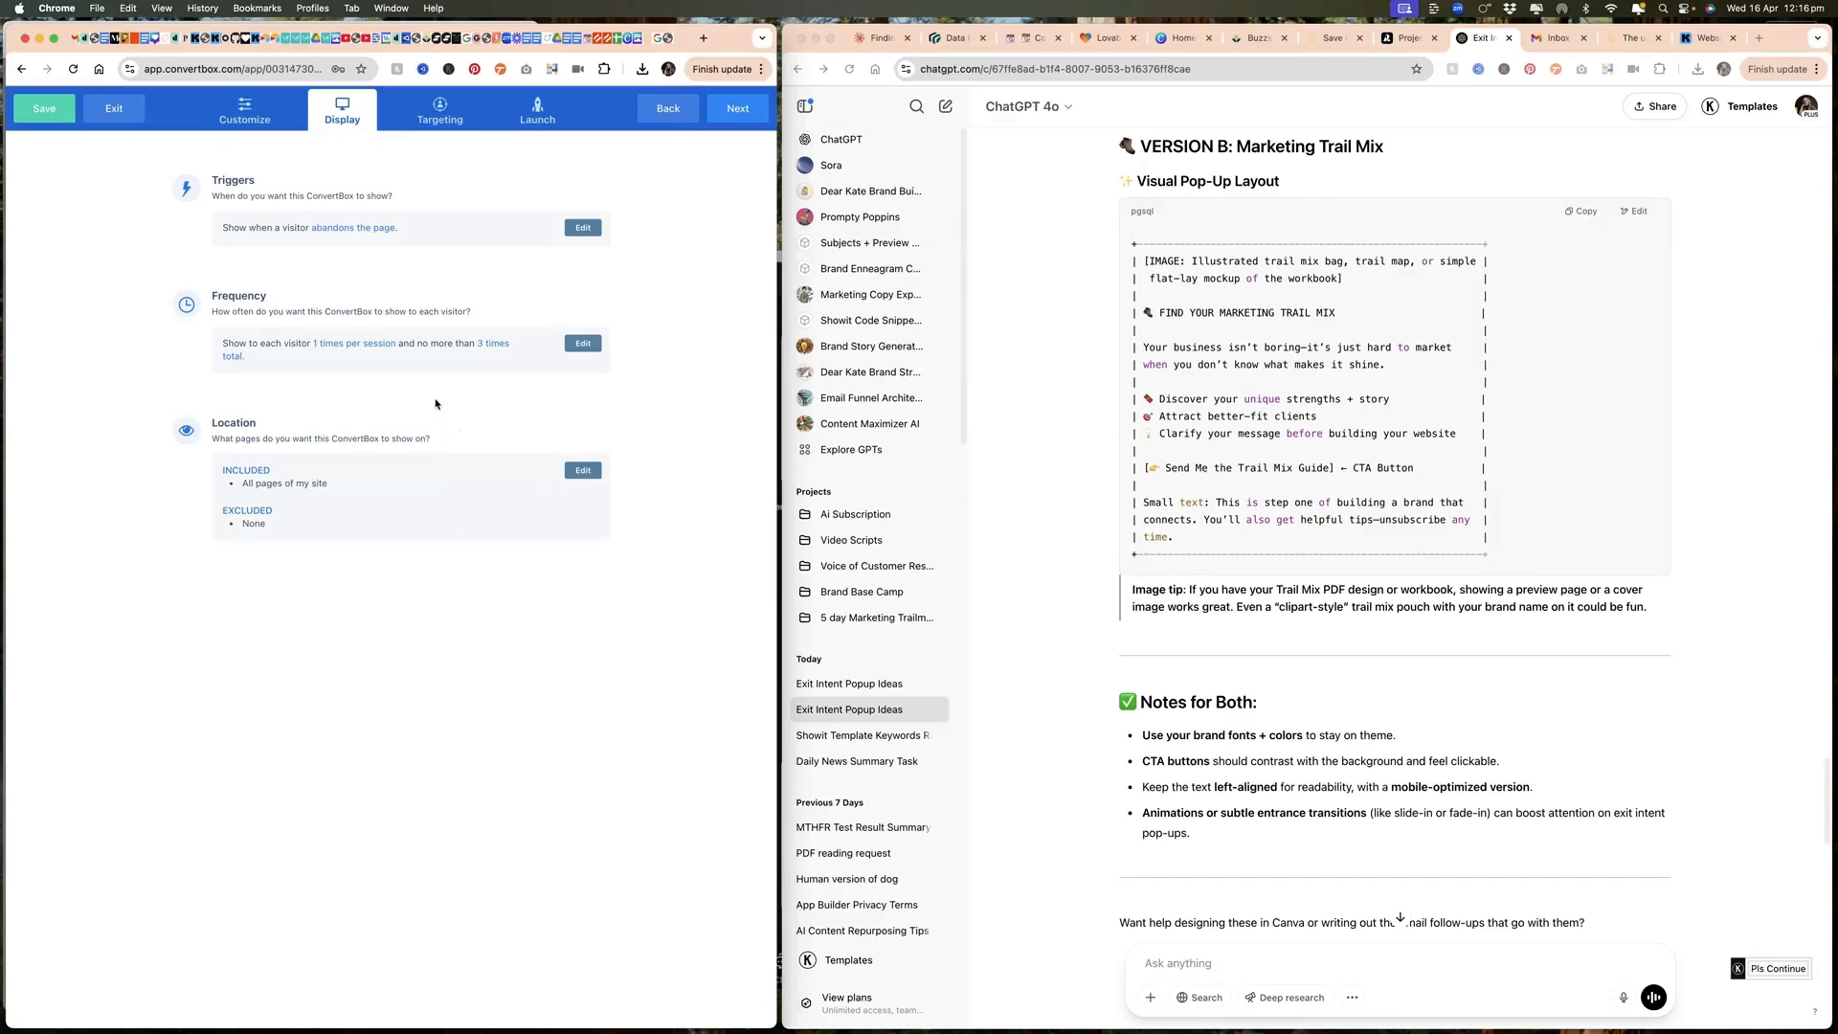
# Step: Add a location include rule so the ConvertBox shows only on the exact URL dearkatebrandstrategy.com/shop
pyautogui.click(583, 472)
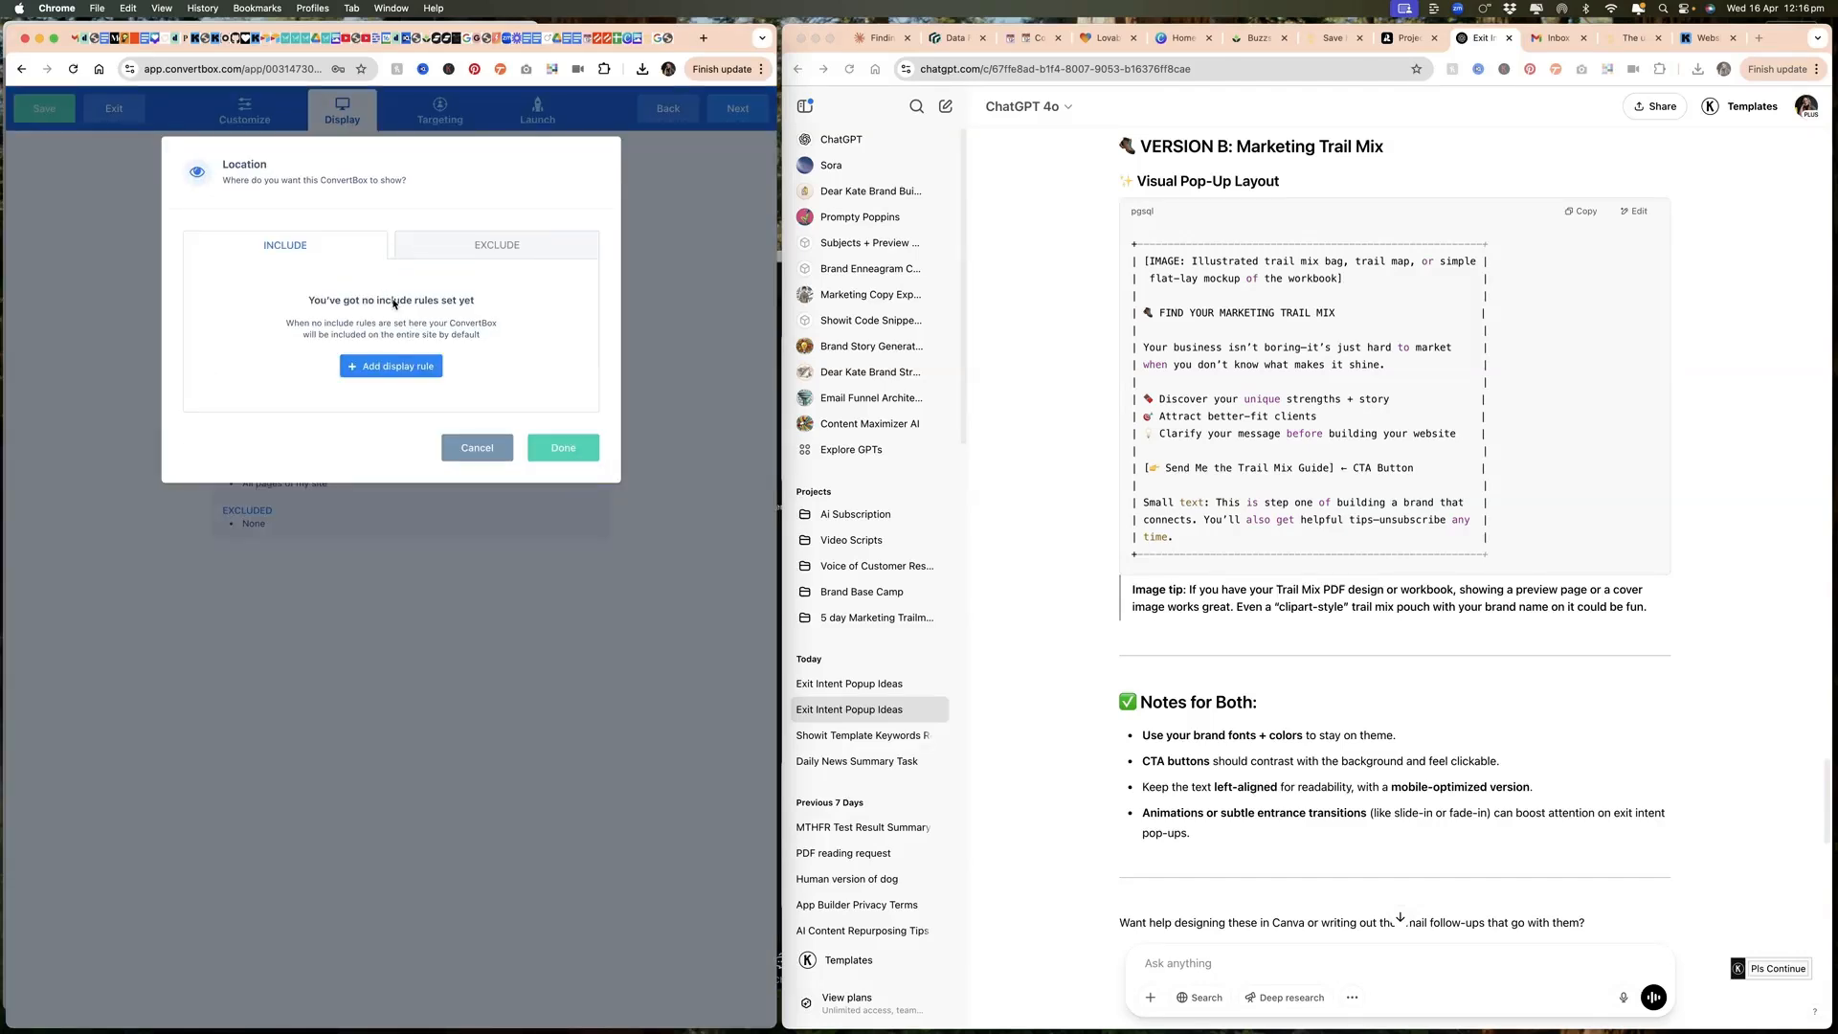
pyautogui.click(381, 367)
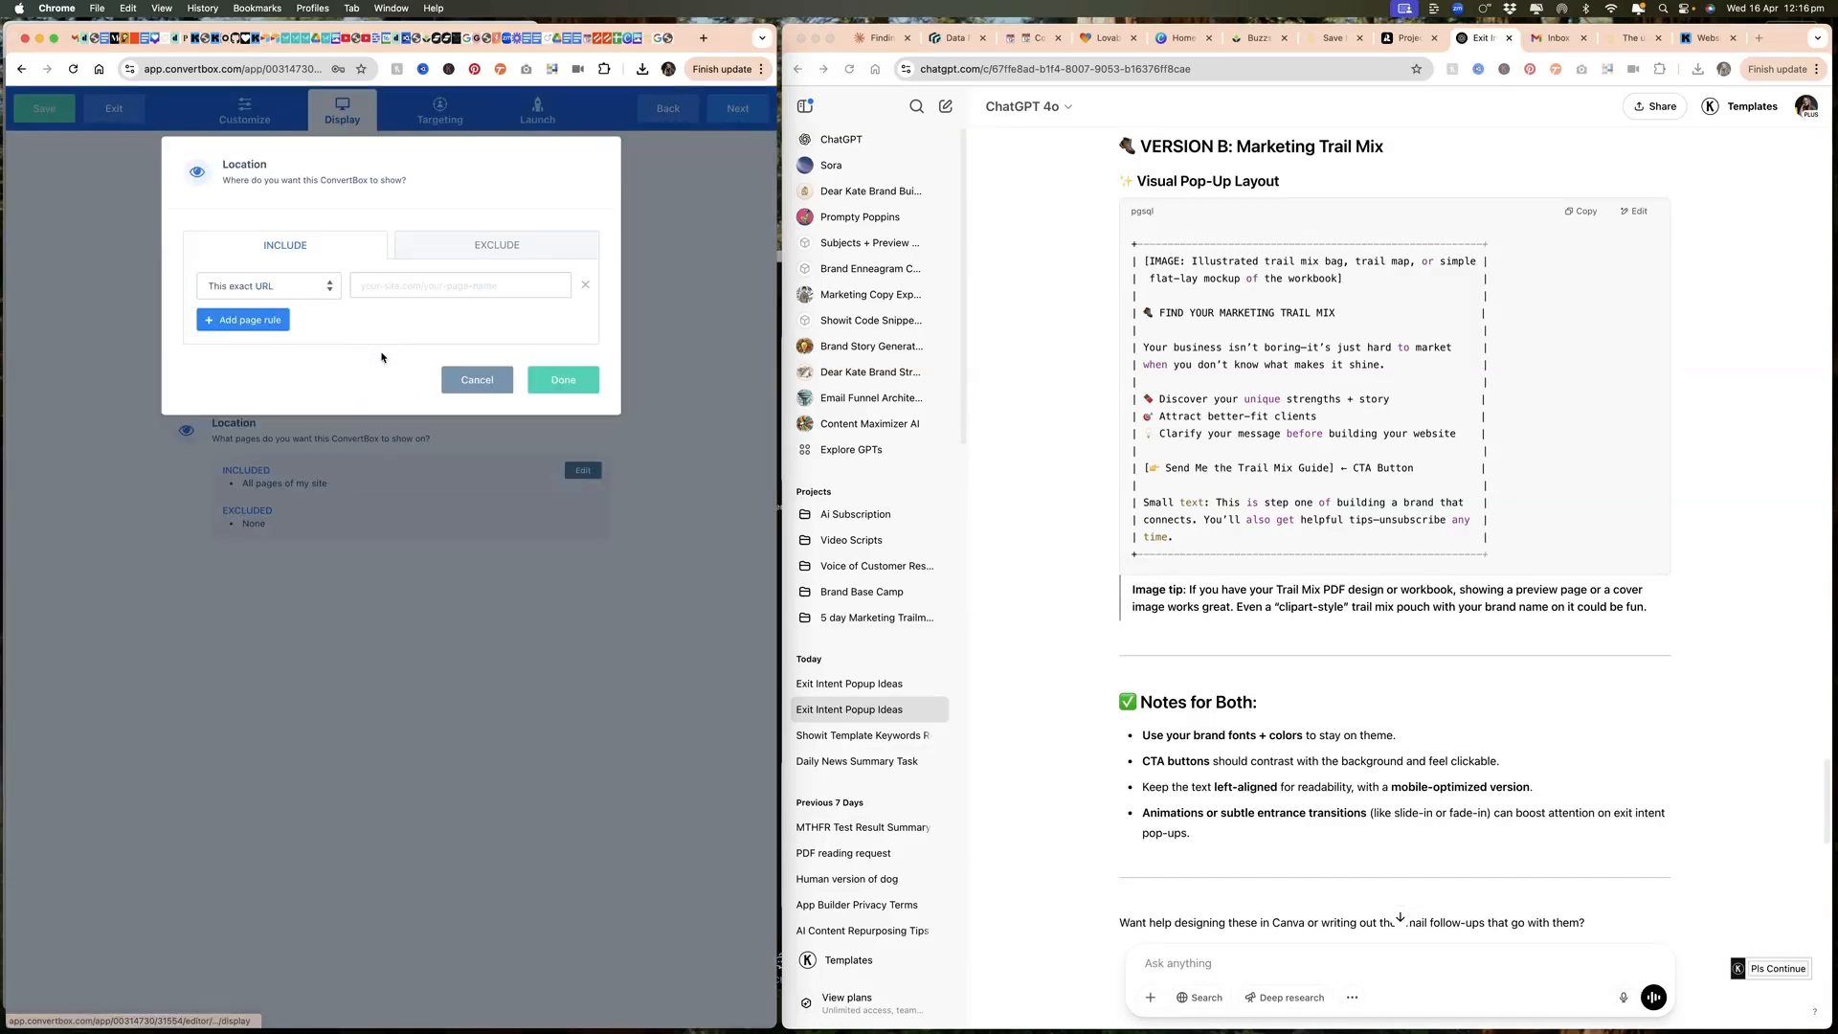
pyautogui.click(364, 285)
pyautogui.write('dearkatebrandstrategy.com/shop')
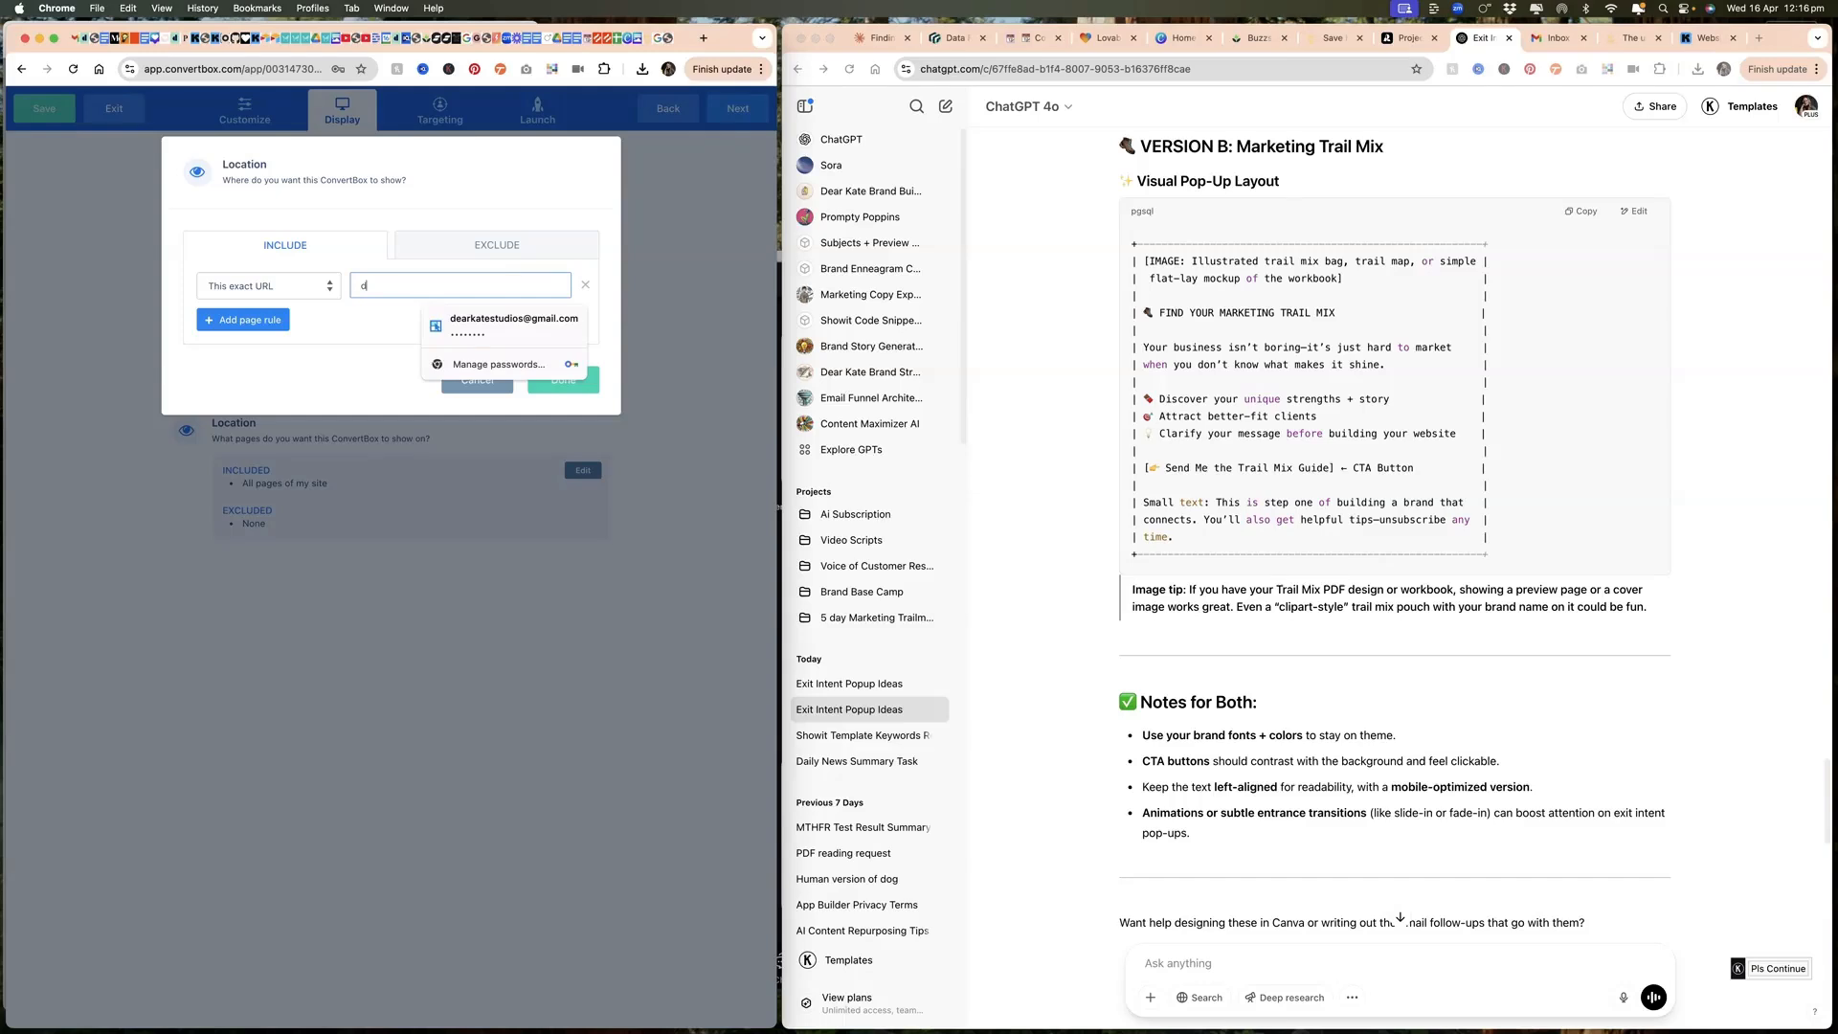
pyautogui.click(564, 383)
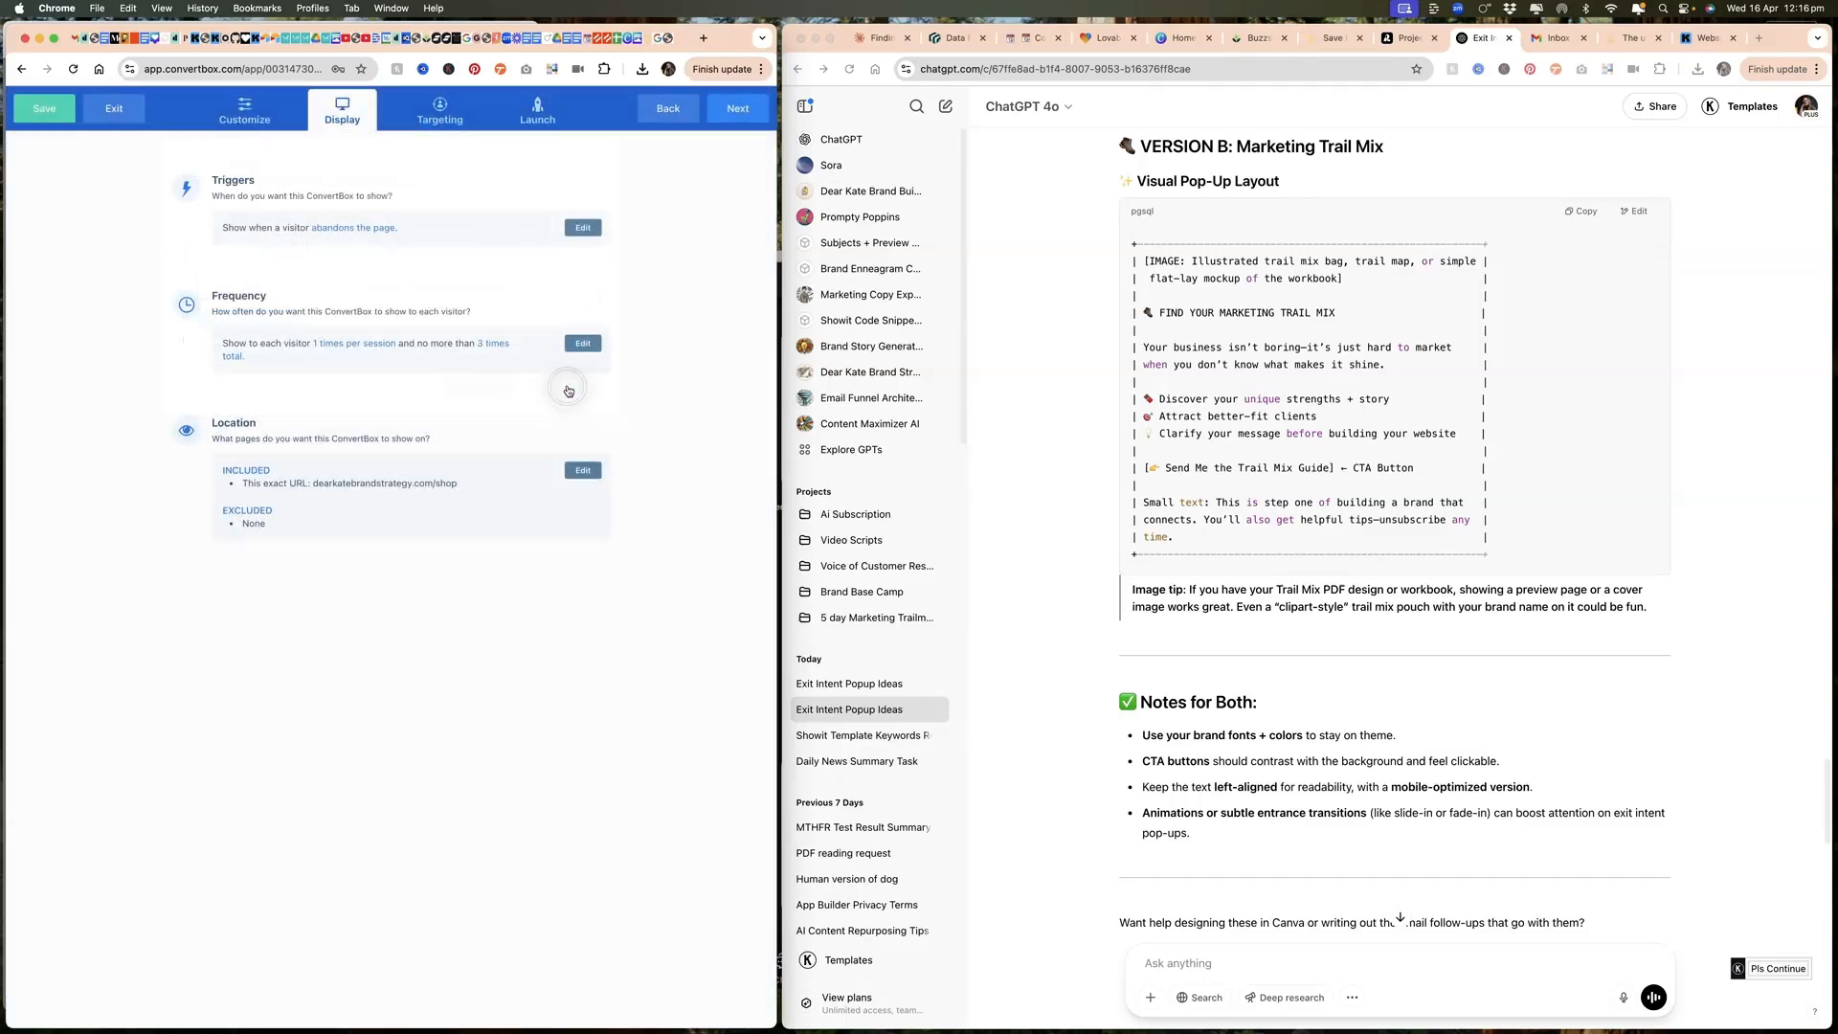
# Step: Switch the targeting to specific visitors and review the available conditional rules without adding one
pyautogui.click(440, 110)
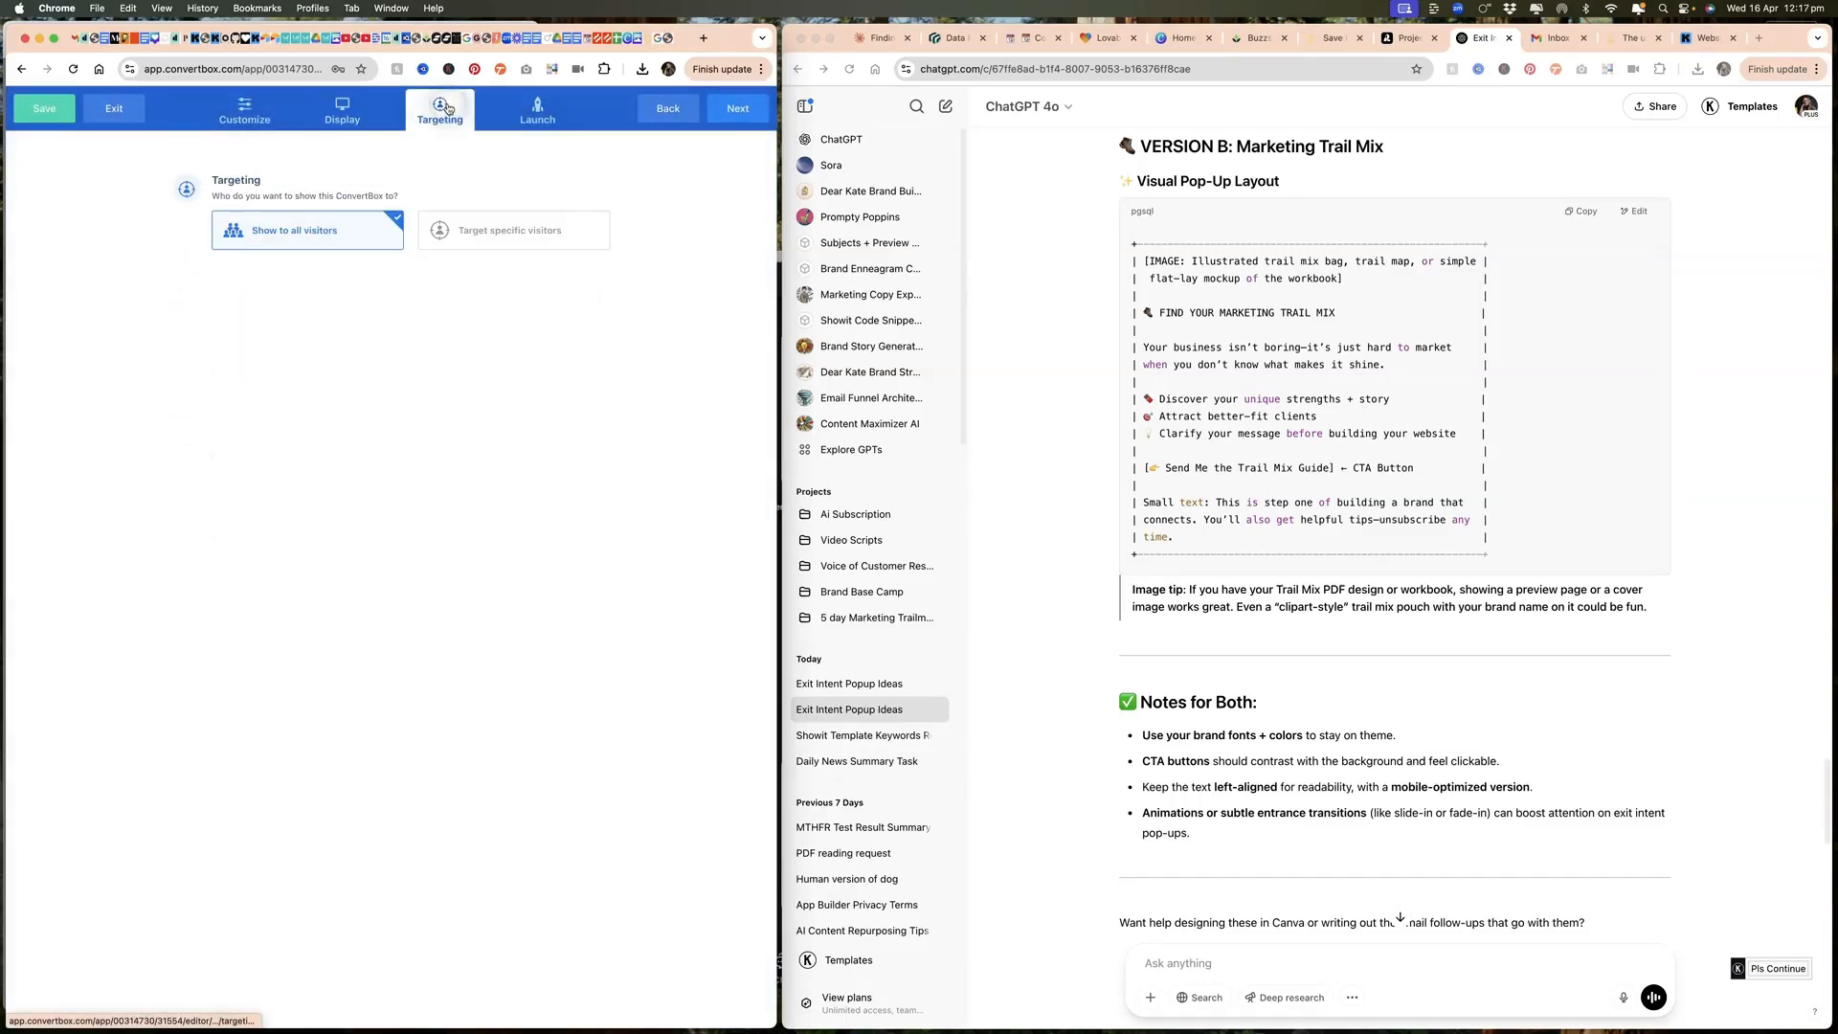
pyautogui.click(531, 246)
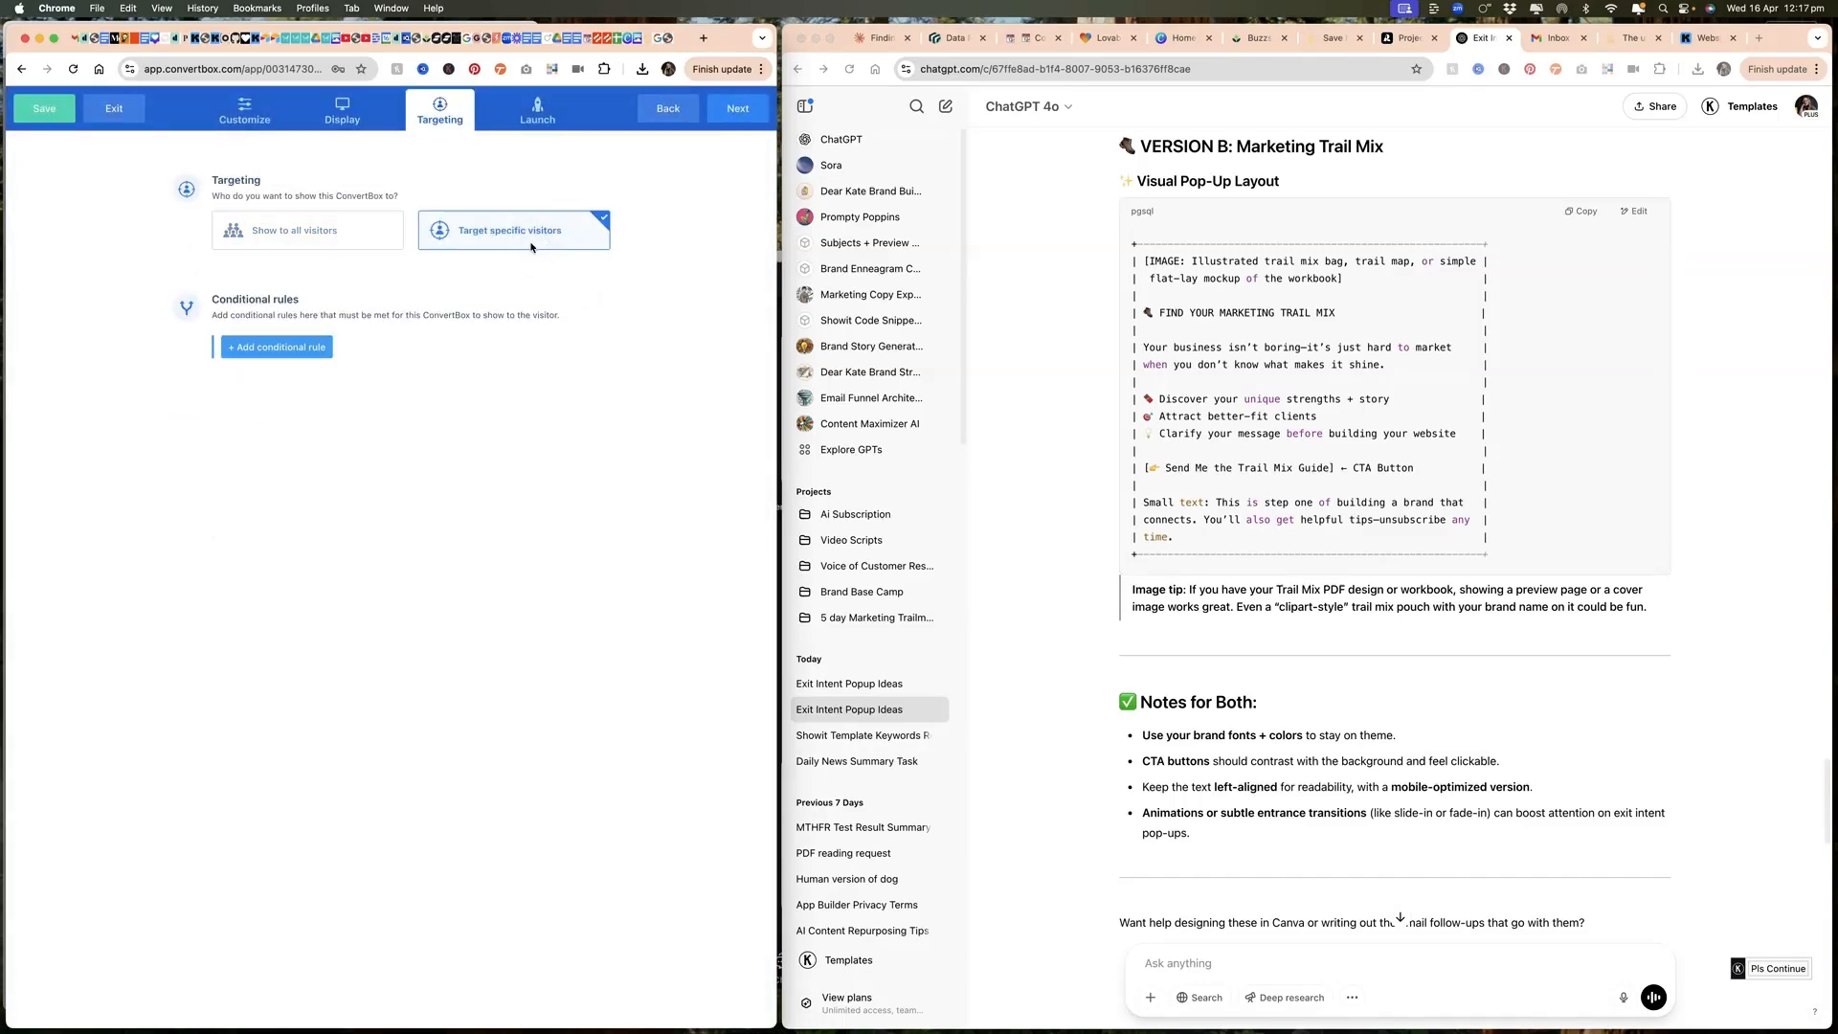
pyautogui.click(283, 346)
pyautogui.click(319, 230)
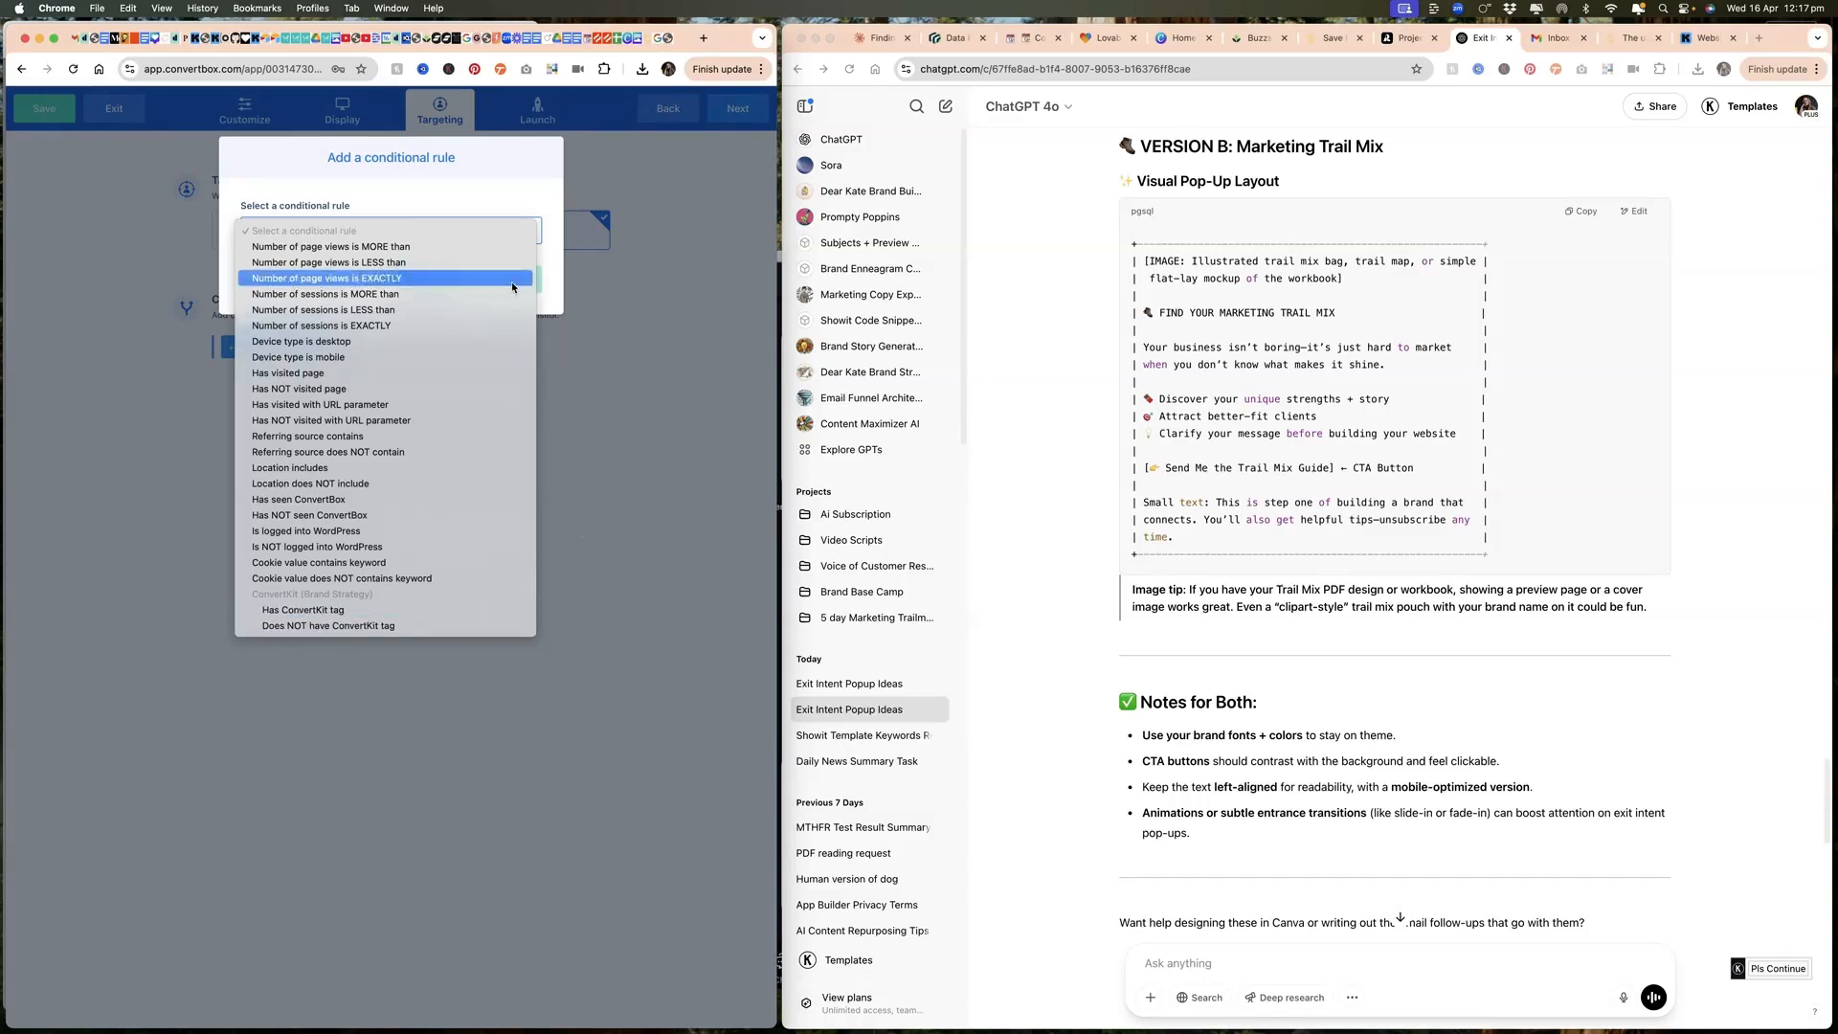
pyautogui.click(486, 189)
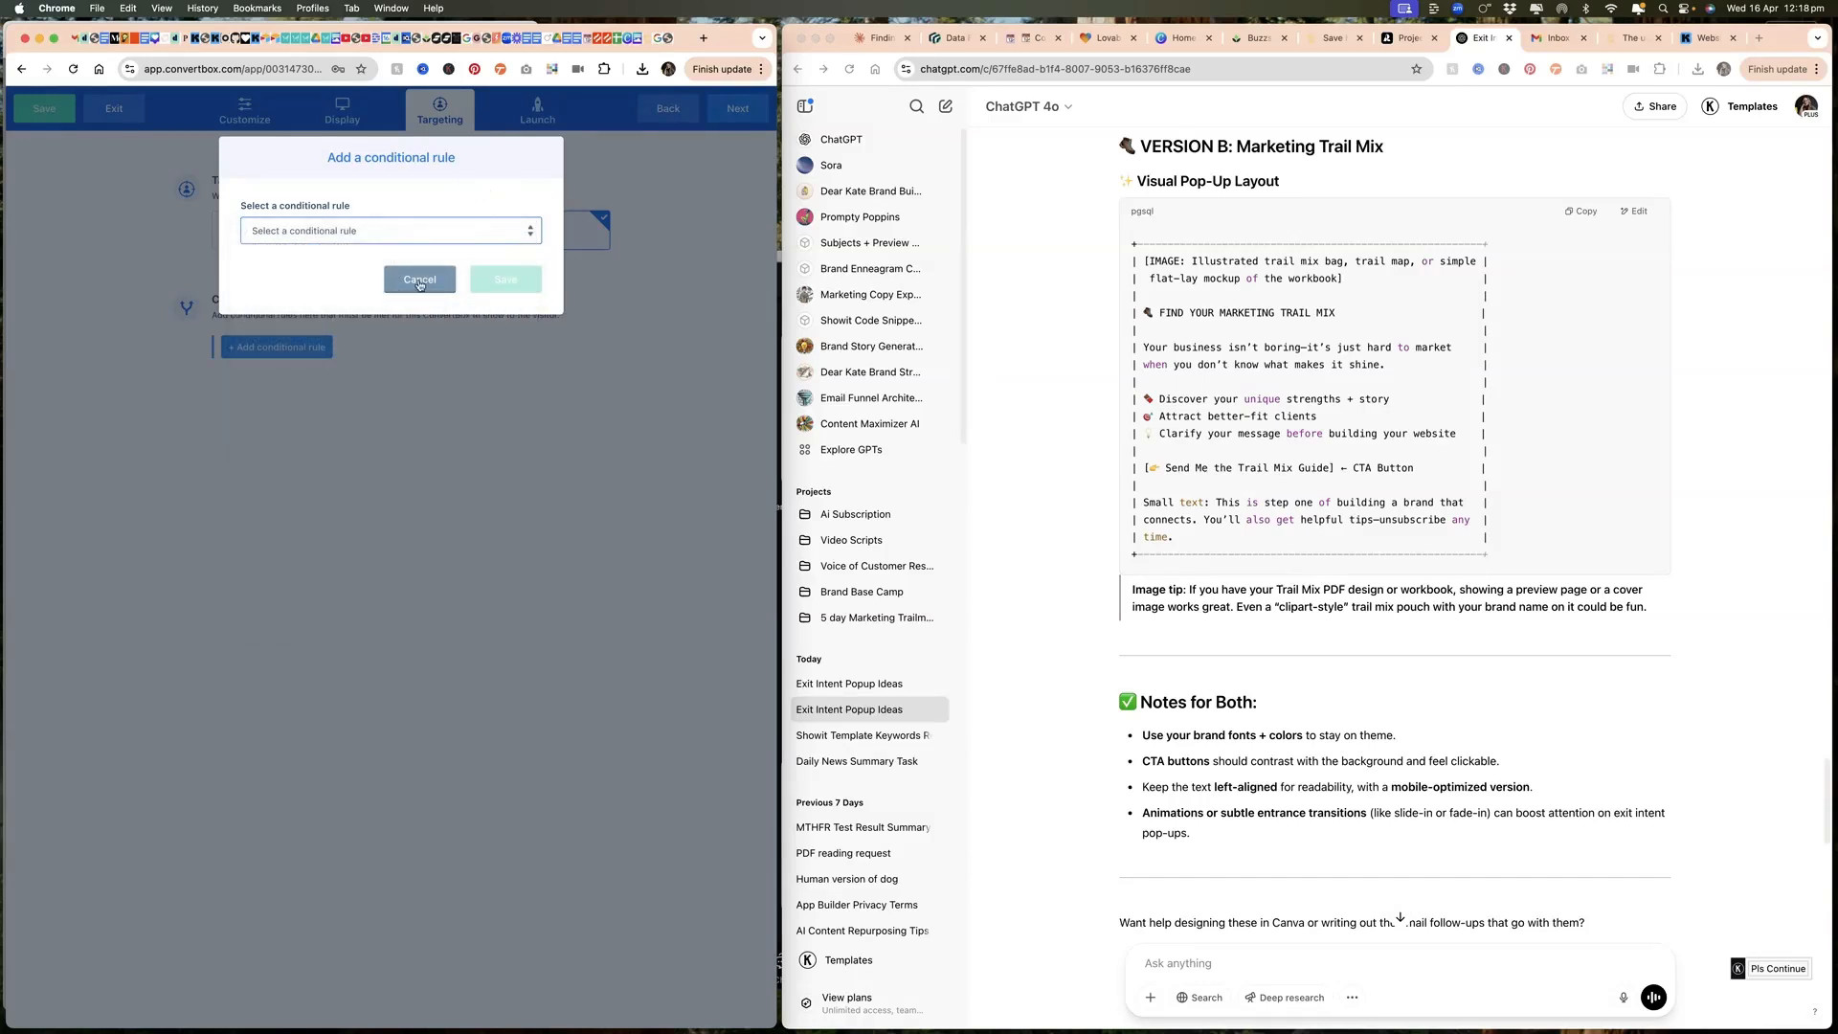
pyautogui.click(429, 281)
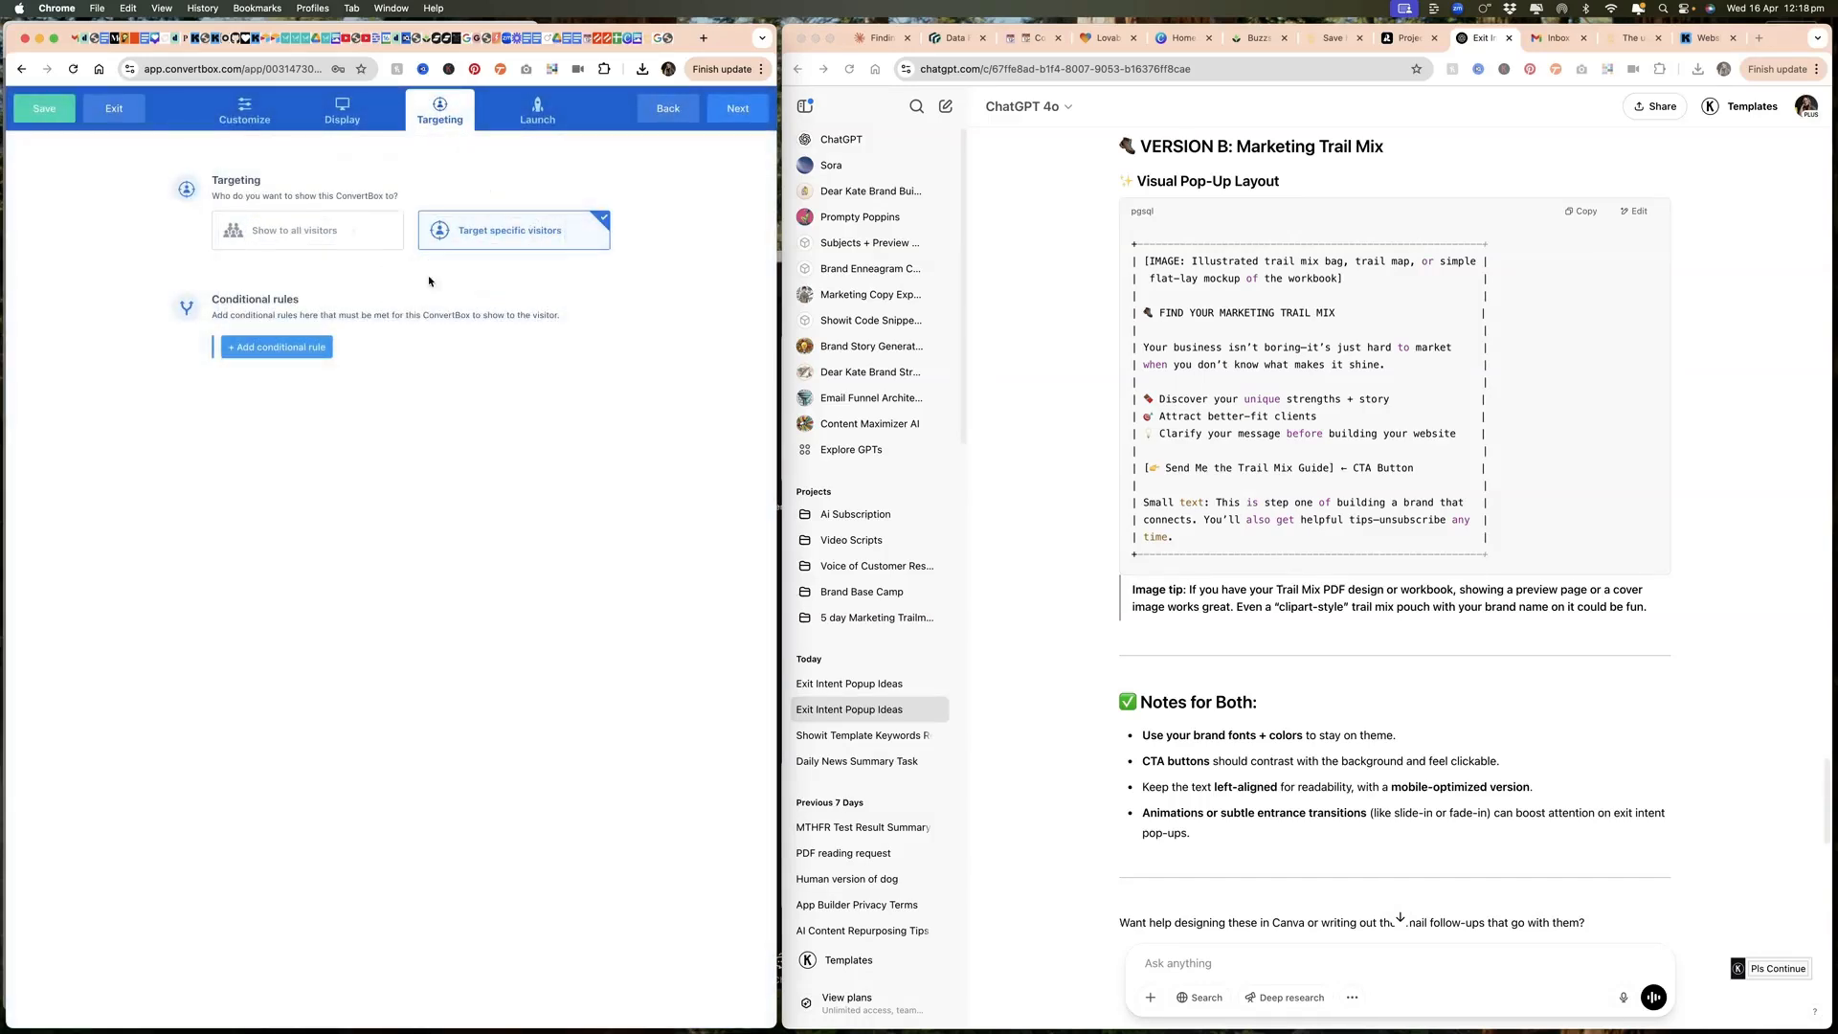
# Step: Set the Shop Page Exit Intent ConvertBox's status to active and finish the setup
pyautogui.click(542, 119)
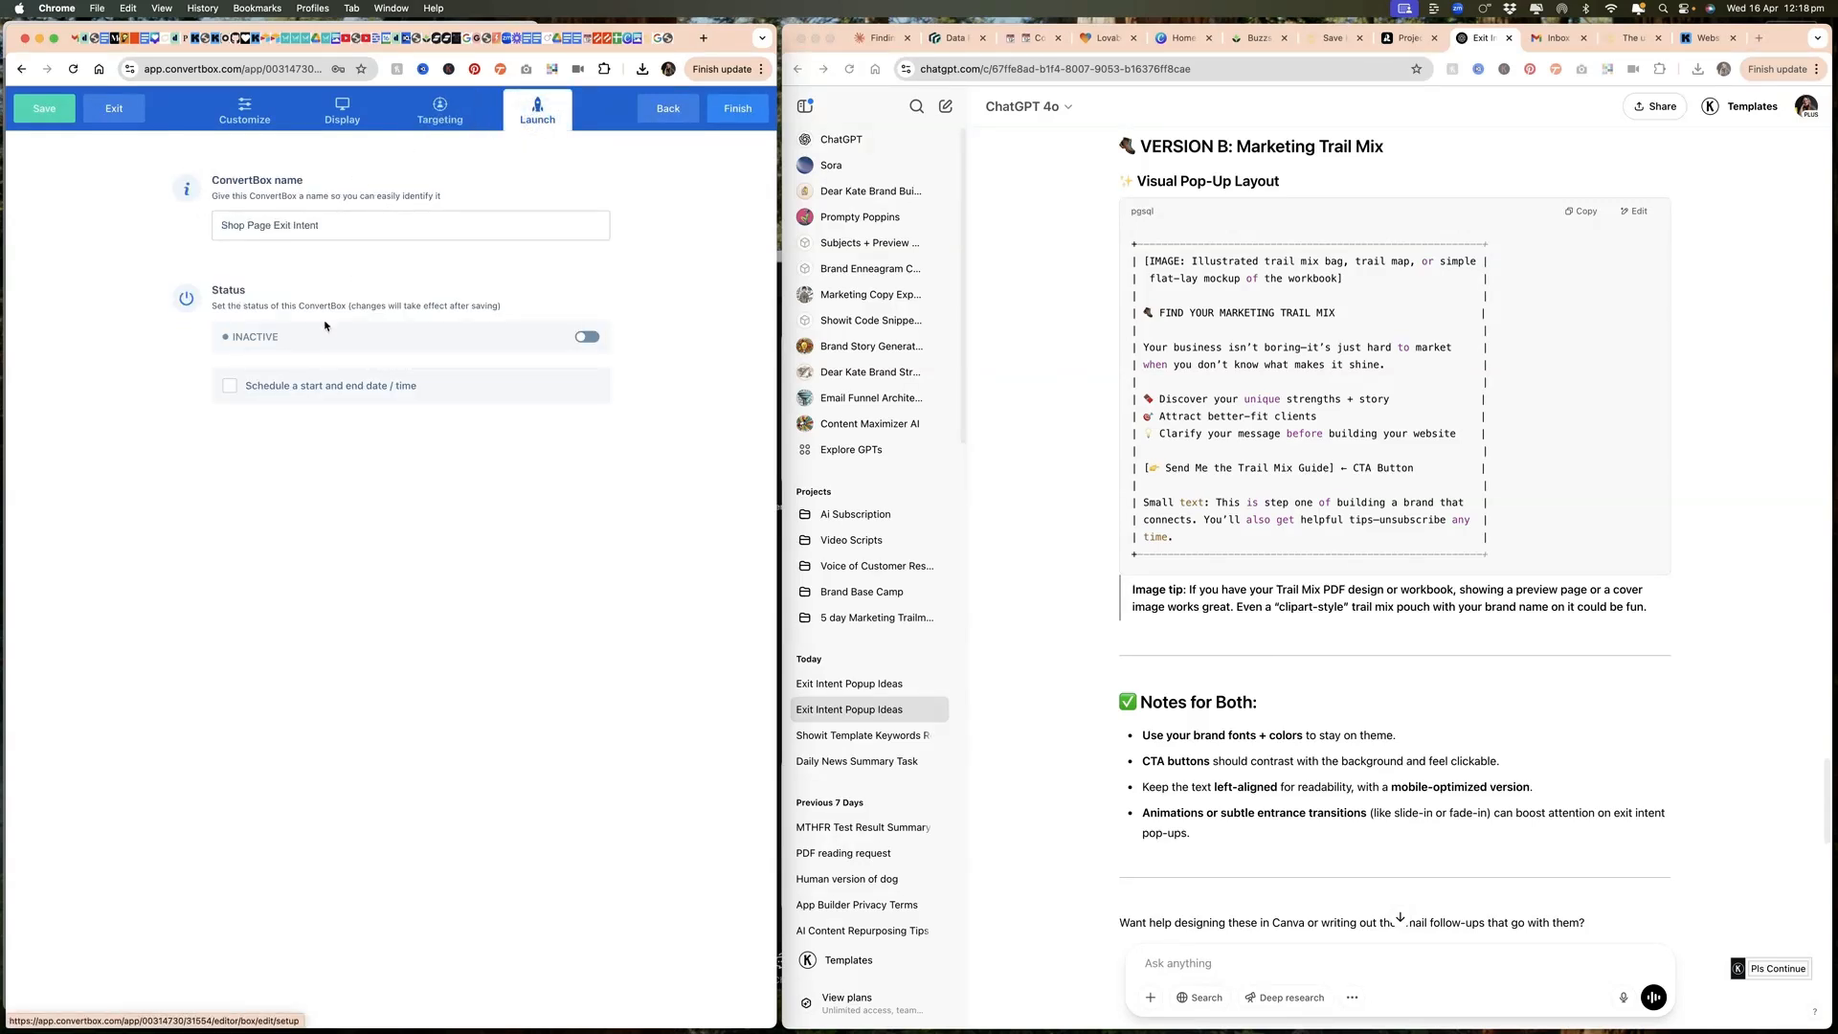
pyautogui.click(585, 339)
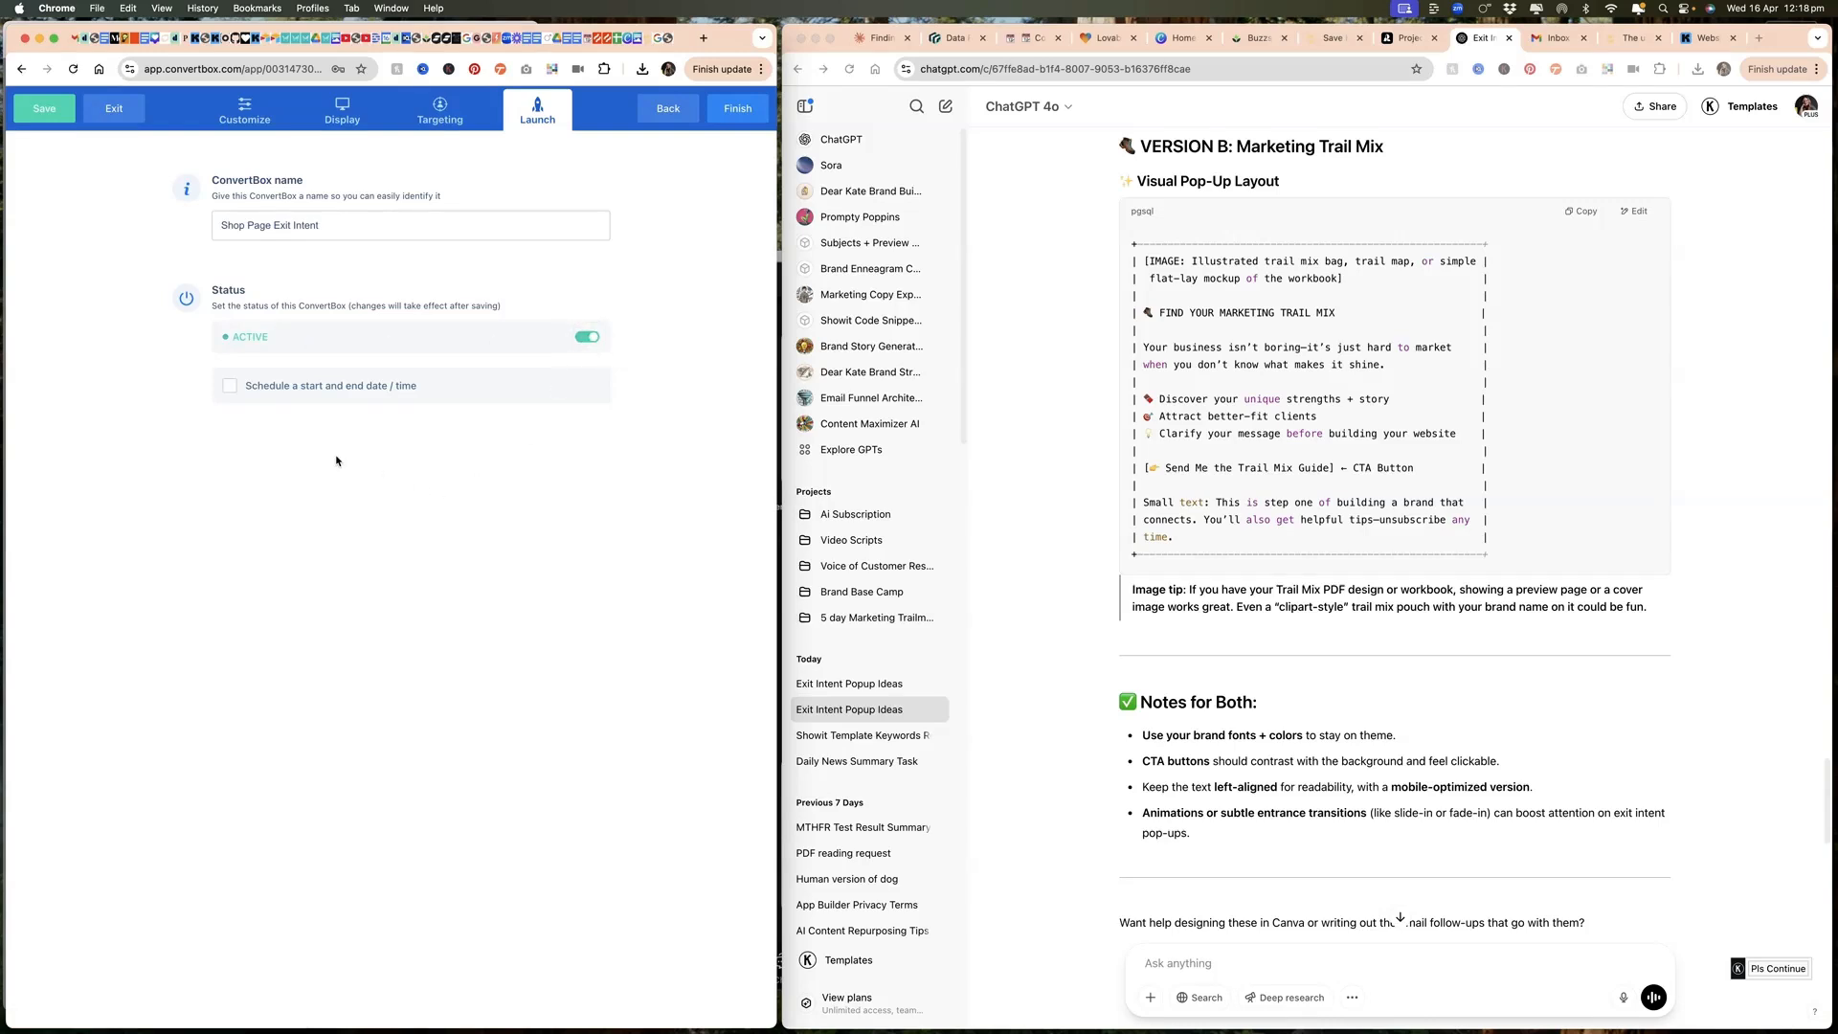
pyautogui.click(735, 117)
pyautogui.click(348, 250)
# Step: Copy ConvertBox's installation script for adding it directly to a site's code
pyautogui.moveTo(637, 101)
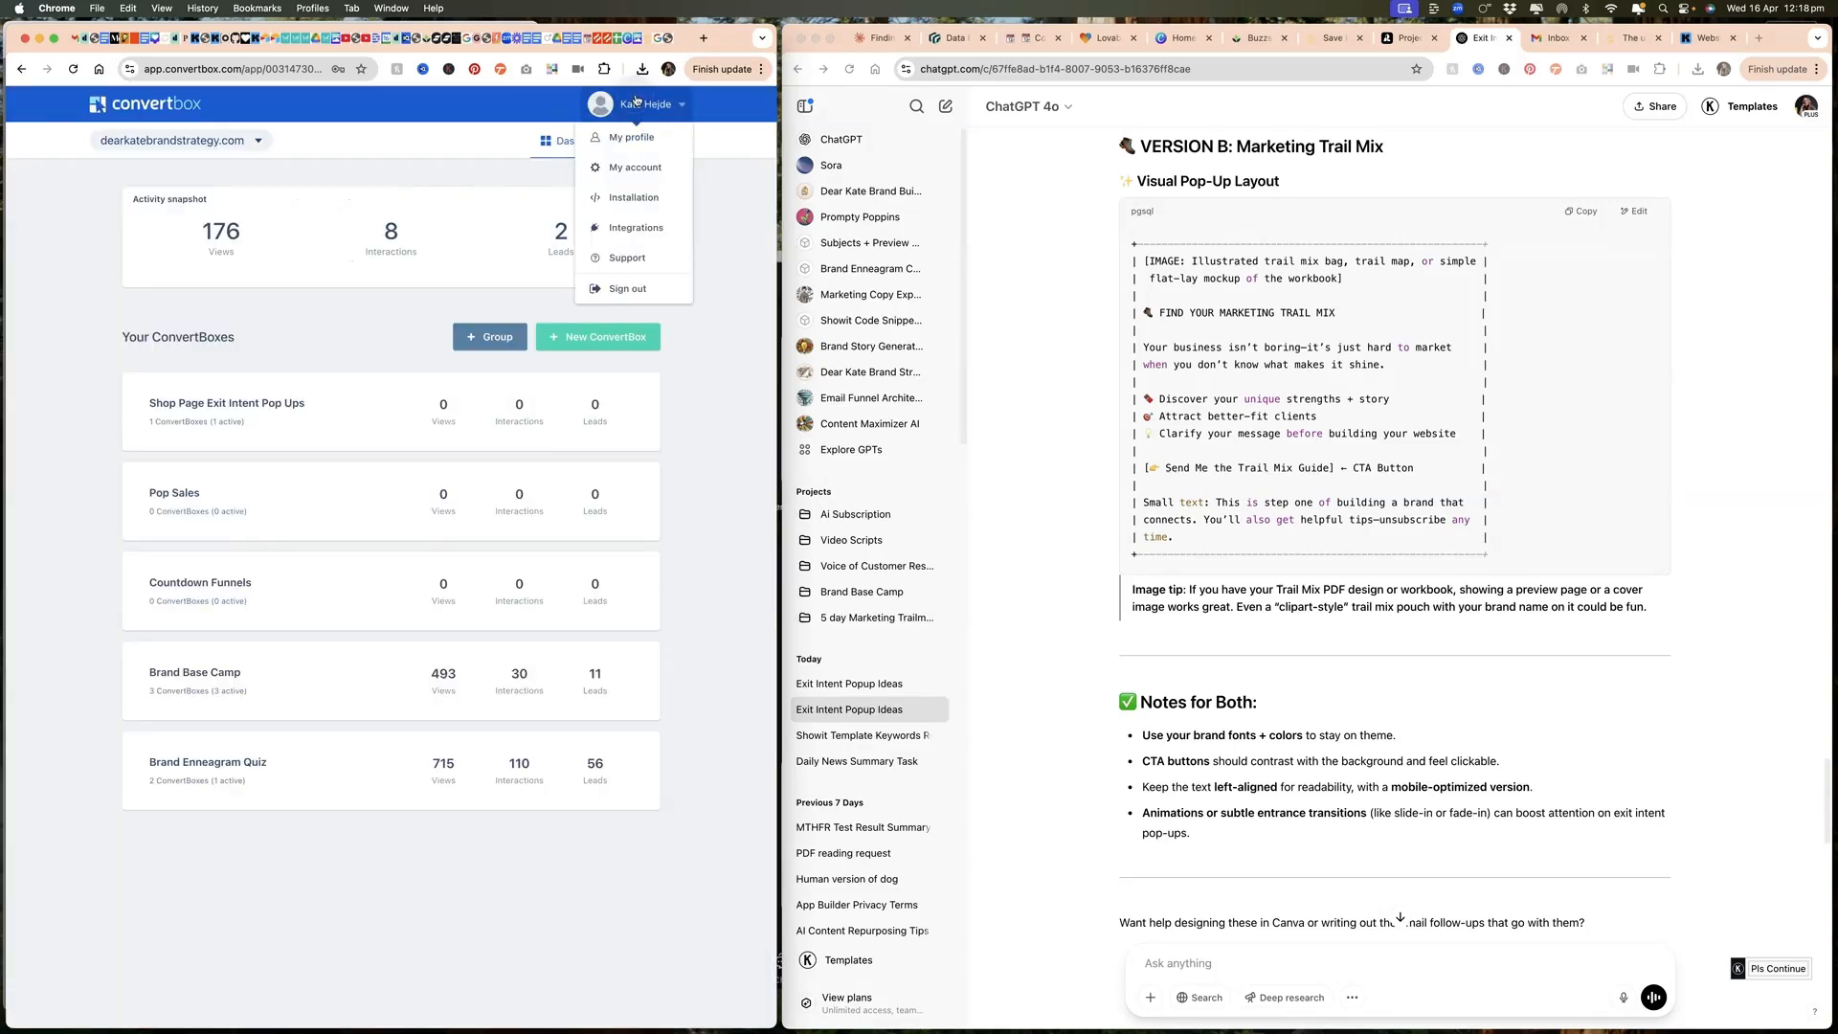
pyautogui.click(619, 199)
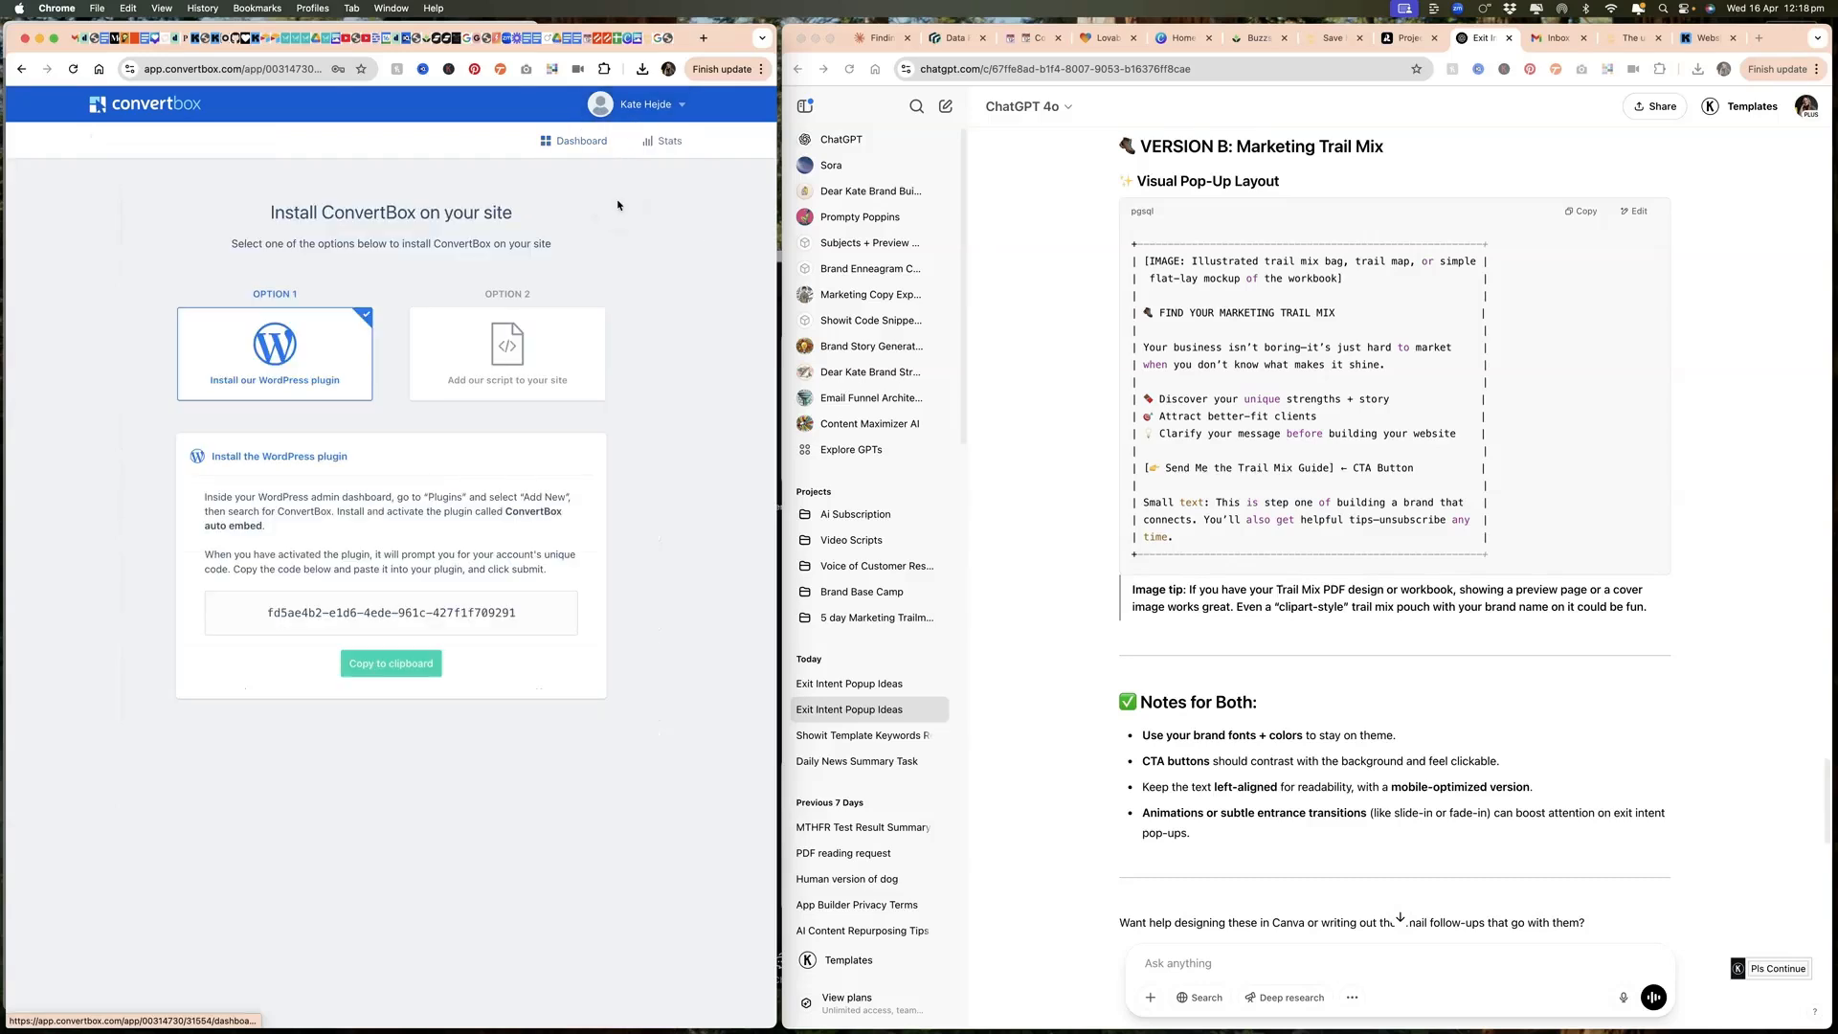
pyautogui.click(503, 350)
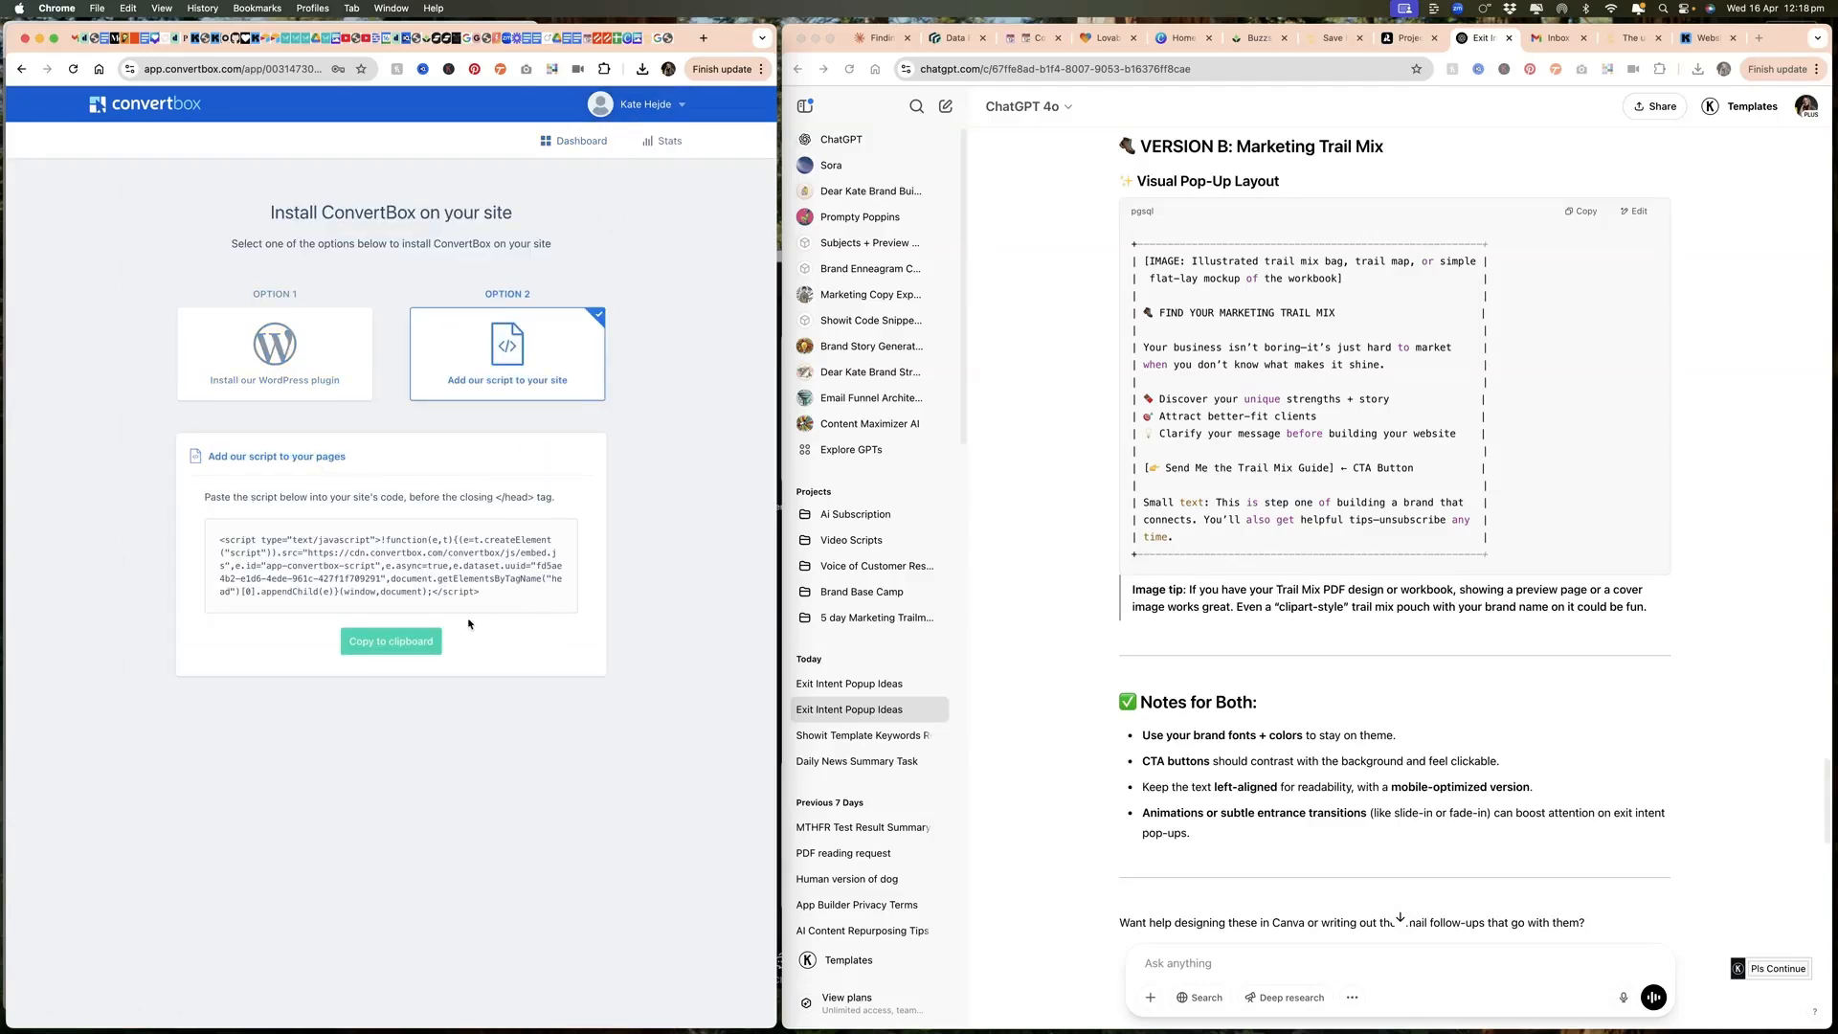
pyautogui.click(405, 642)
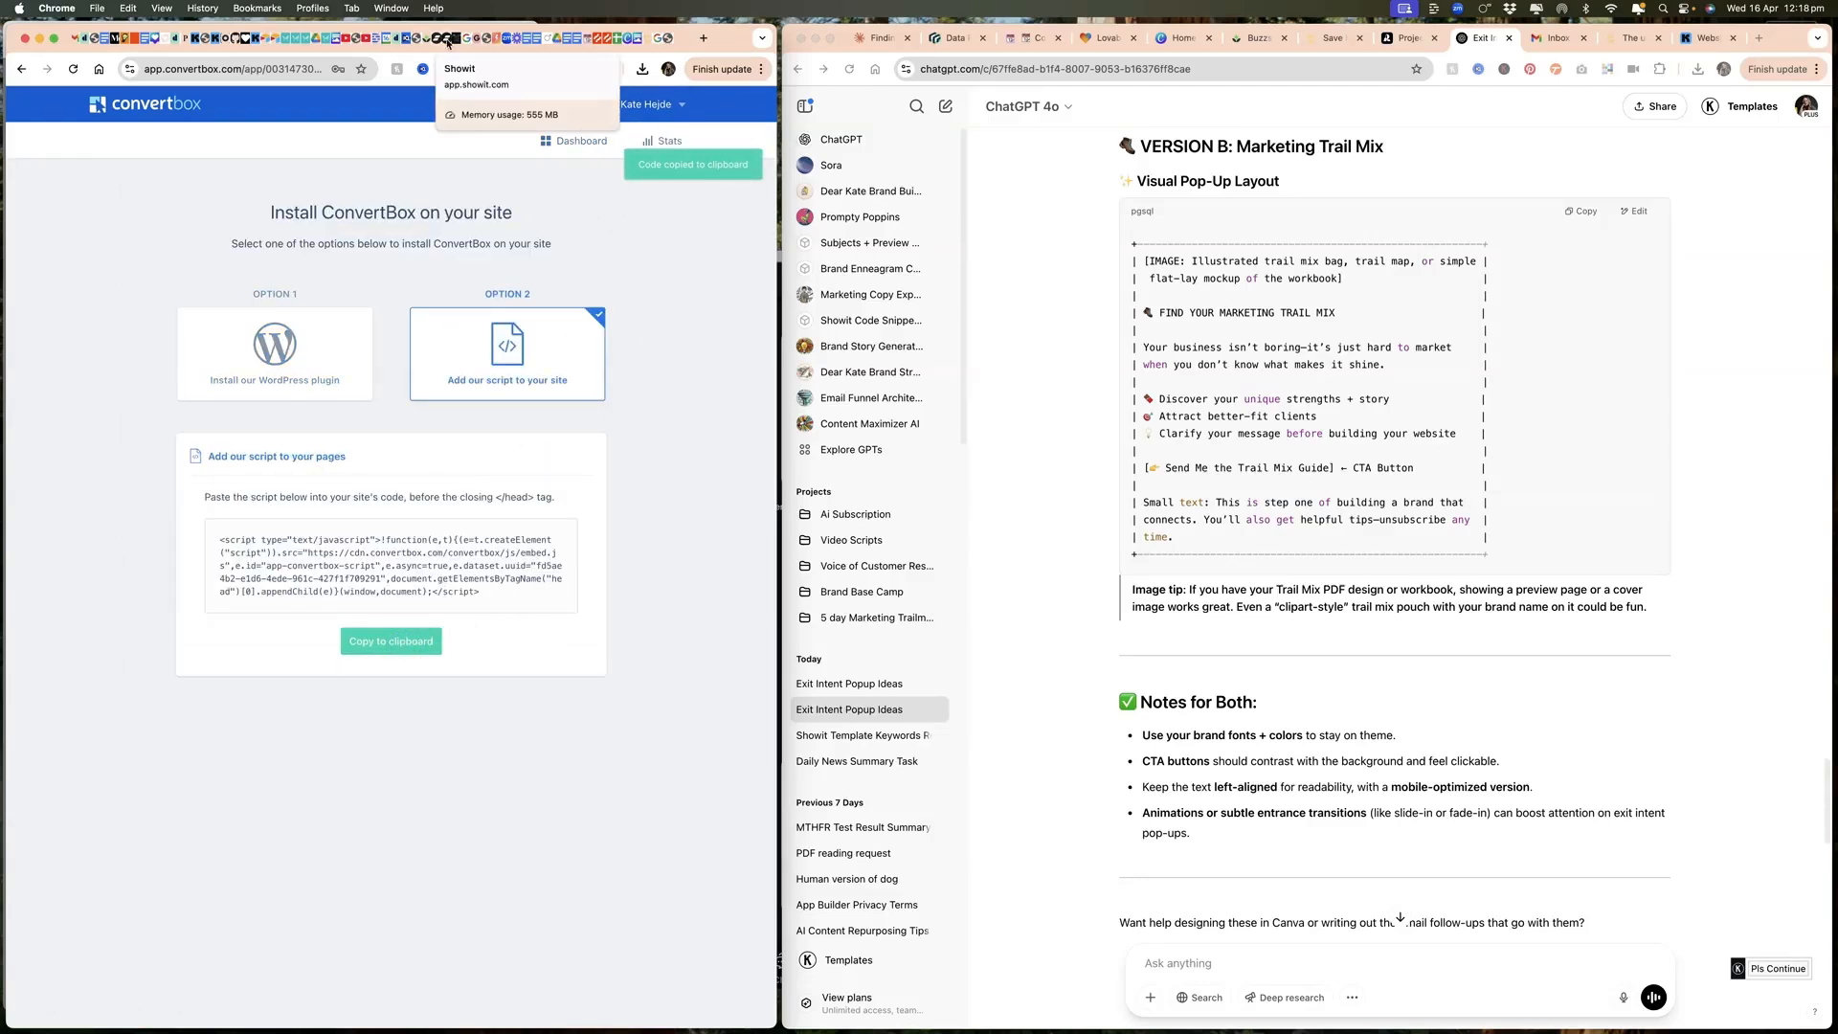
# Step: Switch to Showit, reload the updated editor, and inspect the Shop page's custom head HTML for the ConvertBox script
pyautogui.click(447, 41)
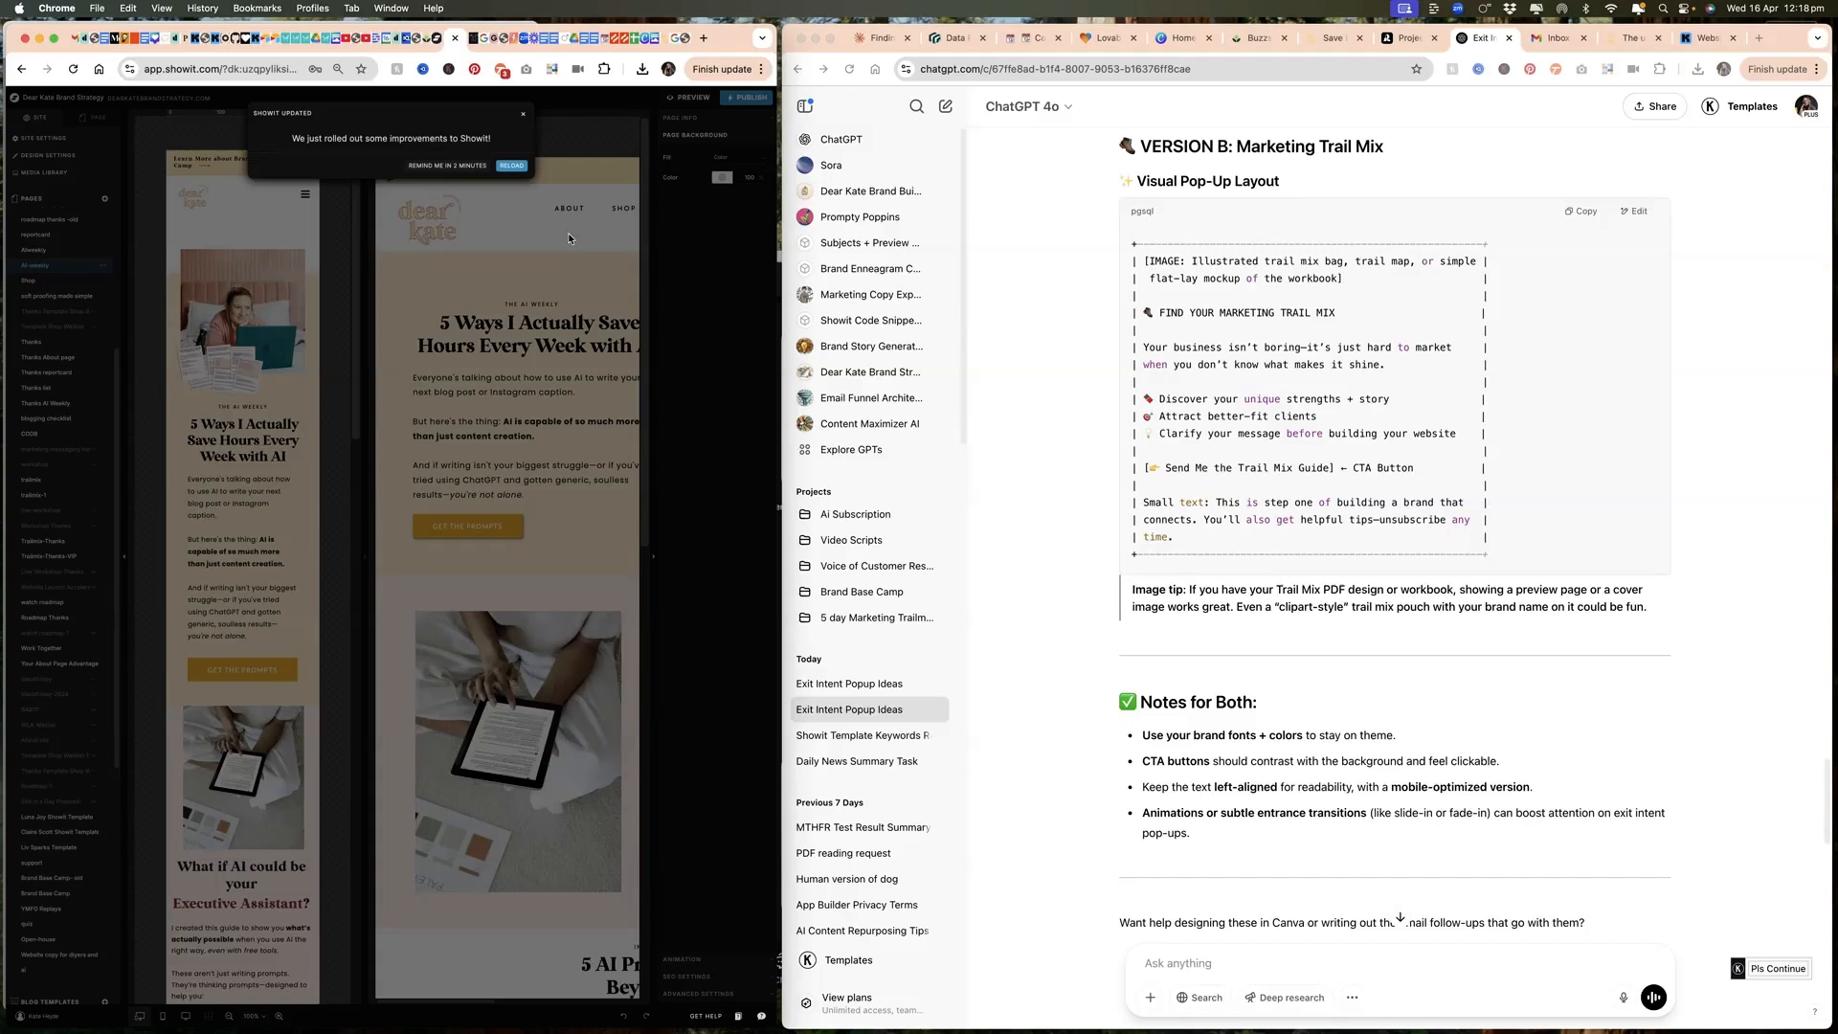
pyautogui.click(511, 166)
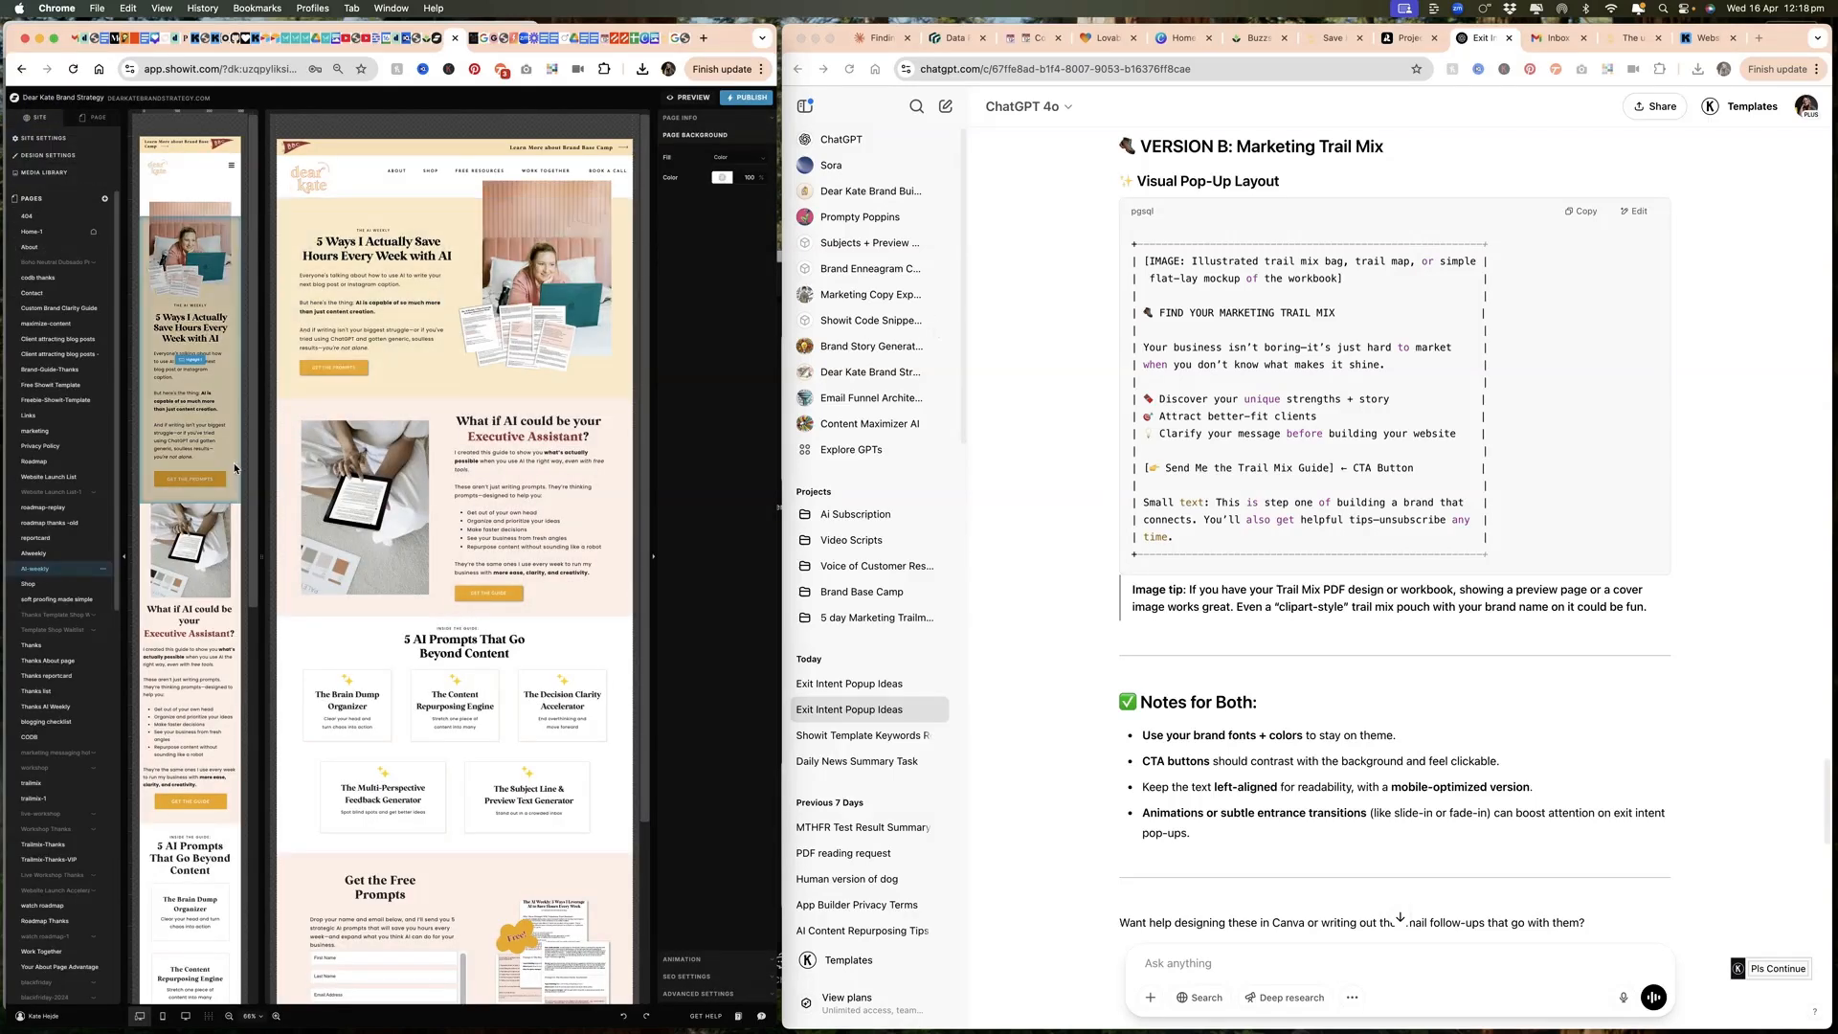
pyautogui.click(27, 585)
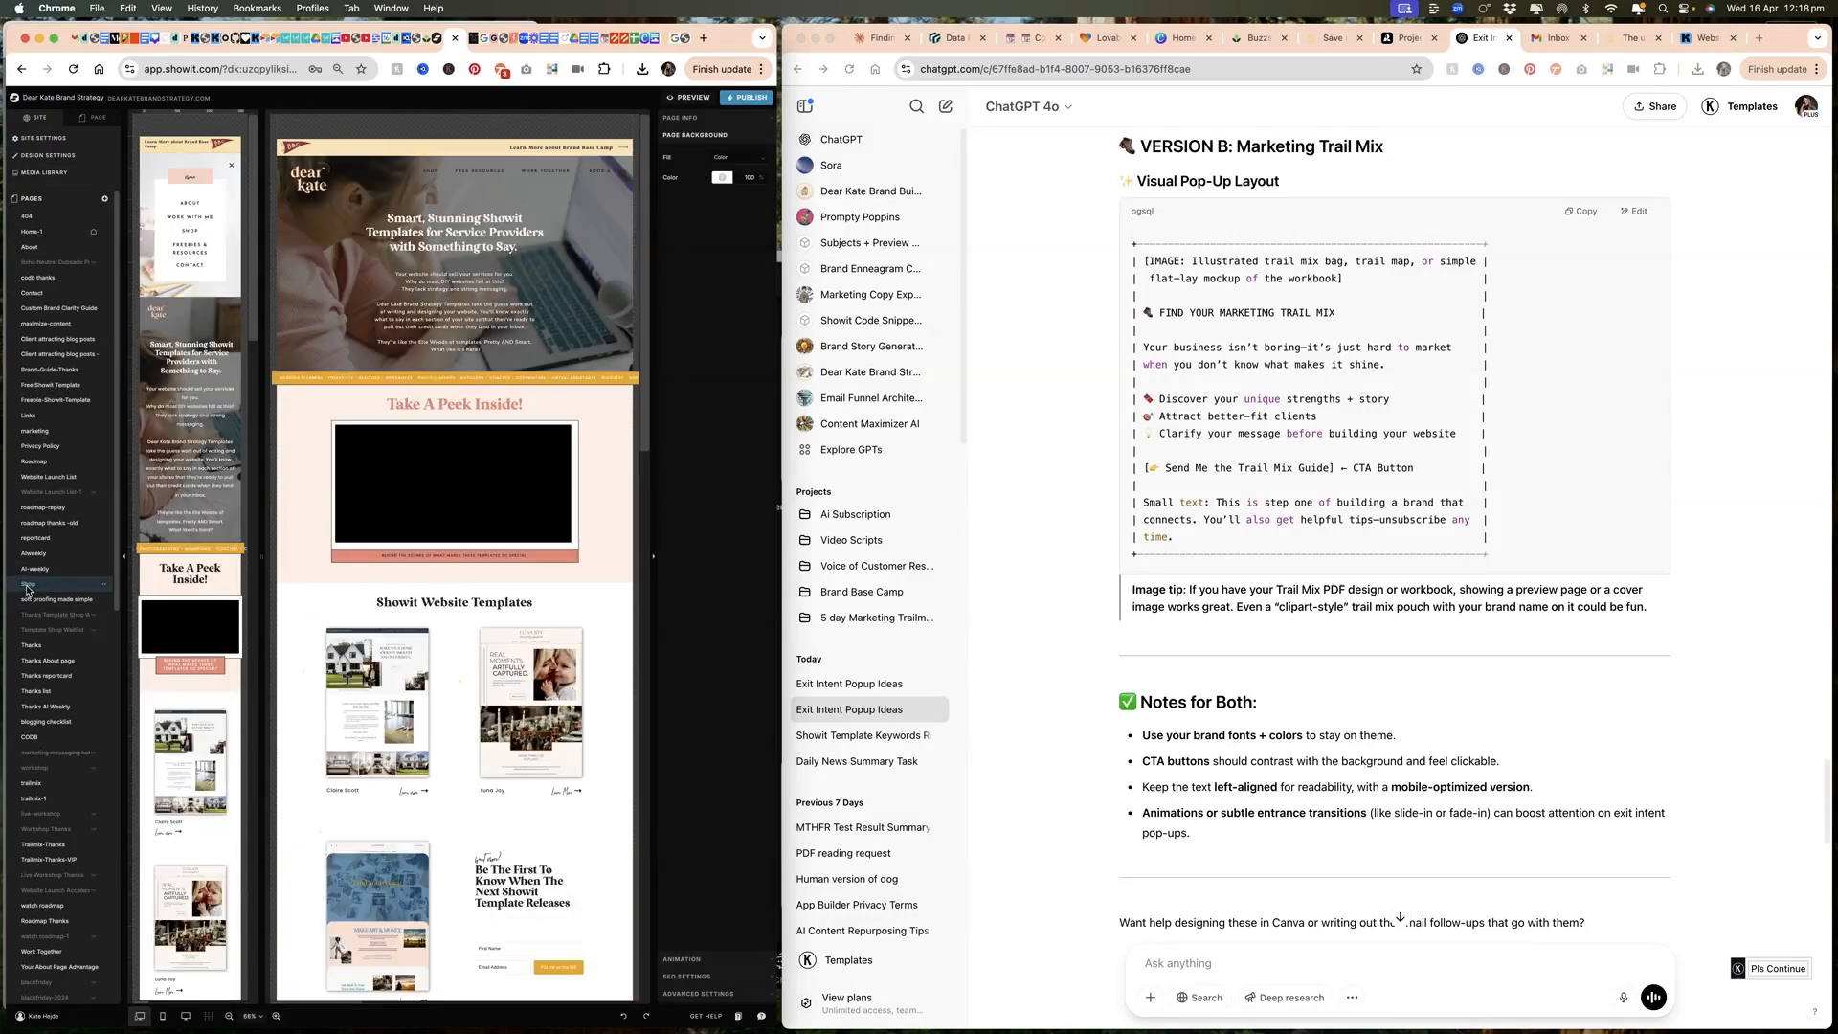
pyautogui.click(725, 123)
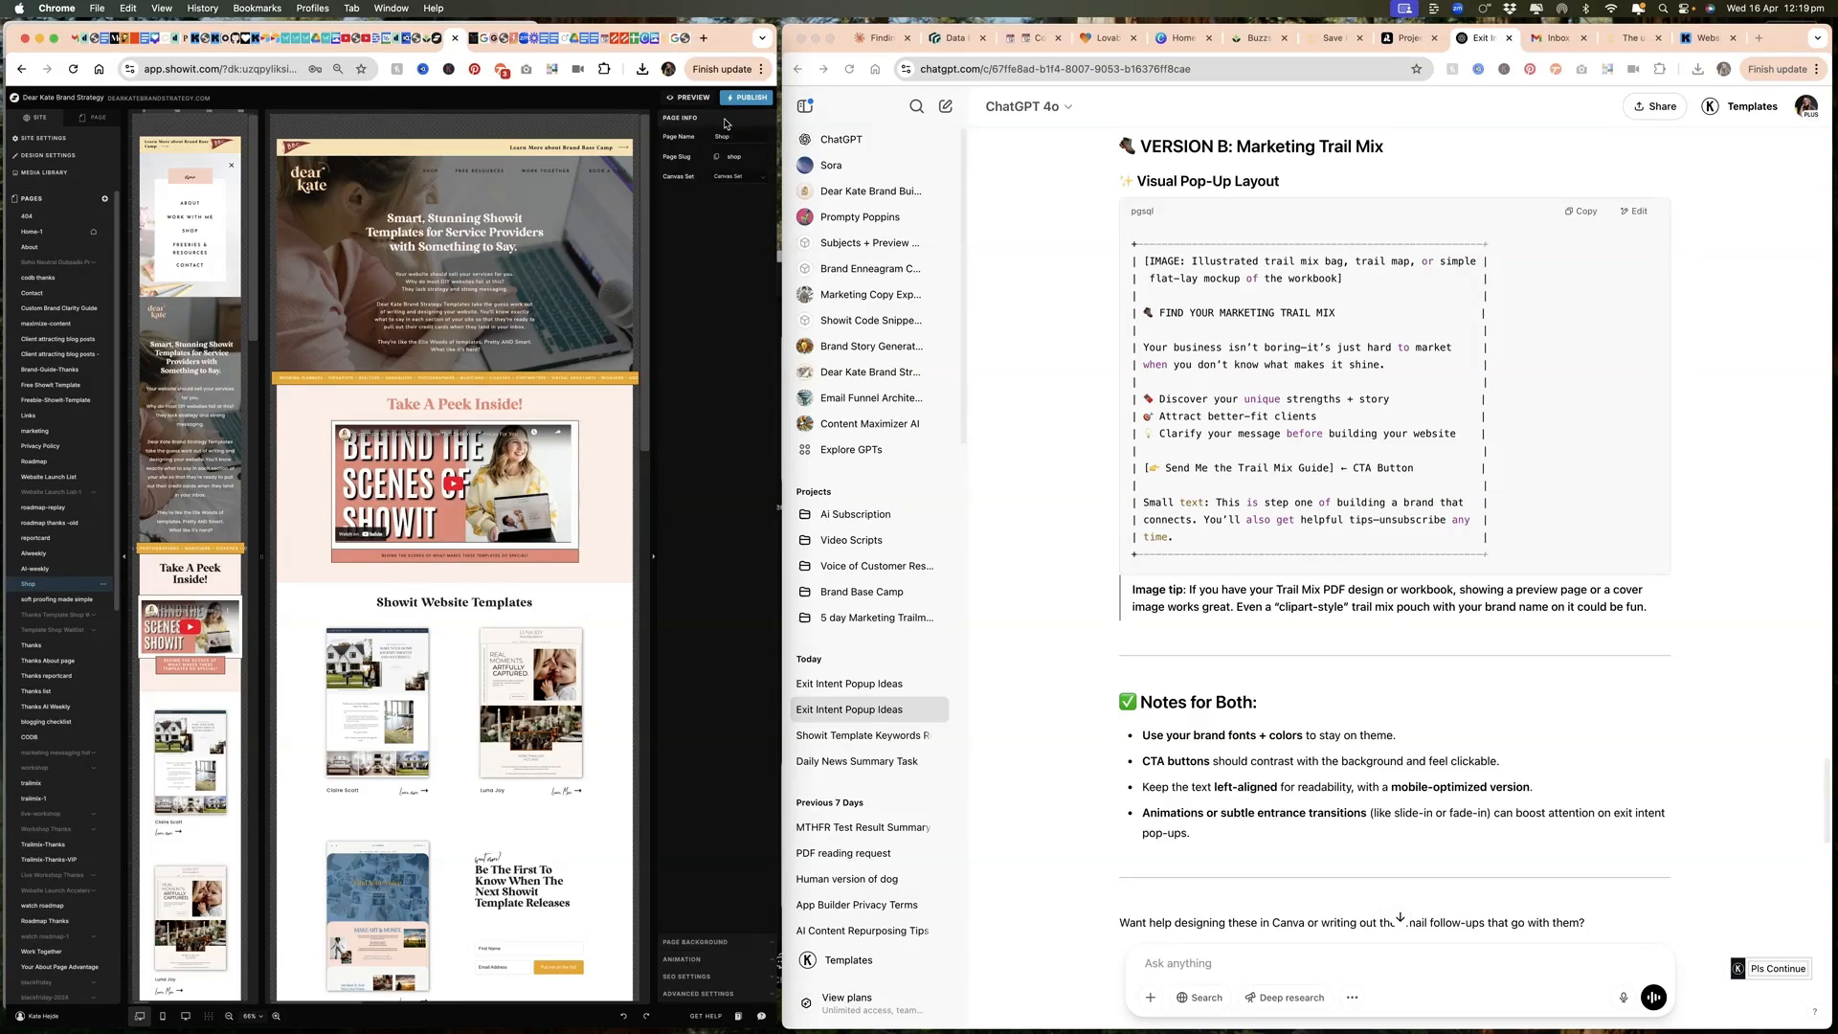
pyautogui.click(736, 997)
pyautogui.click(718, 266)
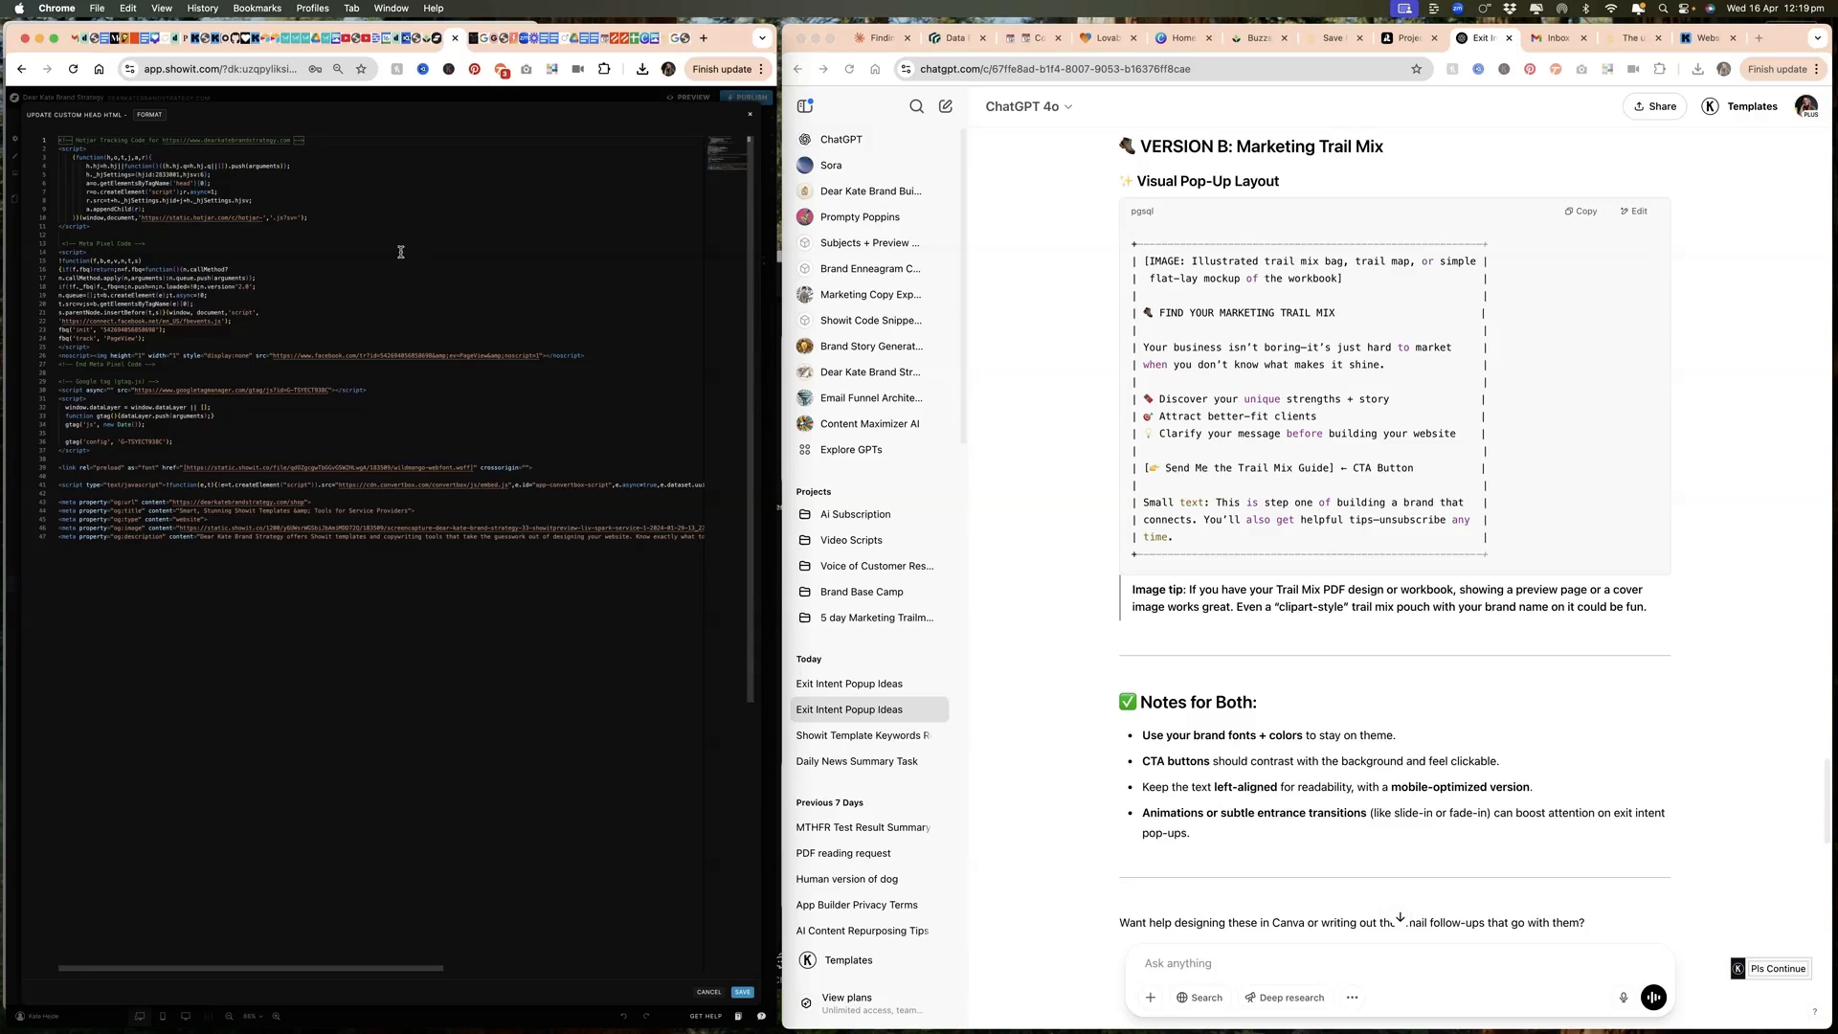
pyautogui.click(750, 113)
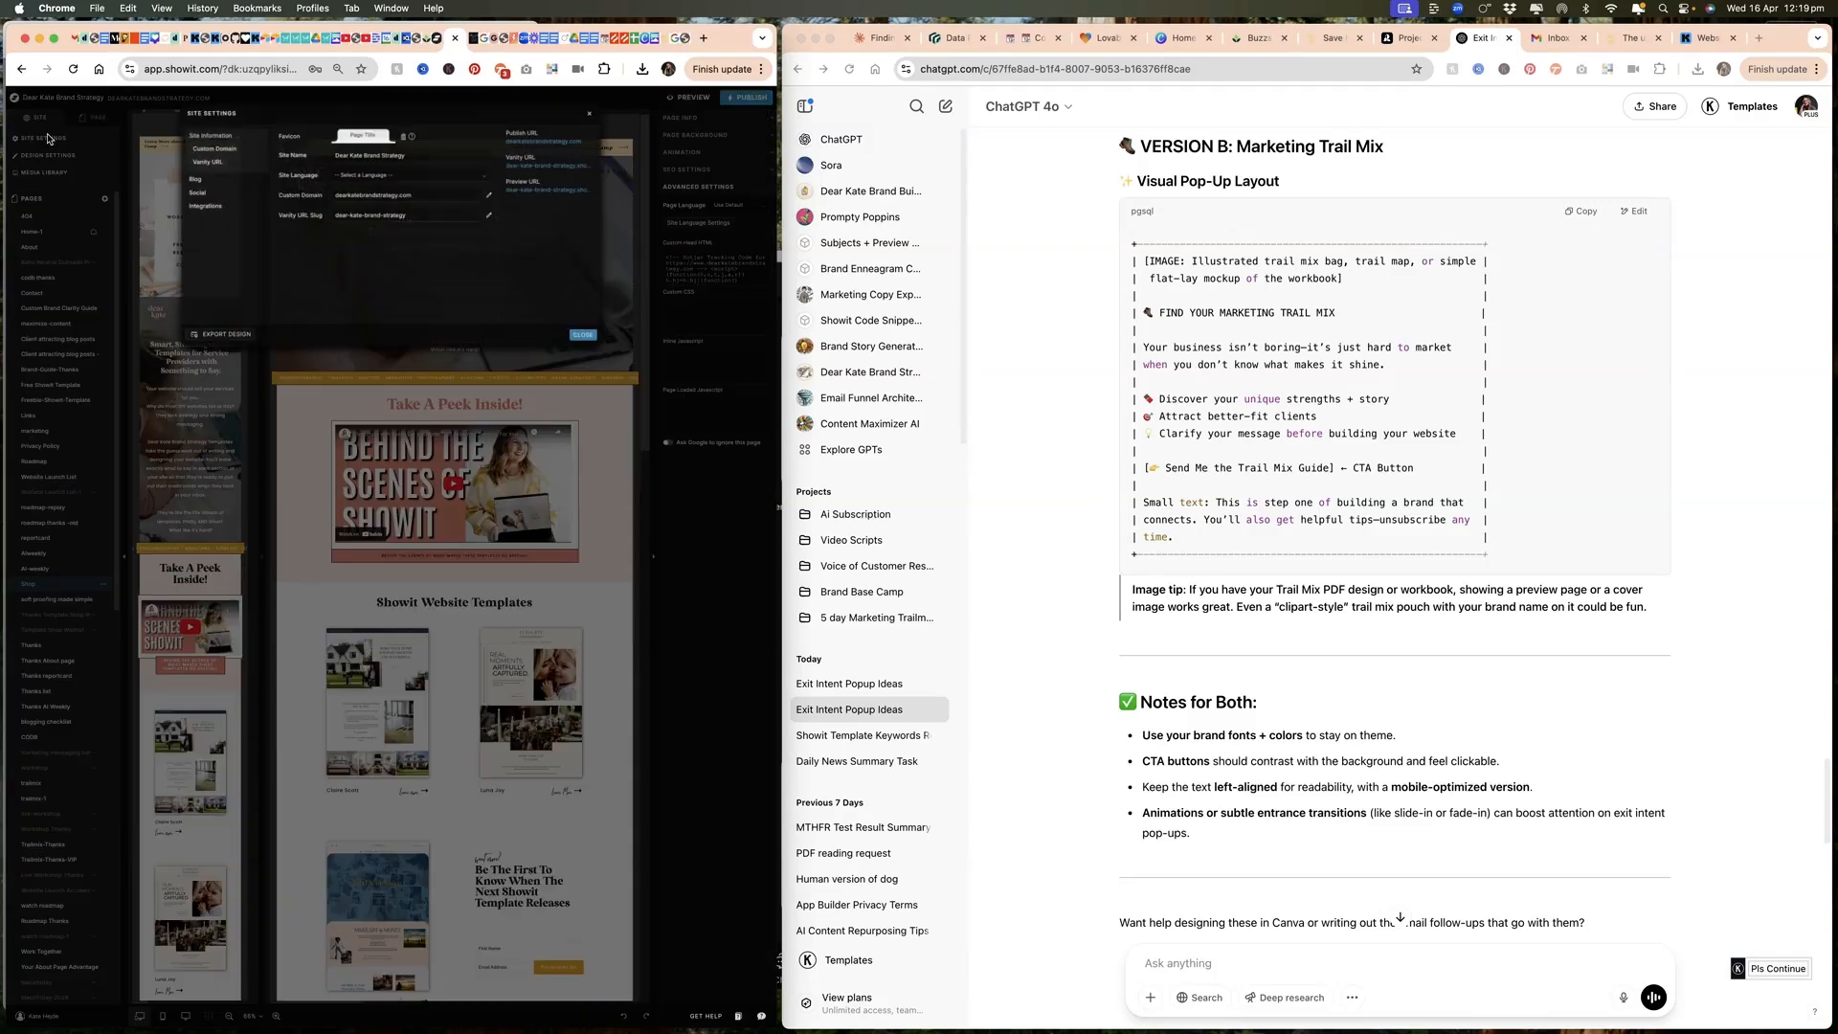
# Step: Add a custom code integration in the site settings with the copied ConvertBox script as head HTML and save it
pyautogui.click(44, 138)
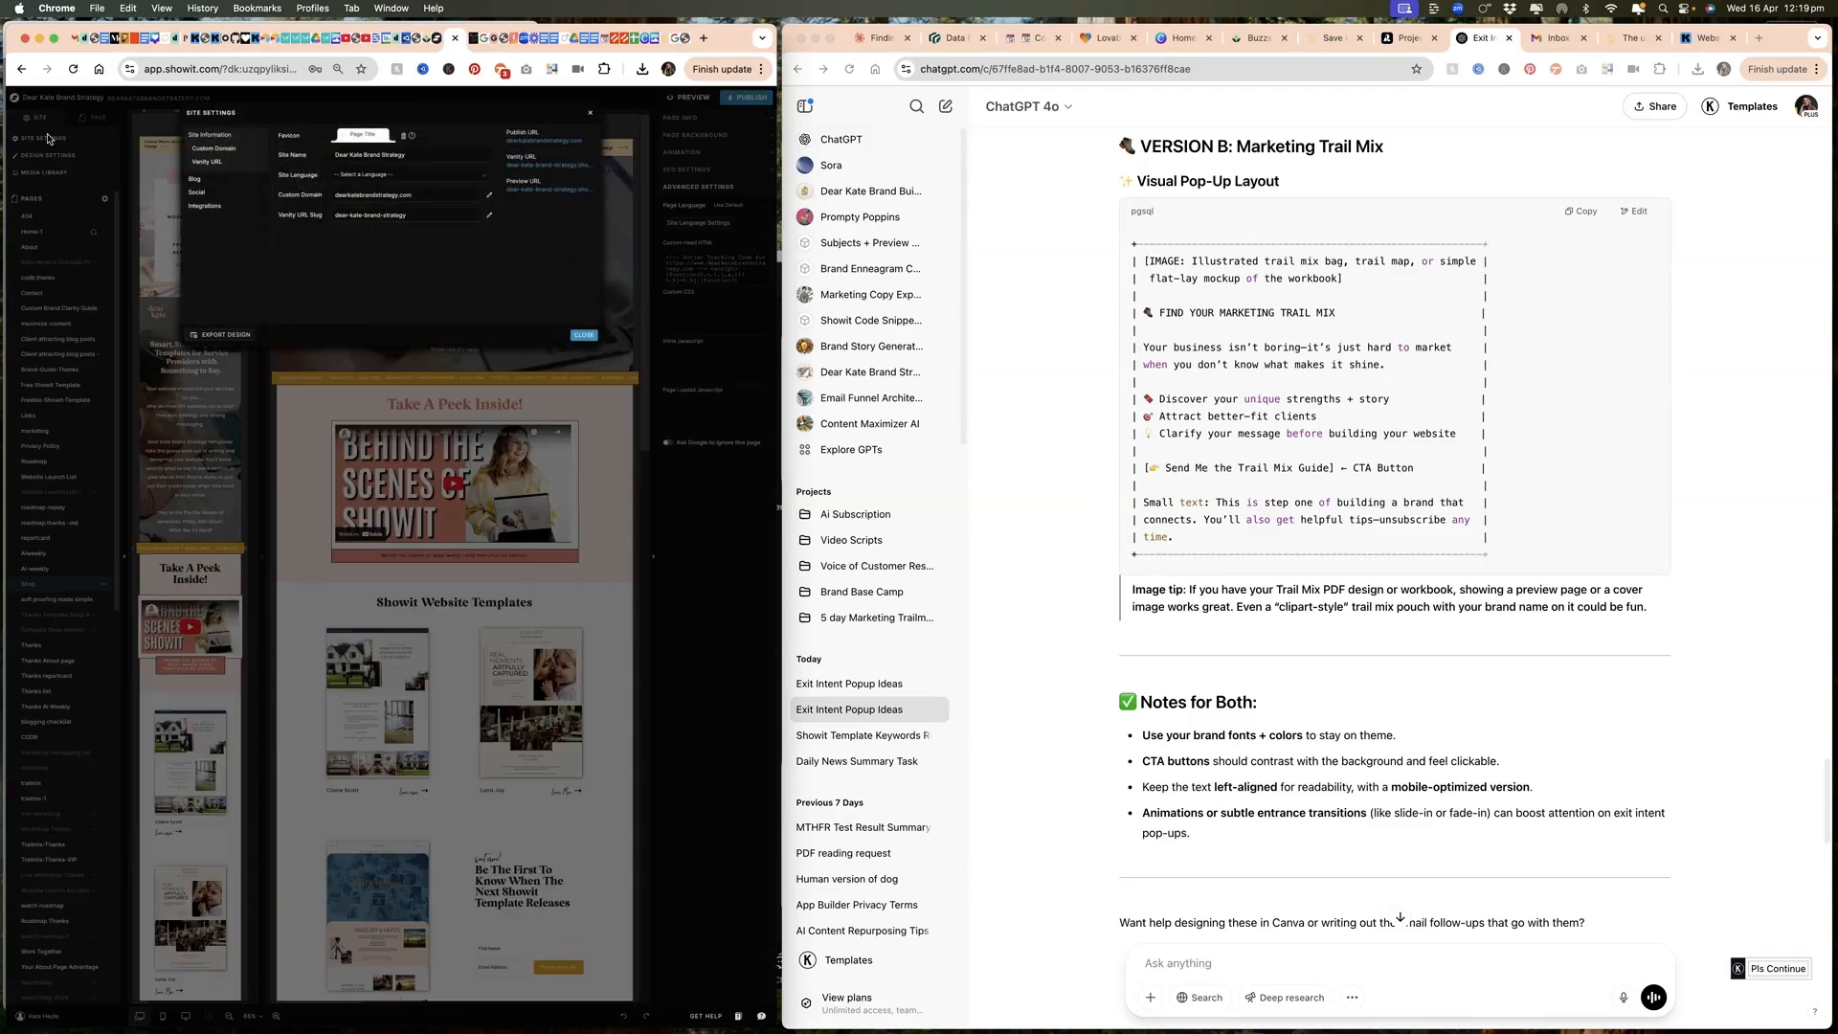
pyautogui.click(204, 205)
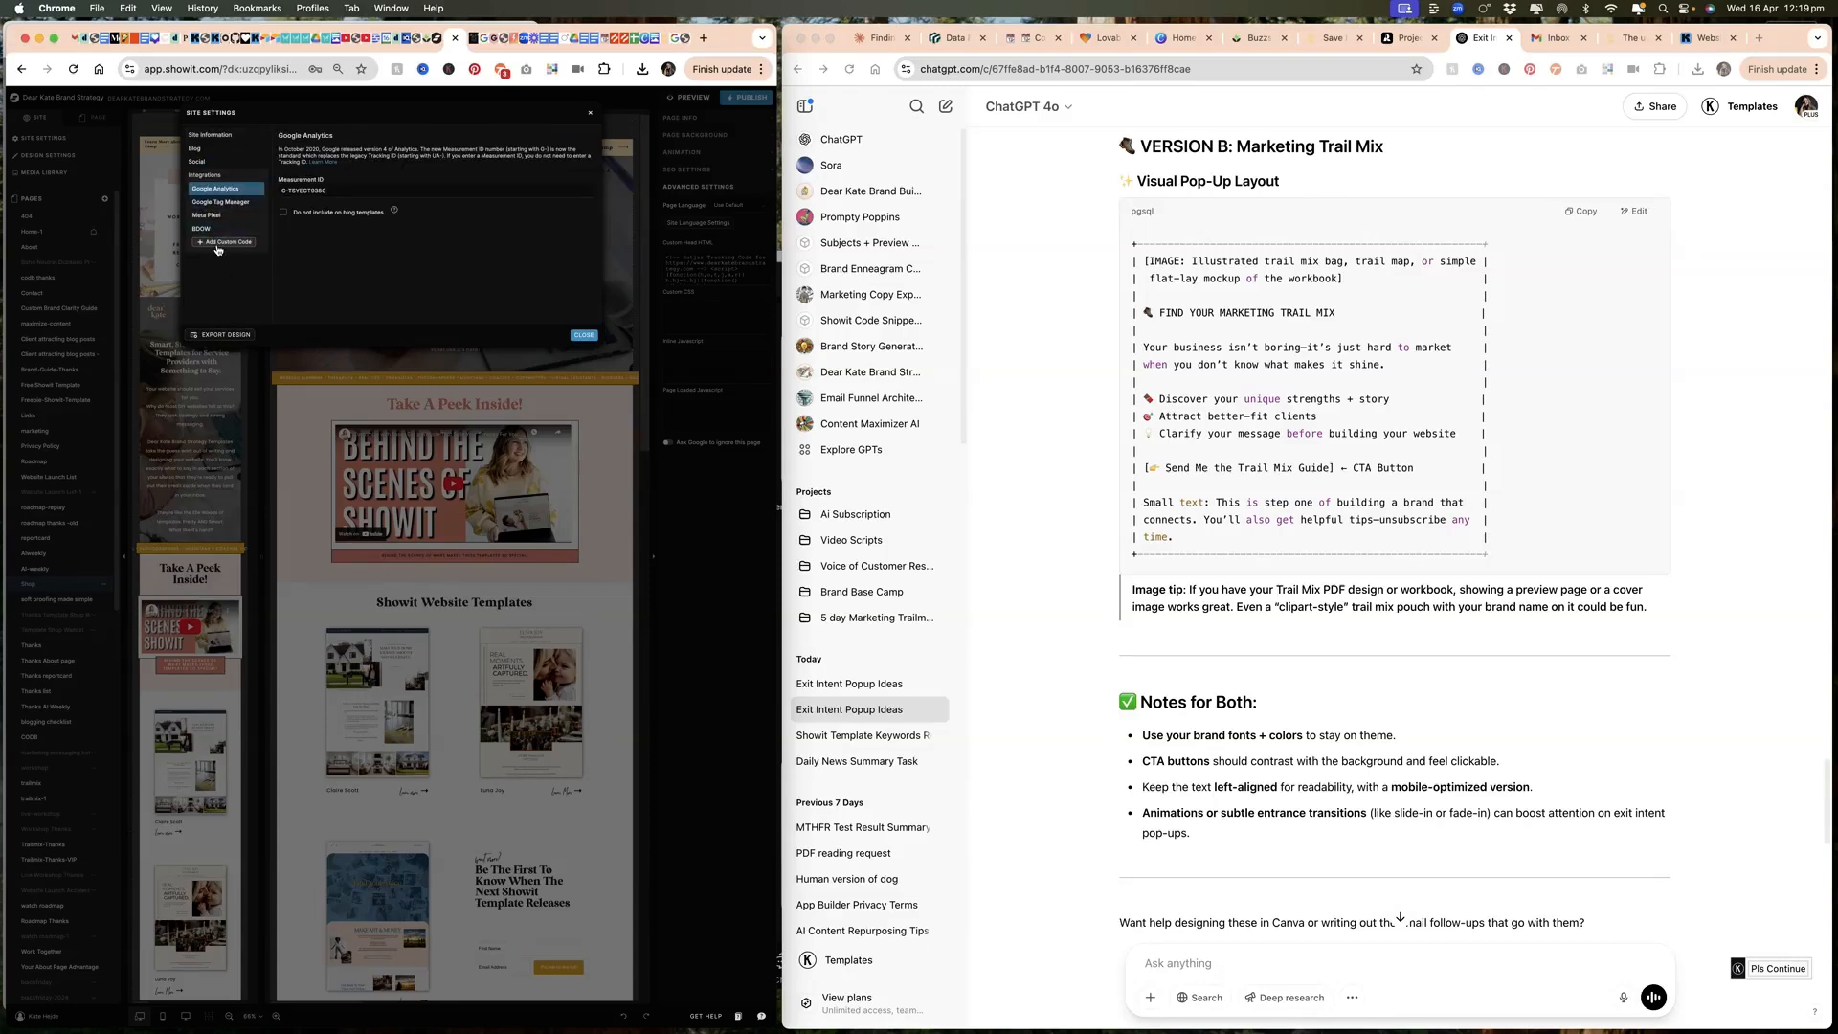
pyautogui.click(219, 243)
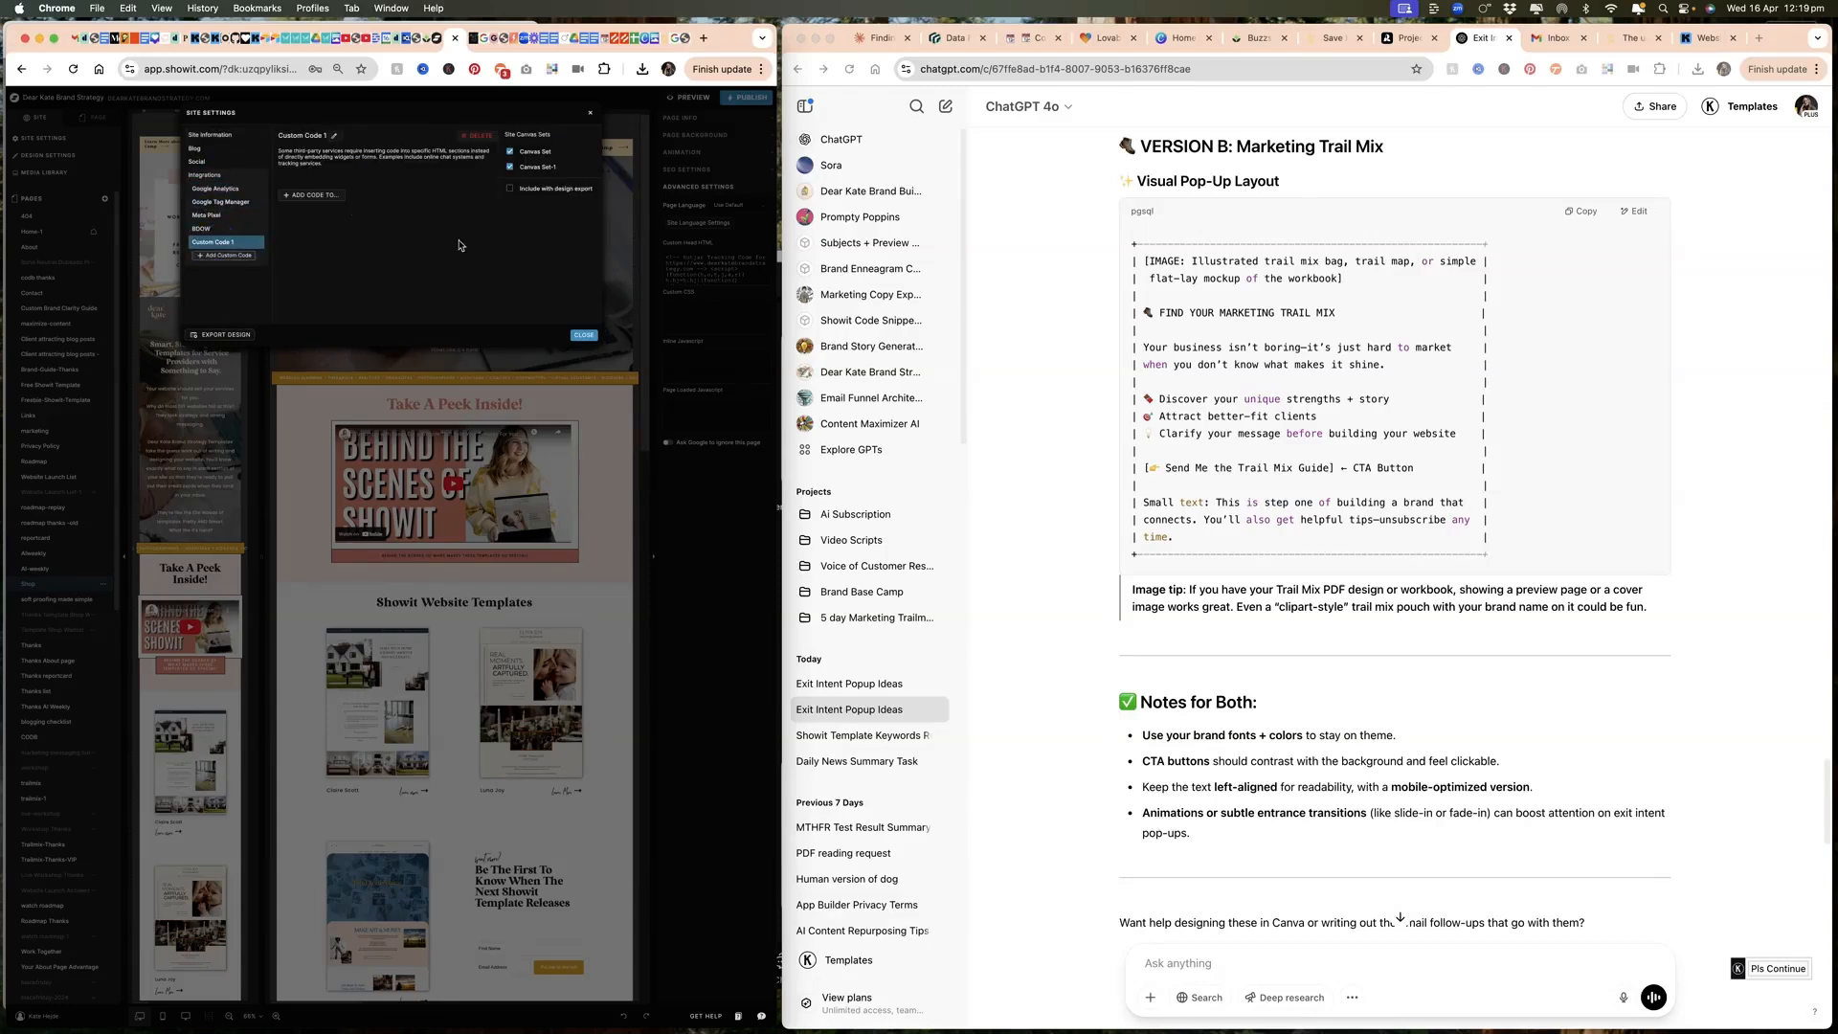
pyautogui.click(336, 197)
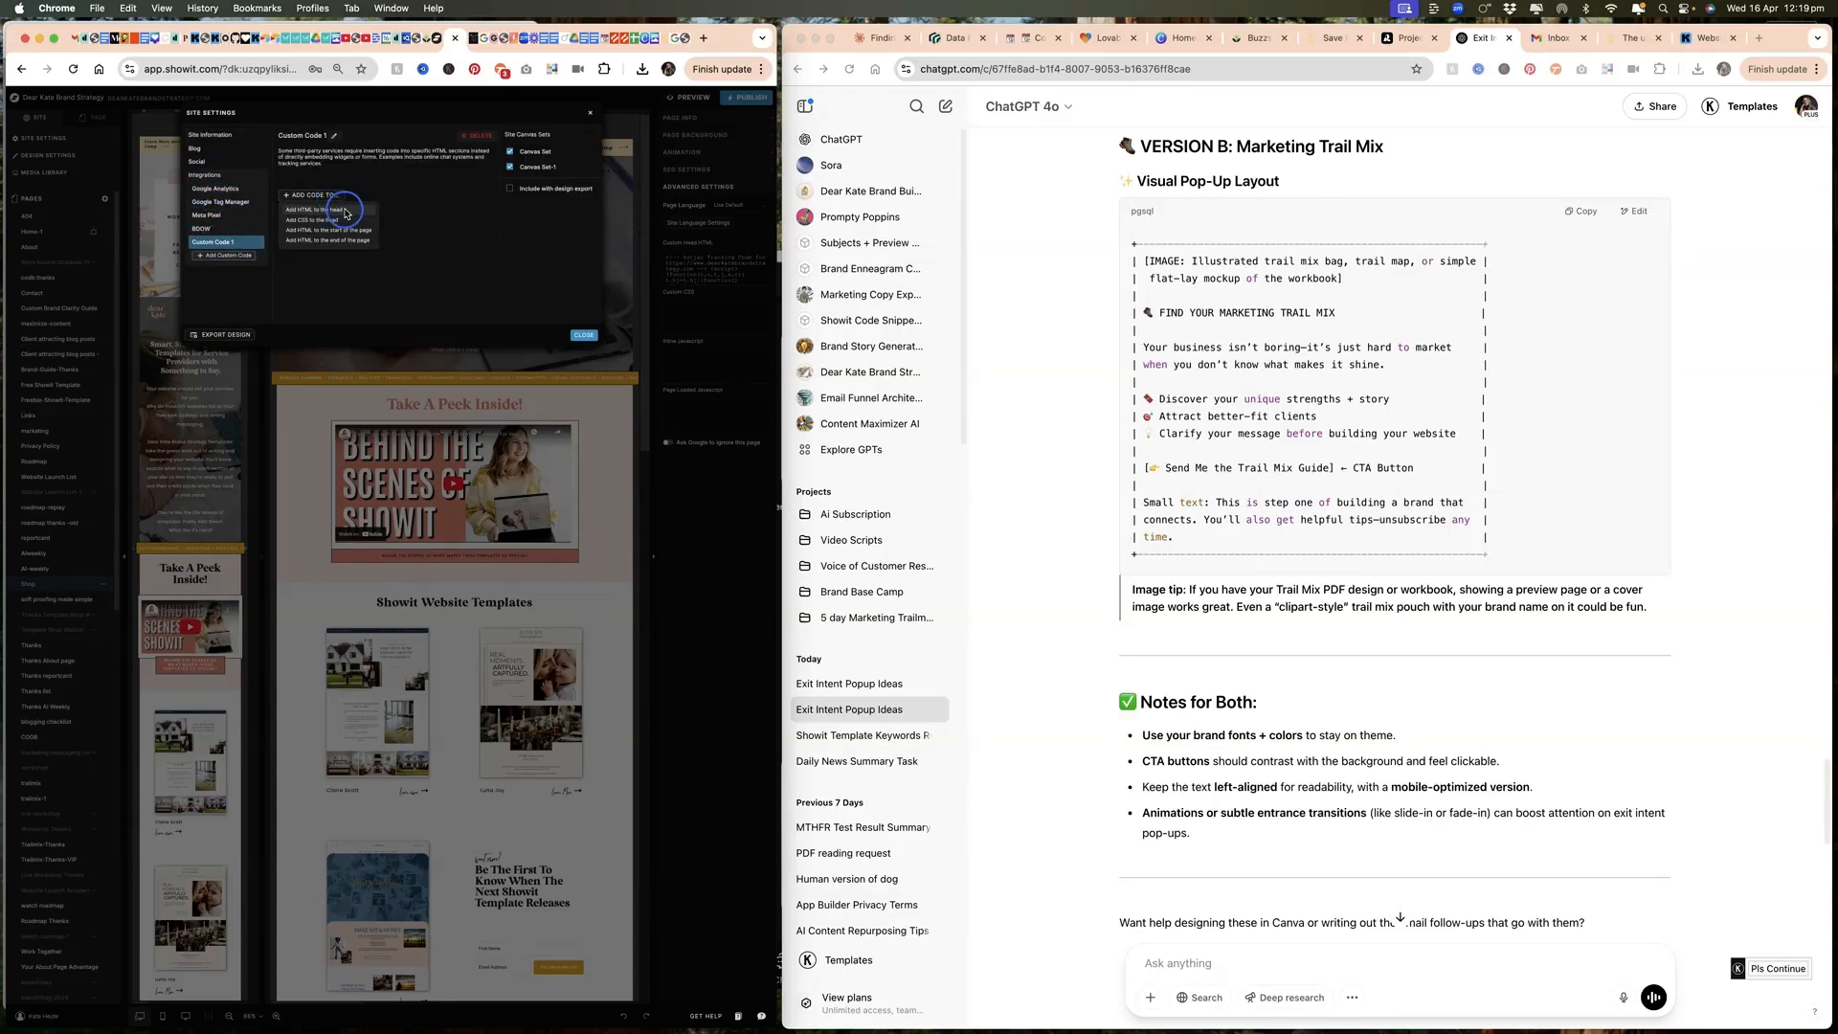
pyautogui.click(346, 210)
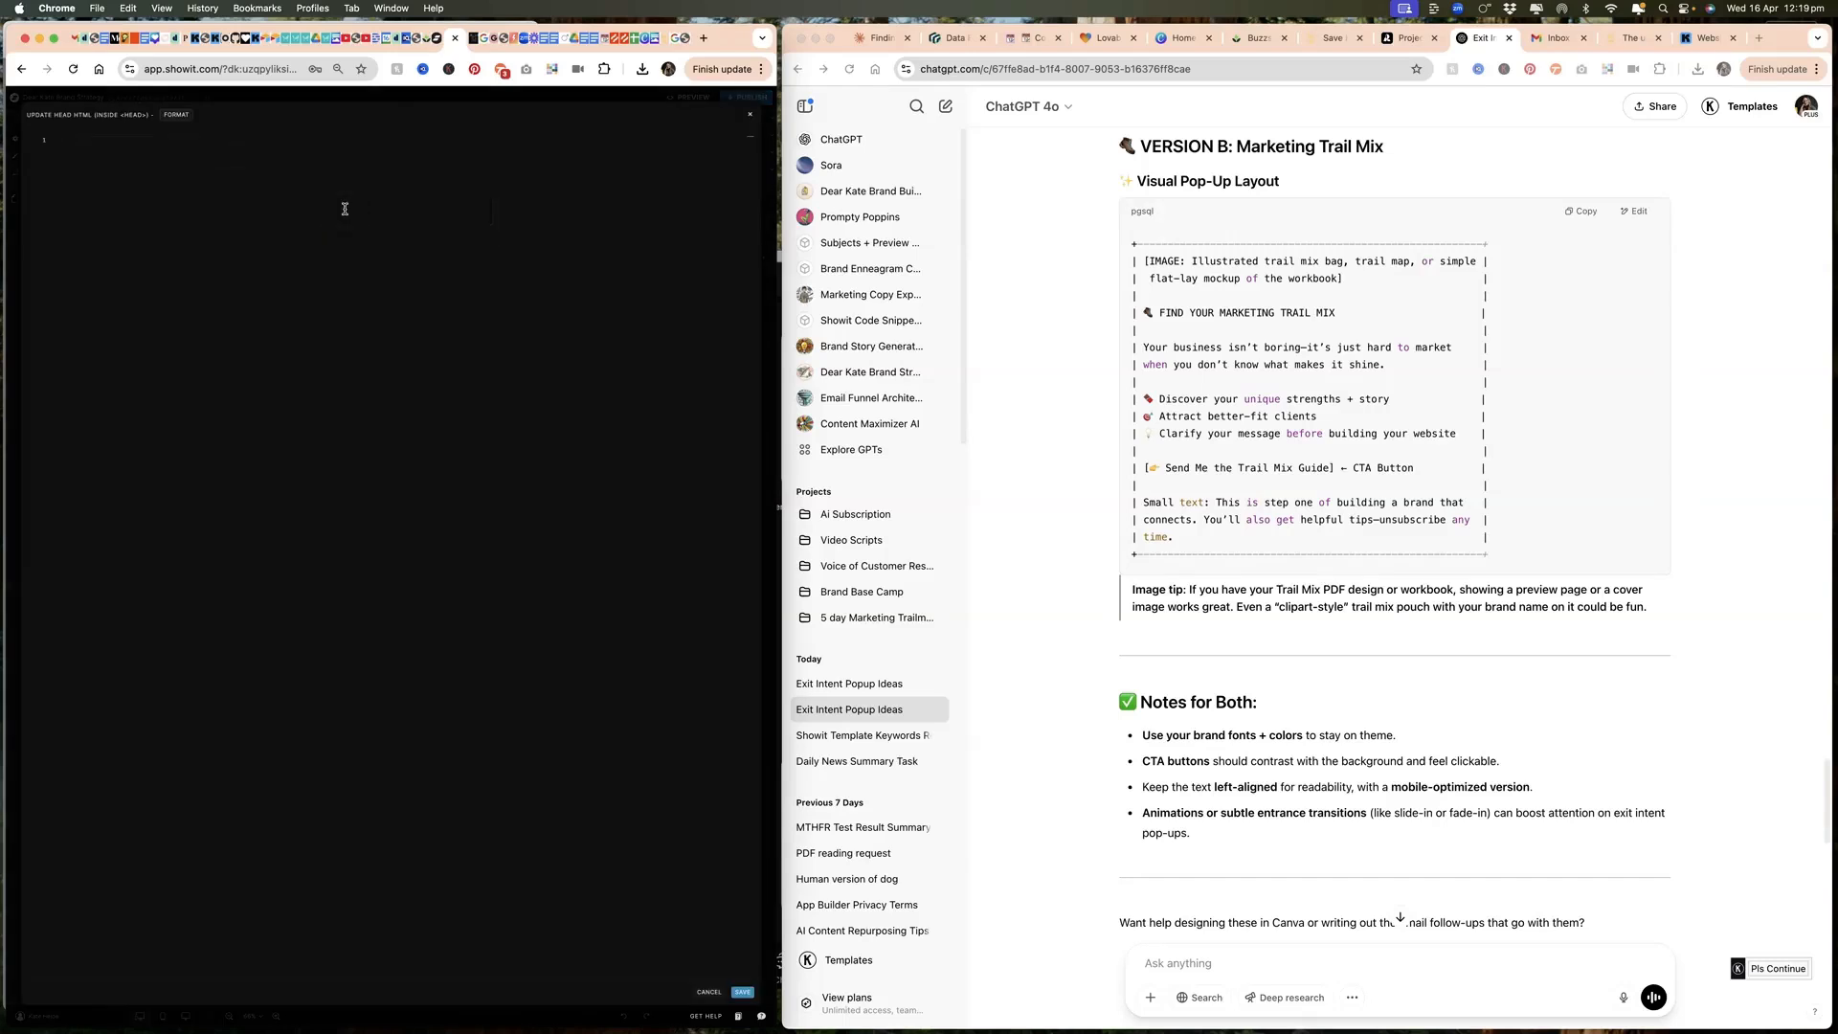
pyautogui.press('super+v')
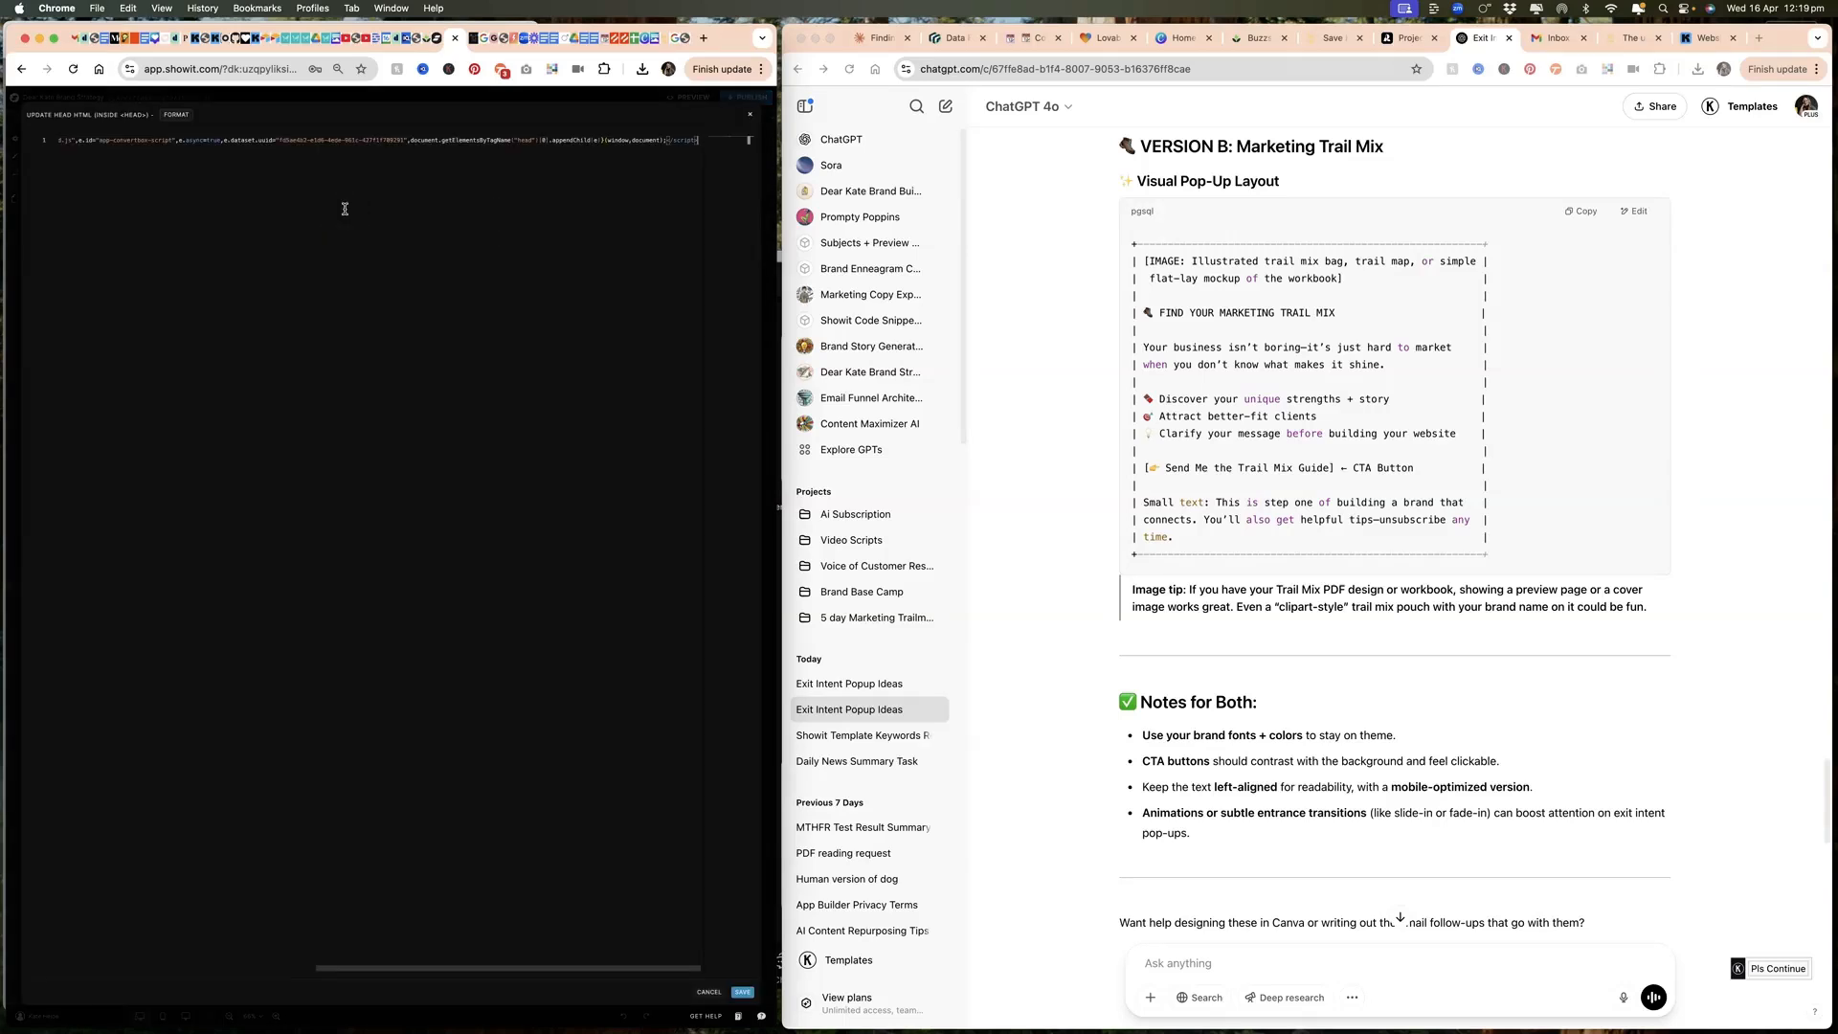
pyautogui.click(742, 992)
# Step: Rename the new custom code integration and close the site settings
pyautogui.click(322, 135)
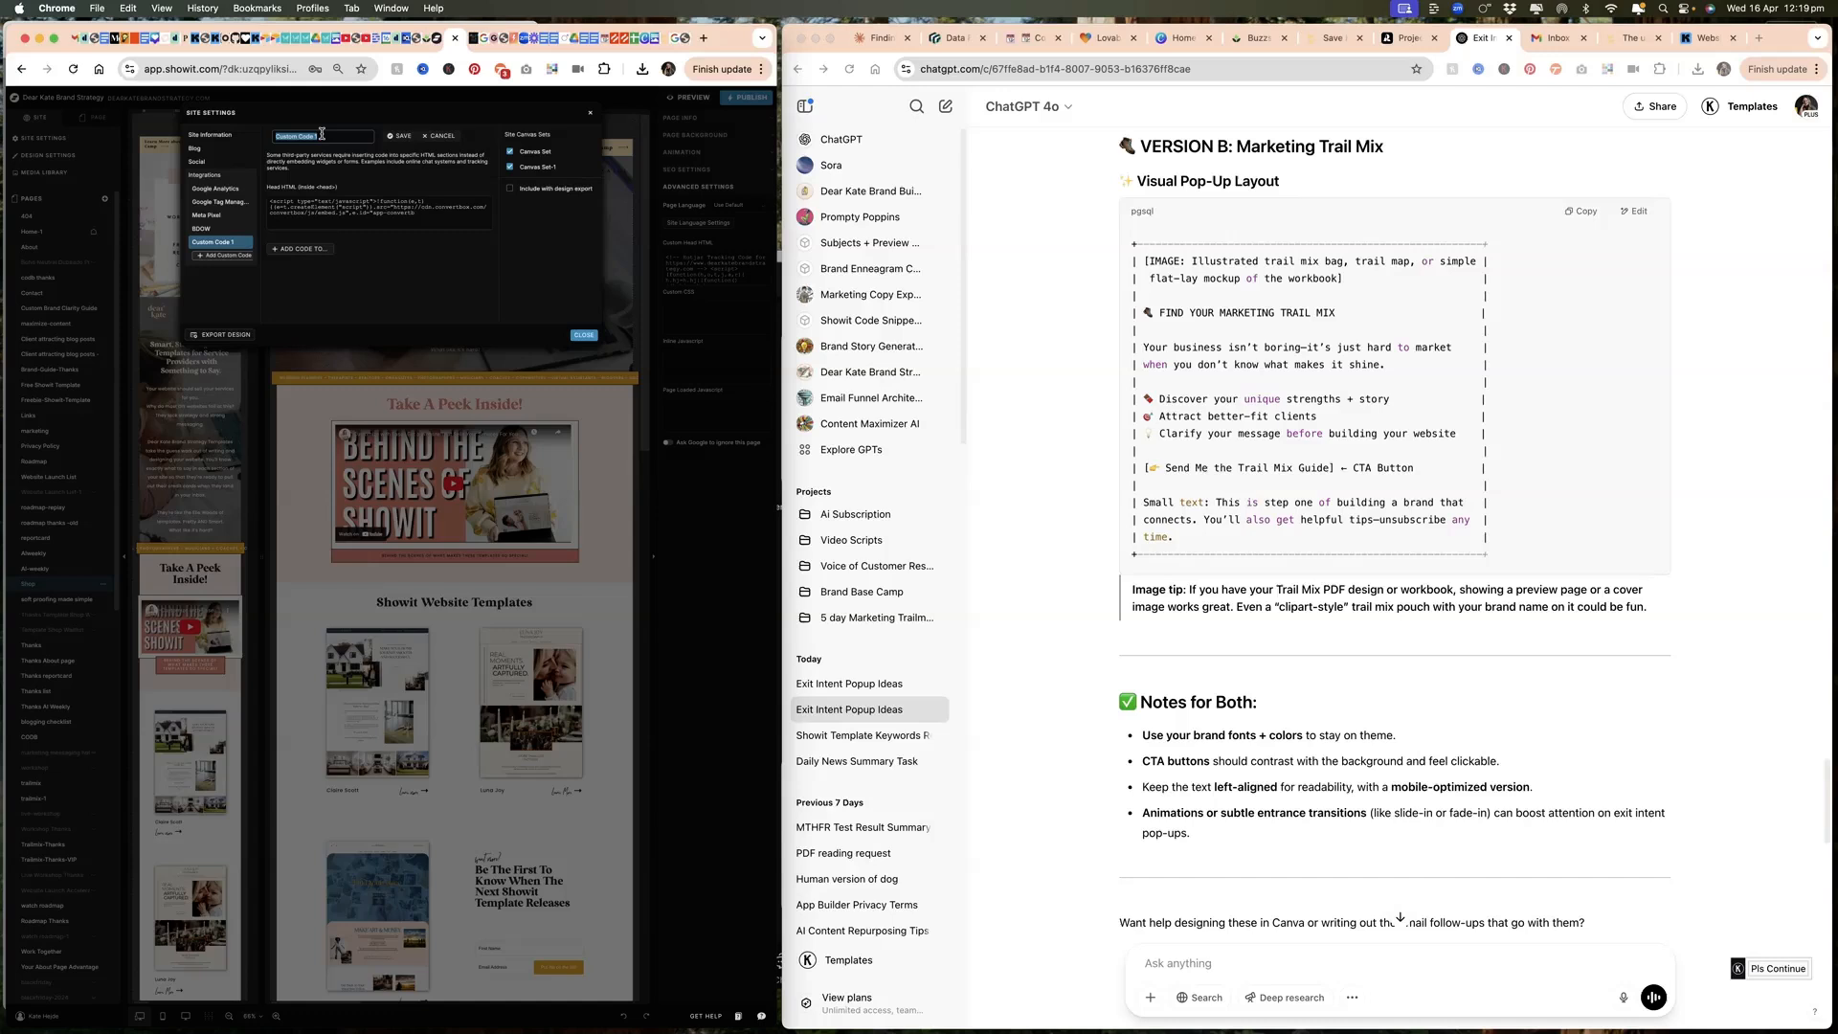
pyautogui.write('Convertbox Integration')
pyautogui.click(582, 336)
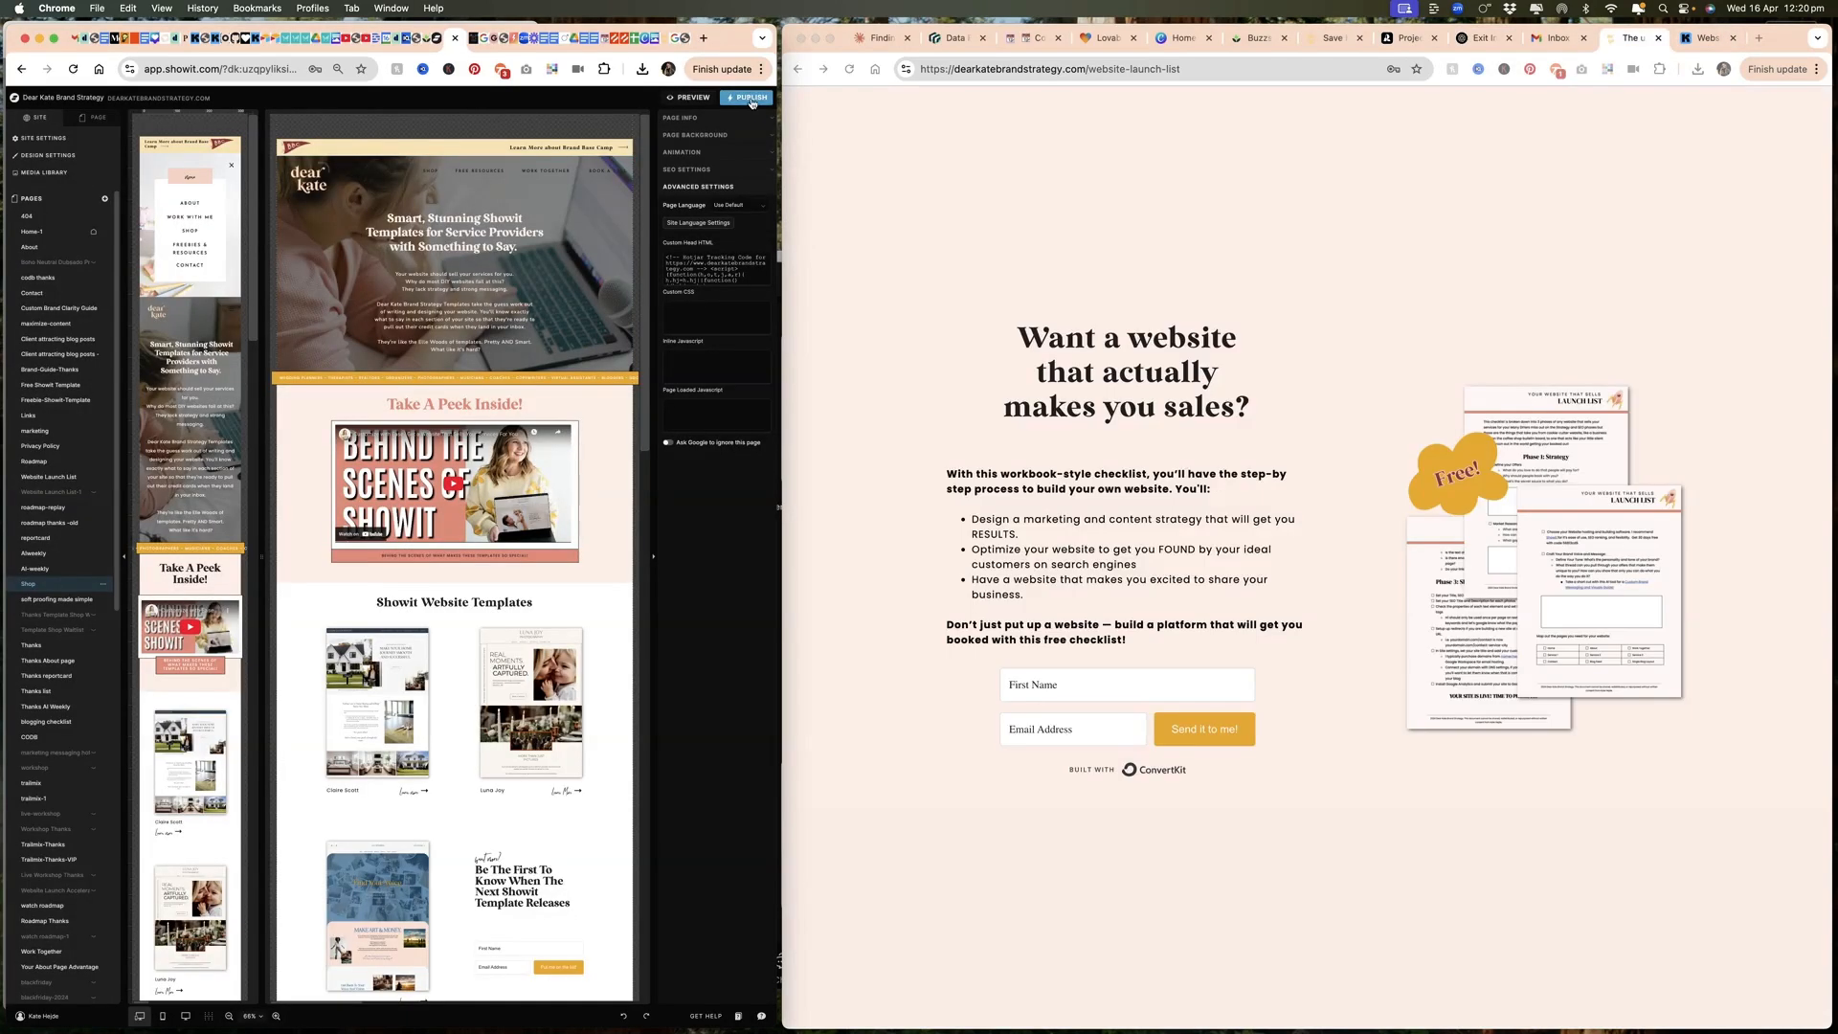
# Step: Publish the Showit site to dearkatebrandstrategy.com, including the blog
pyautogui.click(752, 100)
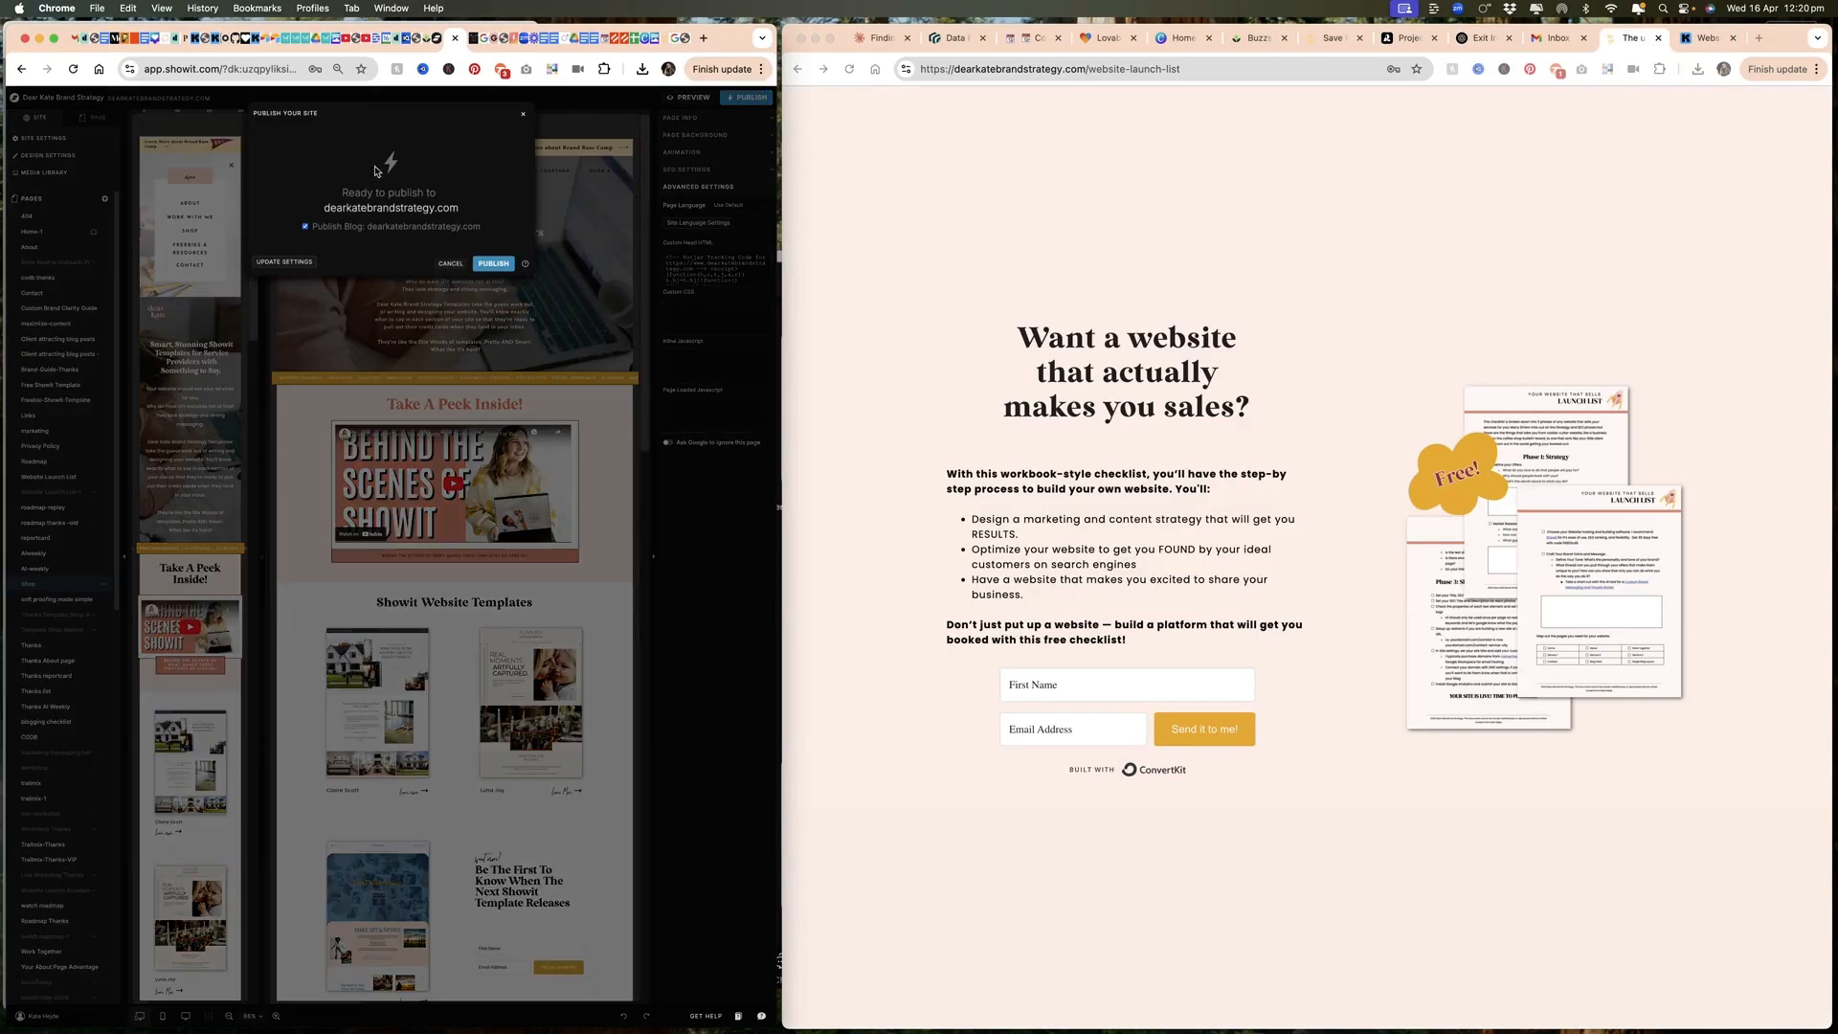
pyautogui.click(498, 263)
# Step: Load the live shop page at dearkatebrandstrategy.com/shop/#diy-website-copy in place of the website launch list page
pyautogui.click(1183, 75)
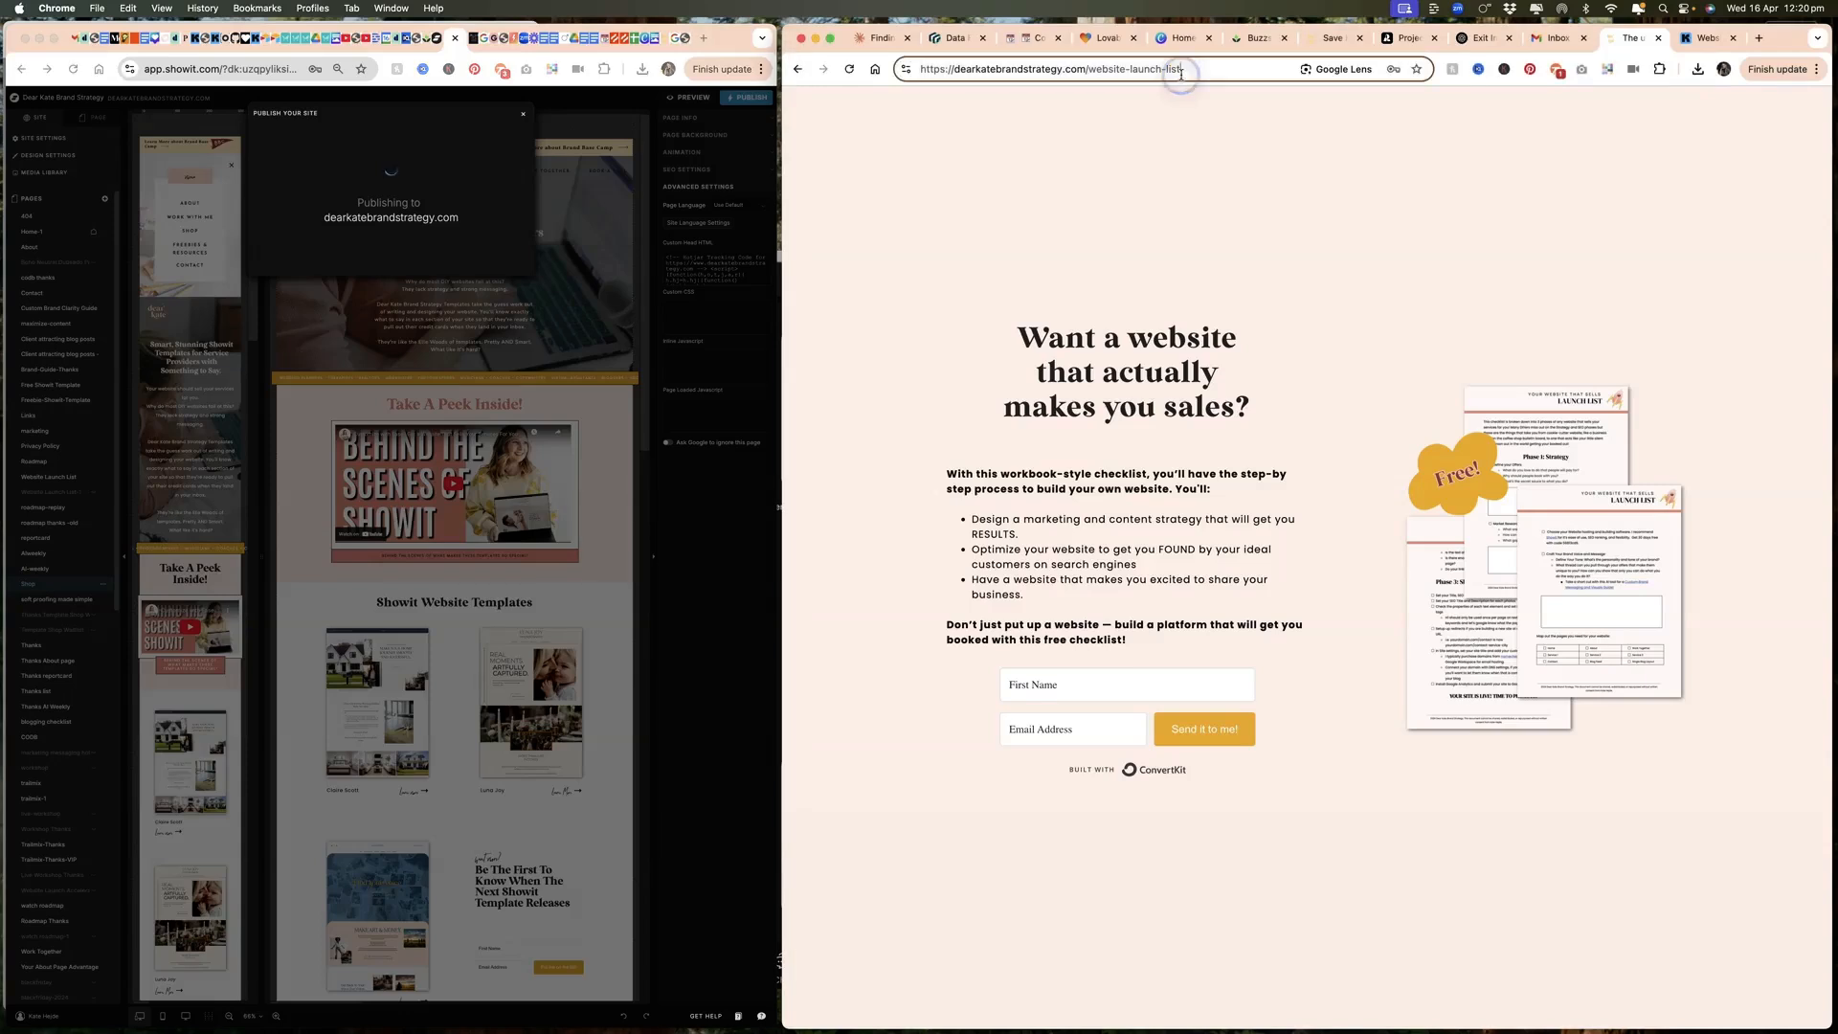
pyautogui.moveTo(1183, 75); pyautogui.dragTo(1104, 76)
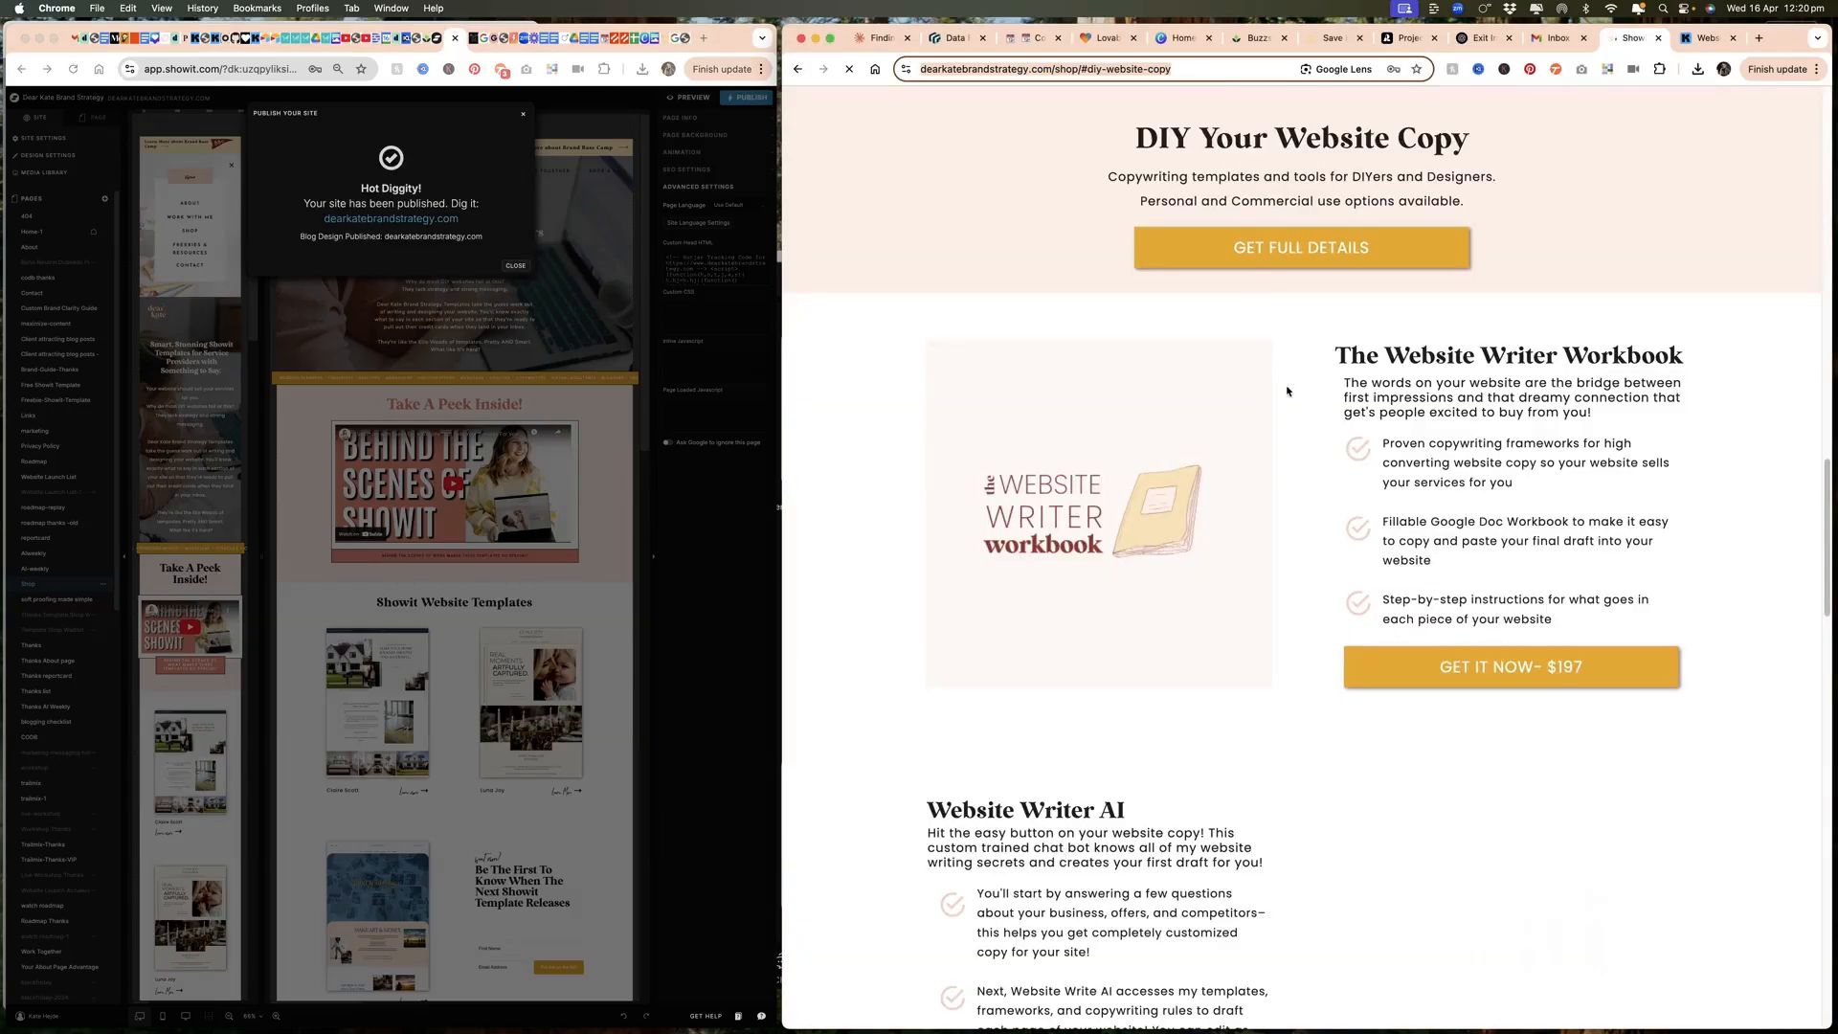
pyautogui.scroll(20, 1290, 391)
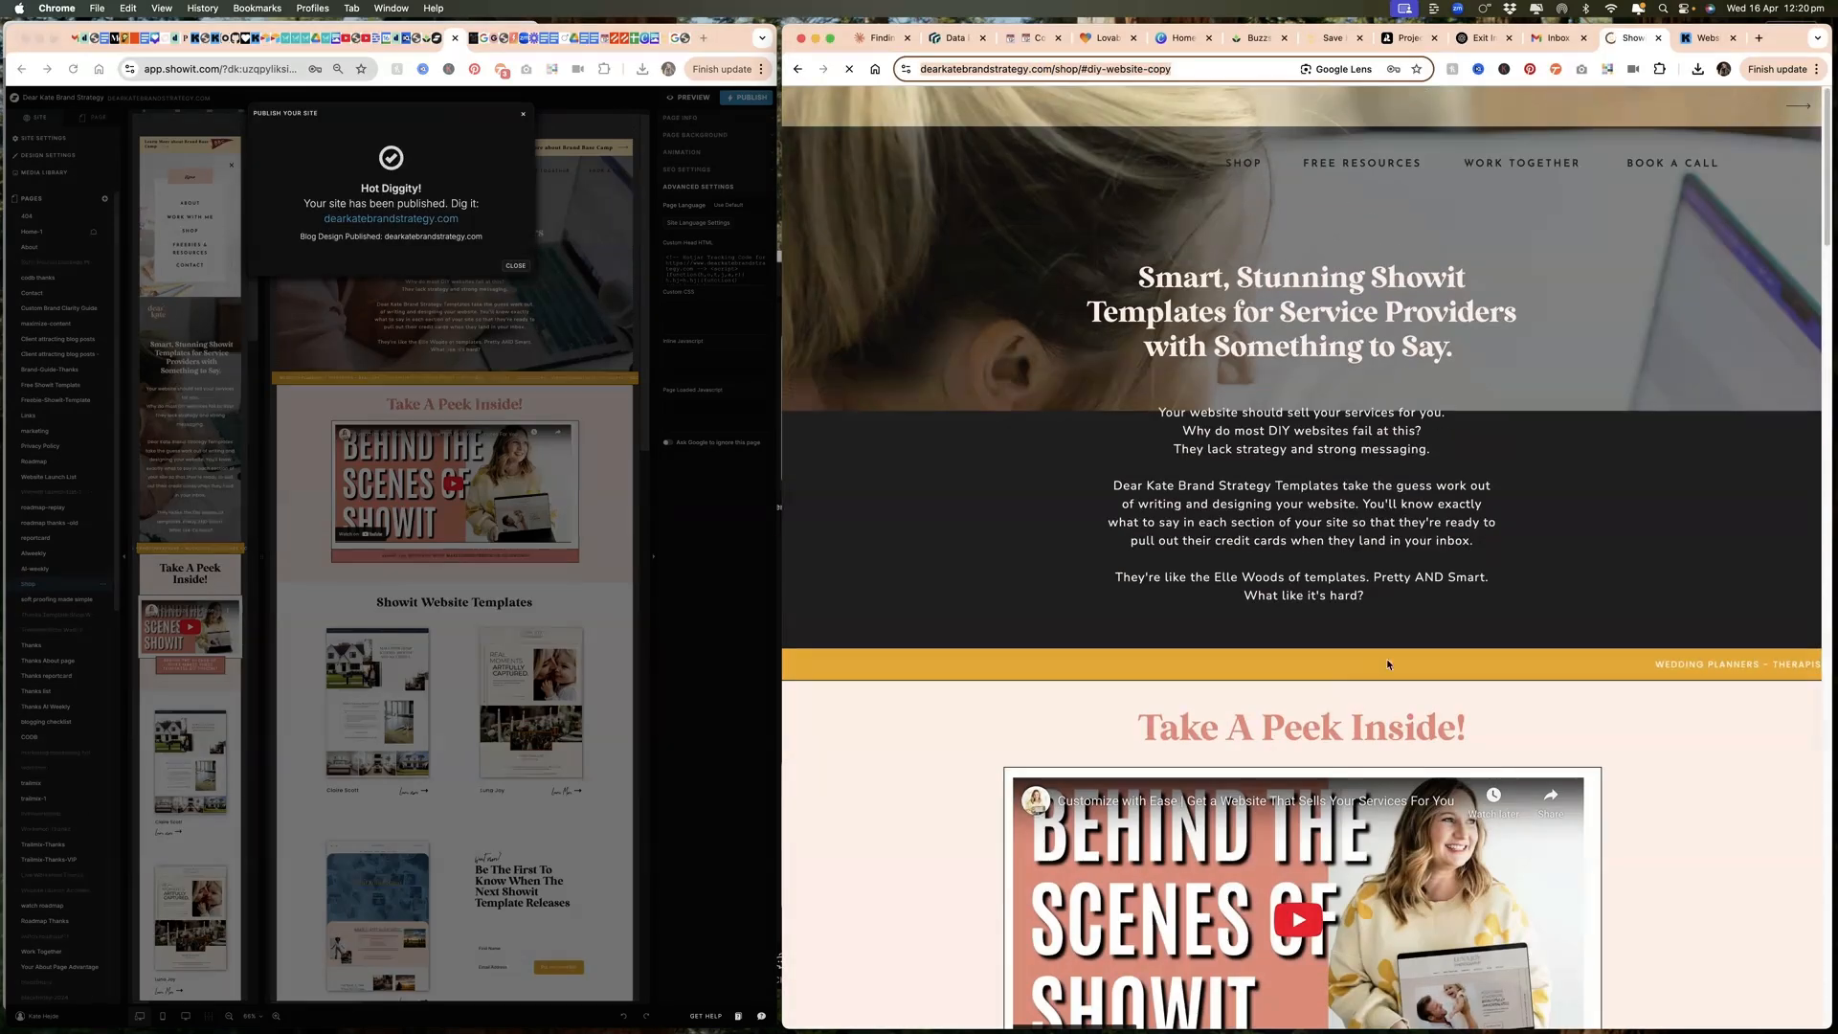
# Step: Browse through the live shop page and move to leave it to test the exit-intent pop-up
pyautogui.scroll(-10, 1367, 670)
pyautogui.scroll(-10, 1372, 634)
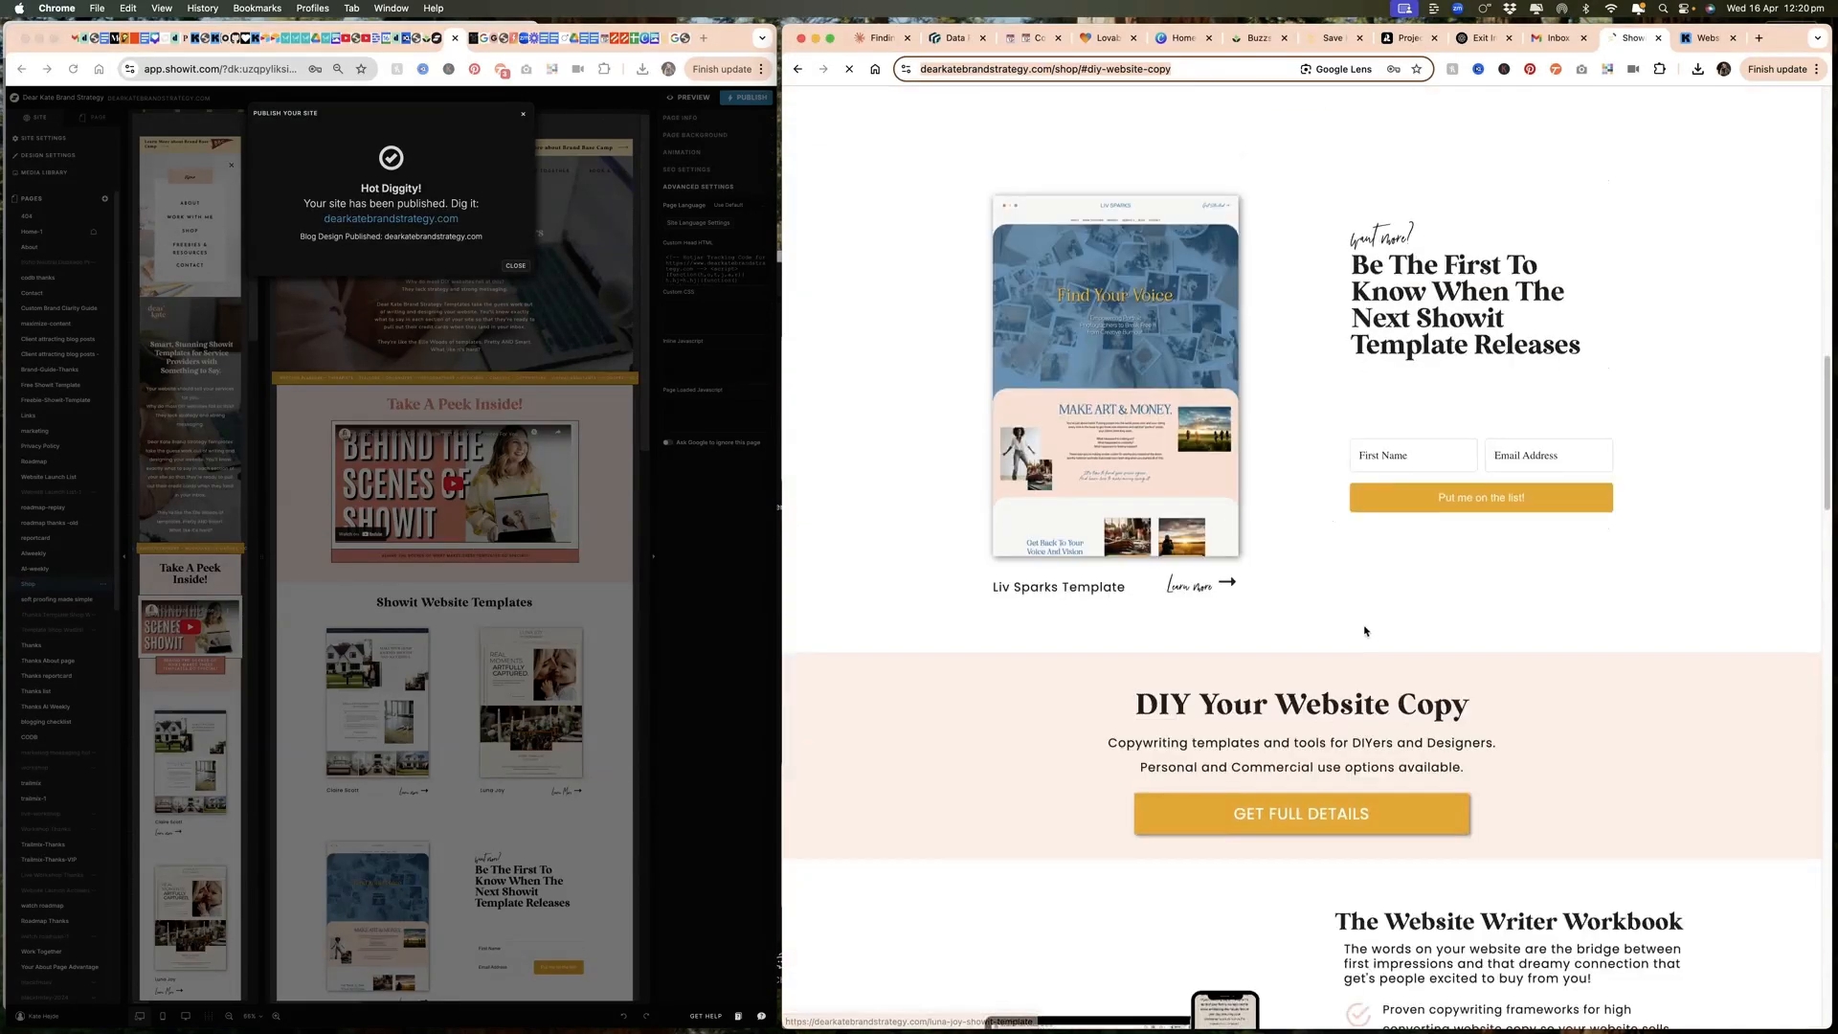
pyautogui.scroll(5, 1530, 622)
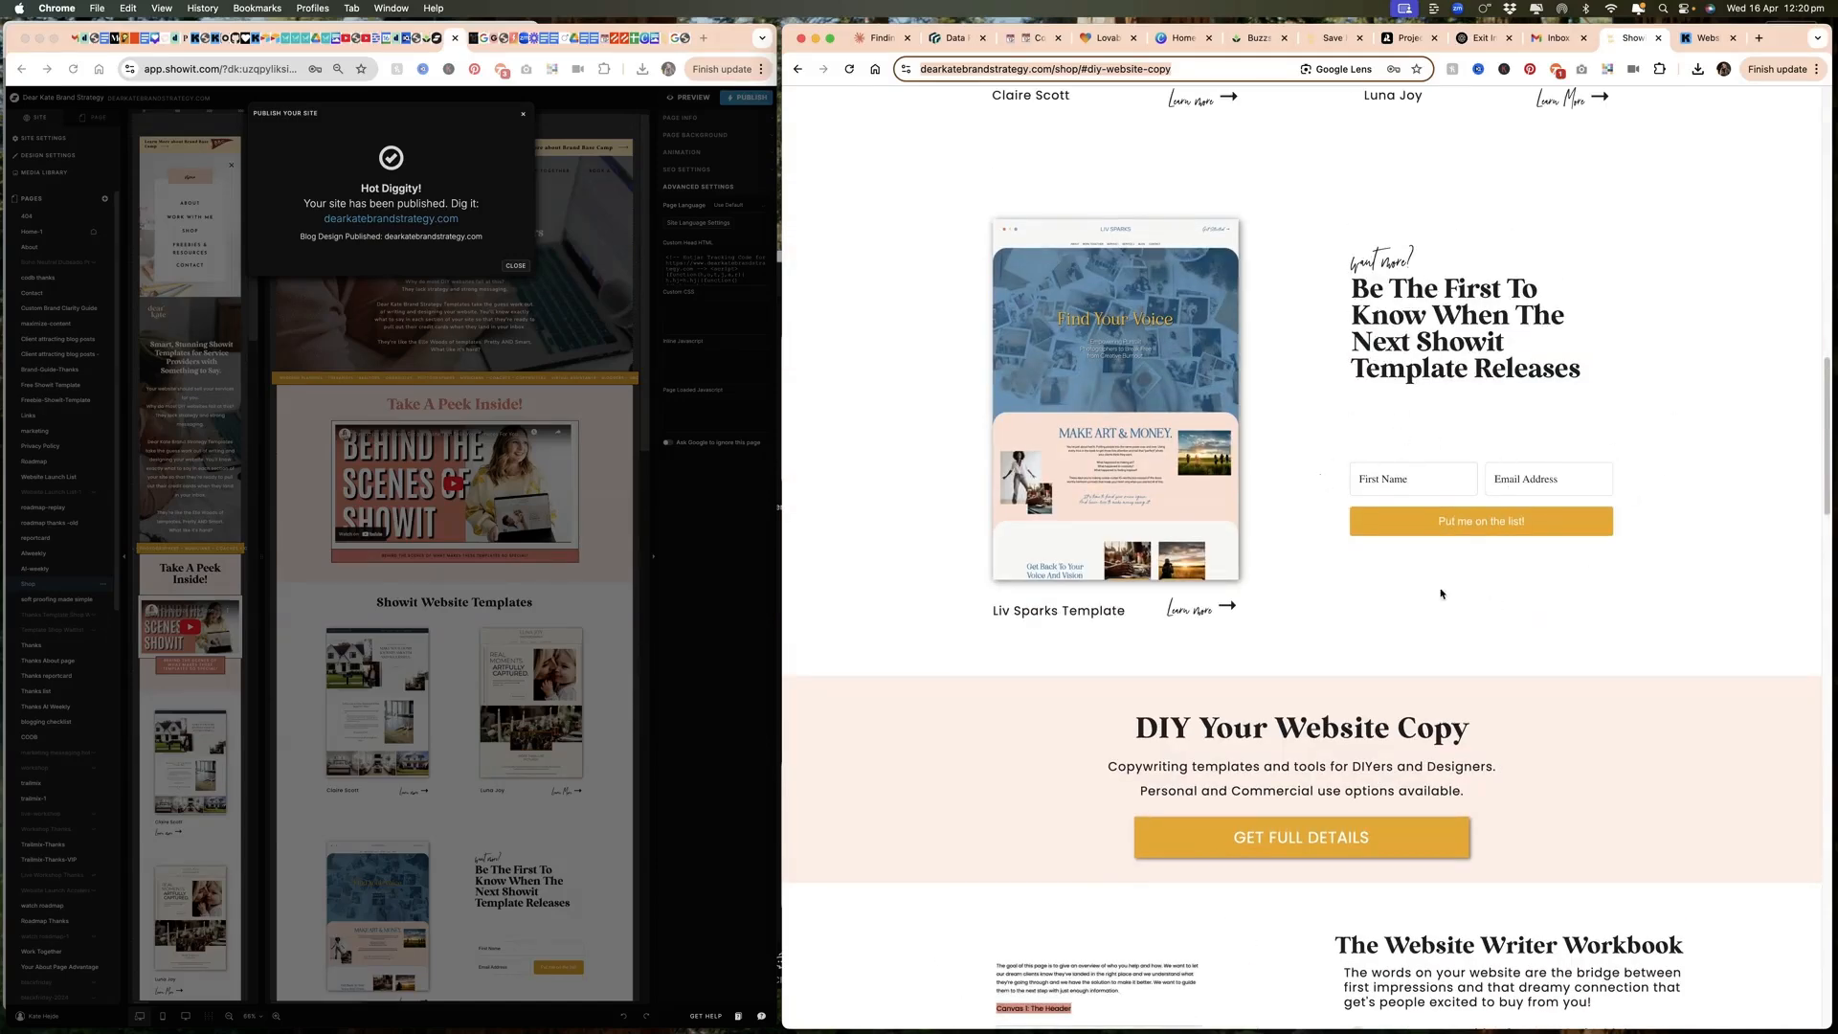
pyautogui.scroll(-20, 1436, 681)
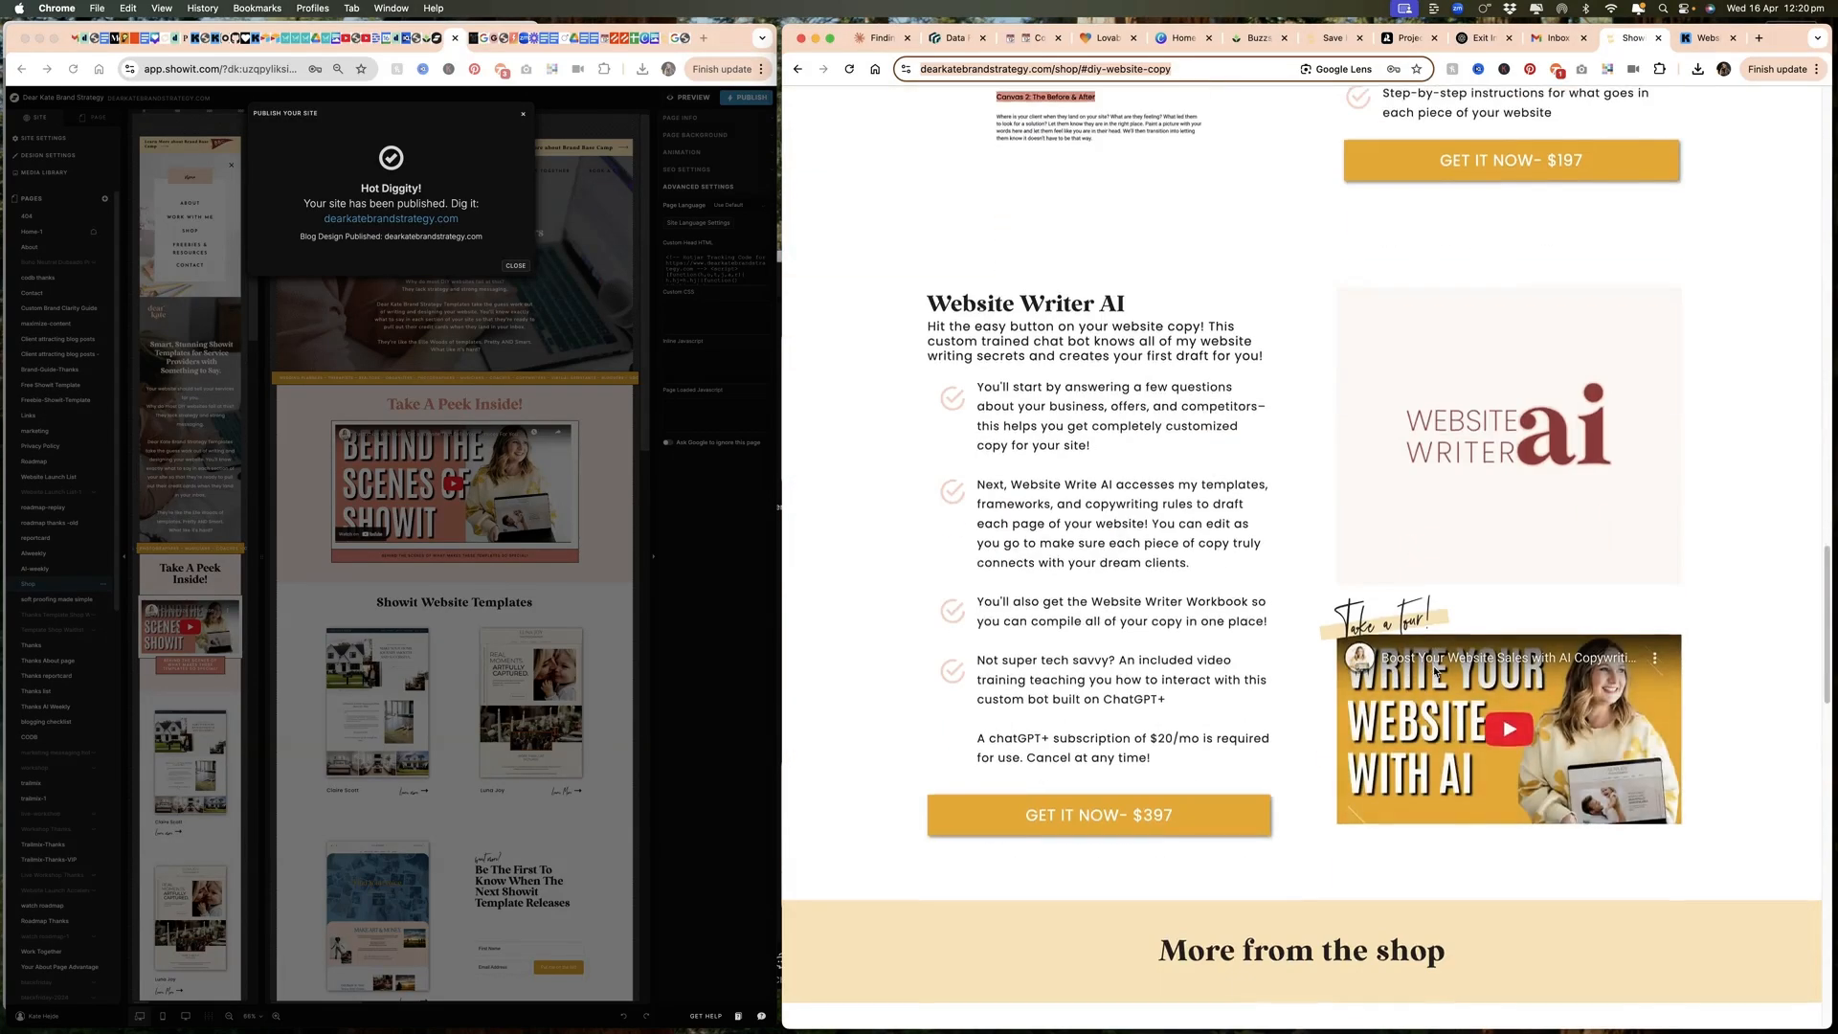
pyautogui.scroll(-7, 1435, 673)
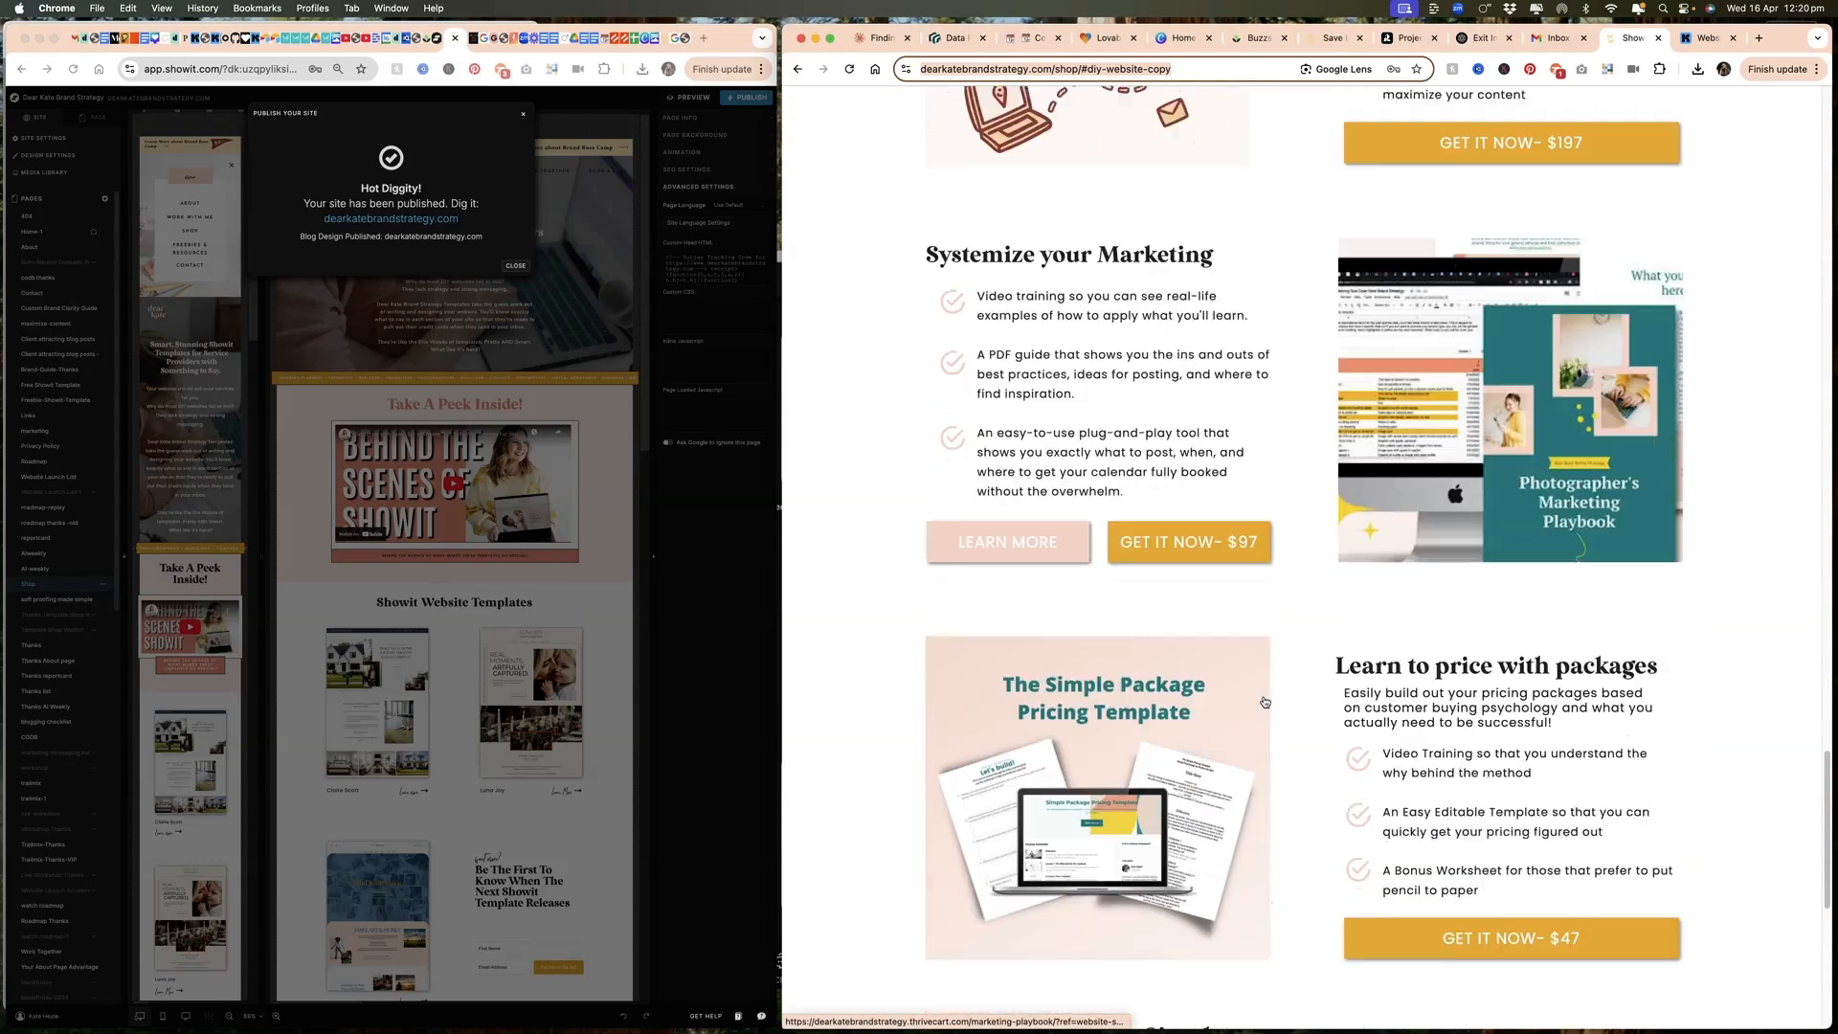
pyautogui.scroll(-4, 1264, 702)
pyautogui.scroll(15, 998, 322)
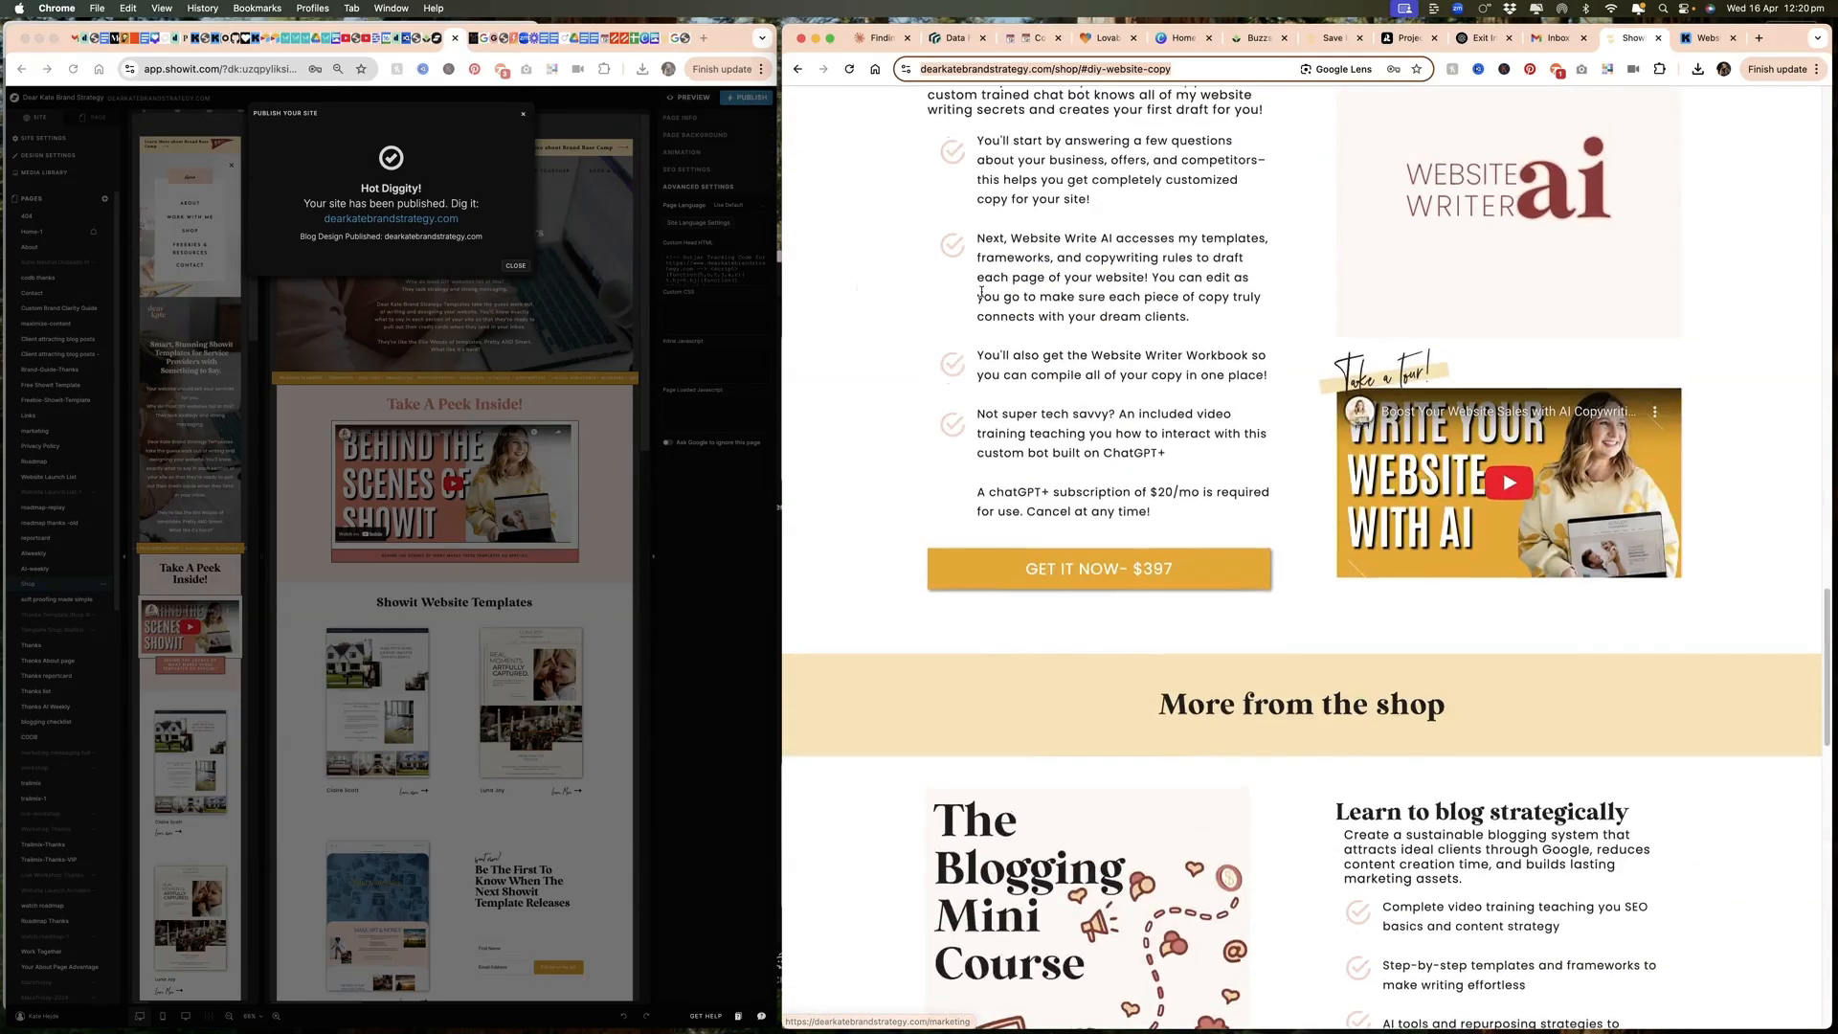
pyautogui.scroll(10, 997, 322)
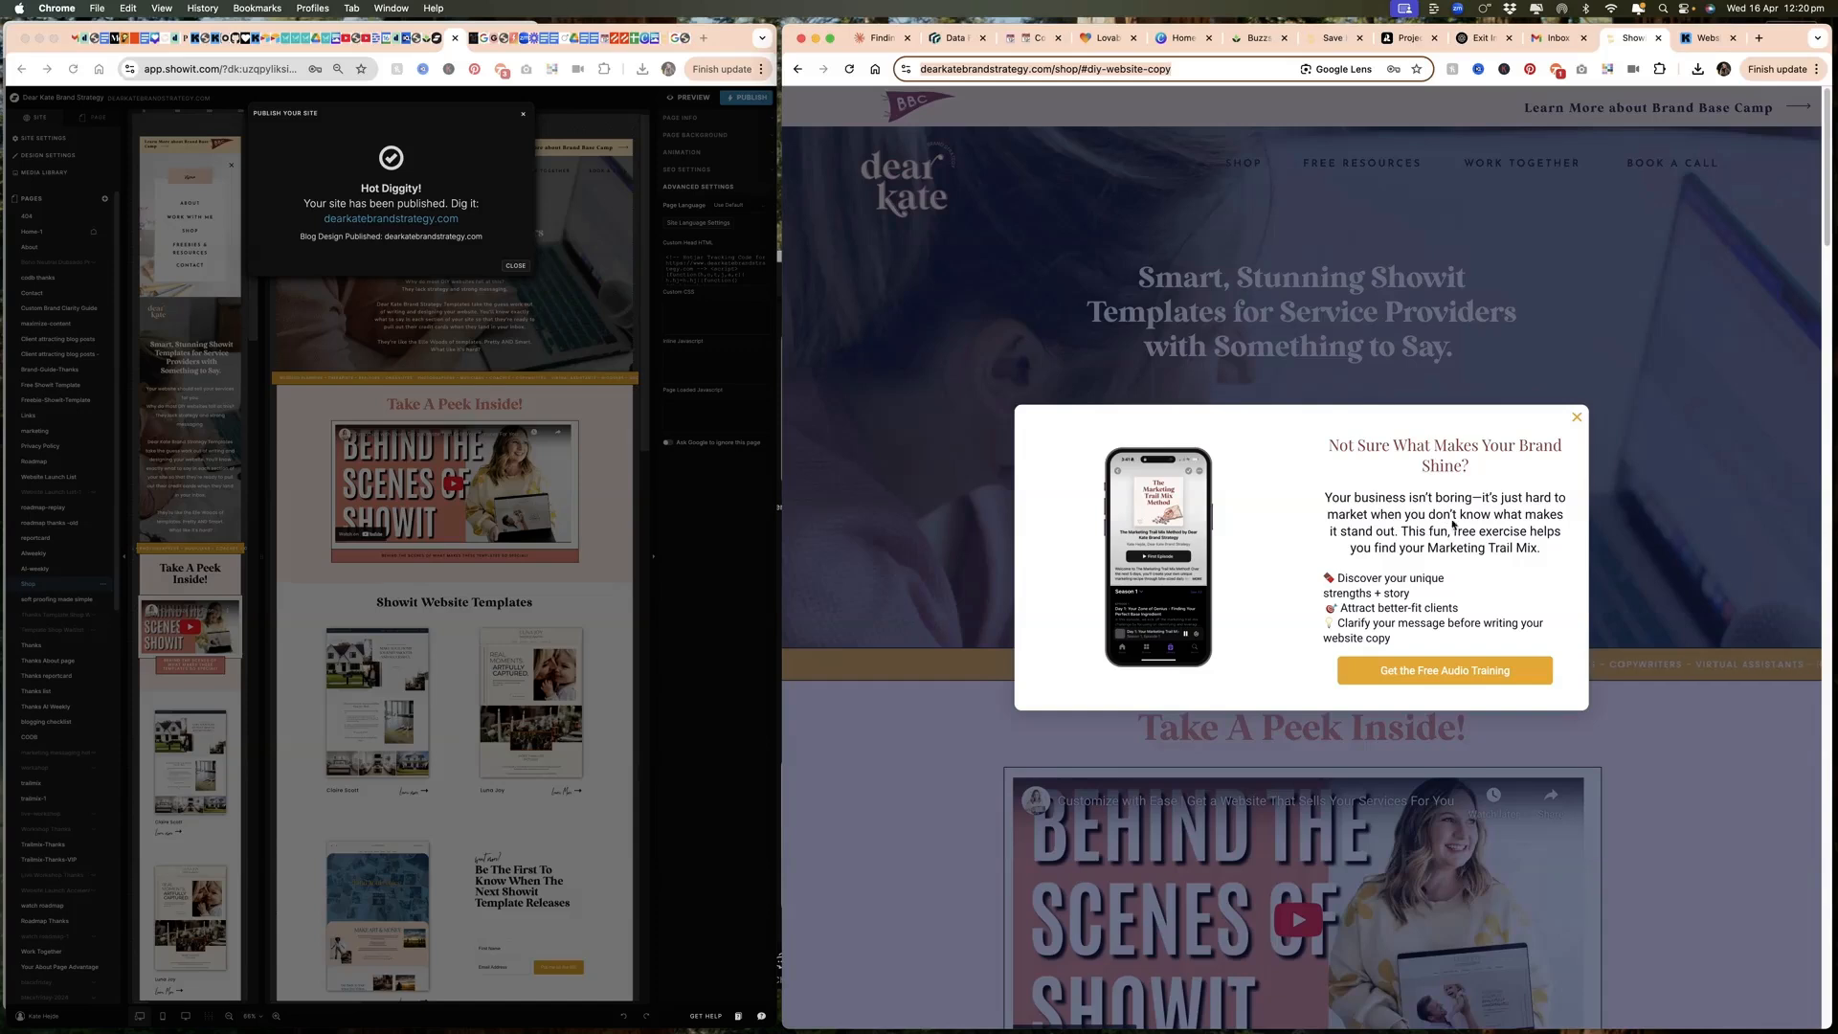
# Step: Test the pop-up's "Get the Free Audio Training" offer, check the sign-up form's email field, and close the pop-up
pyautogui.click(1432, 683)
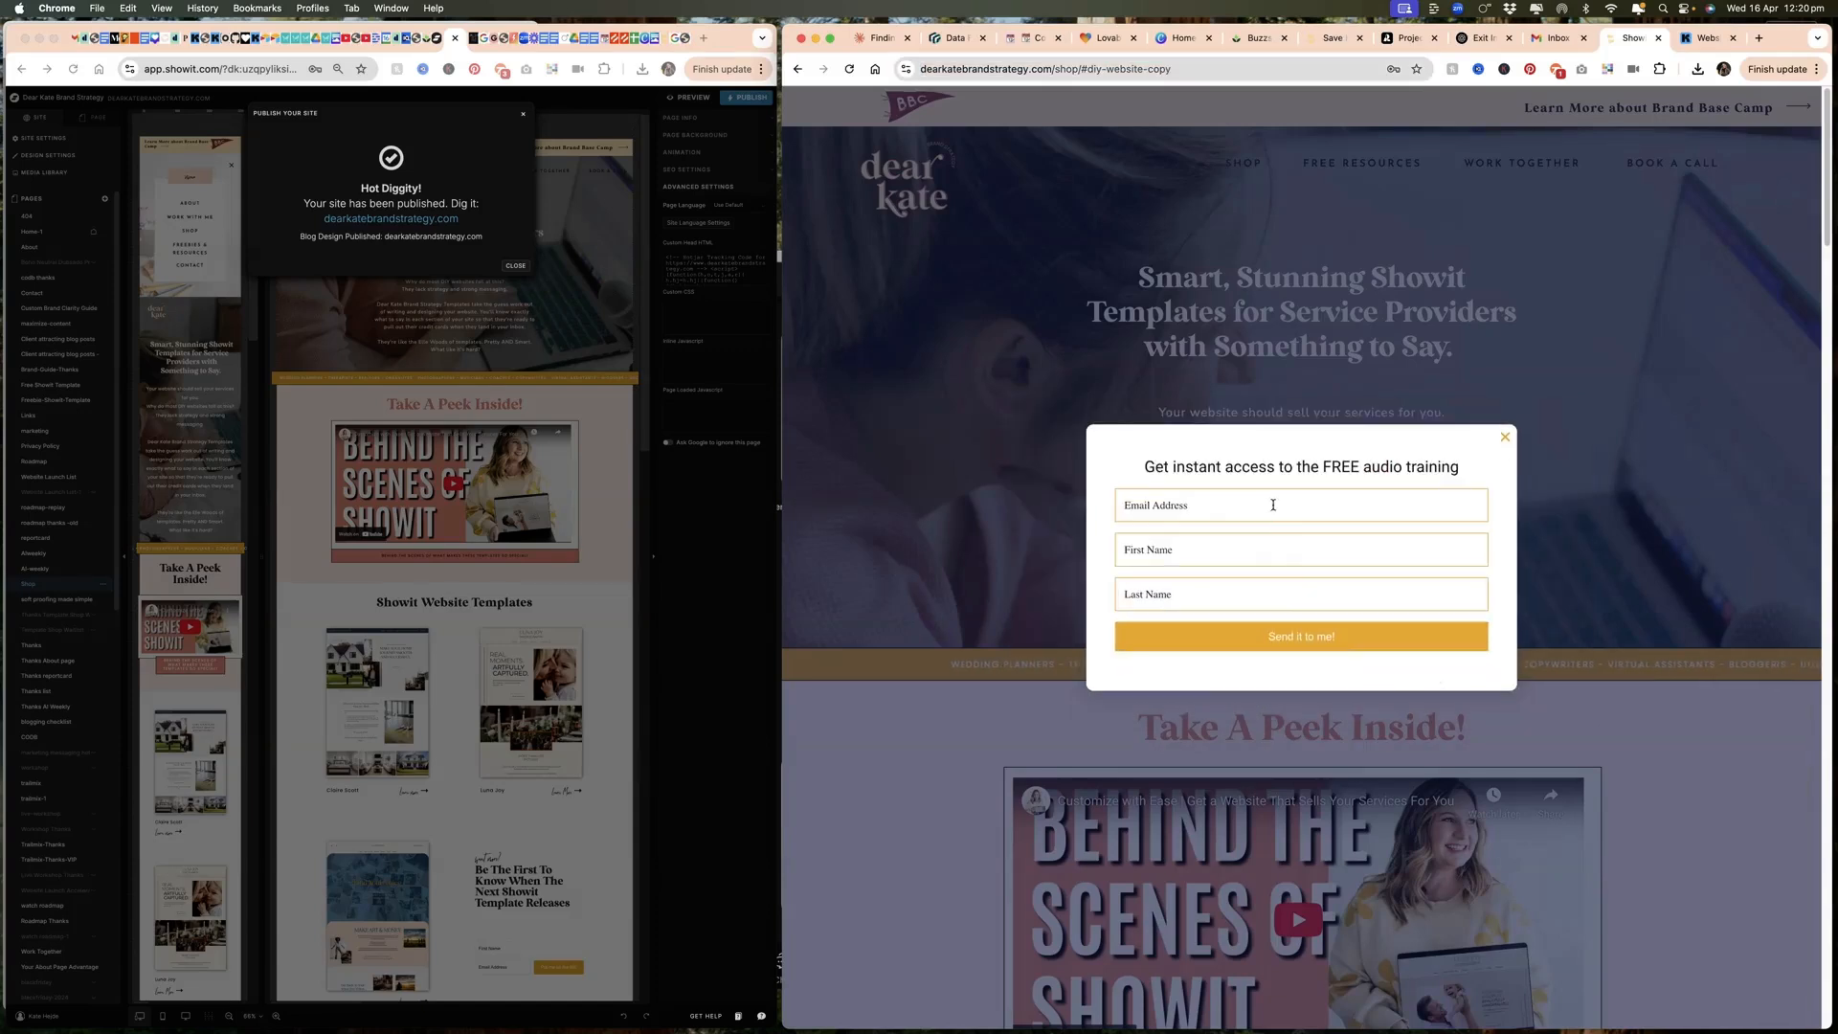
pyautogui.click(1272, 504)
pyautogui.click(1391, 479)
pyautogui.click(1505, 440)
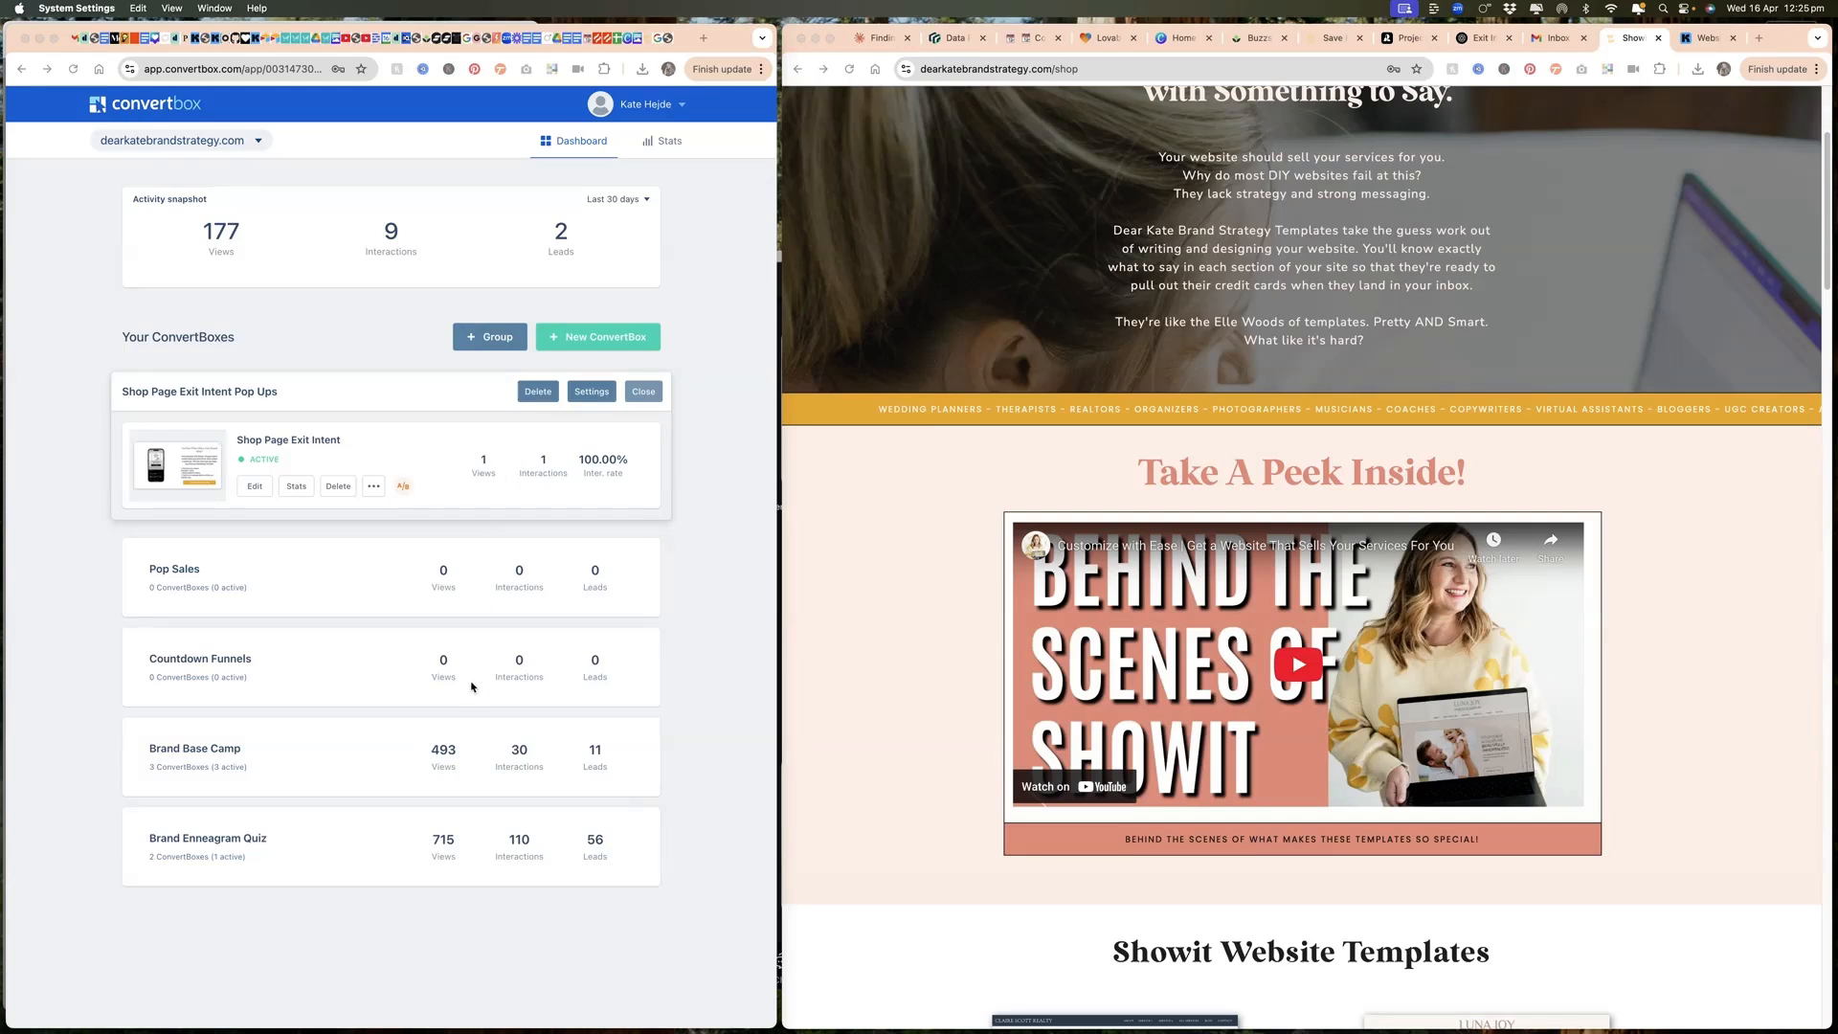
# Step: In ConvertBox, open the Open House Opt in pop-up from the Brand Base Camp group and display its Add email step
pyautogui.click(204, 751)
pyautogui.click(206, 750)
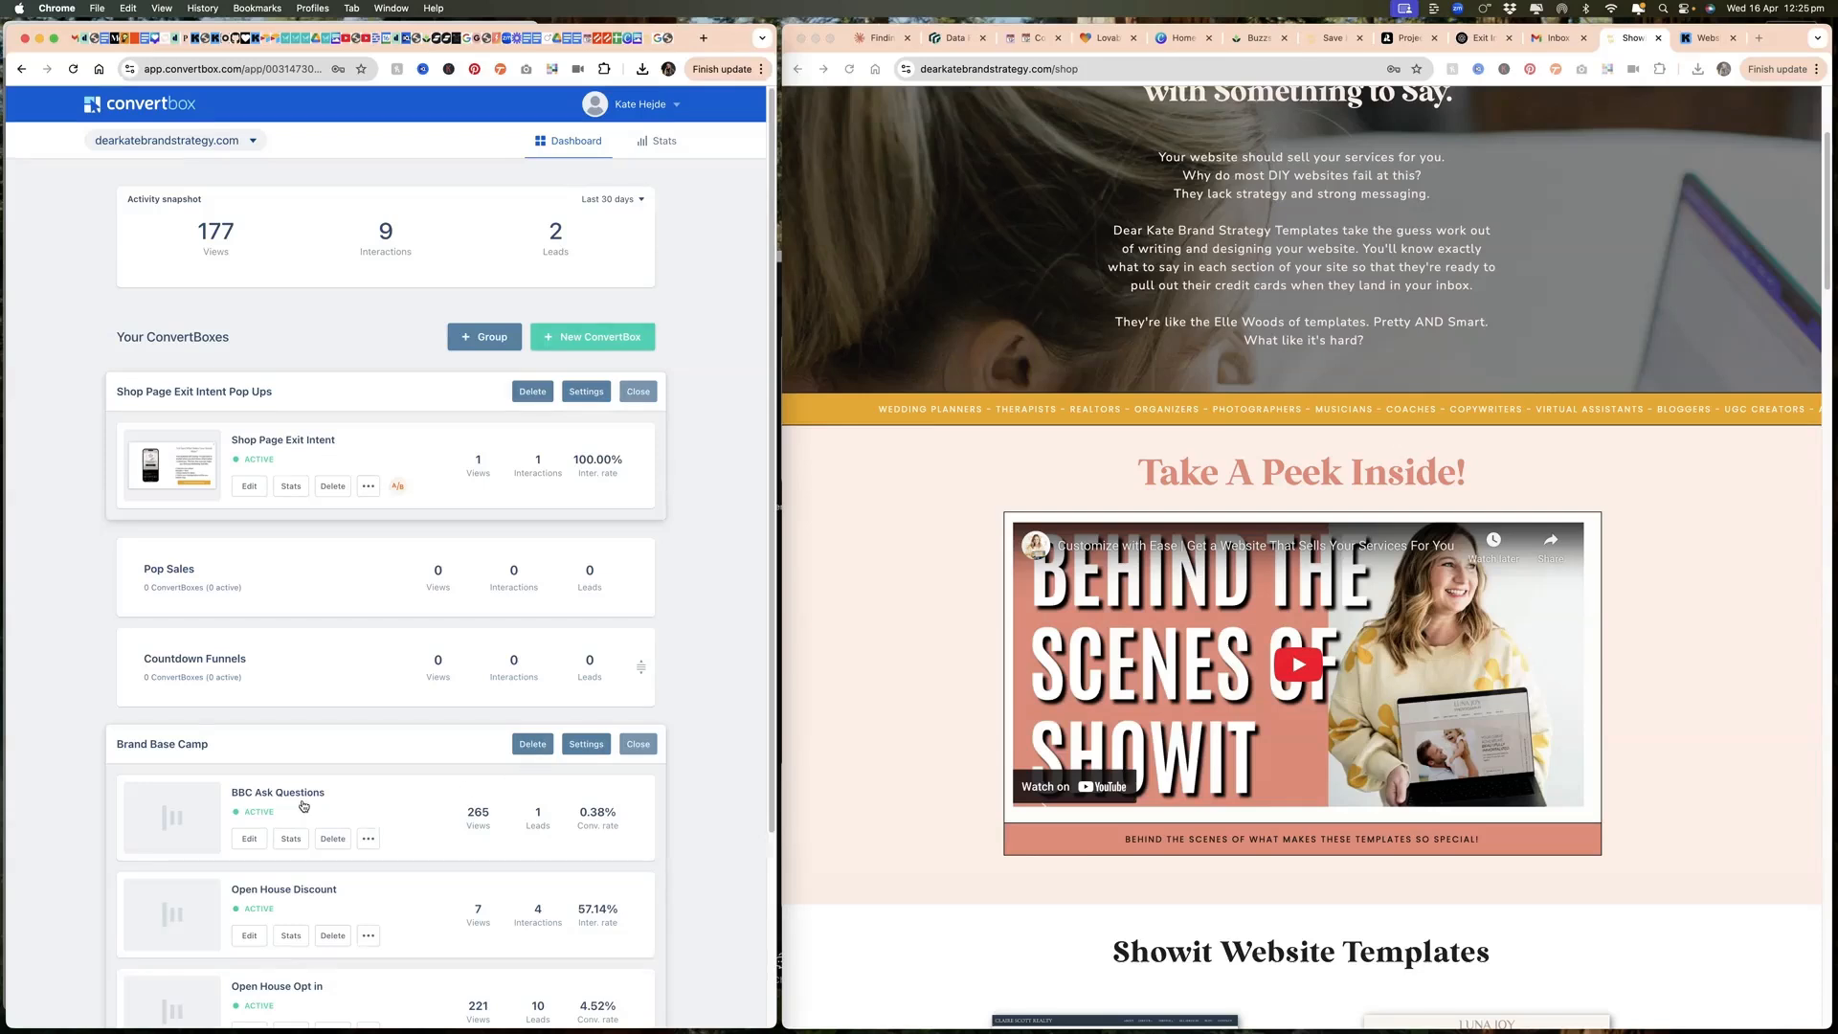
pyautogui.scroll(-3, 441, 625)
pyautogui.click(249, 789)
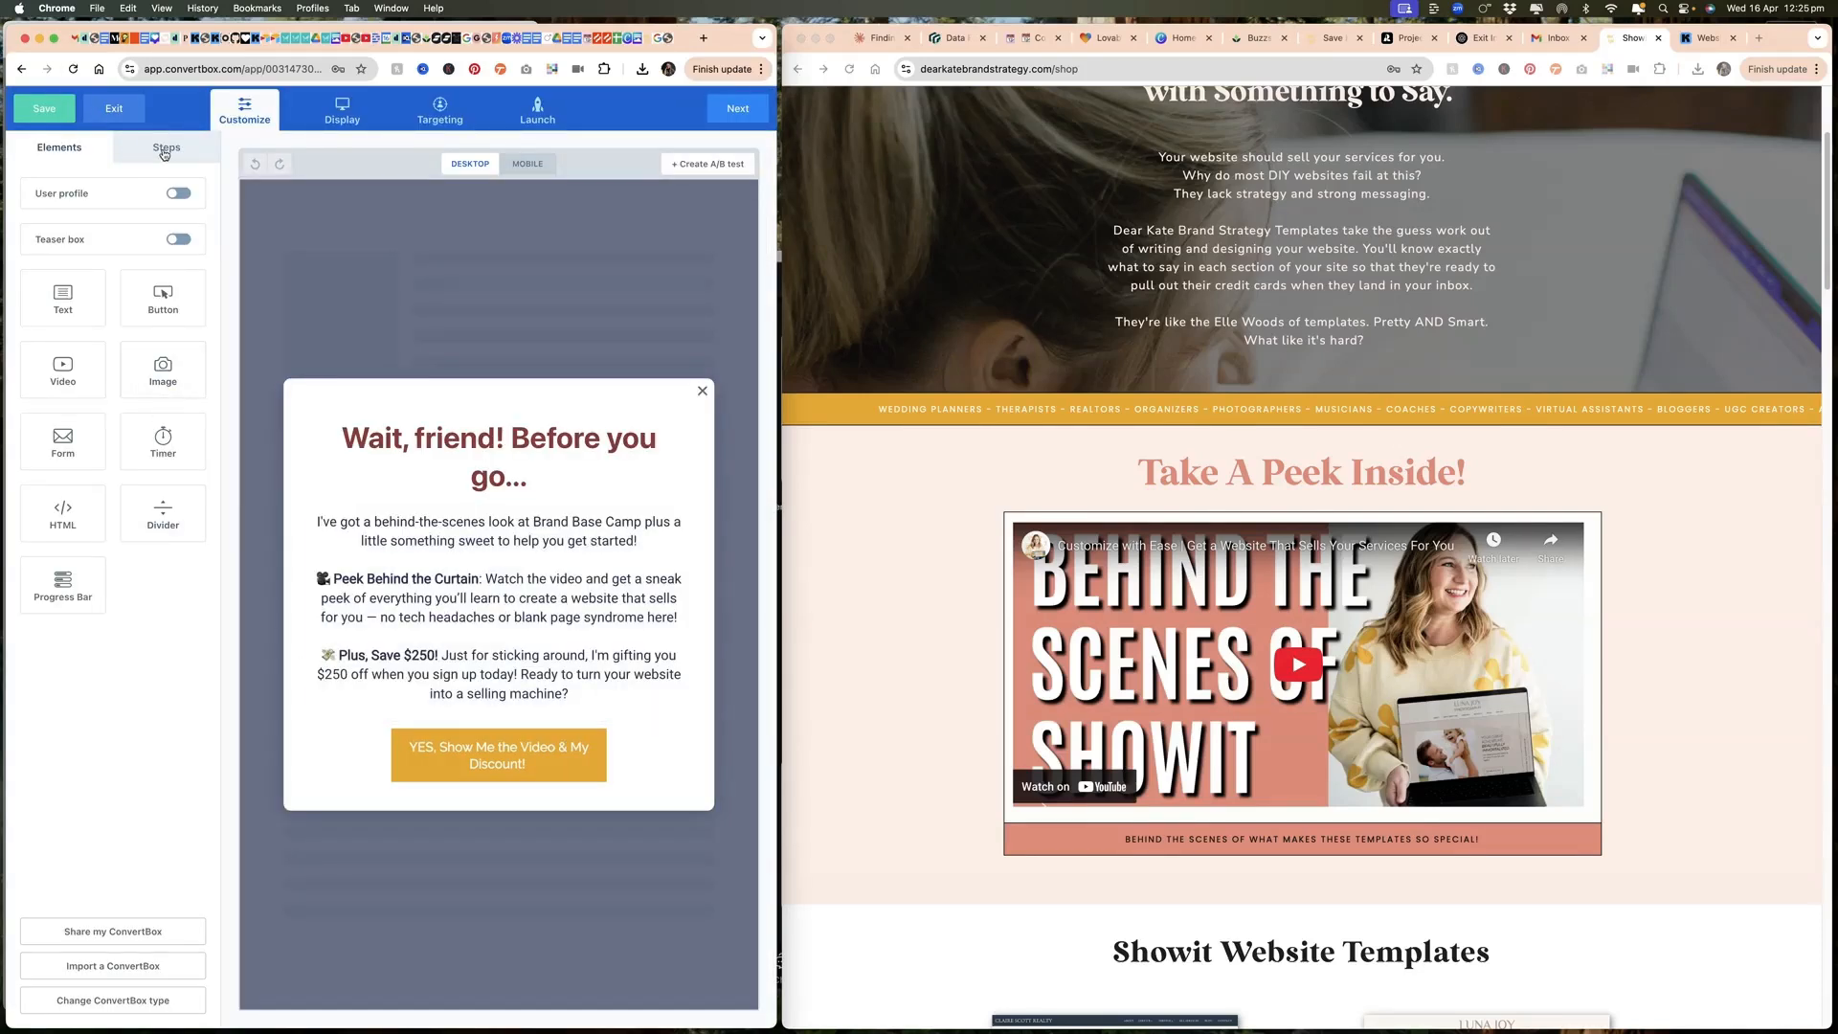
pyautogui.click(165, 152)
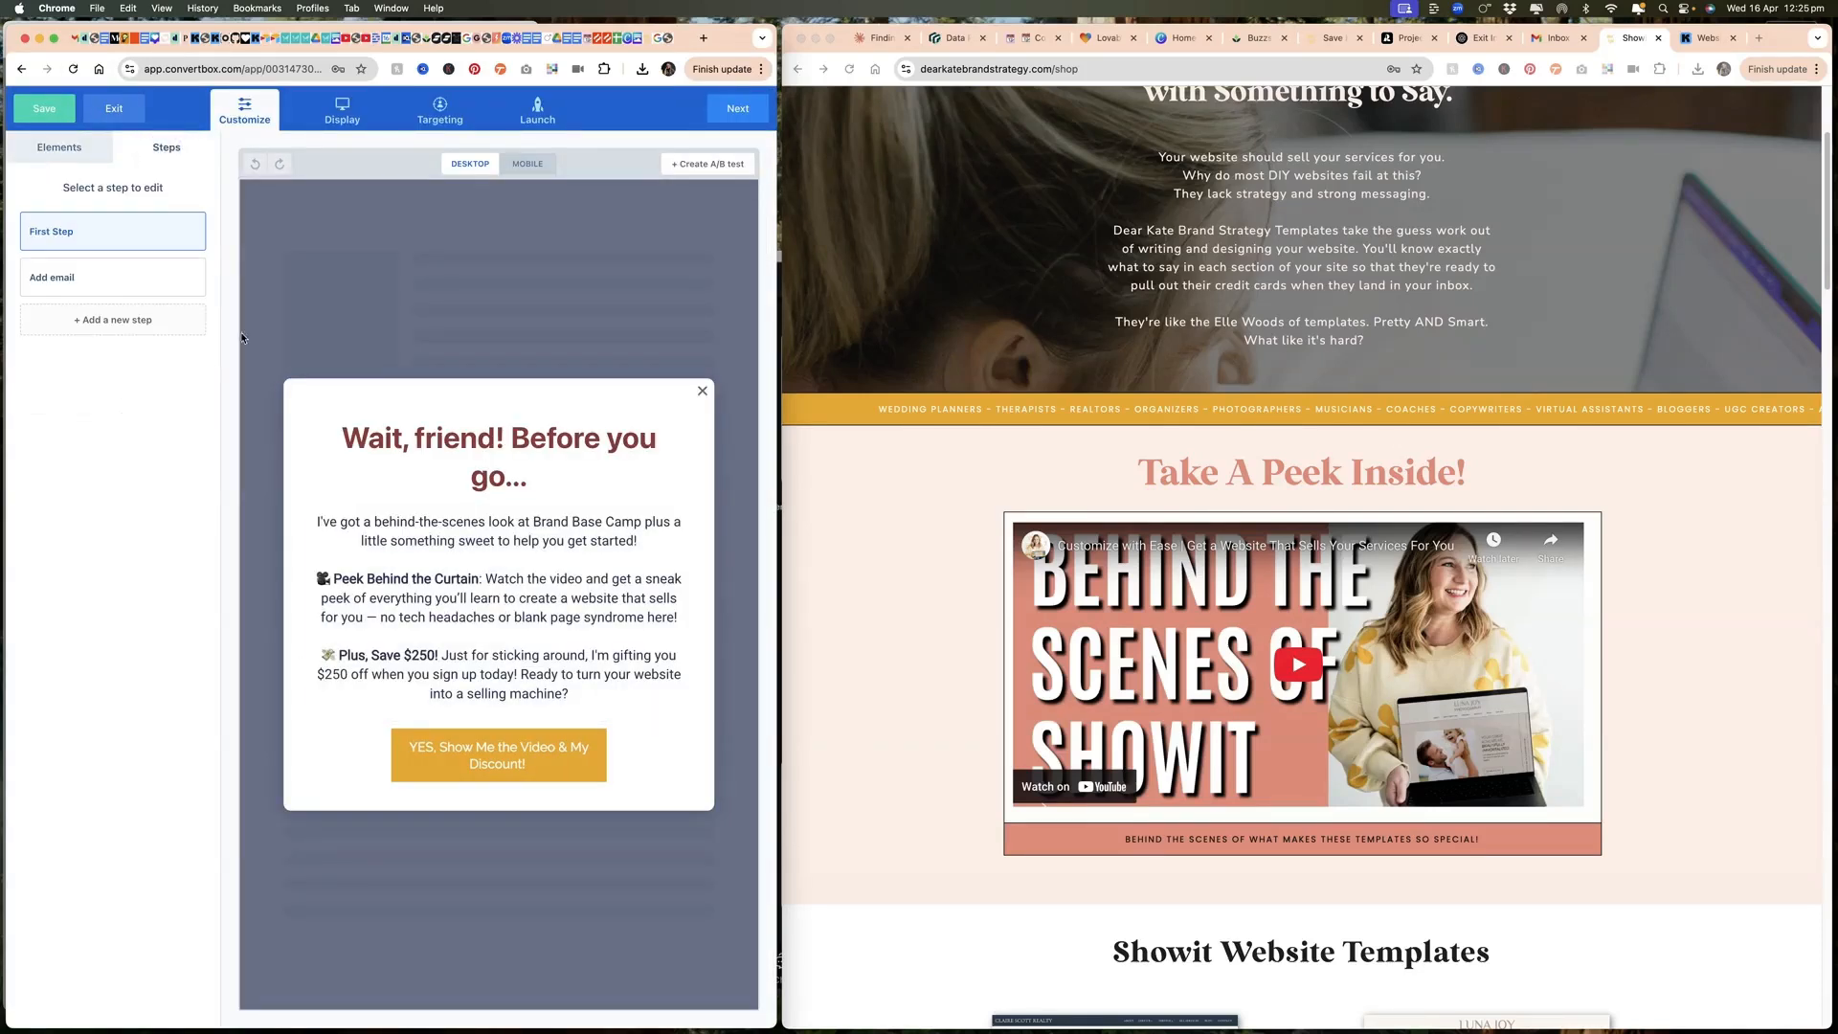
pyautogui.click(142, 279)
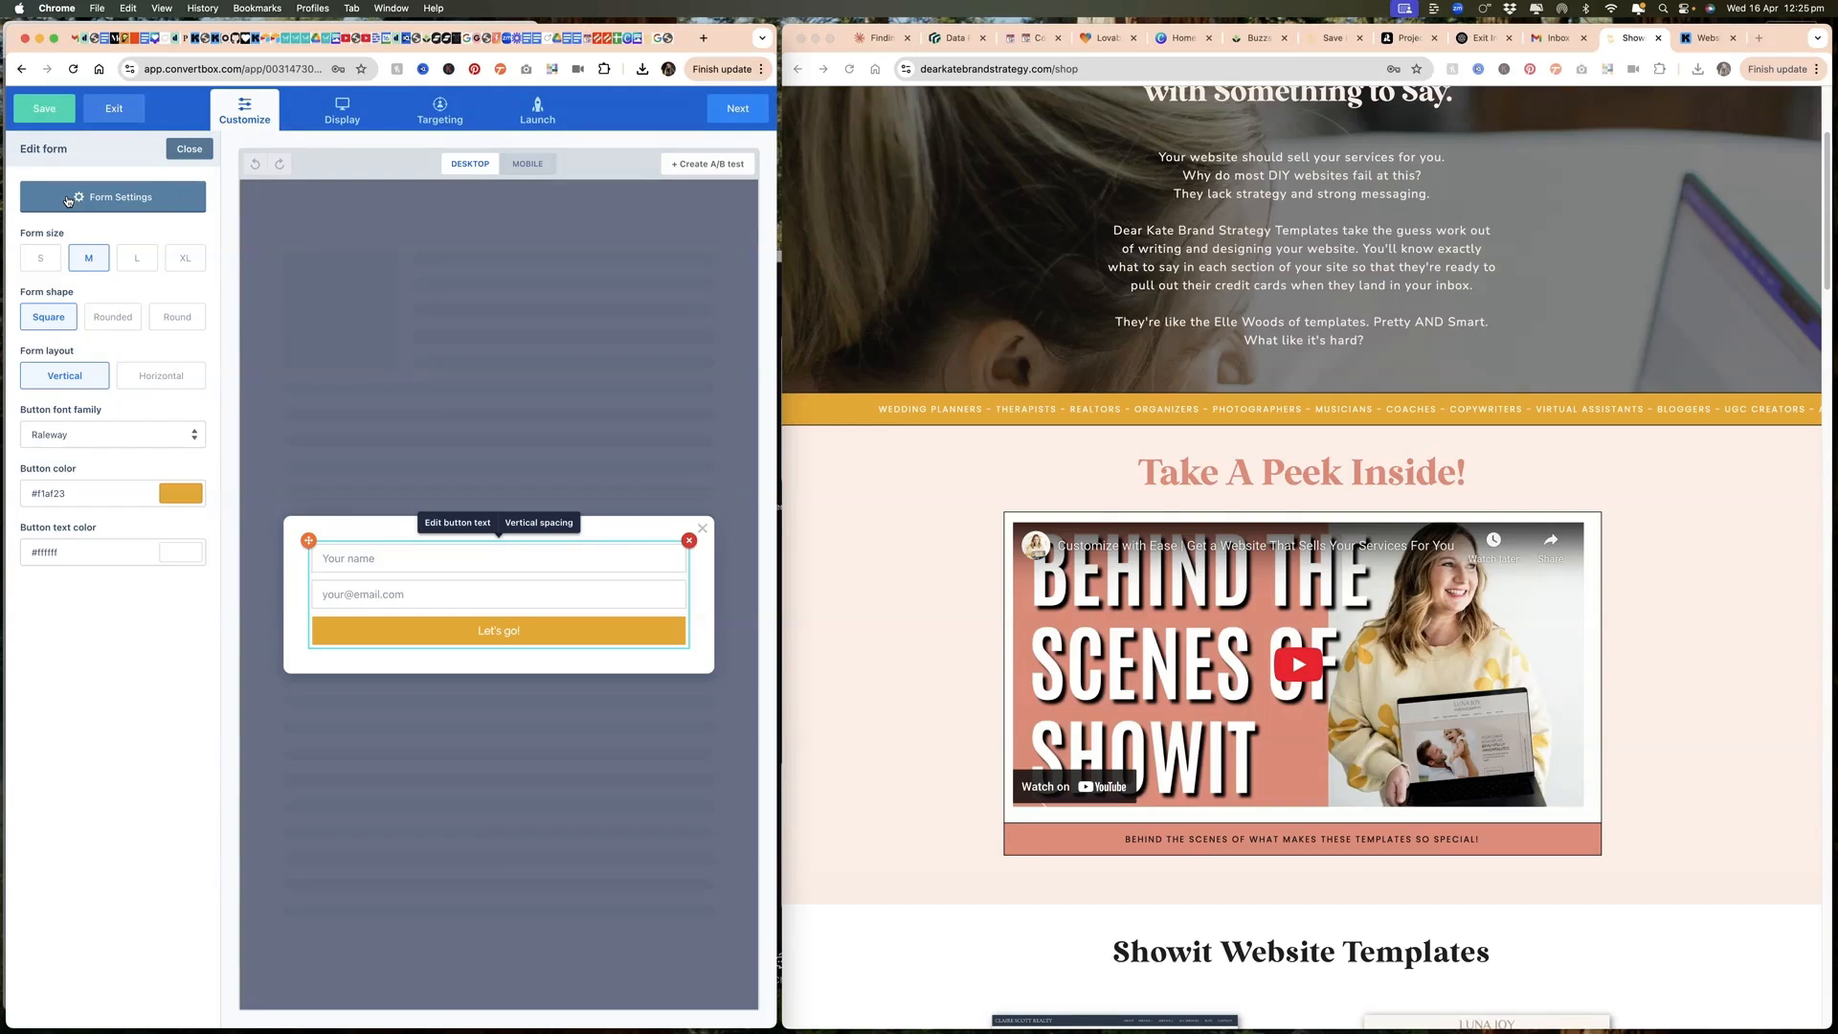
# Step: Review the email form's fields, submission actions and integrations in its settings, then leave without saving
pyautogui.click(68, 201)
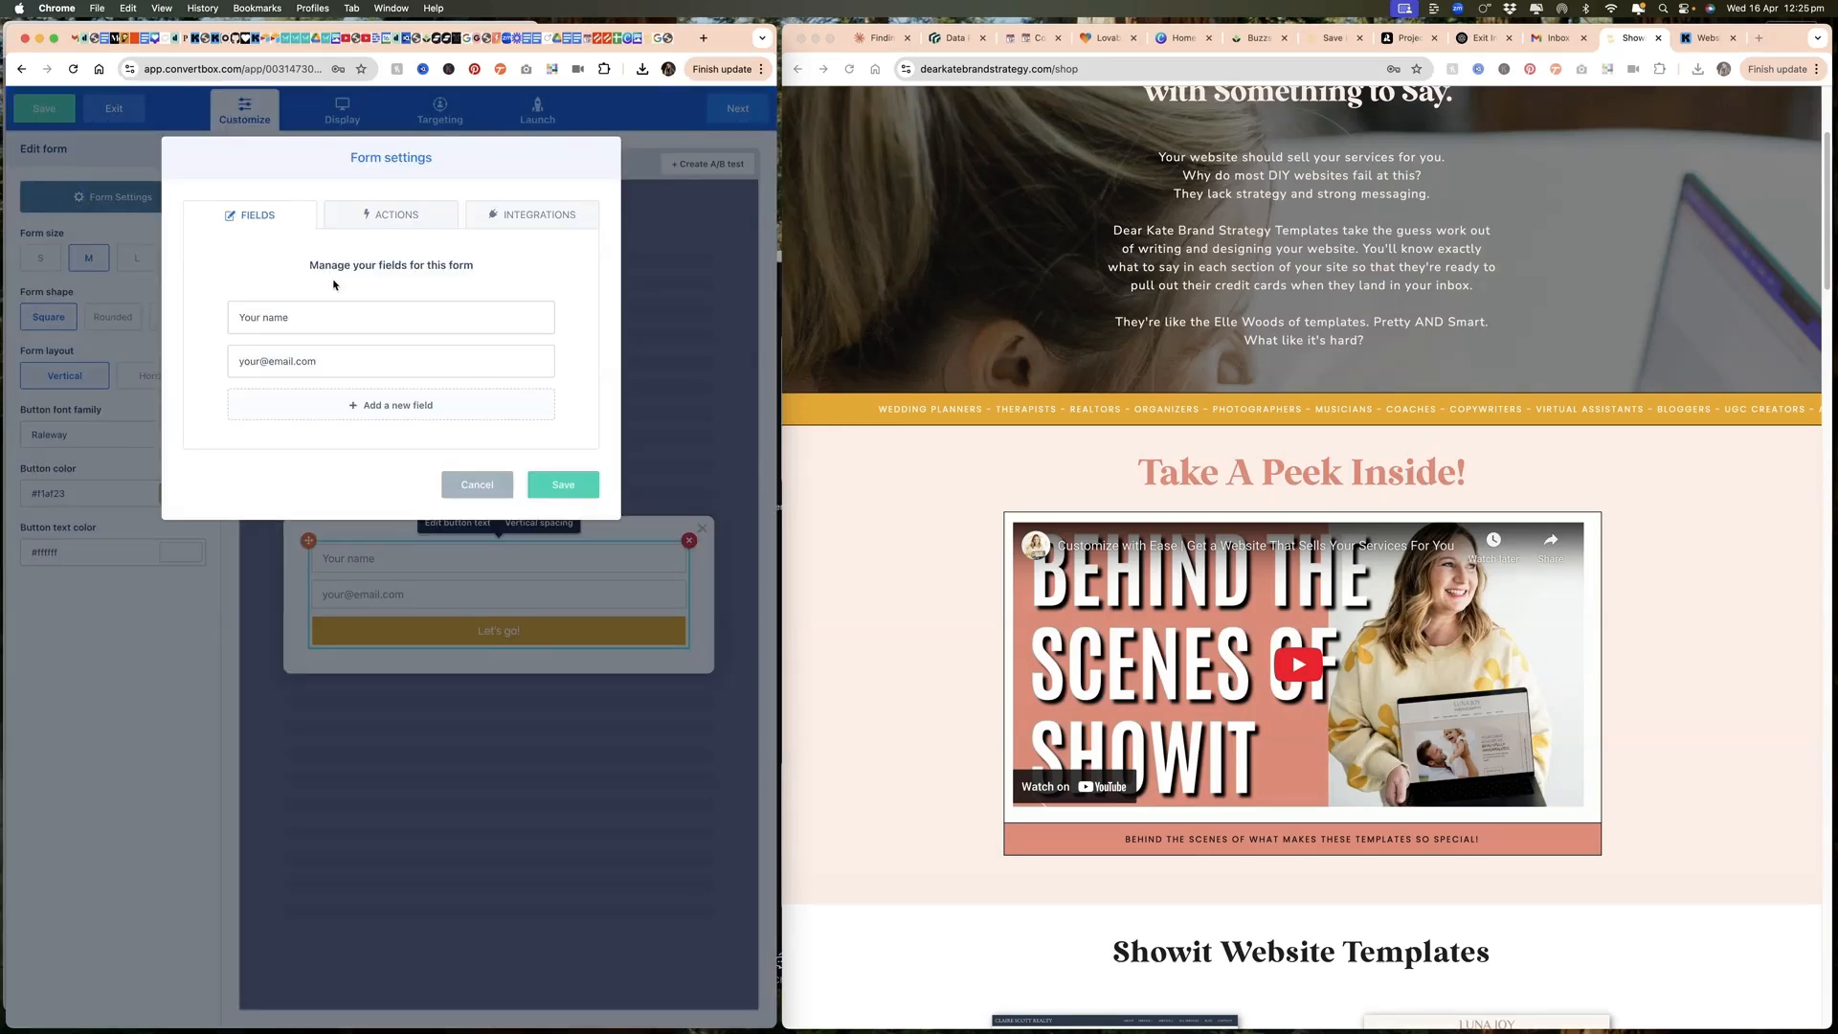
pyautogui.click(396, 219)
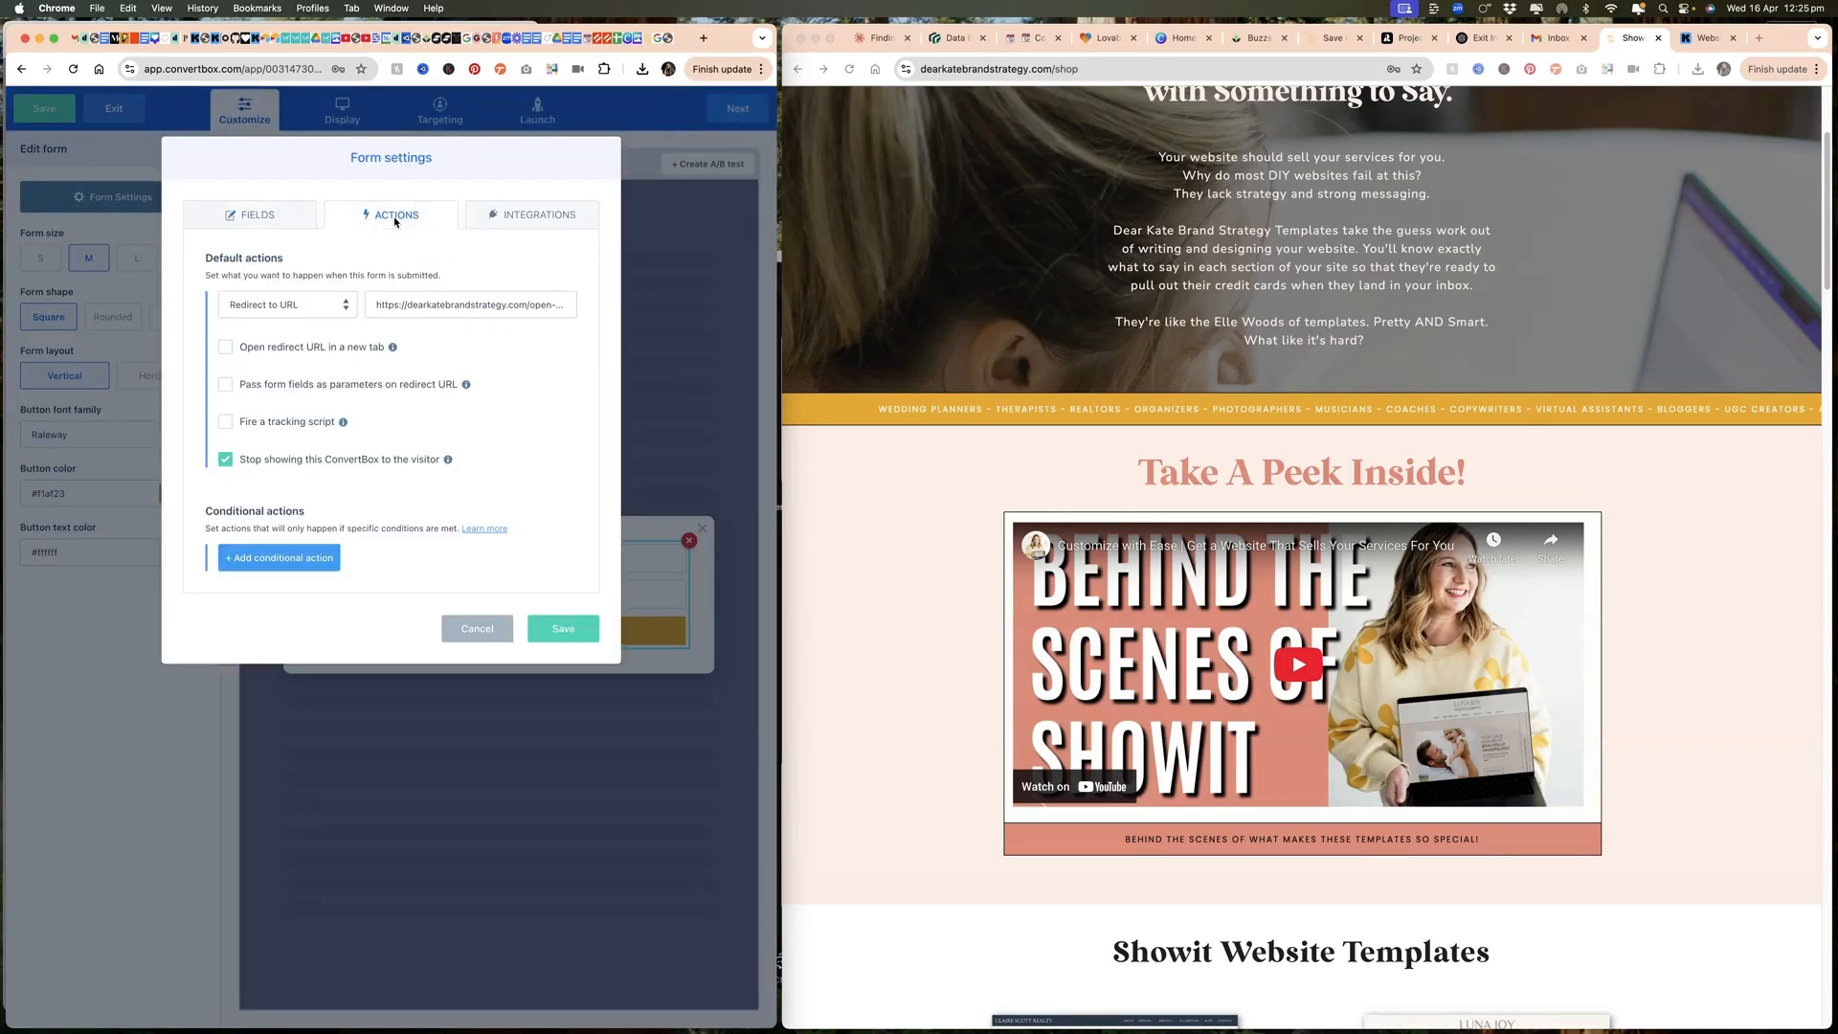
pyautogui.click(507, 214)
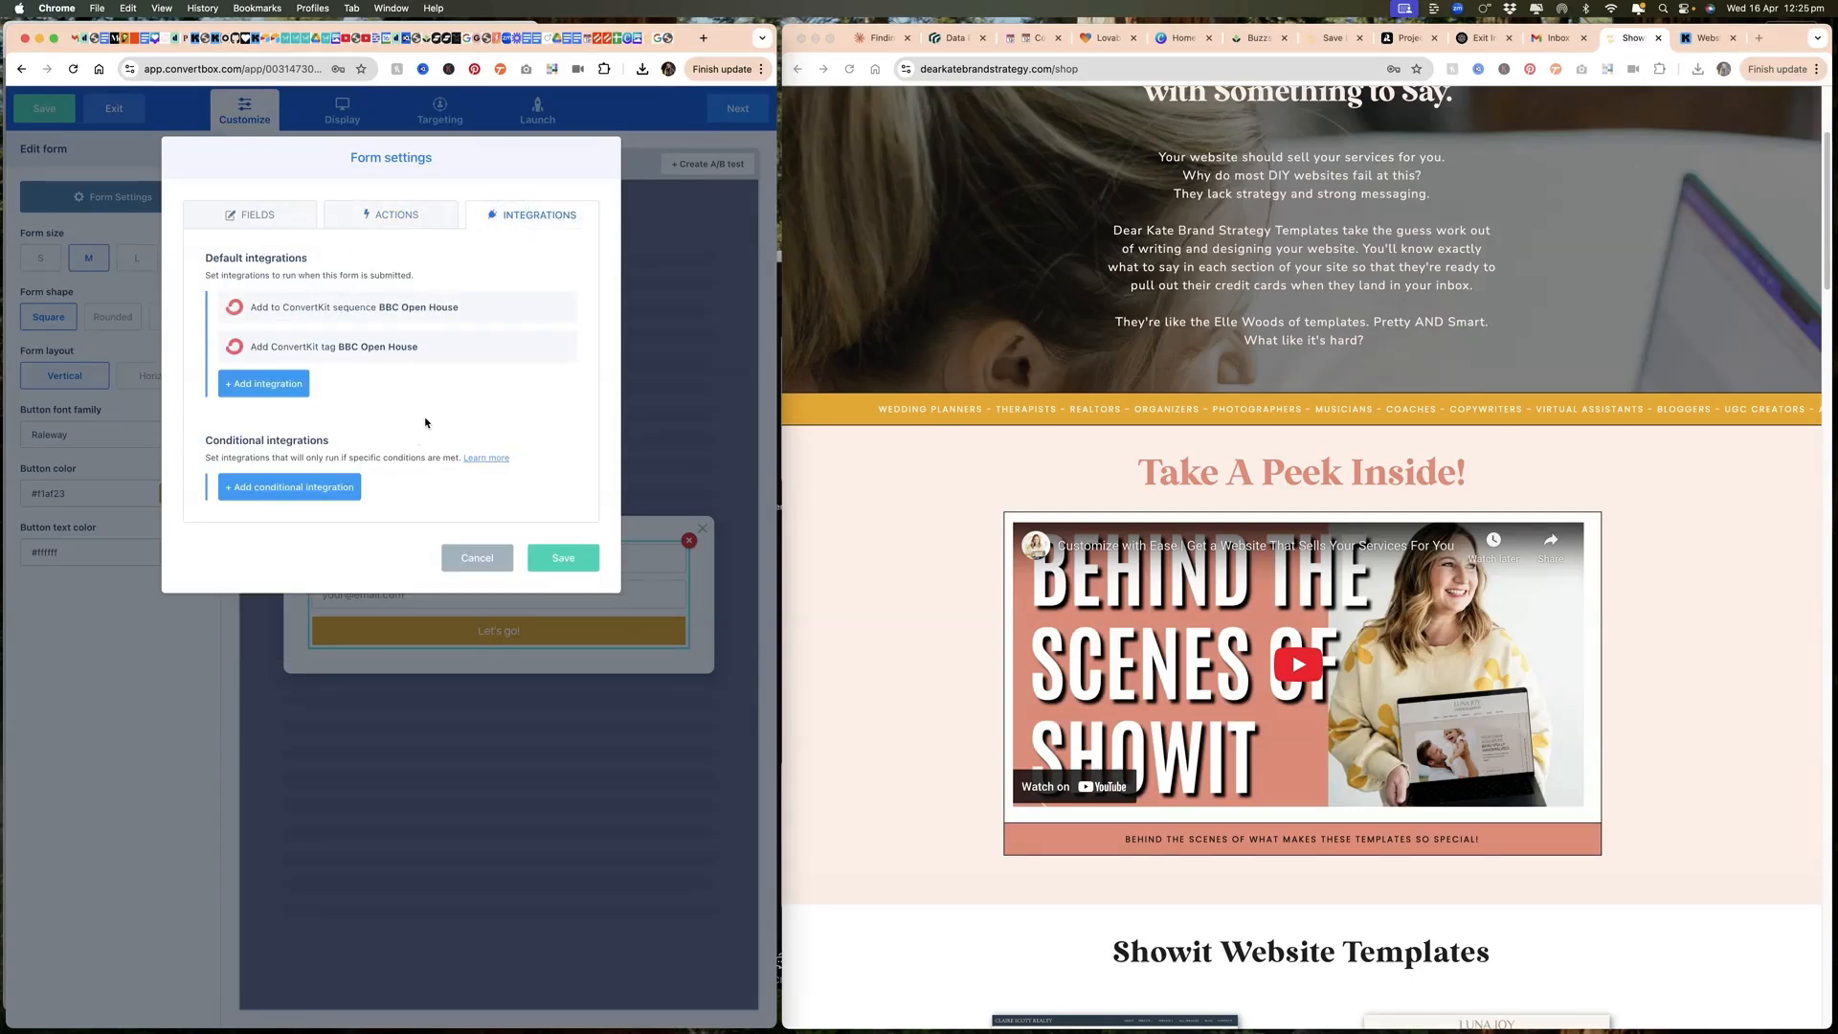
pyautogui.moveTo(356, 299)
pyautogui.click(479, 558)
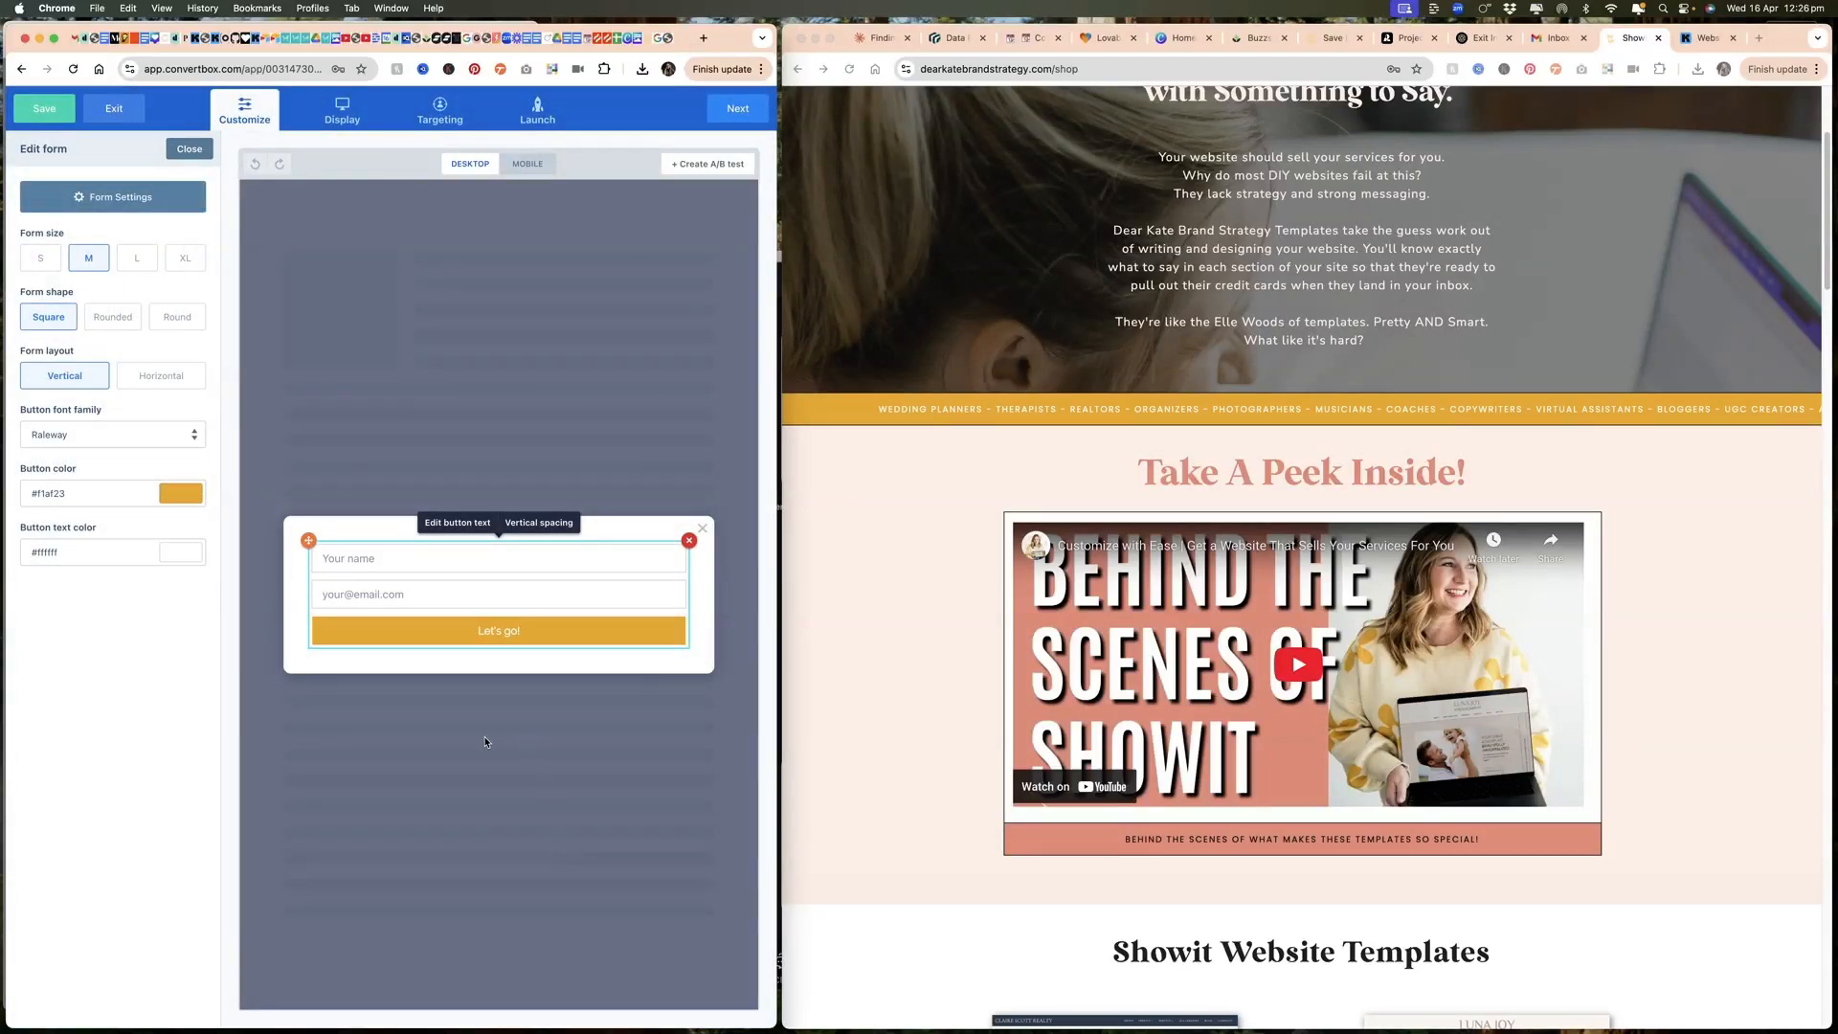
# Step: Switch to the Website Launch List form in Kit and dismiss its embed code dialog
pyautogui.click(1699, 42)
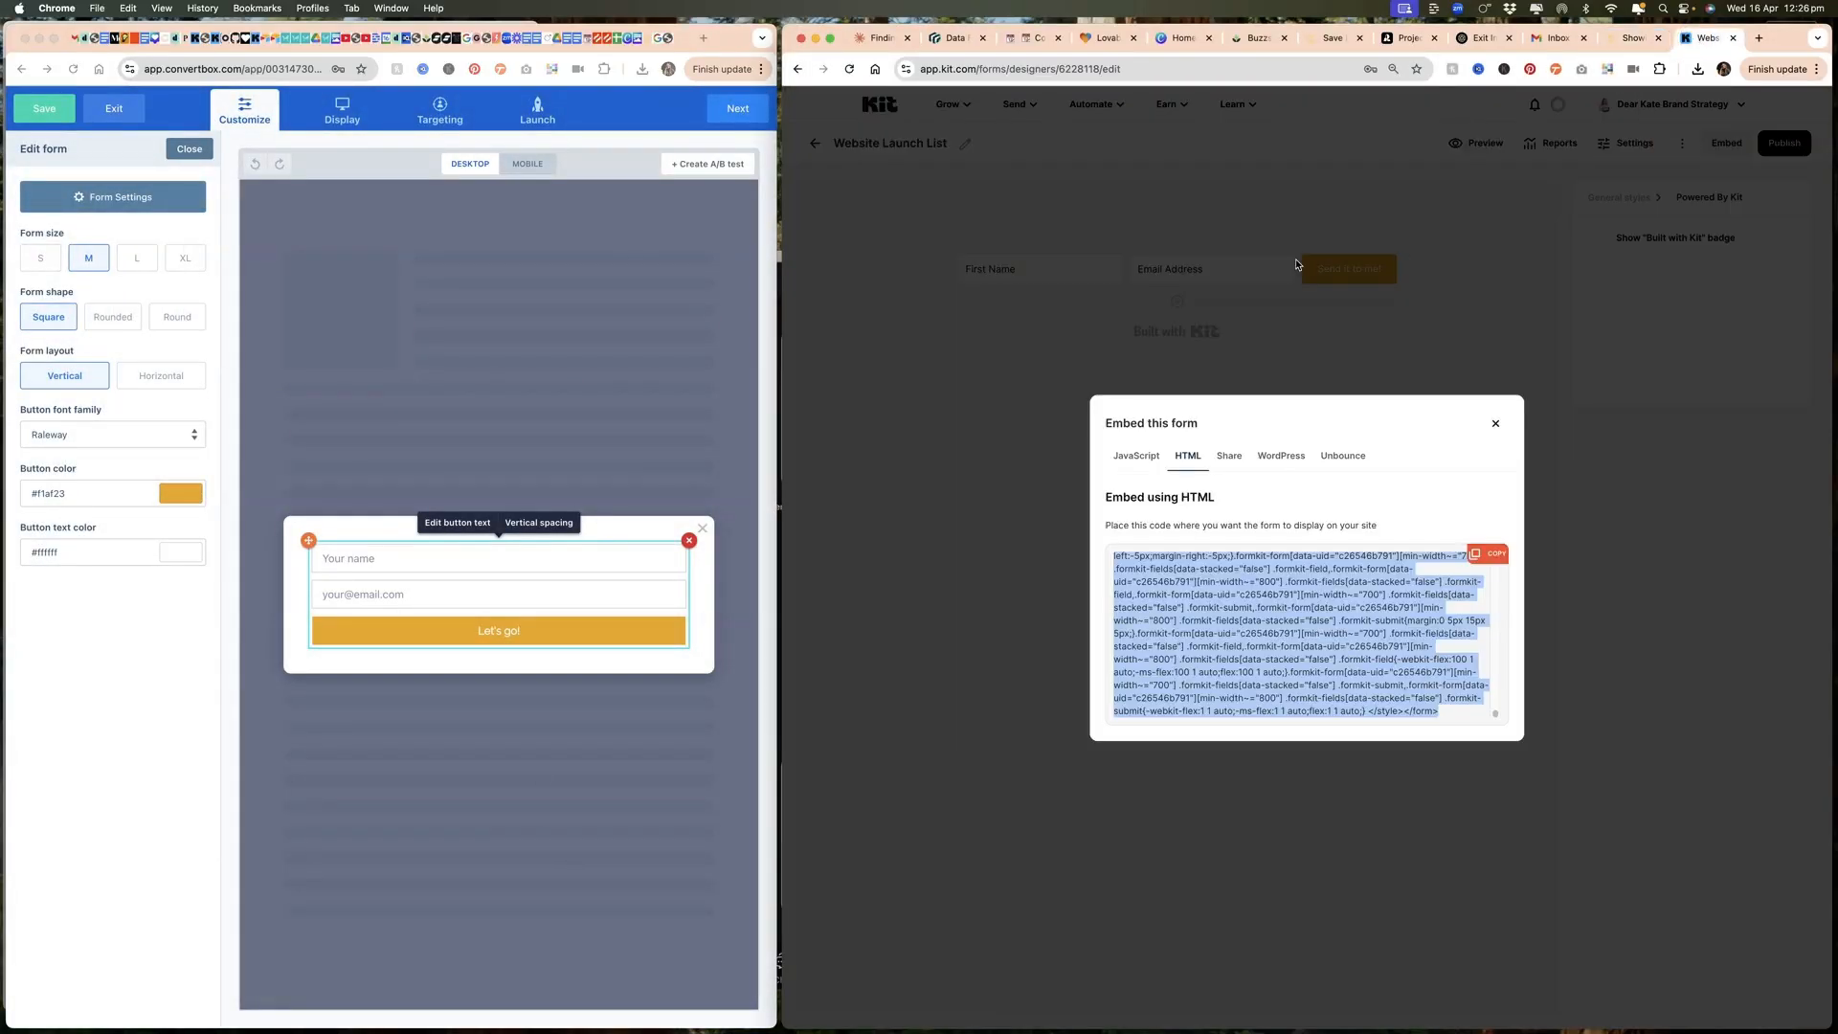
pyautogui.click(1147, 356)
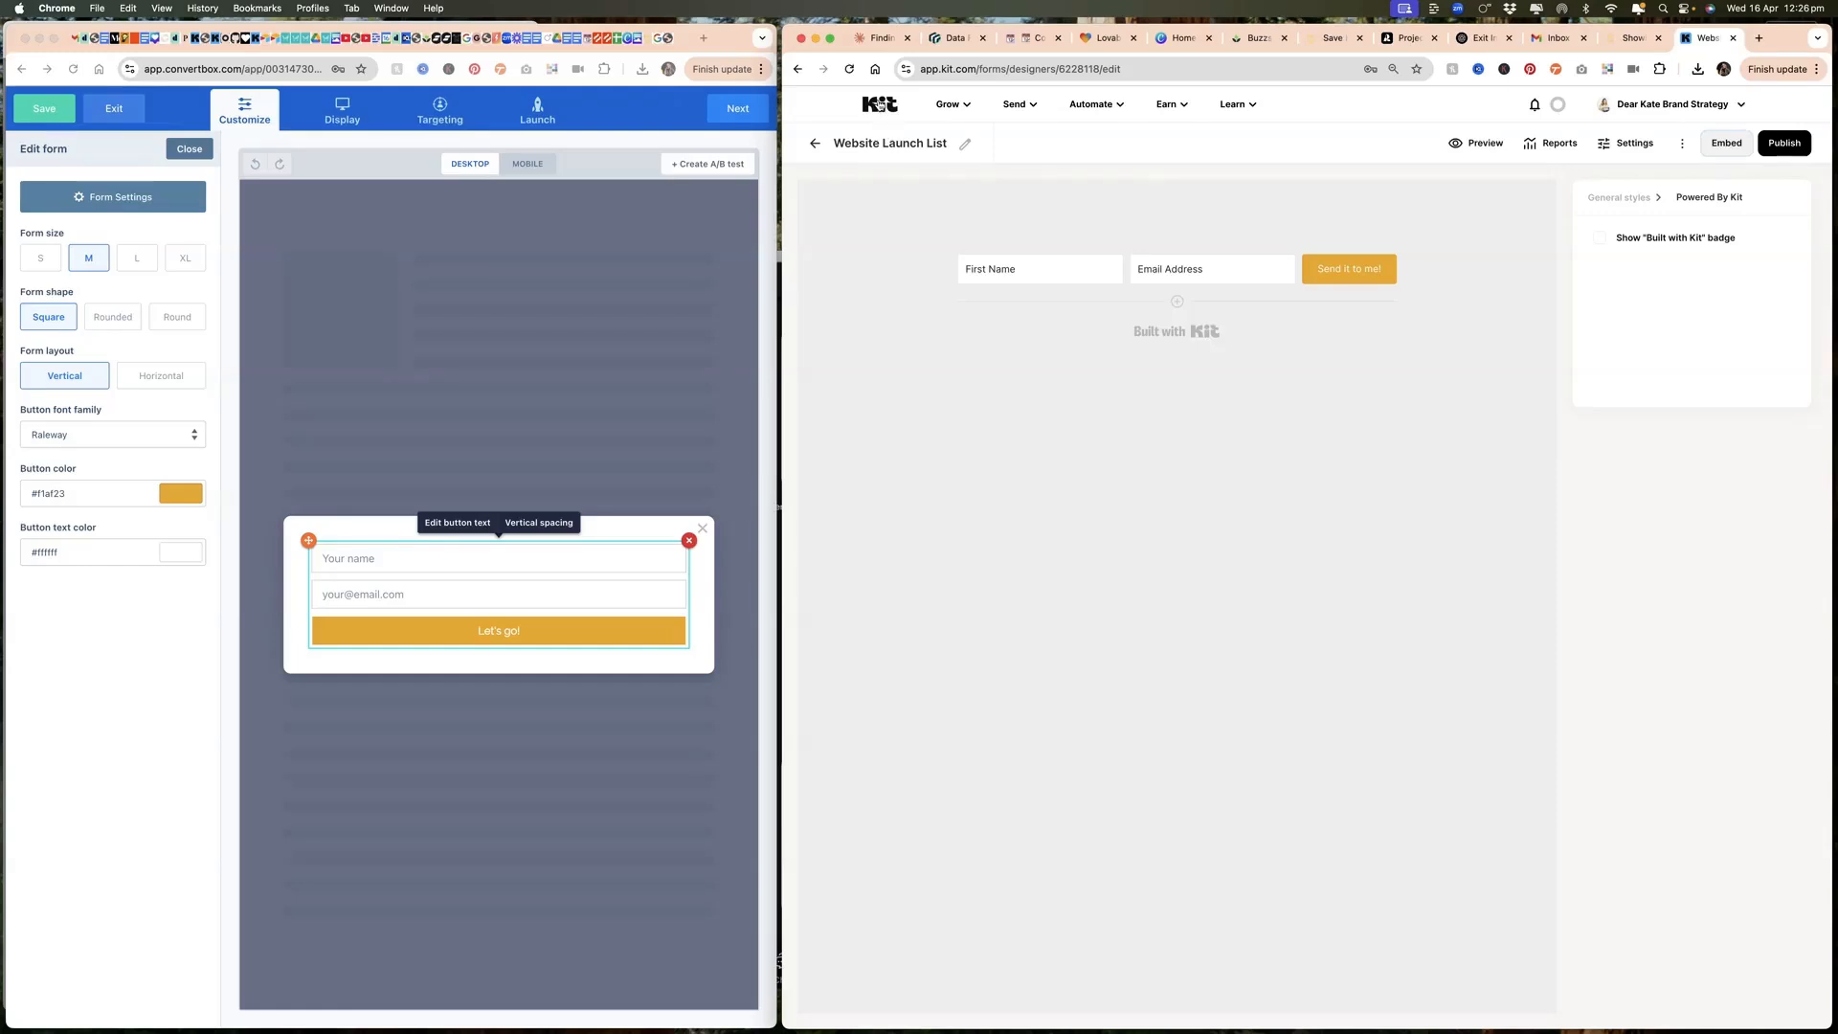